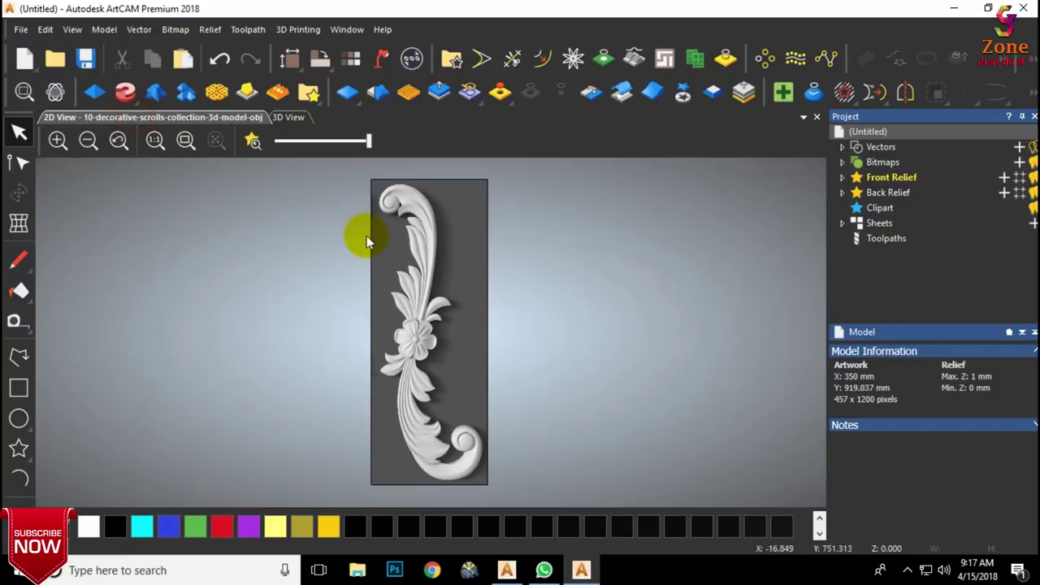
Step: Turn on the relief preview in the 2D view and frame the upper scroll for tracing
click(253, 141)
scroll(415, 191, up, 3)
scroll(415, 191, down, 1)
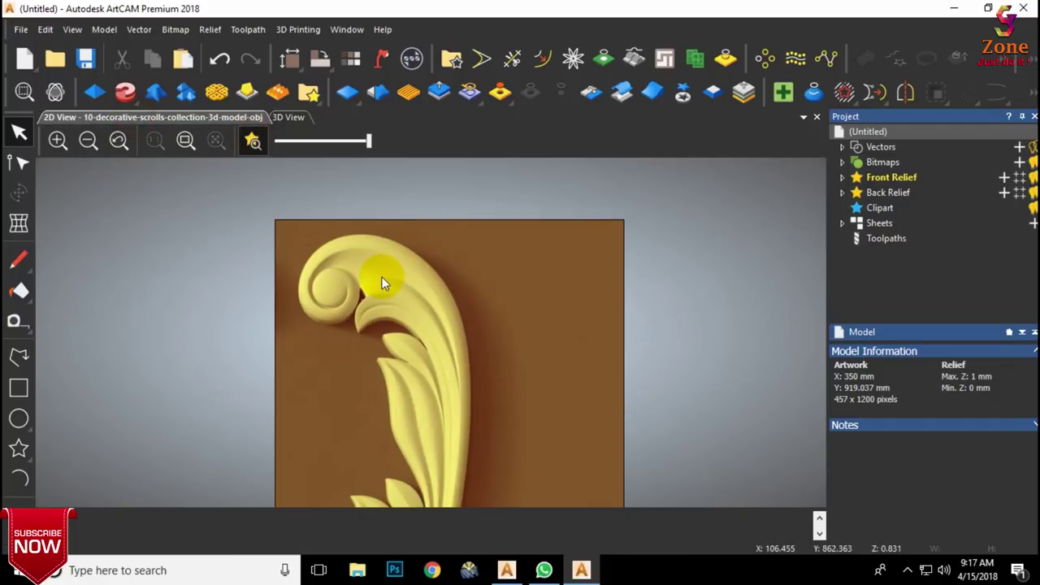
scroll(381, 278, down, 1)
scroll(372, 306, up, 1)
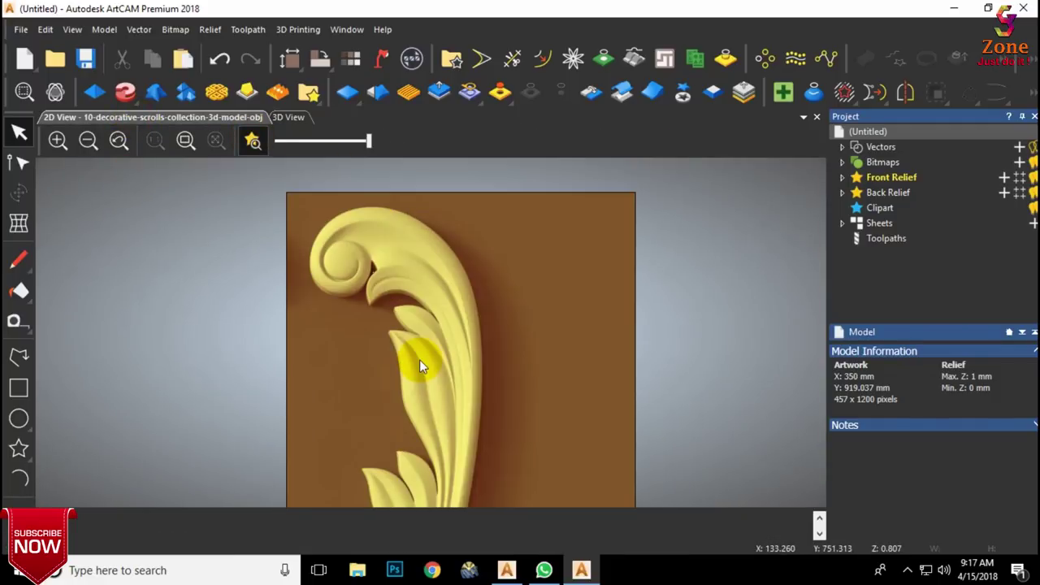
Step: Start a polyline on the inner end of the upper scroll's curl and trace around the curl's outer edge
click(19, 354)
scroll(420, 299, up, 2)
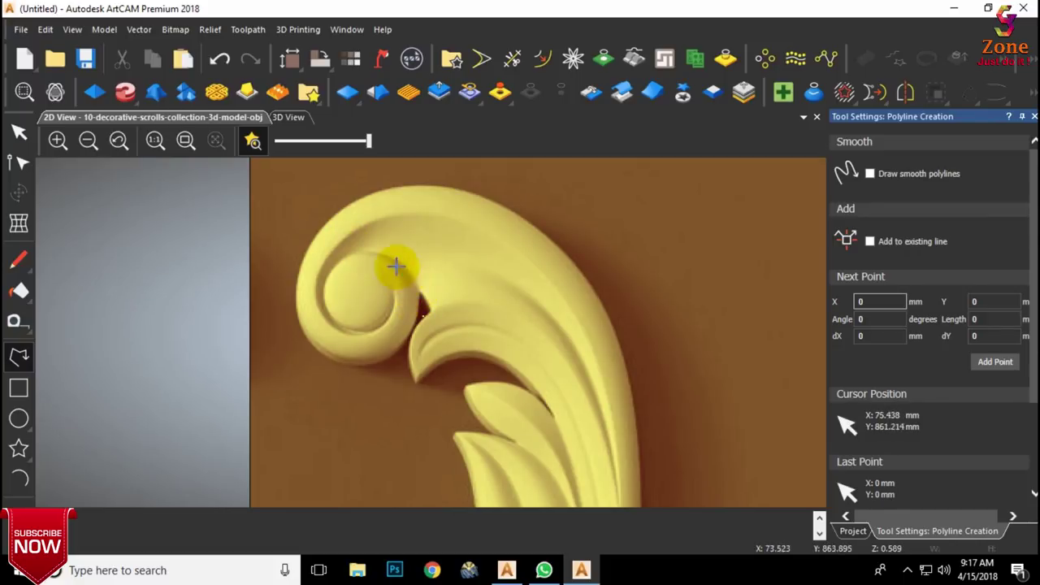
click(381, 256)
click(416, 314)
click(367, 365)
click(299, 323)
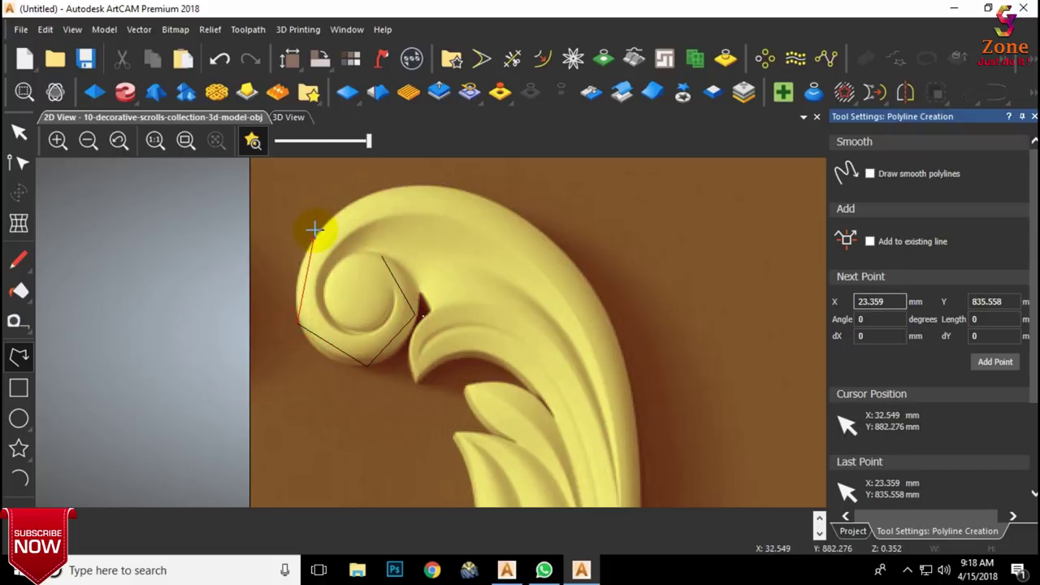
Step: Continue the polyline over the scroll's crown and down its outer edge to the flower, spanning about 167 by 442 mm overall
click(429, 185)
click(561, 248)
scroll(626, 368, down, 2)
scroll(480, 439, up, 1)
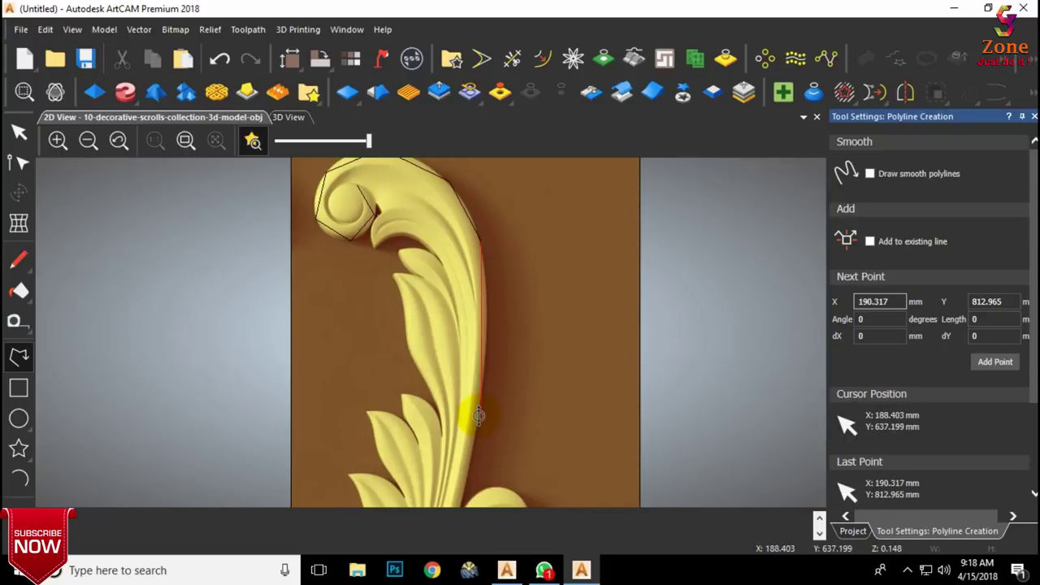
scroll(478, 417, down, 2)
scroll(471, 487, up, 2)
scroll(453, 337, up, 1)
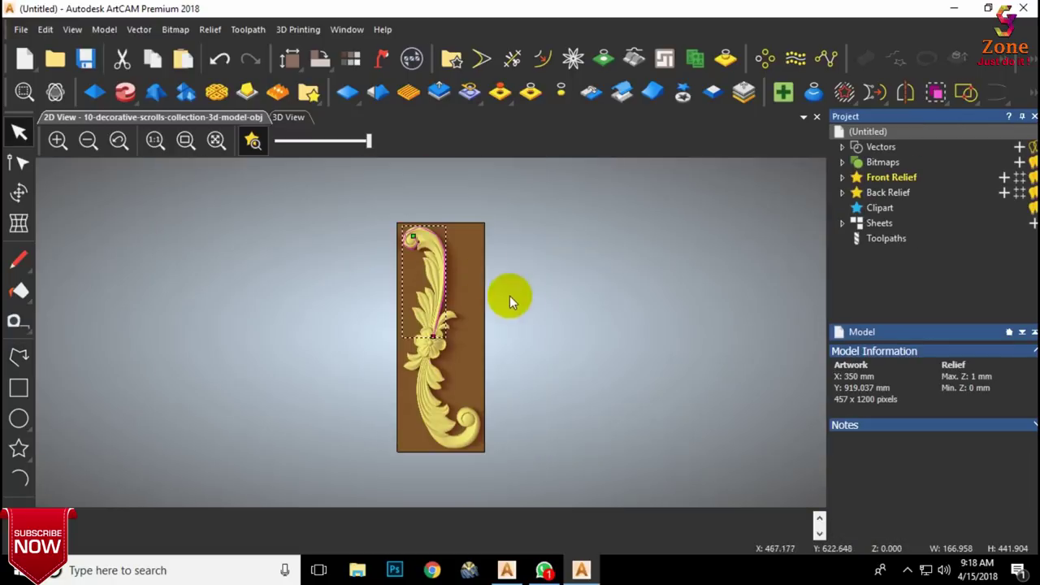
Step: Smooth the outline's four nodes running from above the curl over the crown to the outer shoulder
scroll(471, 286, up, 3)
click(19, 162)
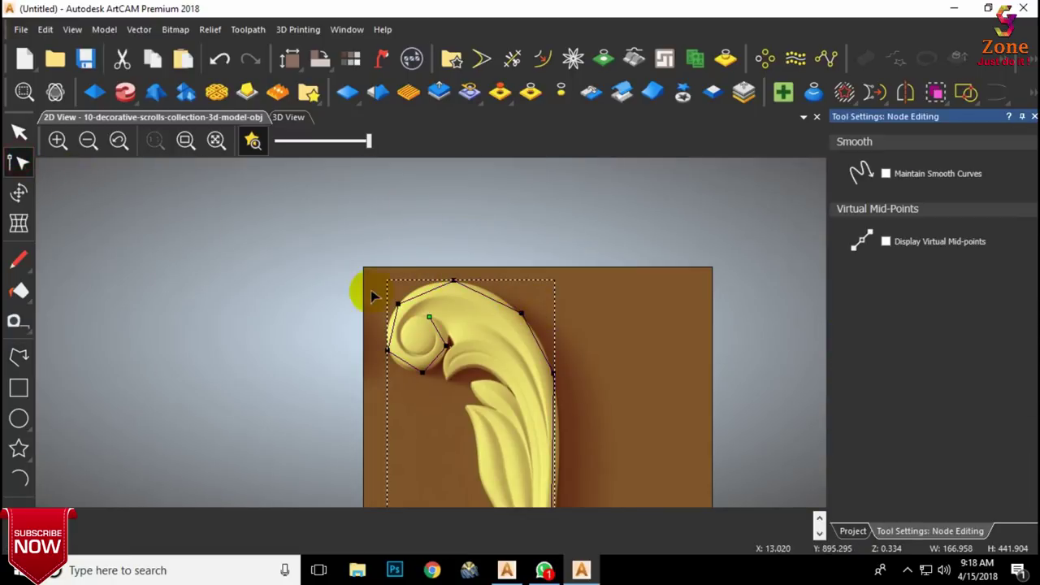
right_click(398, 304)
click(488, 41)
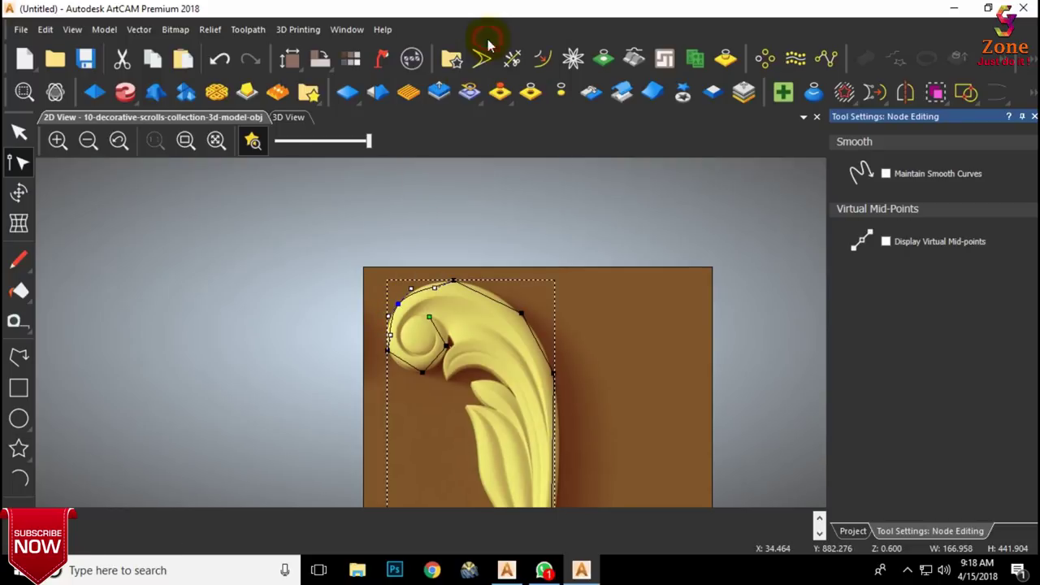
right_click(454, 280)
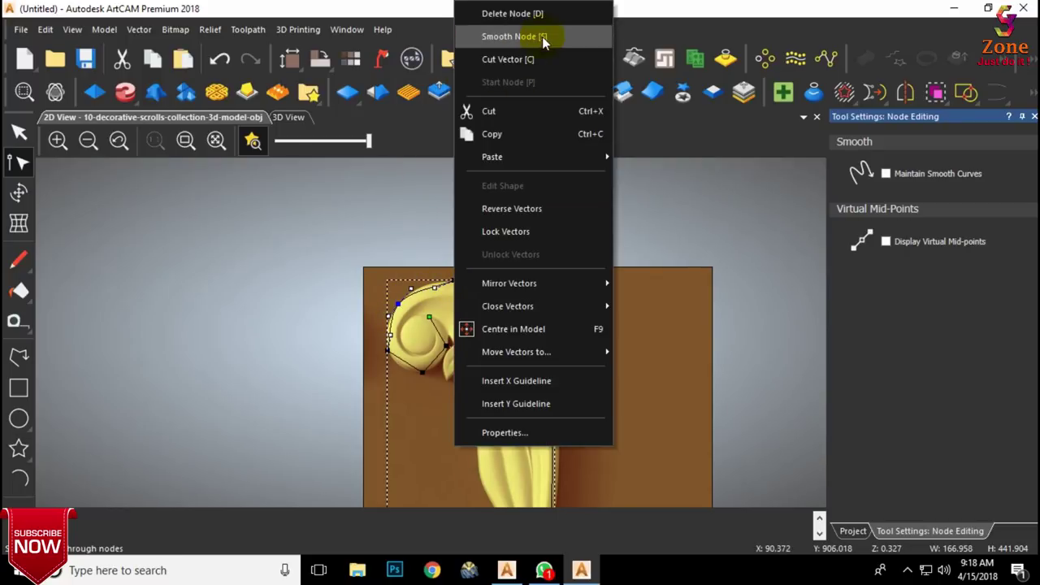
click(542, 36)
right_click(521, 313)
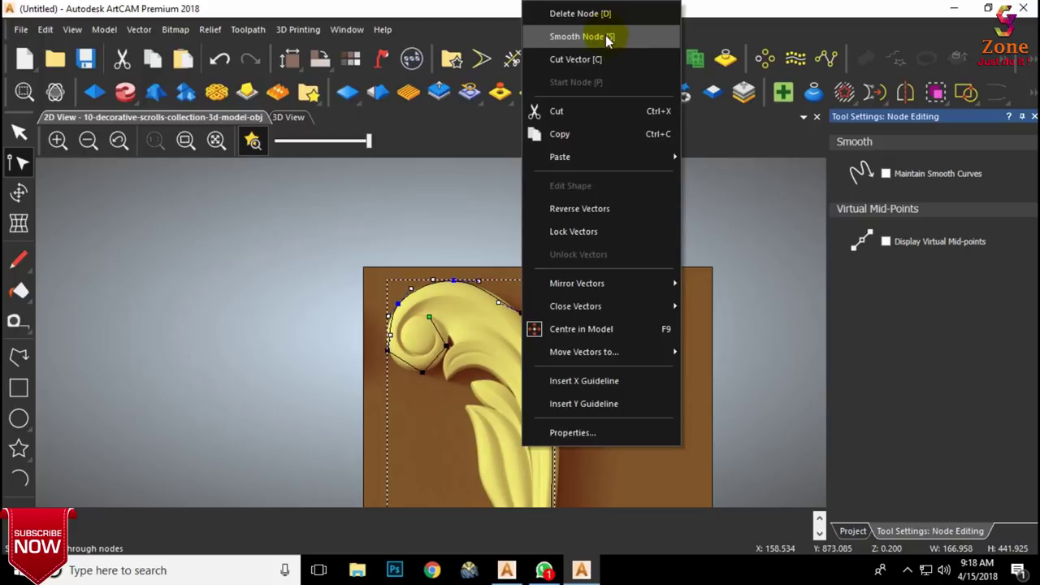
click(605, 35)
right_click(551, 374)
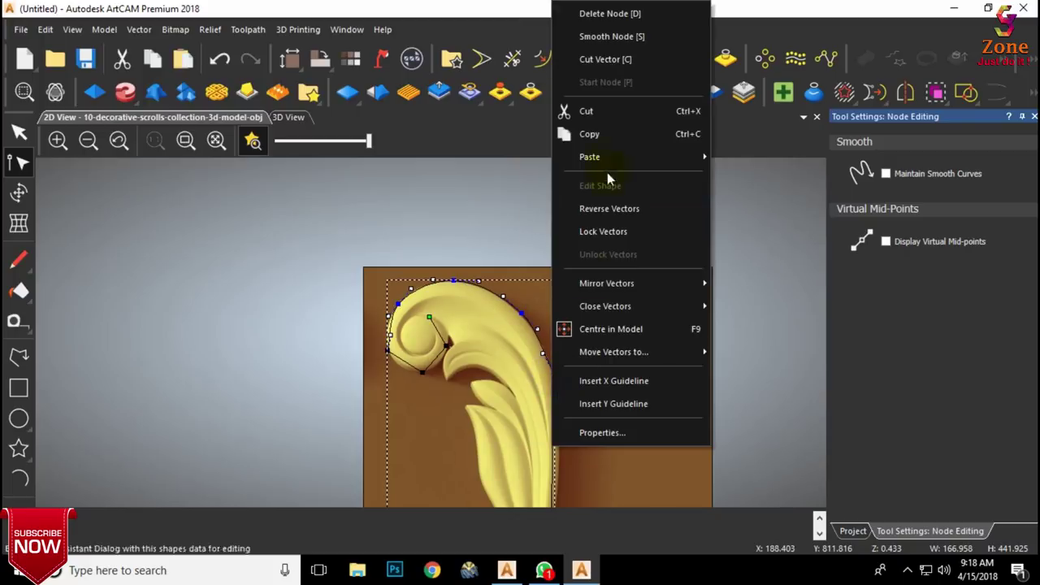
click(619, 34)
Step: Smooth the outline's remaining nodes around the curl and bend its starting segment to follow the spiral
right_click(388, 350)
click(482, 37)
right_click(424, 372)
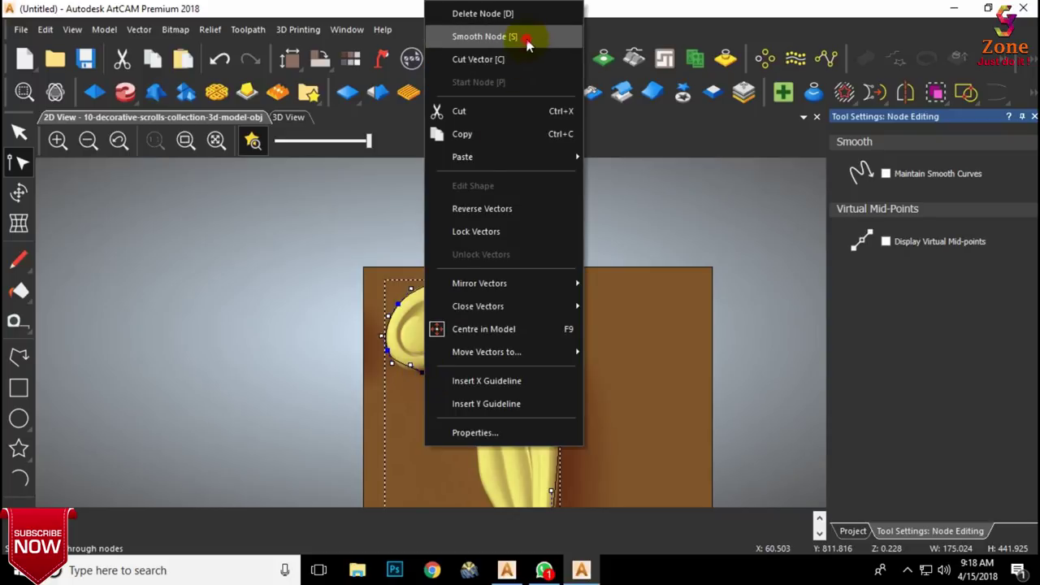
click(524, 36)
scroll(452, 361, up, 2)
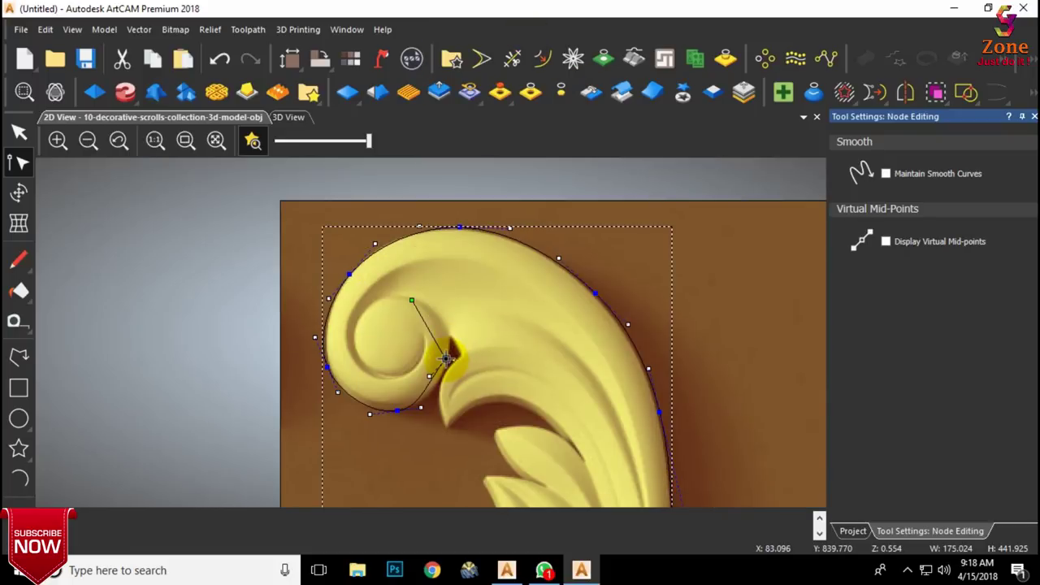
drag(446, 358, 441, 309)
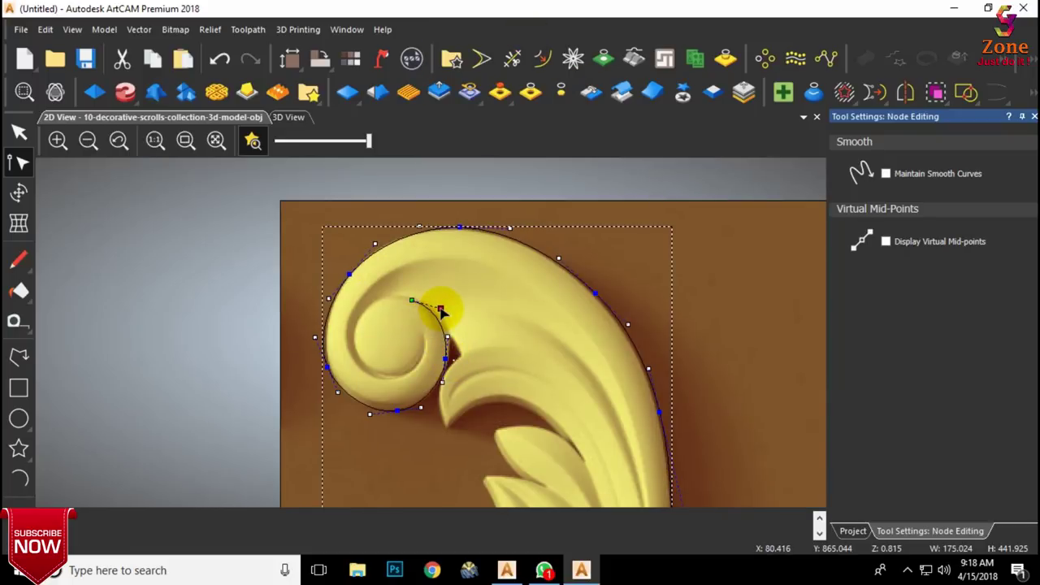
Step: Nudge the outline's nodes on the outer shoulder so they sit on the scroll's edge
scroll(560, 268, down, 1)
scroll(506, 324, up, 1)
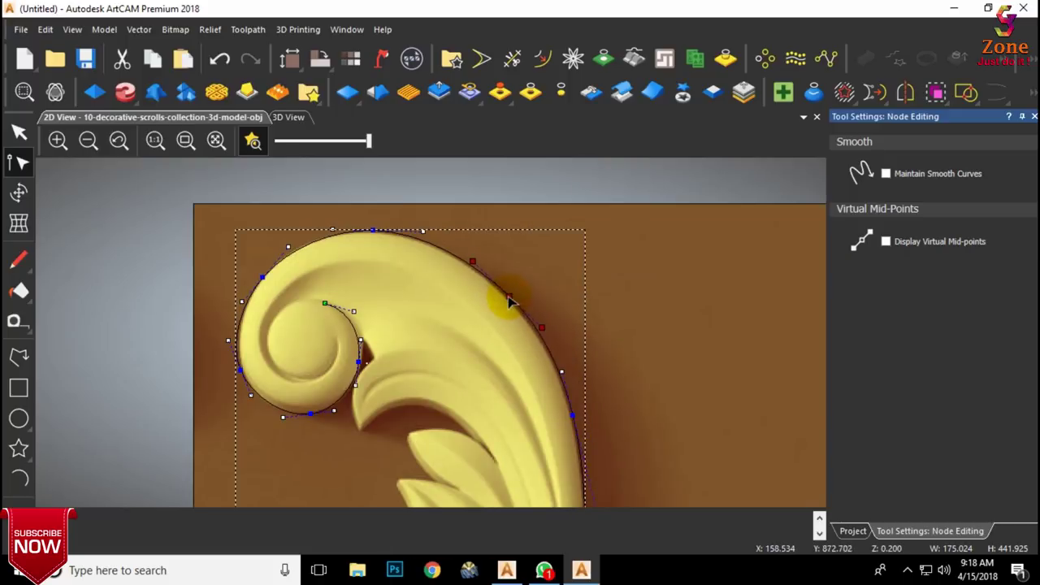
scroll(538, 359, up, 3)
drag(549, 322, 545, 324)
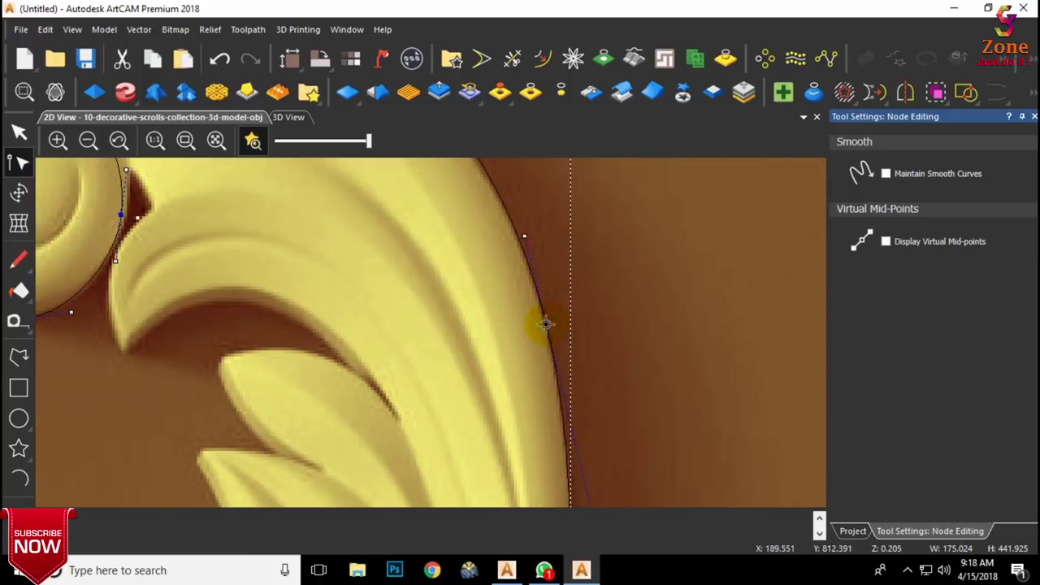
Step: Smooth the outline's node on the lower stem and fit the curve down to the flower
scroll(504, 353, down, 2)
scroll(446, 481, down, 1)
scroll(452, 479, up, 1)
scroll(441, 397, up, 1)
scroll(412, 292, down, 2)
scroll(409, 272, up, 3)
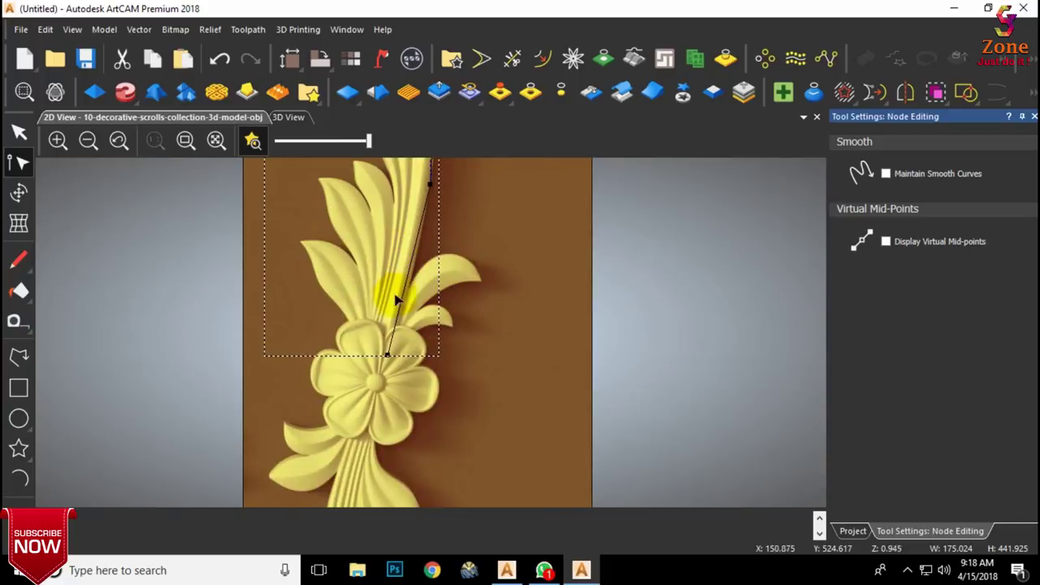
scroll(410, 368, up, 3)
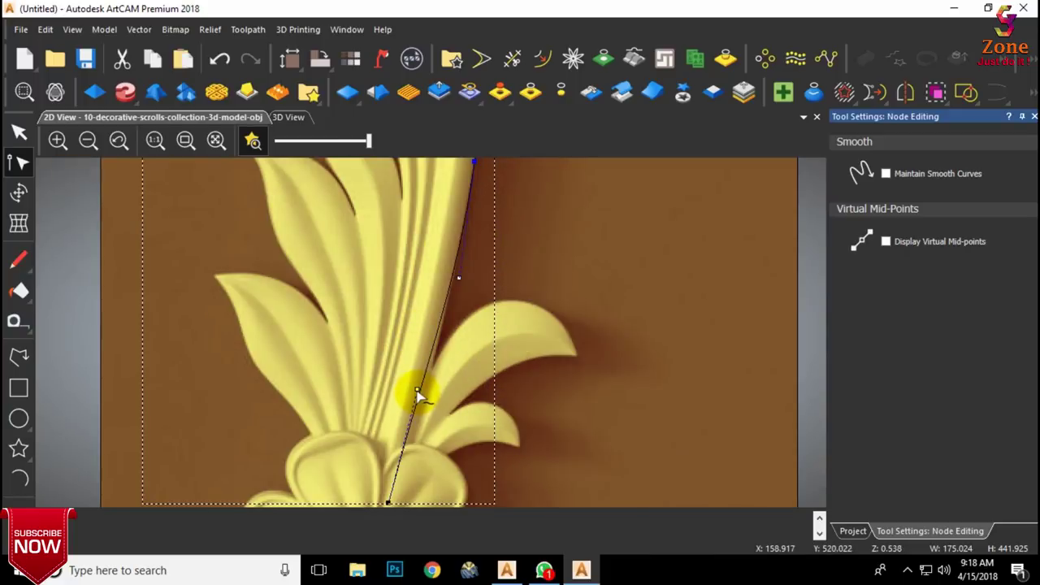
Step: Fine-tune the outline between the shoulder and the lower stem to match the relief's outer edge
scroll(424, 394, down, 3)
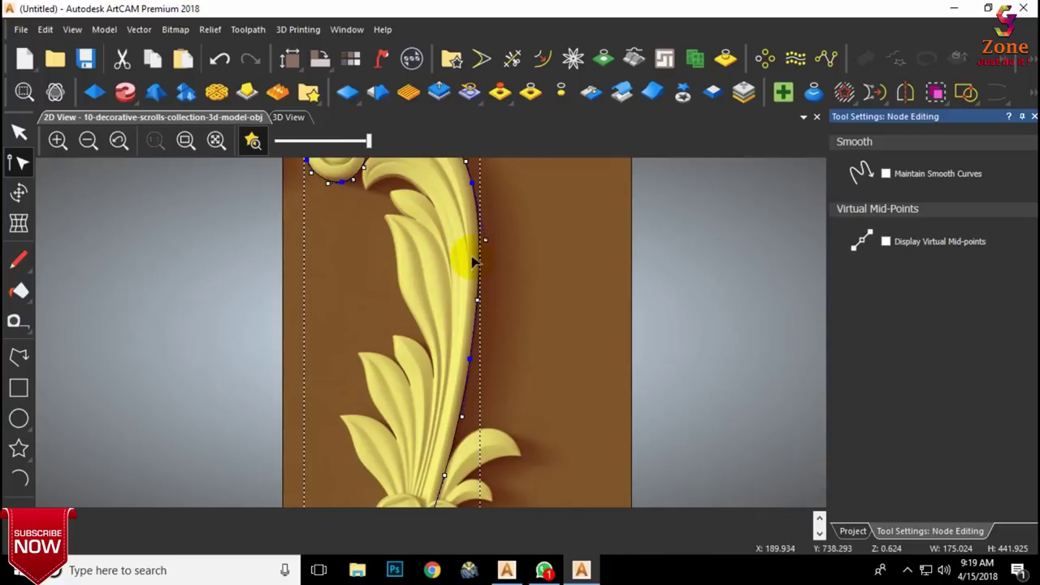
scroll(468, 255, up, 3)
drag(478, 262, 478, 261)
scroll(490, 281, down, 2)
scroll(487, 233, up, 3)
scroll(433, 328, down, 1)
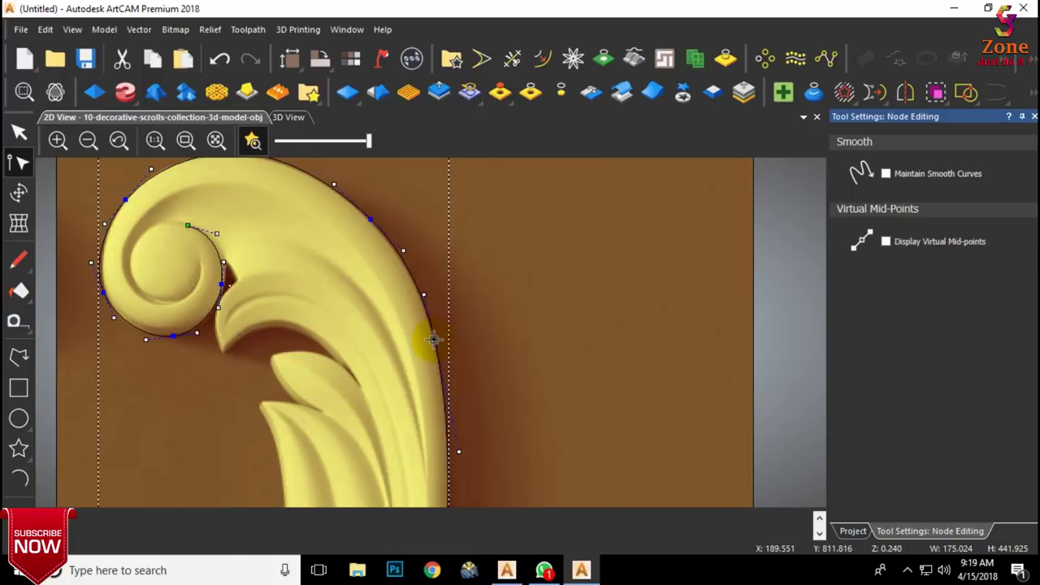
Step: Reposition the outline's nodes at the curl's underside, inner end and inner flank onto the relief edge, and deselect the vector
scroll(301, 283, down, 3)
scroll(285, 298, up, 4)
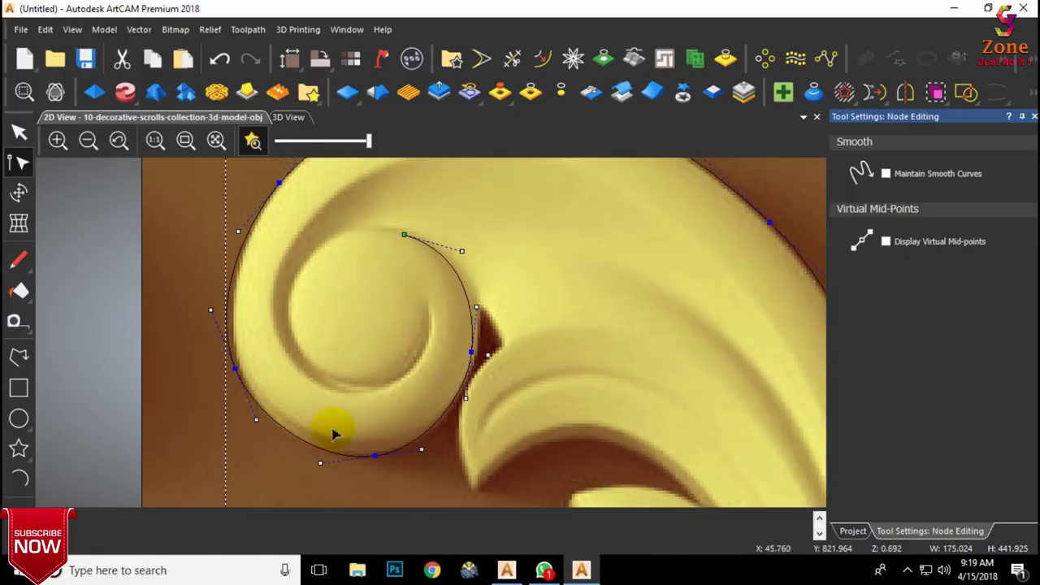
drag(373, 454, 373, 454)
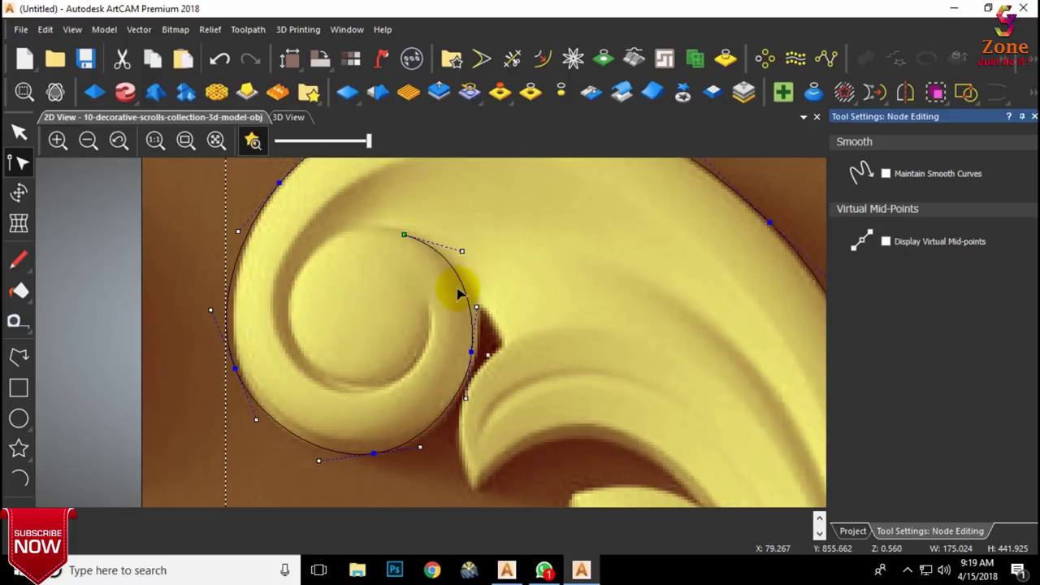
click(407, 234)
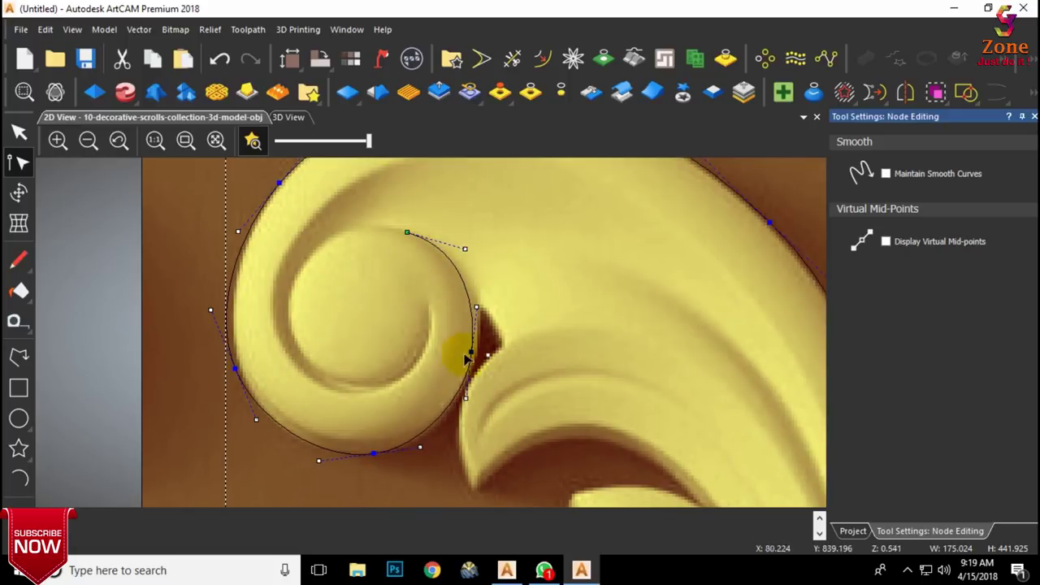
drag(473, 352, 476, 352)
scroll(486, 298, down, 2)
click(483, 229)
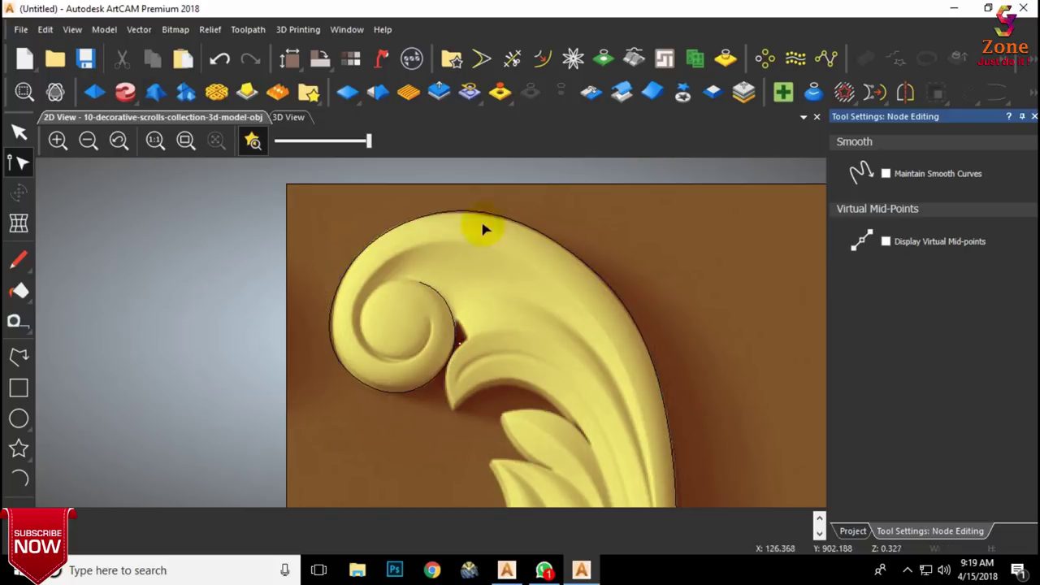
Step: Start a second polyline inside the curl's centre, spiral it outward and lead it across the scroll to the upper leaf ridge
click(19, 356)
scroll(417, 297, up, 2)
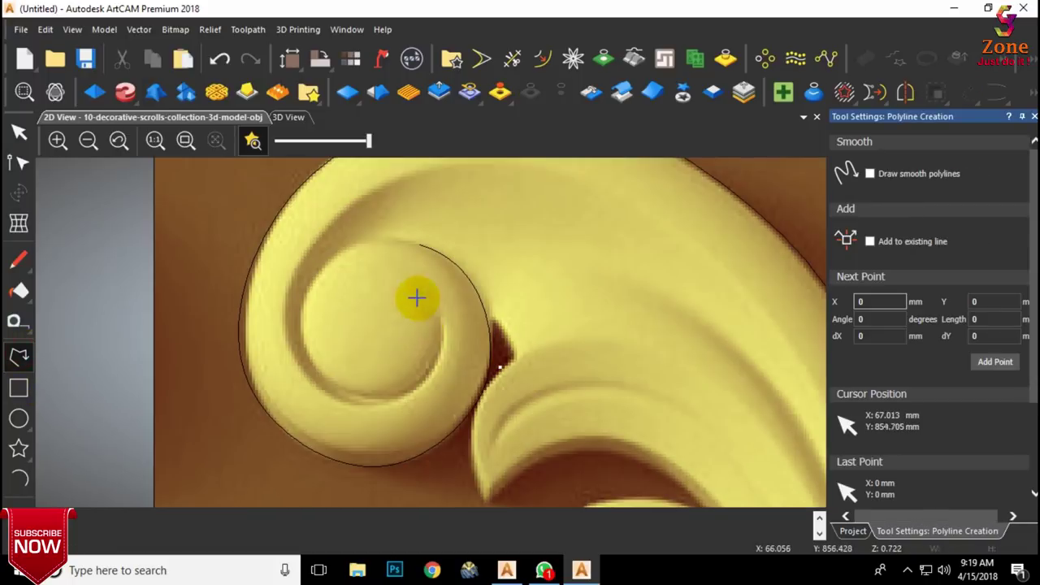
click(398, 286)
click(380, 338)
click(333, 302)
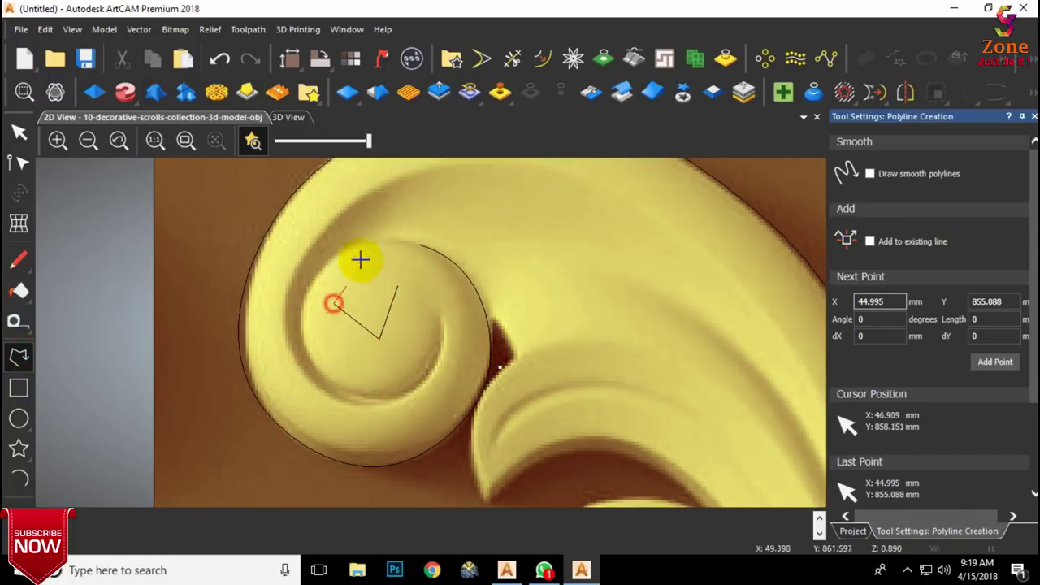
click(385, 244)
click(493, 252)
click(711, 334)
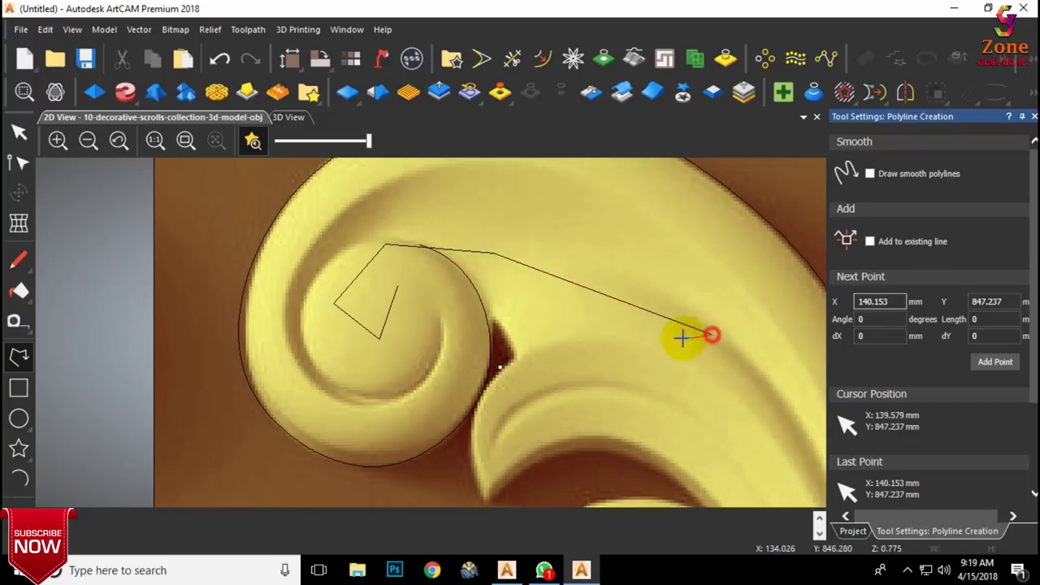
Step: Continue the second polyline down the inside of the stem to the flower and finish it, spanning about 133 by 395 mm overall
scroll(580, 363, down, 2)
scroll(545, 407, up, 1)
scroll(541, 408, down, 1)
scroll(489, 447, up, 1)
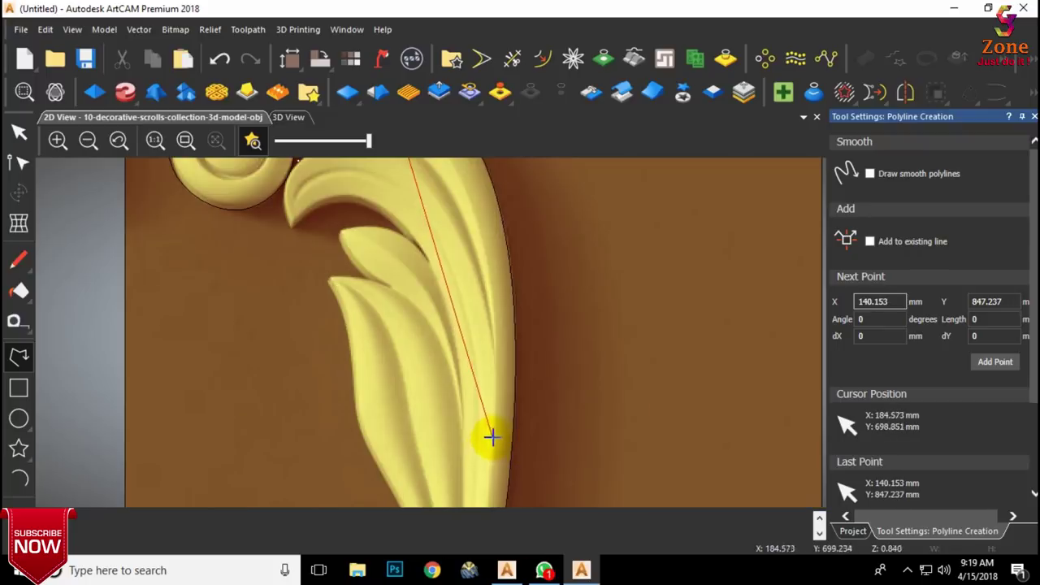
scroll(489, 439, down, 1)
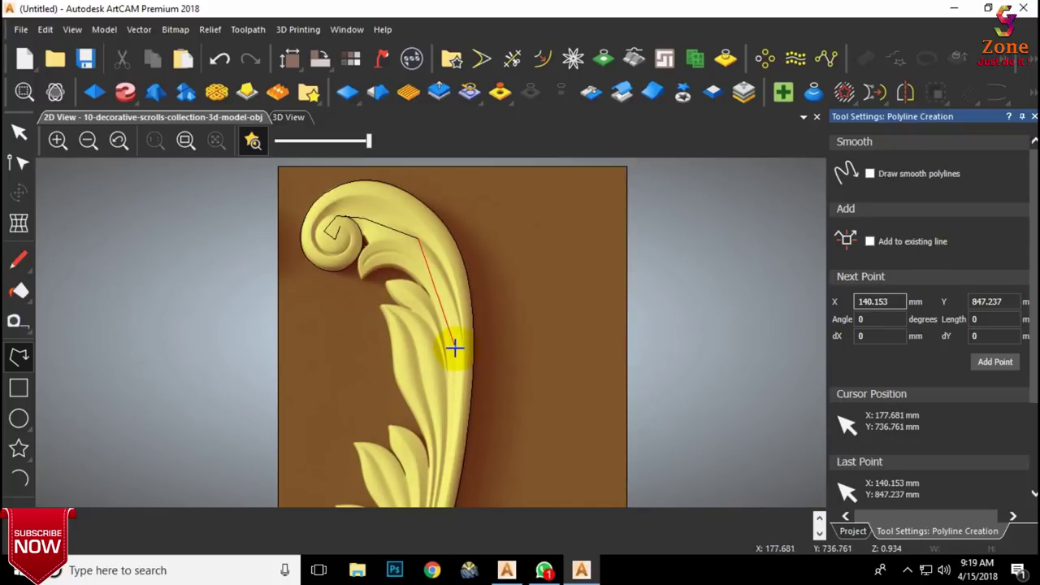
click(454, 349)
scroll(460, 370, down, 1)
scroll(464, 383, up, 1)
click(420, 408)
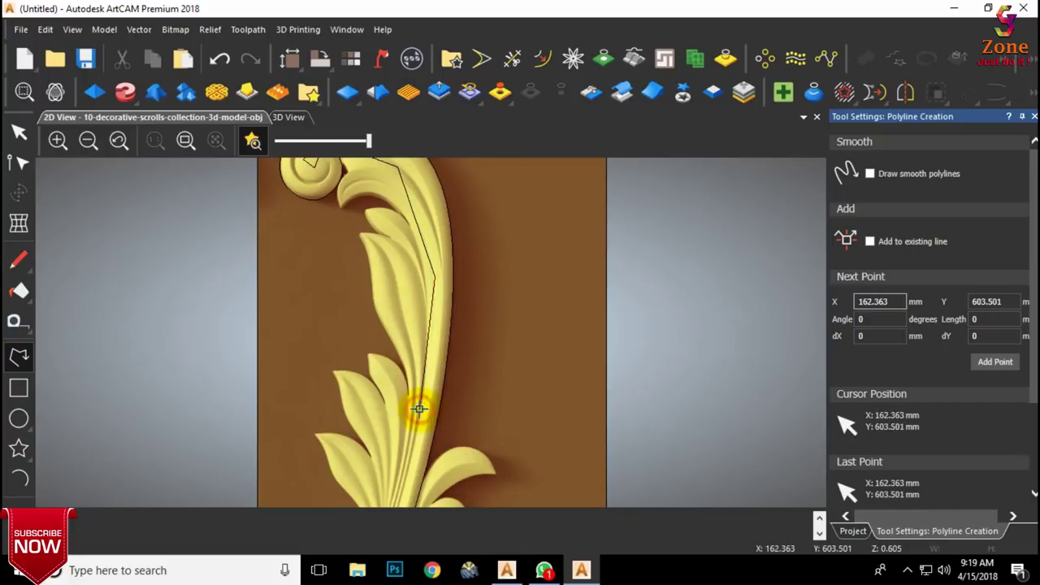
scroll(414, 416, down, 1)
scroll(413, 417, up, 1)
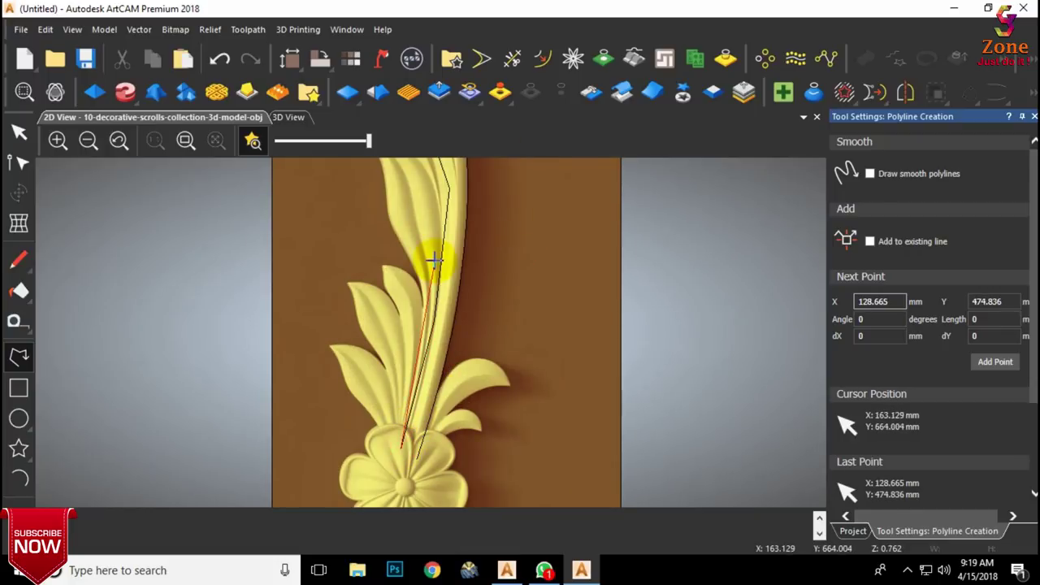
key(Escape)
Step: Smooth the second polyline's nodes around the curl and across the scroll, and bend its starting segment into a spiral
scroll(430, 258, down, 1)
scroll(407, 216, up, 2)
scroll(298, 206, up, 1)
key(n)
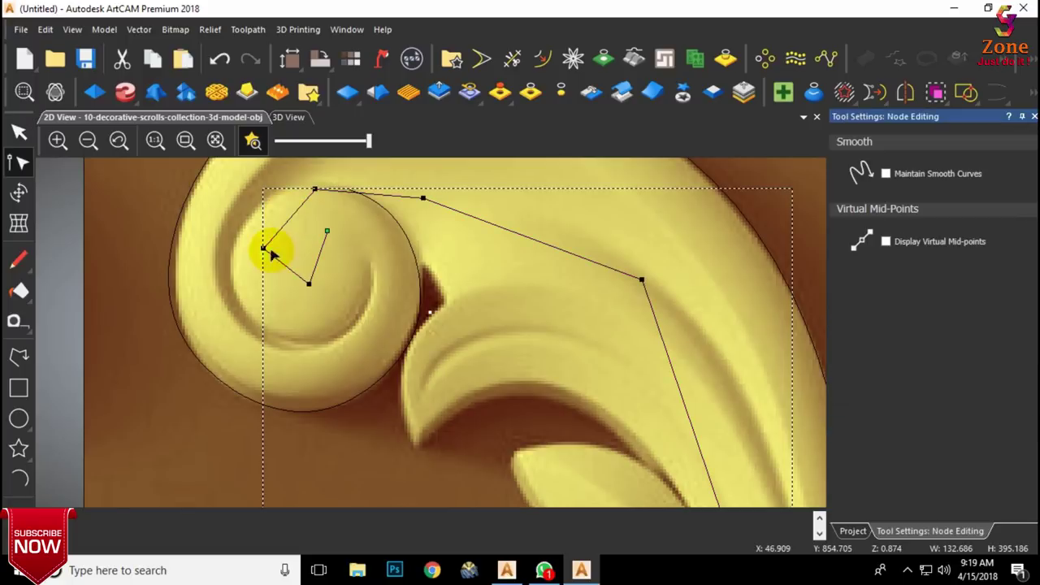
key(s)
key(s)
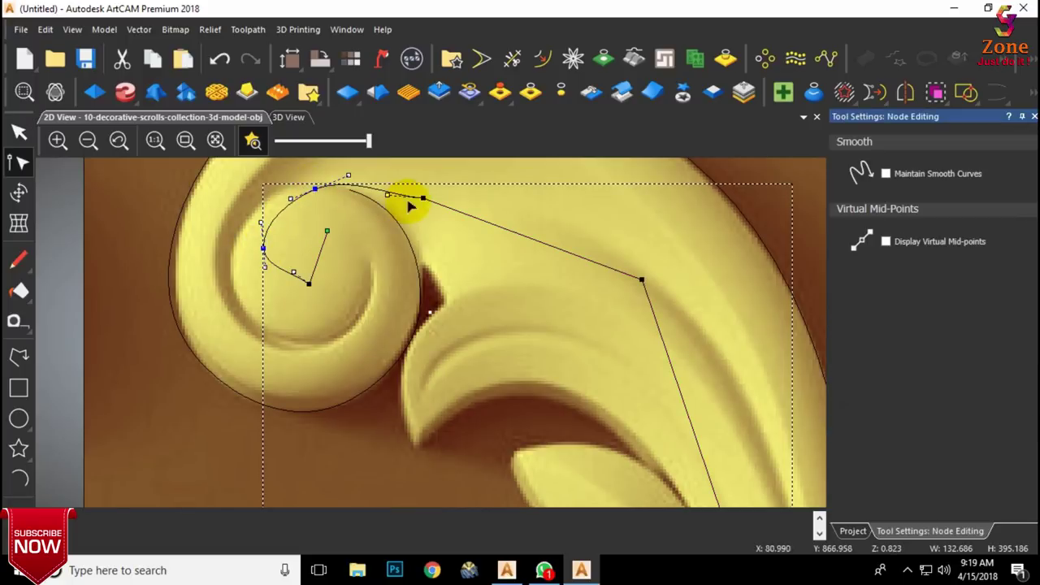
key(s)
key(s)
middle_drag(250, 239, 311, 272)
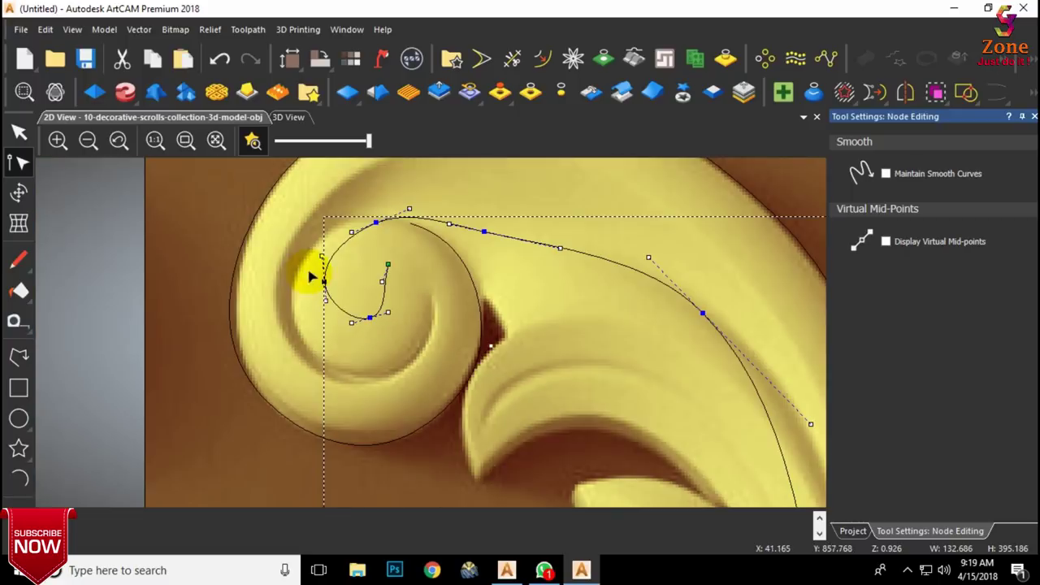
drag(383, 281, 399, 290)
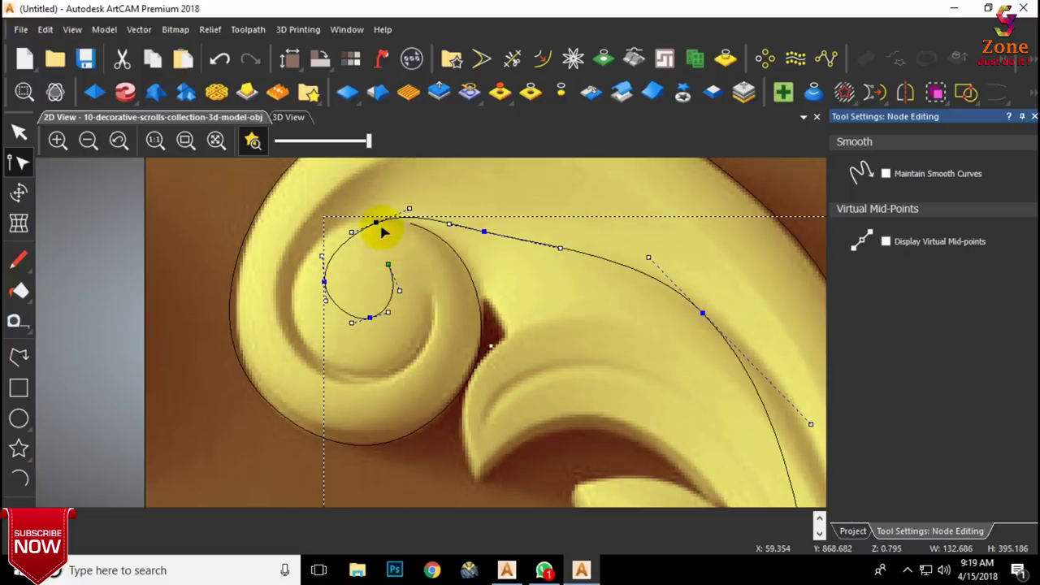
Step: Shift the second polyline's nodes at the inner spiral's outer flank and on the scroll's crest to even out the curve
scroll(383, 227, down, 1)
scroll(383, 280, up, 1)
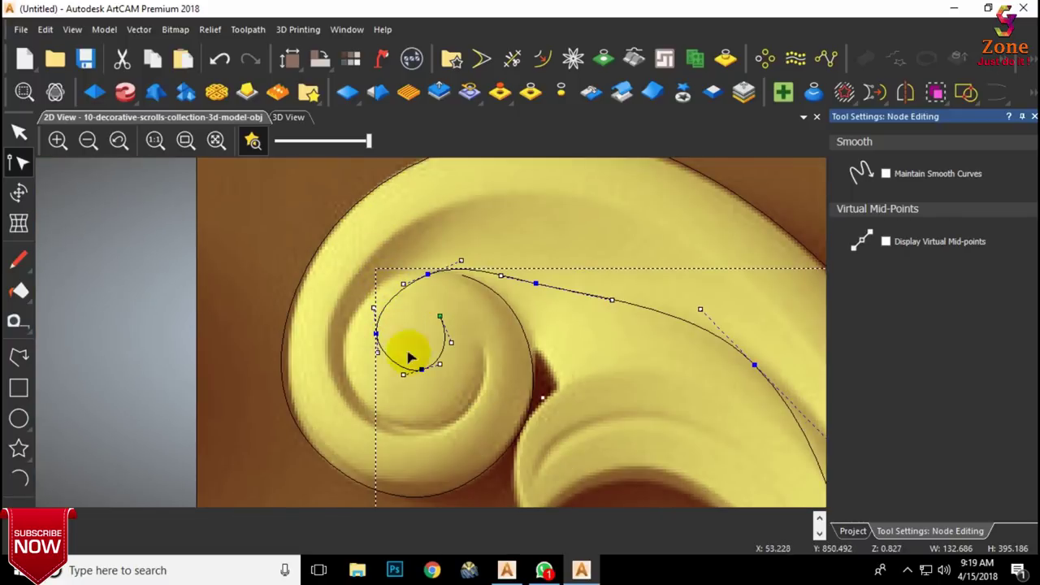
drag(376, 334, 381, 334)
drag(536, 284, 537, 278)
Step: Smooth the second polyline's remaining corner nodes along the stem, down to the flower
scroll(488, 454, down, 3)
scroll(486, 450, up, 1)
key(s)
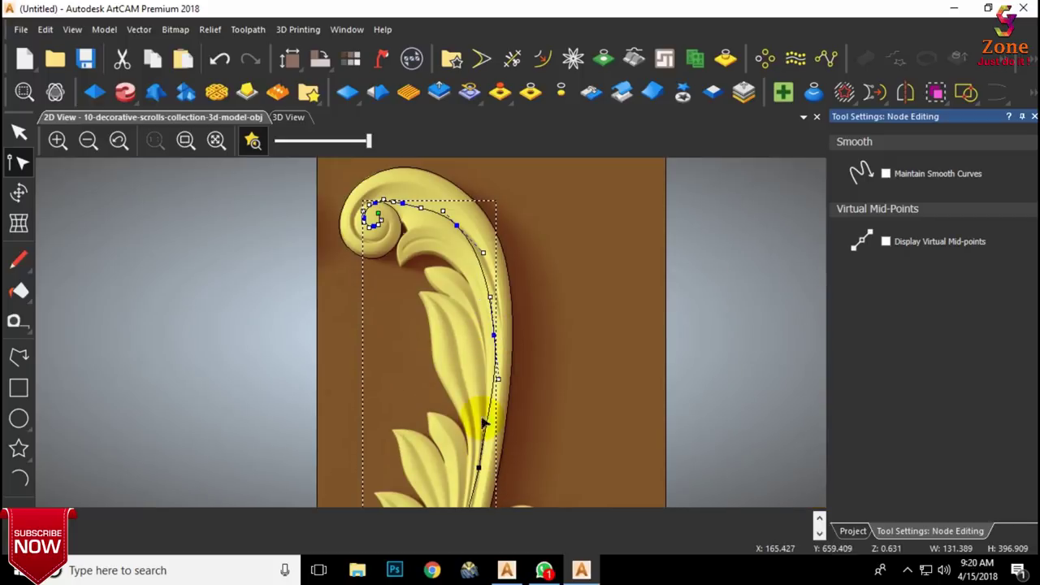
key(s)
scroll(485, 463, down, 1)
scroll(447, 428, up, 1)
scroll(464, 307, up, 1)
scroll(464, 307, down, 1)
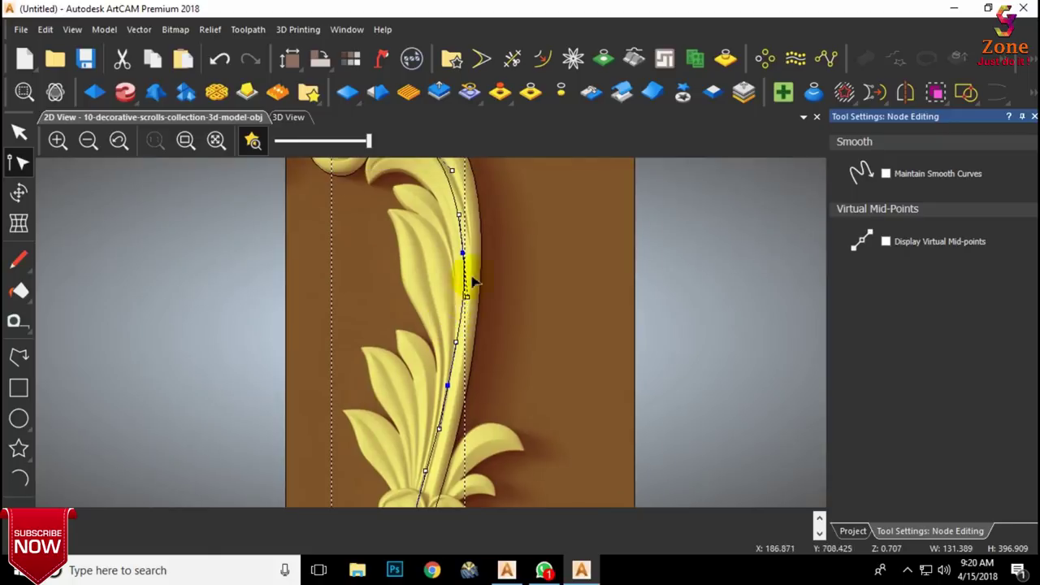
scroll(472, 280, up, 2)
scroll(430, 203, down, 2)
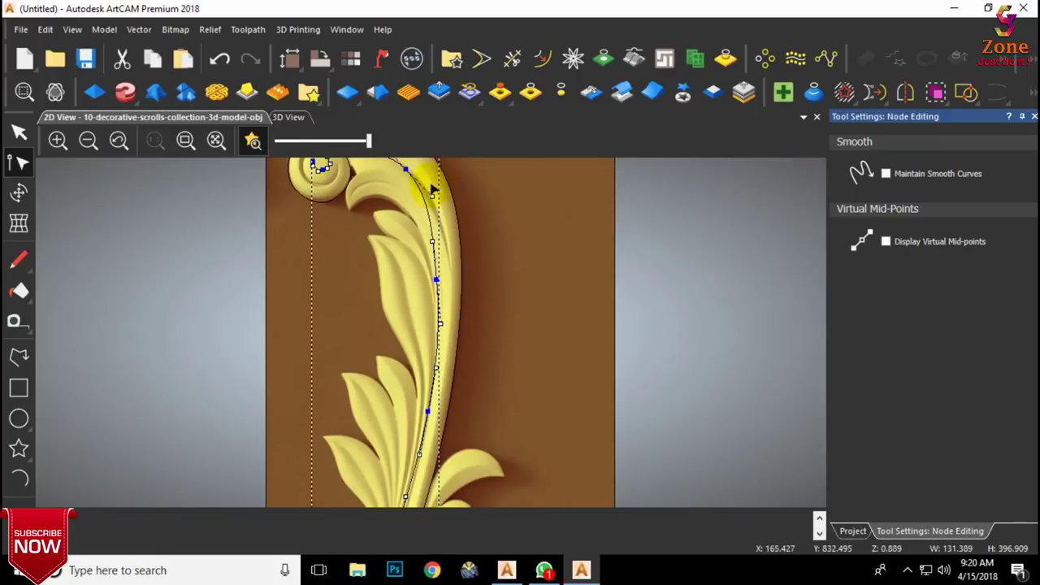
Step: Reposition the second polyline's crest node and the nodes around its inner spiral so the spiral becomes tighter and rounder
scroll(408, 225, up, 2)
drag(347, 310, 368, 305)
scroll(348, 309, up, 2)
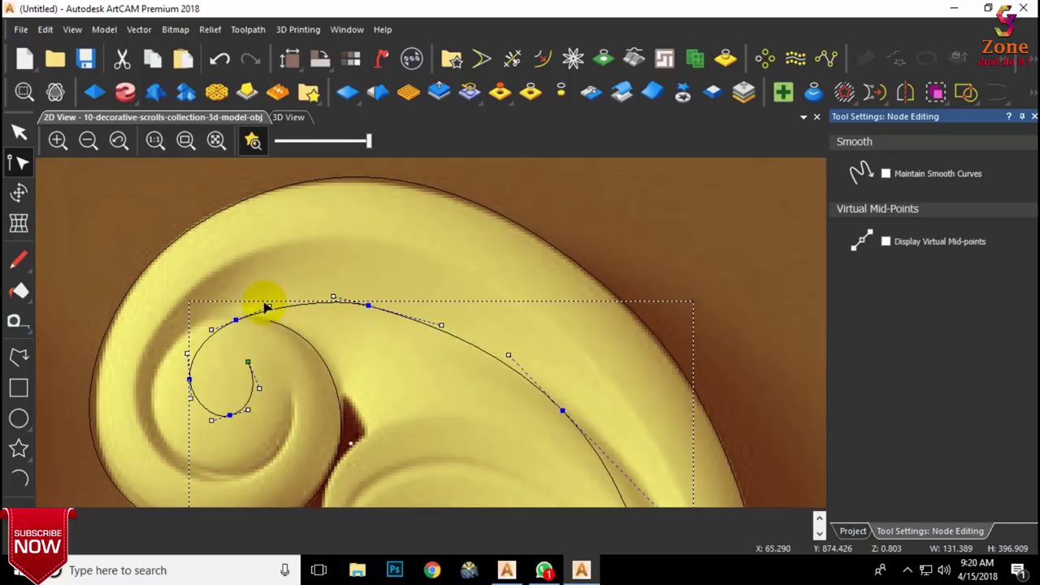
drag(190, 379, 200, 379)
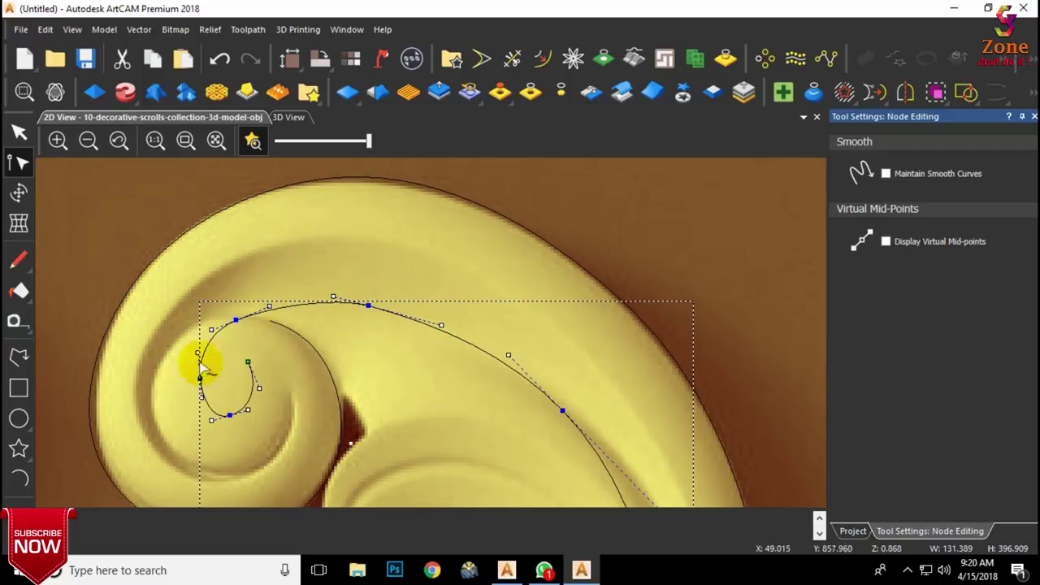
drag(235, 320, 239, 325)
click(228, 416)
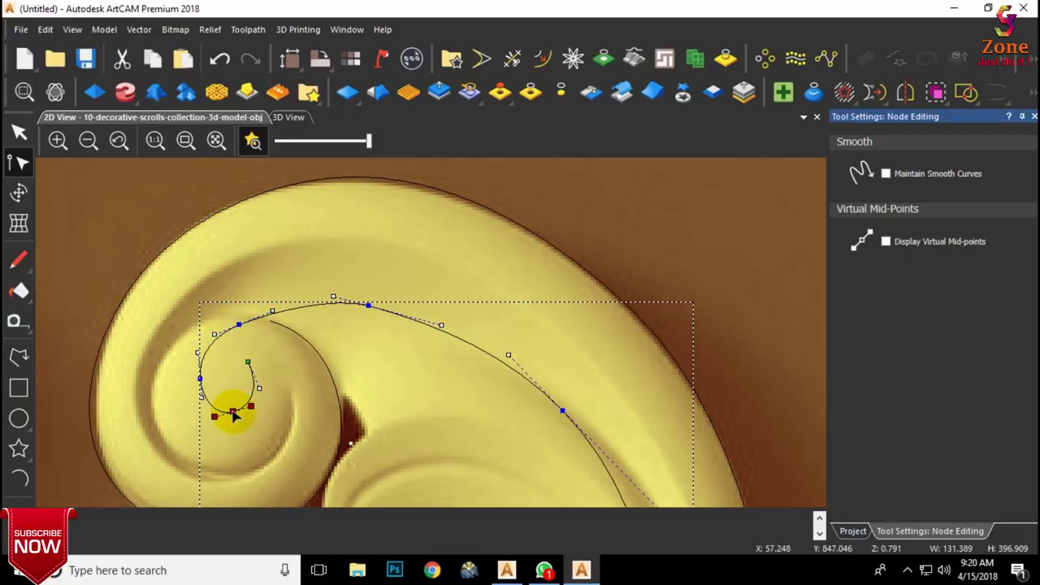
drag(240, 325, 237, 323)
scroll(246, 345, down, 1)
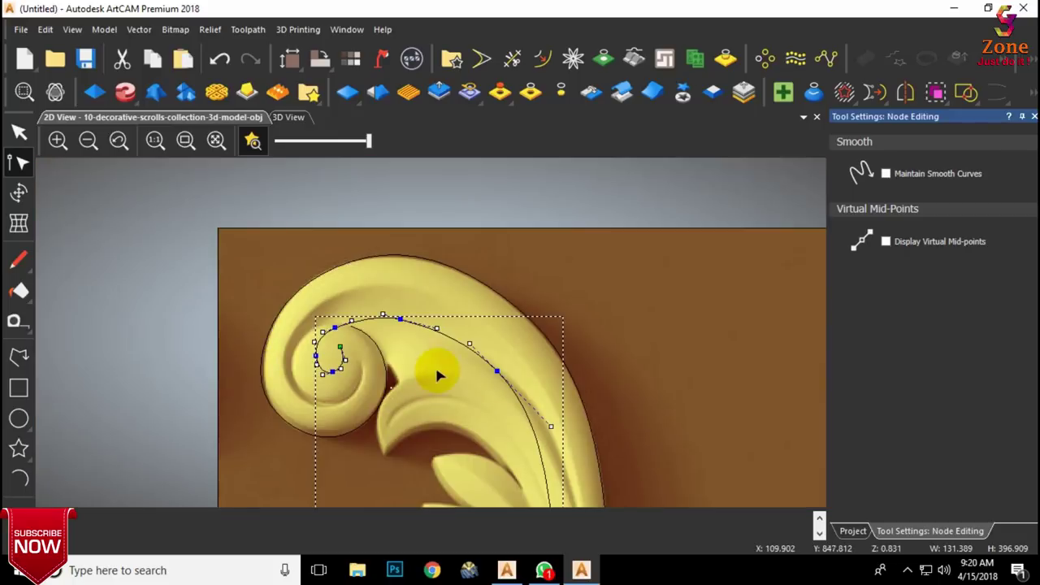
Step: Raise the second polyline's node where the inner spiral joins the crest, and deselect the vector
click(439, 371)
scroll(334, 335, up, 2)
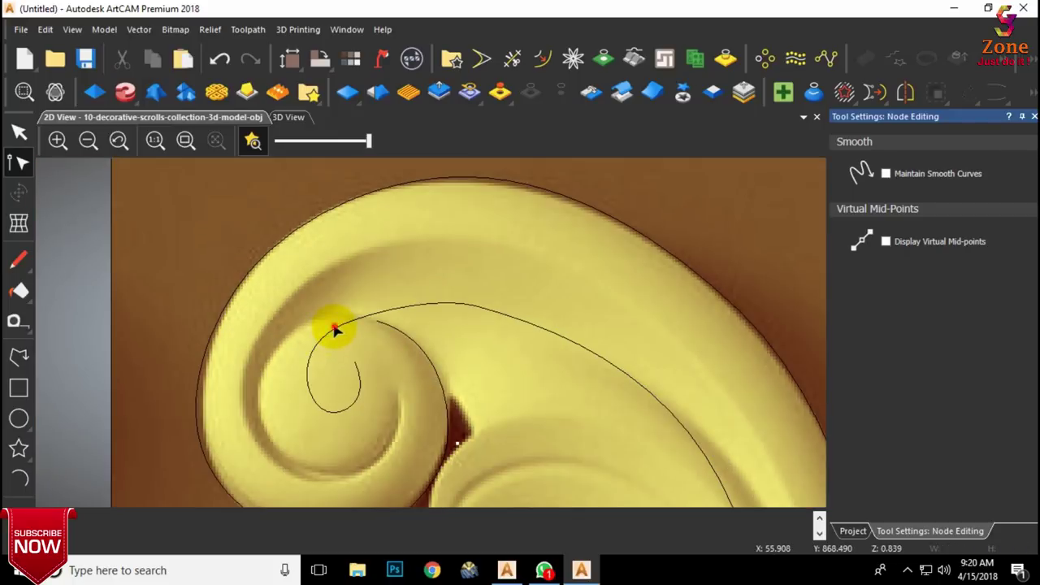
click(335, 327)
click(342, 321)
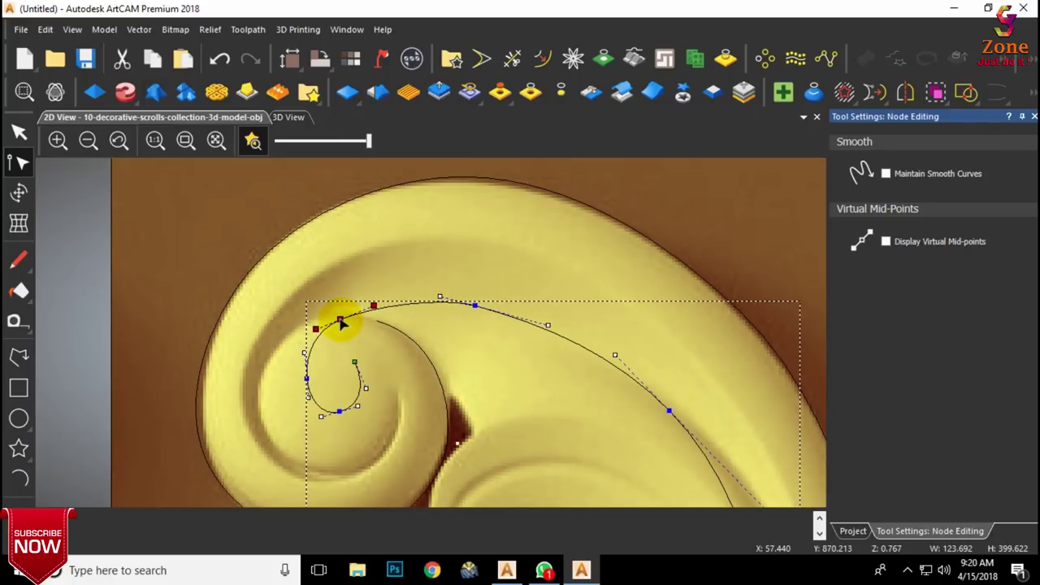
click(378, 334)
scroll(366, 368, down, 1)
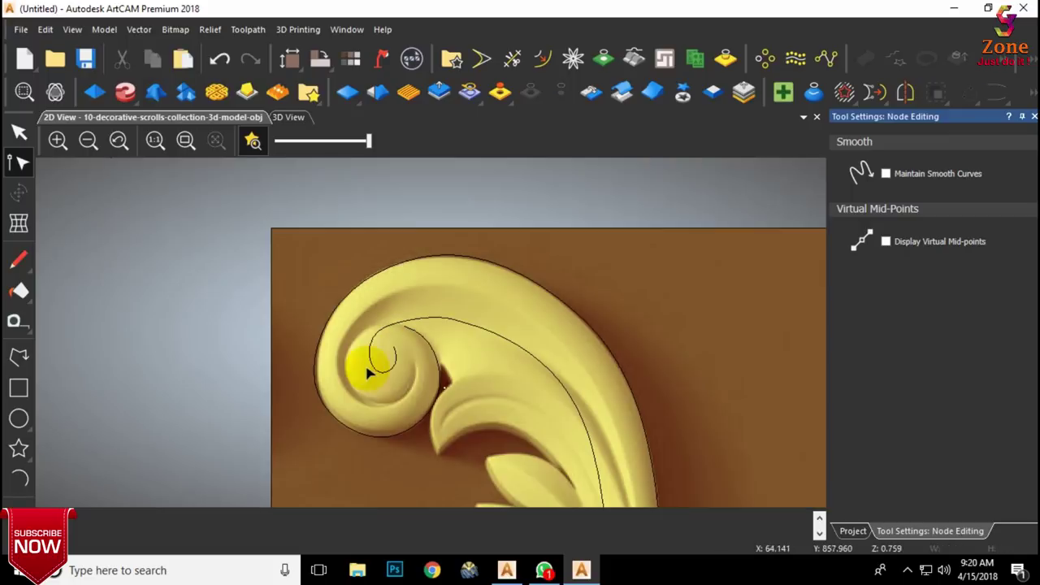
Step: Draw a circle about 44 mm in diameter around the curl's centre and nudge it slightly into place
click(19, 418)
click(380, 353)
click(411, 386)
click(1007, 362)
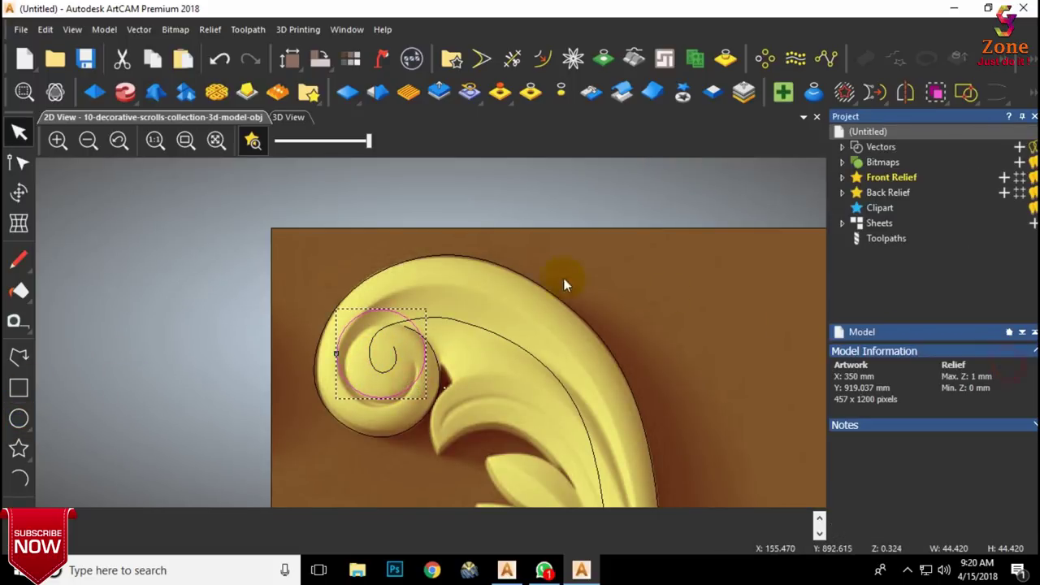
scroll(399, 343, up, 2)
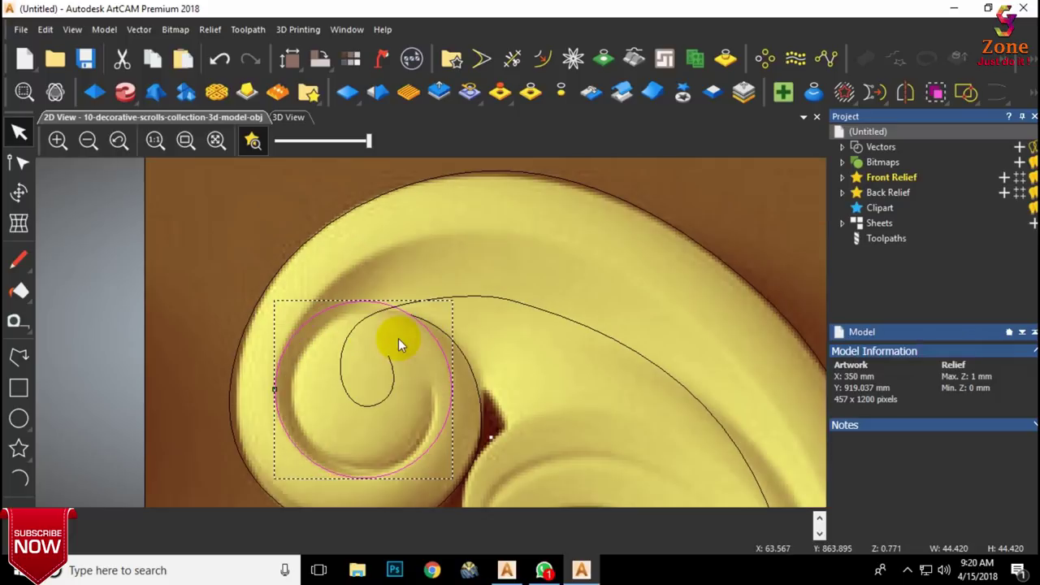
key(Right)
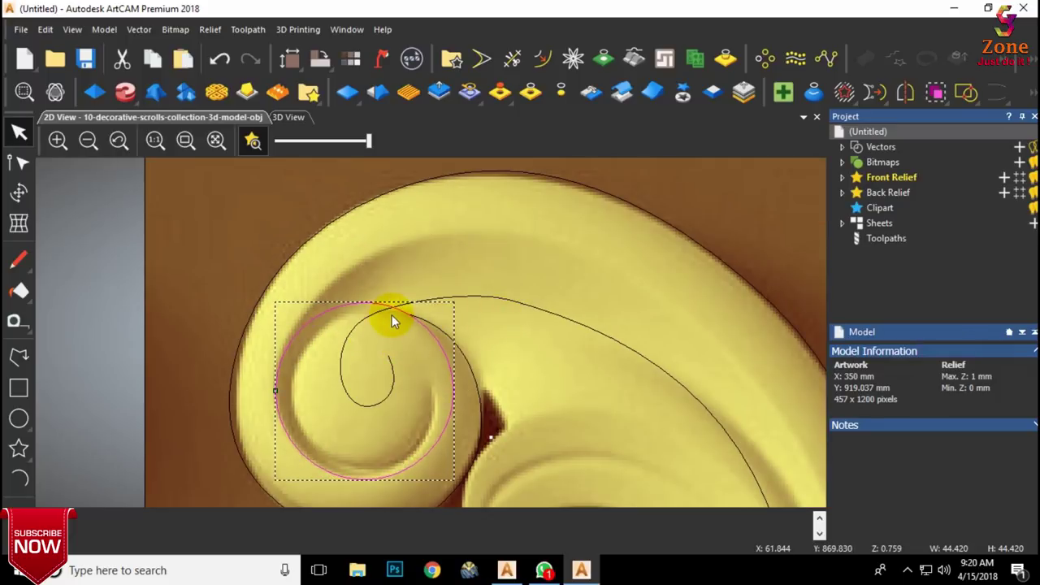
Step: Offset the circle inwards by 2.584 mm with sharp corners onto the curl's inner groove, and delete the original circle
key(F9)
click(366, 313)
click(453, 355)
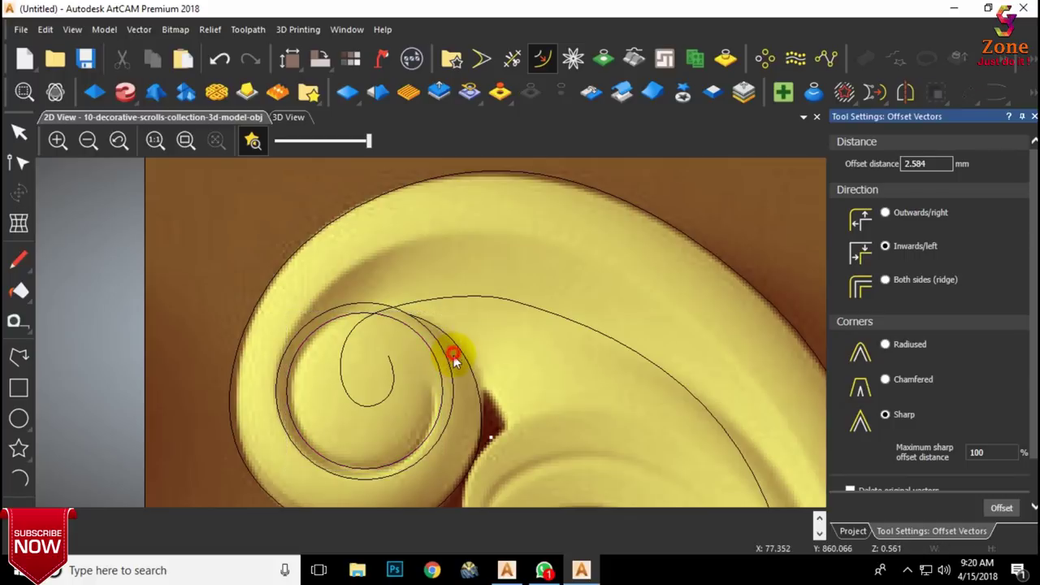
click(452, 366)
key(Delete)
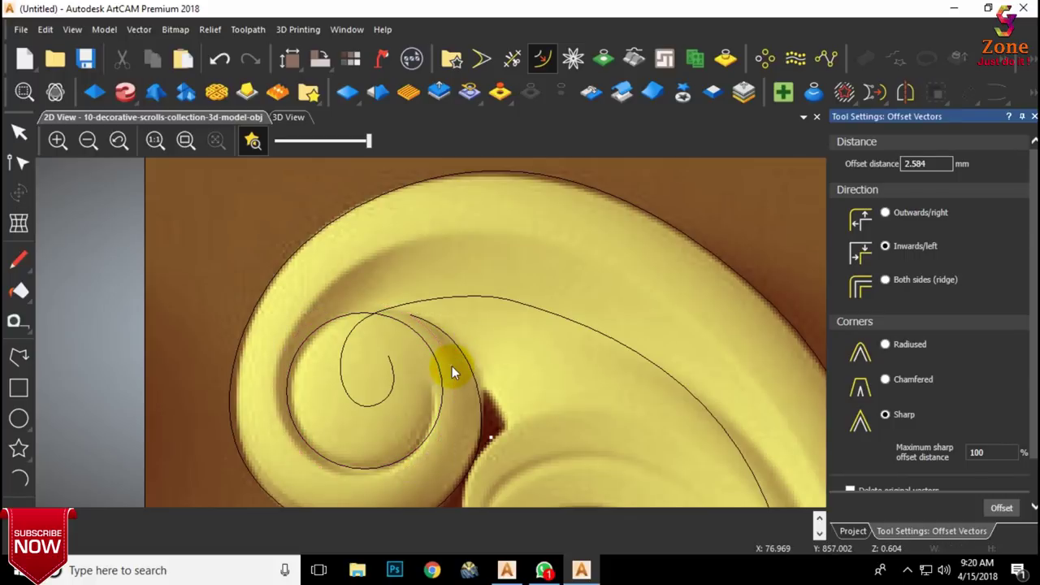
Step: Flatten the second polyline at its crest node by adjusting the tangent handle and shifting the node along the scroll, and deselect it
scroll(451, 366, down, 3)
scroll(484, 357, up, 1)
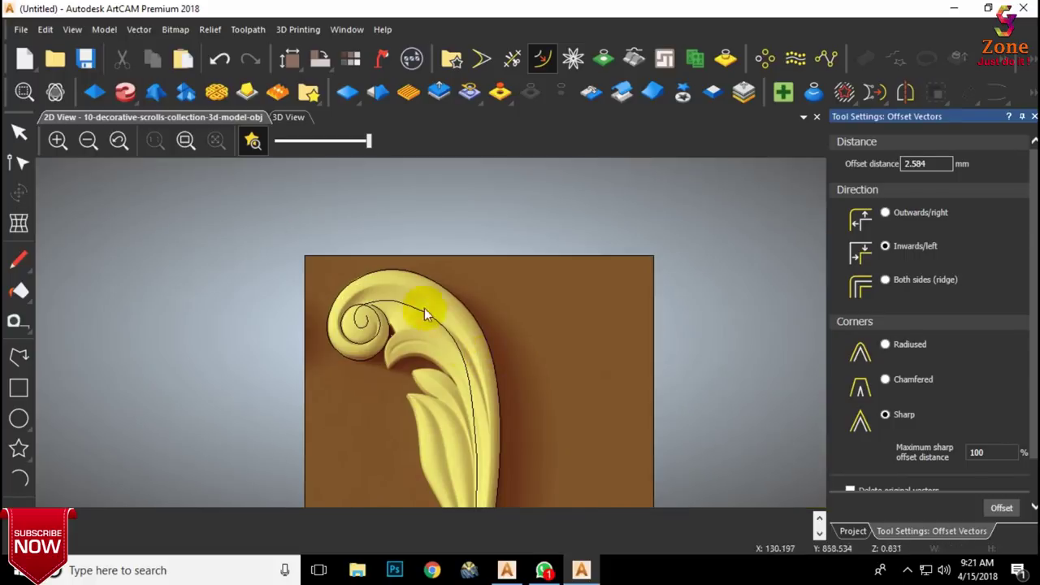
scroll(408, 318, up, 2)
click(413, 347)
key(n)
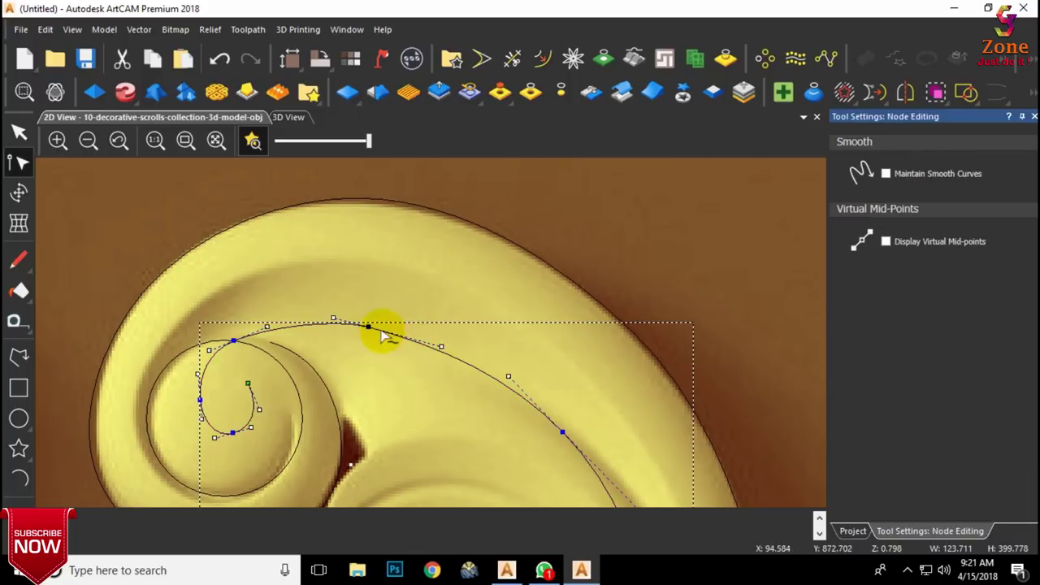
drag(441, 347, 446, 339)
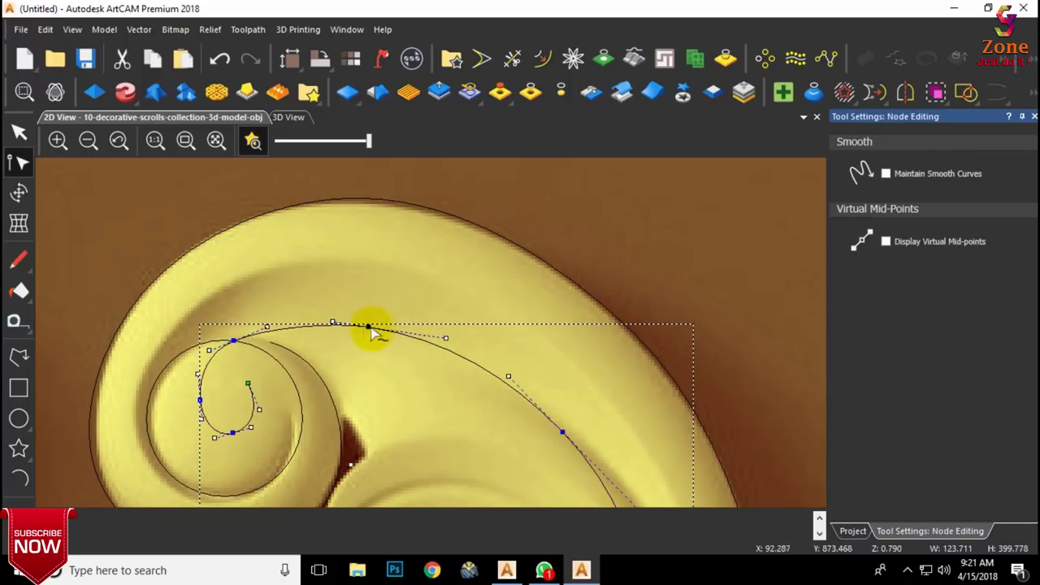
drag(367, 325, 375, 327)
scroll(437, 348, down, 2)
click(465, 369)
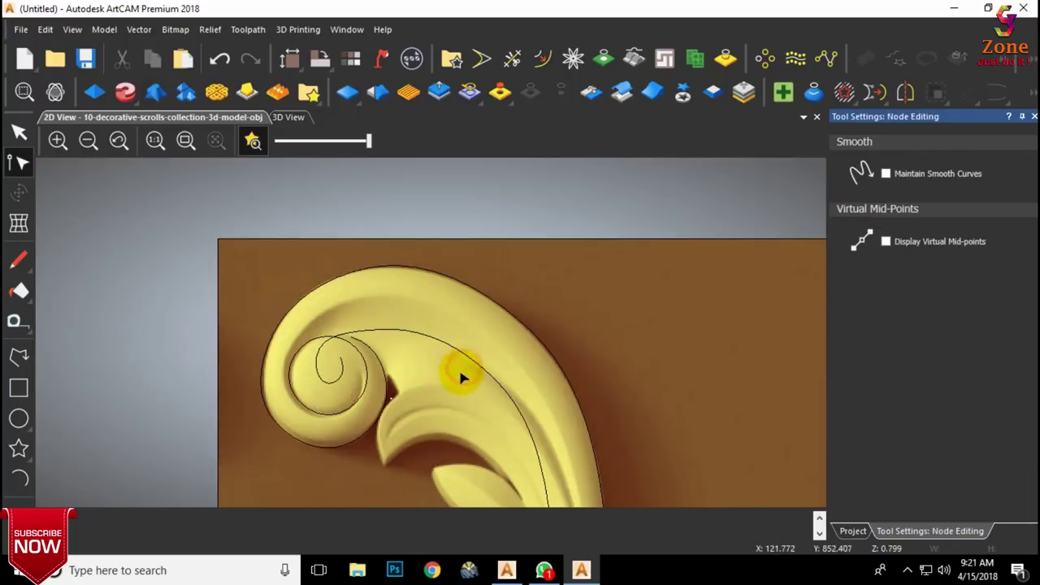
Step: Examine how the traced curves run down the stem to their ends at the flower
scroll(463, 372, down, 3)
scroll(461, 417, up, 3)
scroll(461, 420, down, 3)
scroll(463, 408, up, 5)
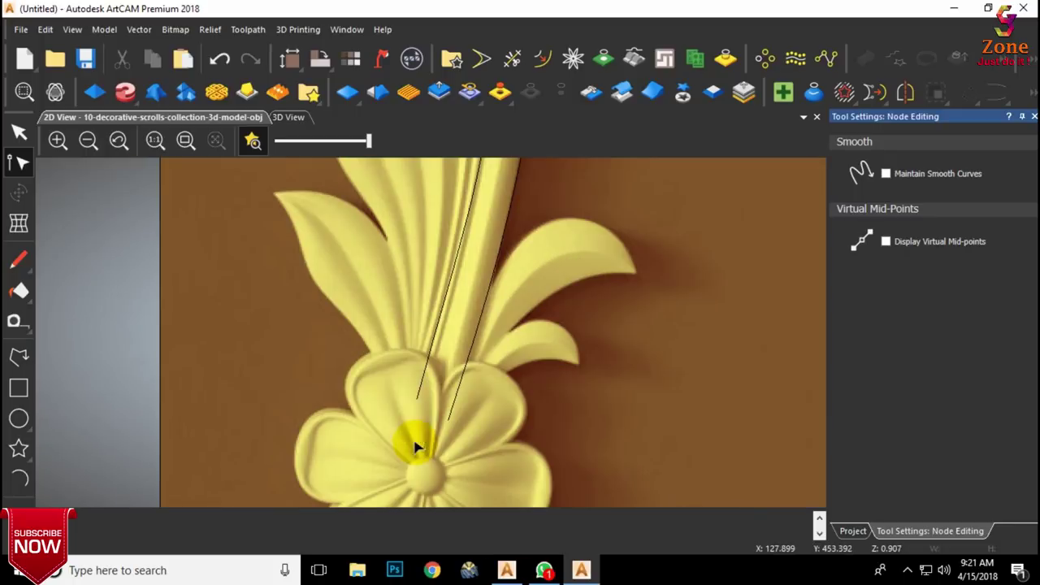
scroll(428, 398, down, 3)
scroll(420, 337, up, 3)
scroll(429, 301, down, 1)
scroll(437, 258, up, 4)
Step: Trace the upper leaf's outer edge with a third polyline from its tip over the crest and down the stem, about 105 by 143 mm
click(18, 356)
click(291, 416)
click(286, 329)
click(329, 269)
click(423, 246)
click(524, 297)
scroll(525, 302, down, 2)
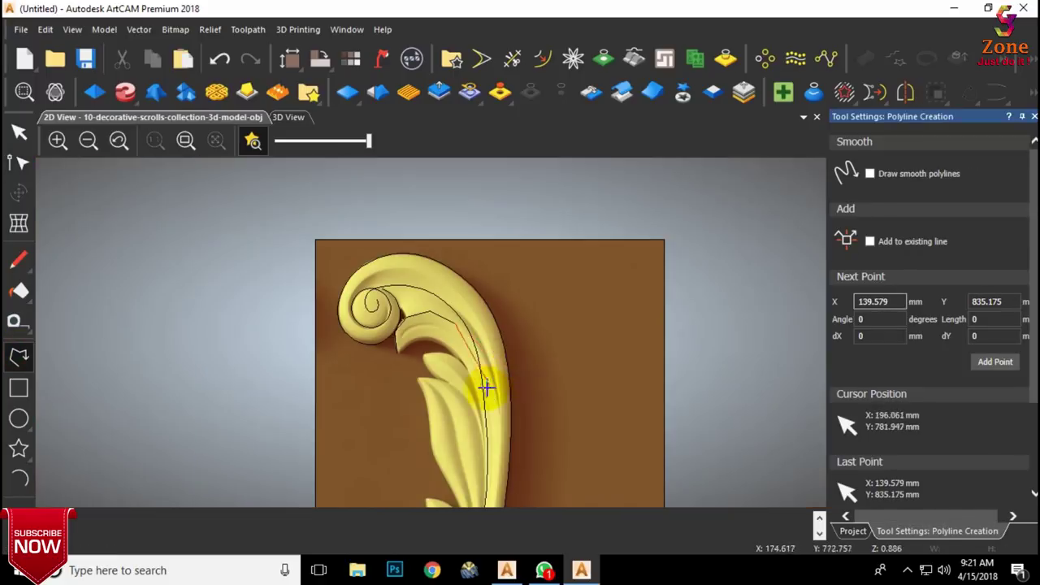
scroll(491, 384, up, 2)
click(510, 423)
scroll(480, 411, down, 2)
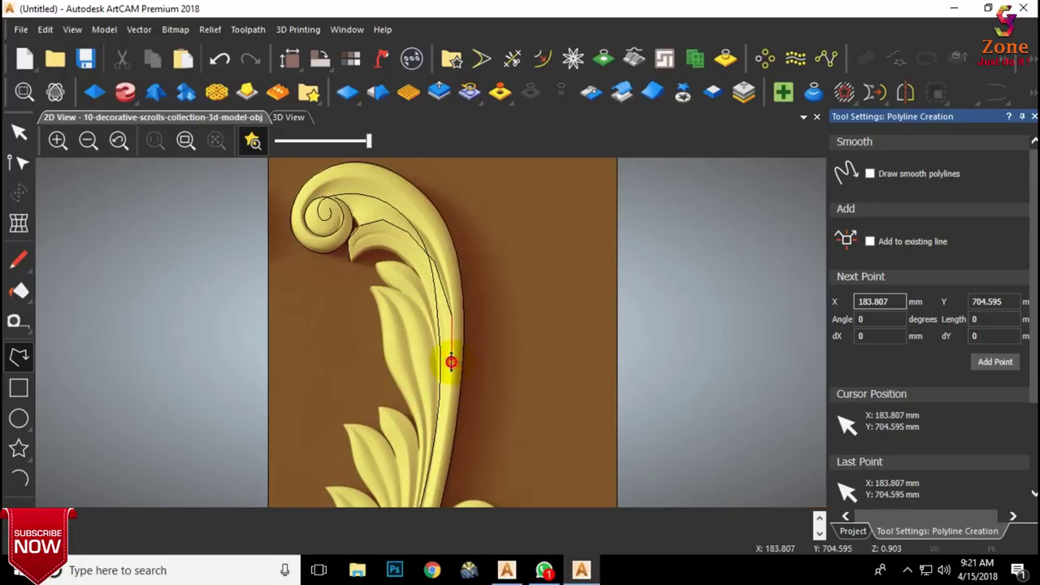
key(Escape)
Step: Smooth the third polyline beside the curl and over the leaf's crest, and shift its flank and crest nodes onto the relief edge
scroll(358, 226, up, 2)
key(n)
scroll(353, 236, up, 1)
drag(428, 289, 386, 345)
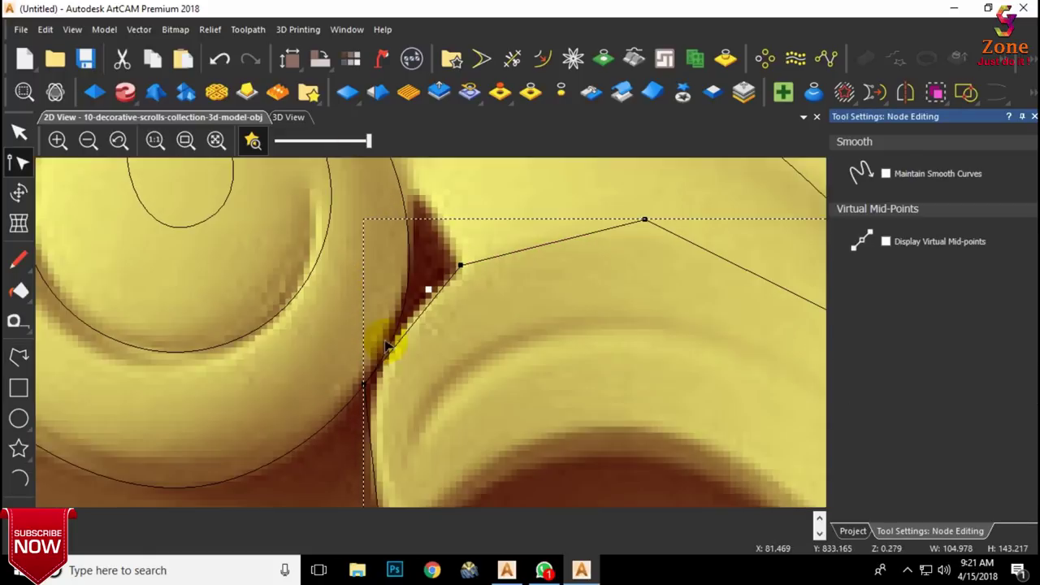
key(s)
key(s)
key(s)
scroll(505, 274, up, 2)
scroll(451, 331, down, 2)
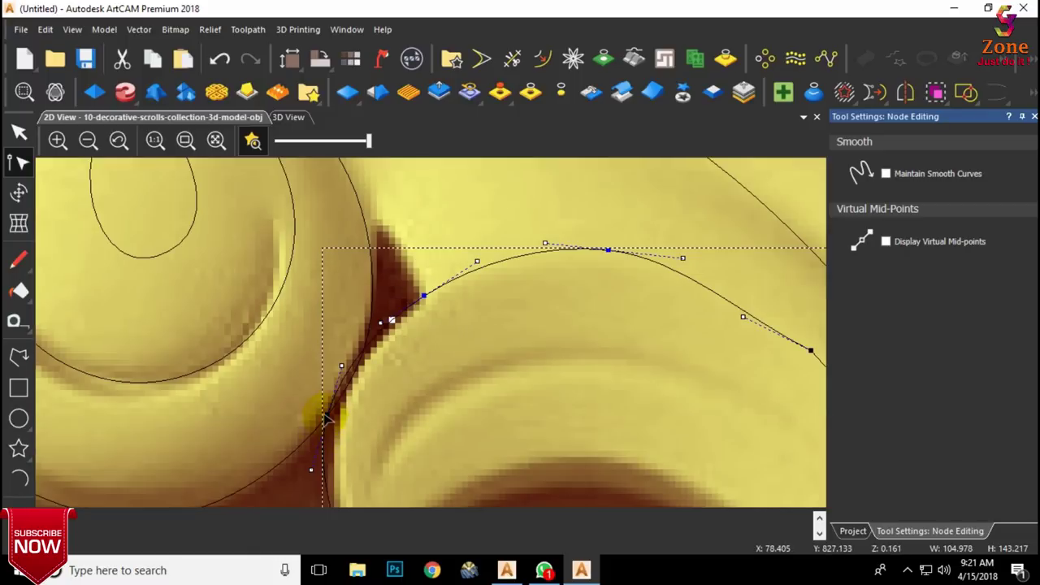
drag(328, 415, 338, 418)
drag(608, 250, 610, 256)
Step: Smooth the third polyline's remaining nodes from the leaf's shoulder down to its lower end on the stem
key(s)
scroll(731, 347, down, 2)
scroll(585, 381, up, 1)
key(s)
scroll(567, 393, down, 2)
scroll(467, 400, up, 2)
key(s)
scroll(460, 333, down, 1)
scroll(446, 396, up, 1)
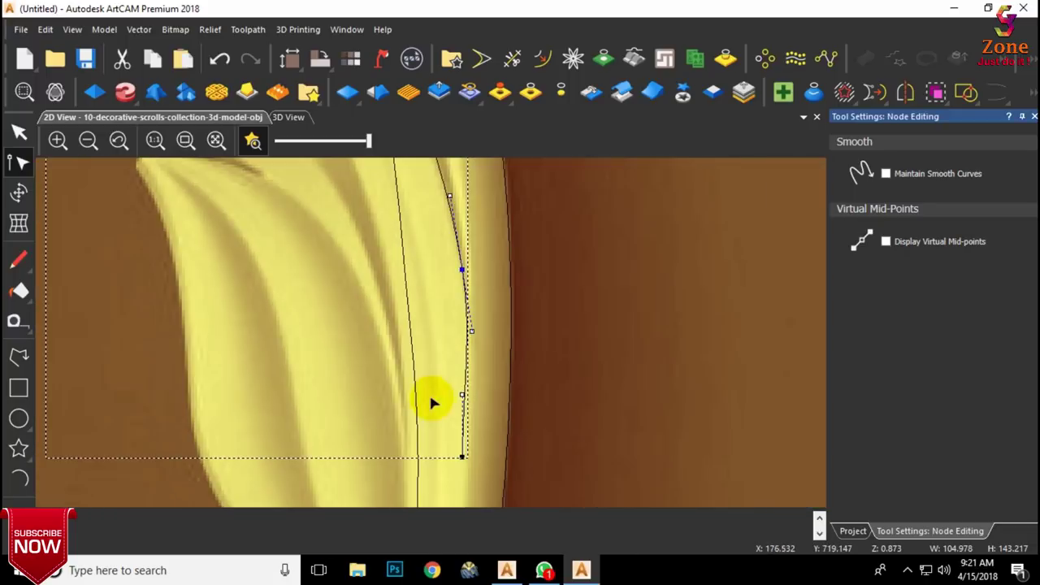
Step: Reposition the third polyline's end node, stem node and shoulder node to follow the leaf ridge, and deselect it
drag(460, 457, 457, 462)
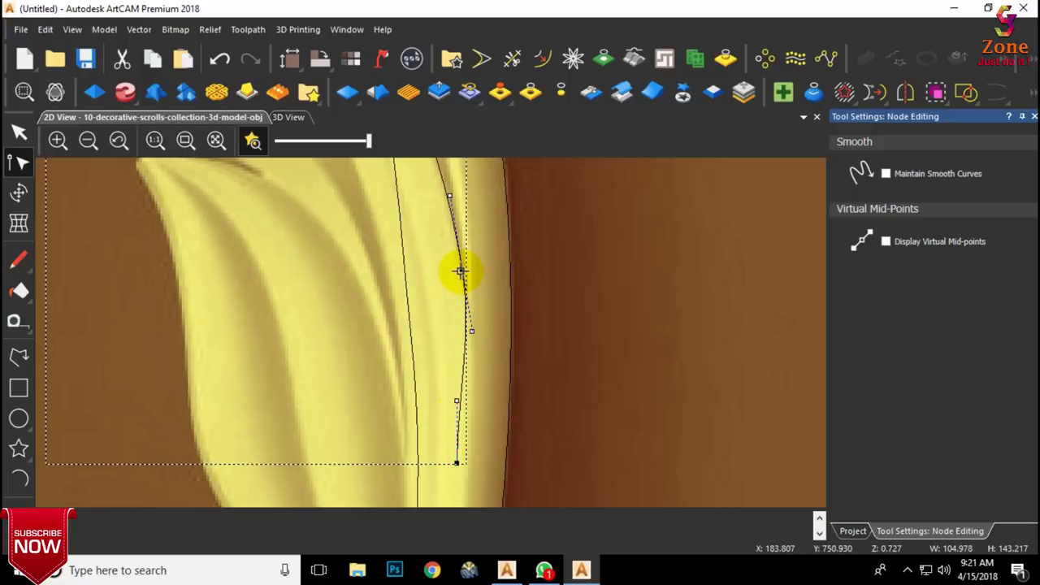
drag(461, 270, 447, 278)
scroll(485, 288, down, 2)
scroll(432, 249, up, 1)
click(446, 301)
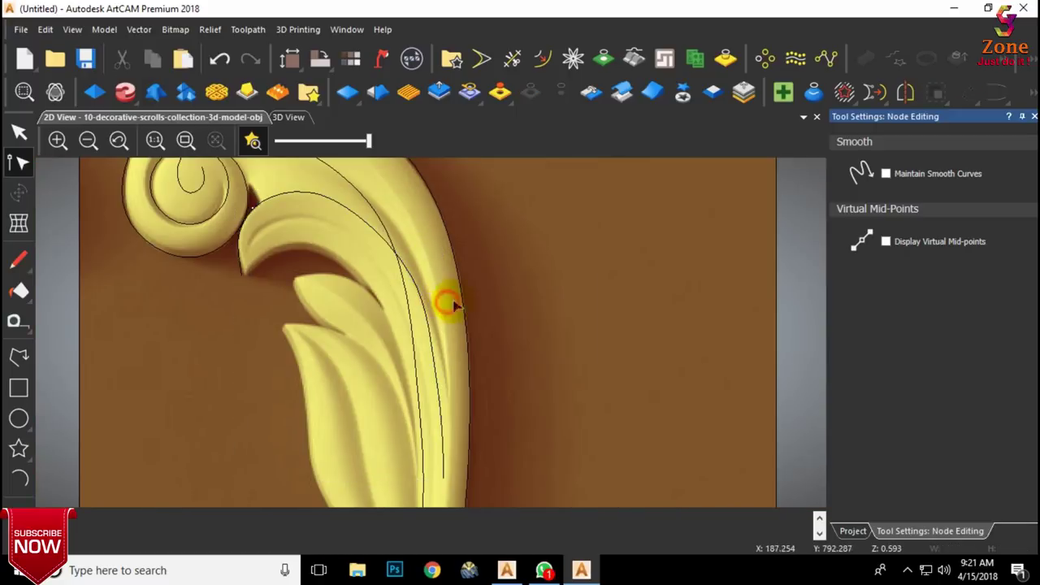
click(373, 227)
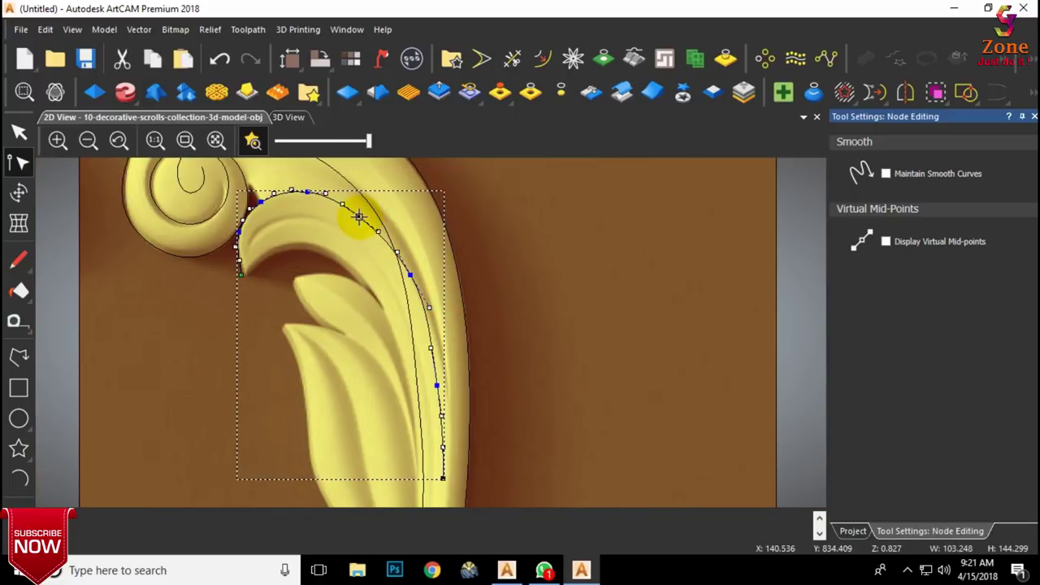
click(341, 225)
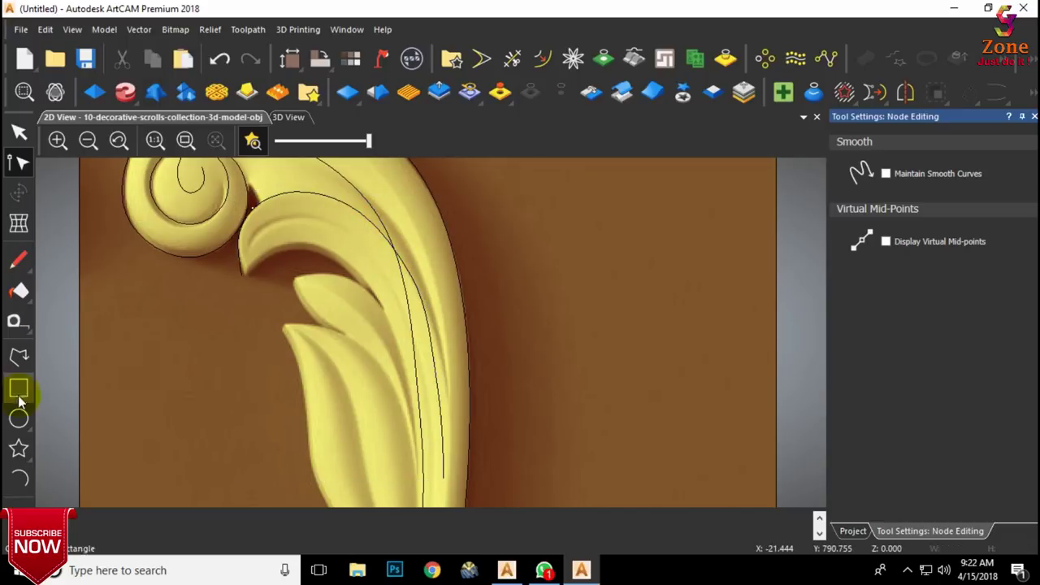
Step: Trace the upper leaf's underside with a fourth polyline from the leaf tip down to the stem, about 88 by 113 mm
click(19, 357)
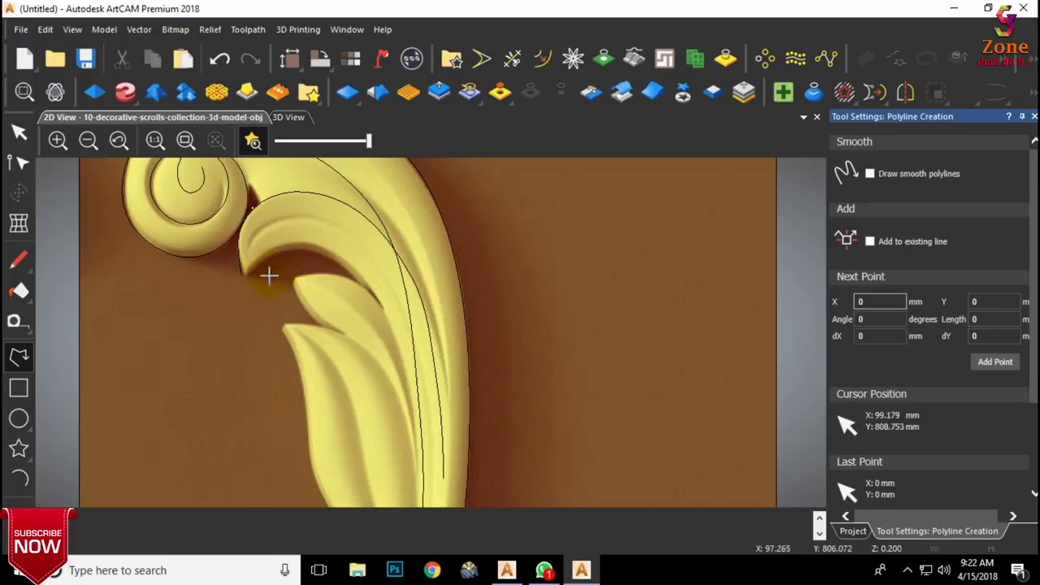
click(288, 251)
click(350, 269)
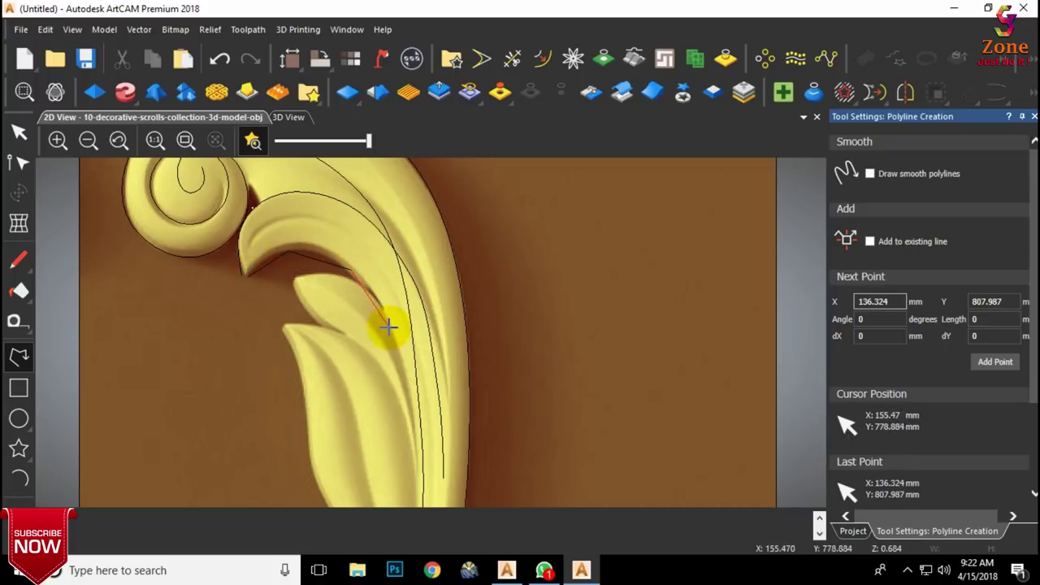
click(424, 476)
key(Escape)
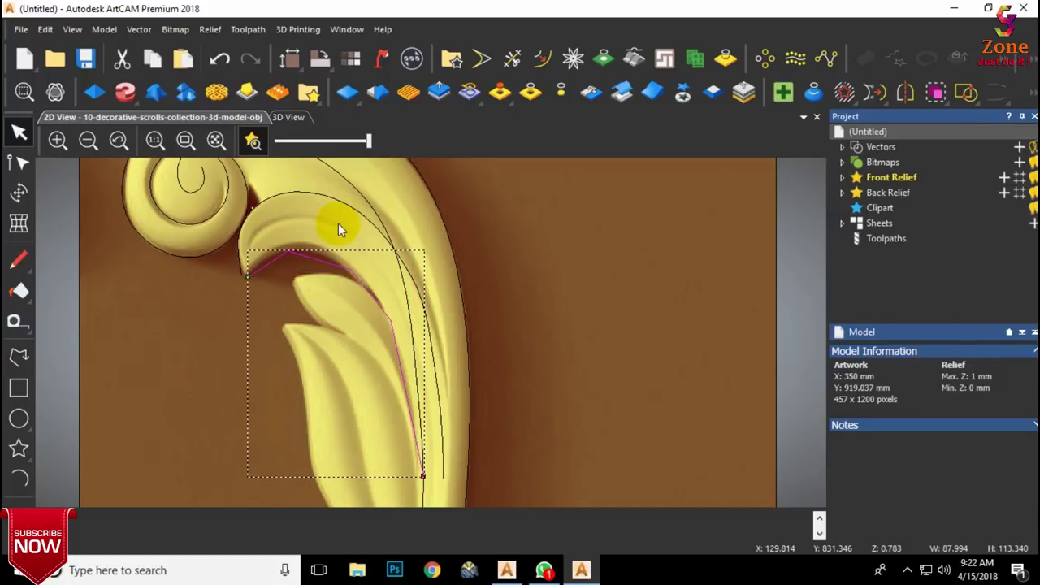
Step: Smooth the fourth polyline's nodes along the leaf's underside down to the stem
key(n)
key(s)
key(s)
key(s)
scroll(268, 261, up, 1)
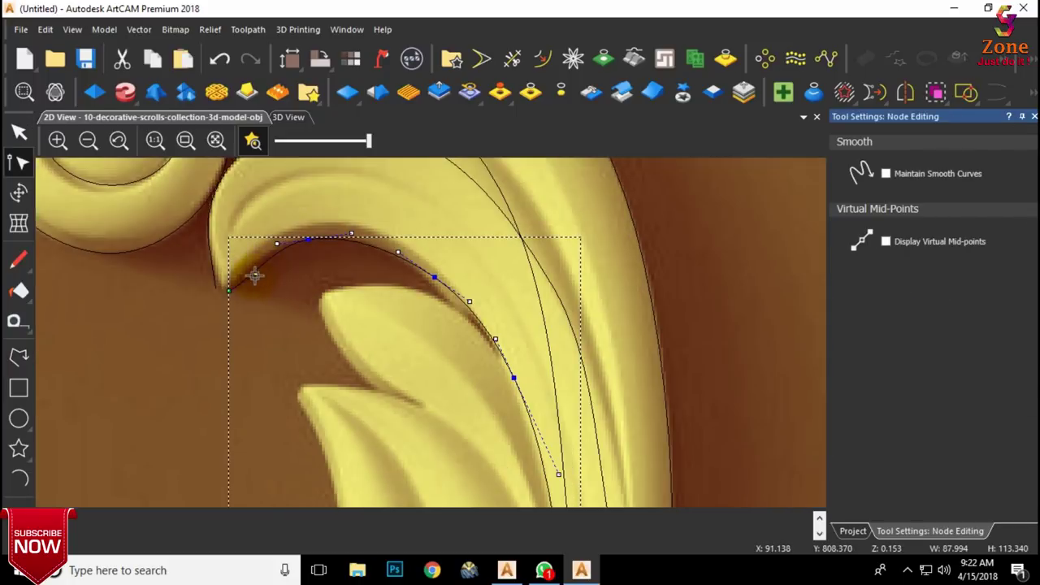
scroll(252, 272, down, 2)
scroll(504, 429, up, 1)
scroll(424, 361, up, 1)
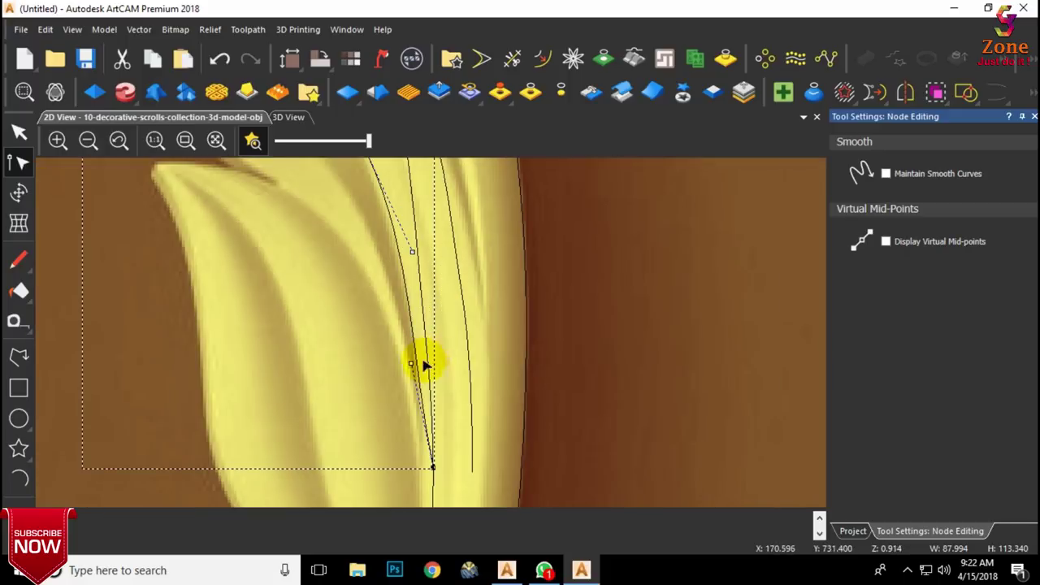
Step: Adjust the fourth polyline's curve handles near its stem end and at the leaf tip to follow the underside, and deselect it
drag(412, 365, 422, 364)
scroll(422, 364, down, 2)
click(402, 268)
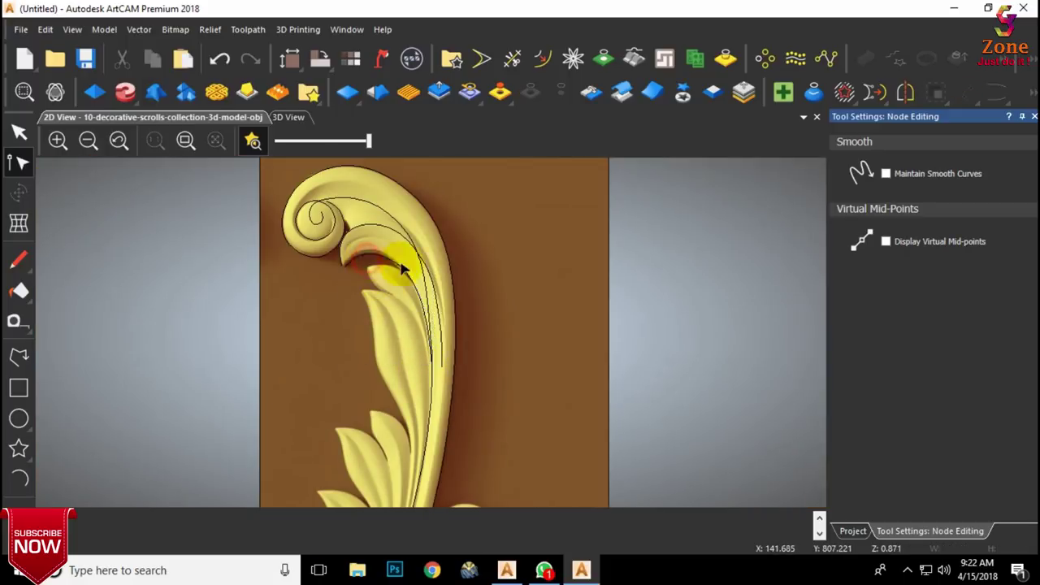
scroll(402, 268, up, 2)
scroll(189, 269, up, 1)
click(188, 269)
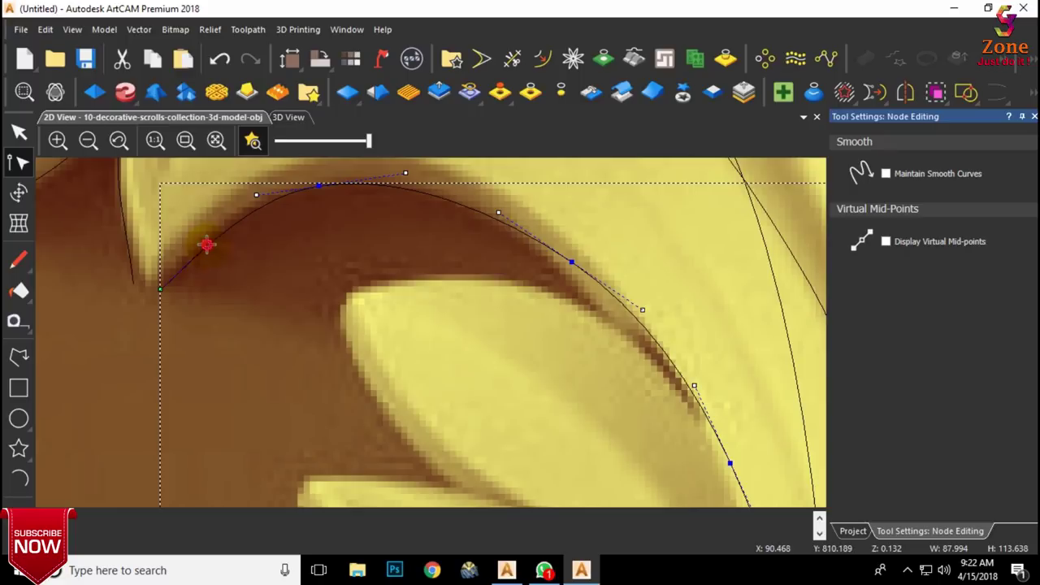
click(241, 278)
scroll(482, 409, down, 3)
scroll(508, 411, up, 1)
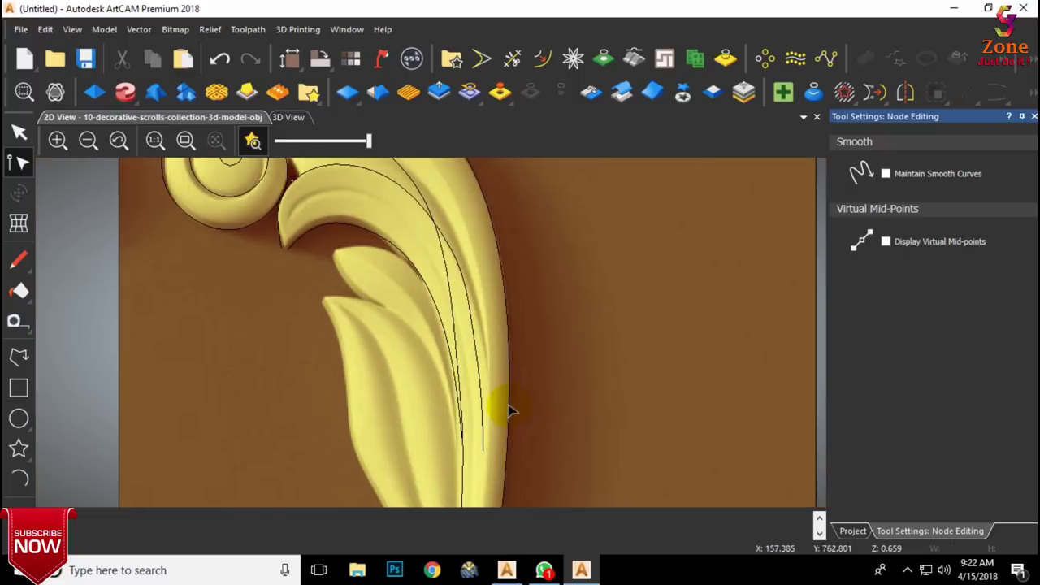
Step: Trace the small second leaf's upper edge with a fifth polyline from its tip down to the stem, about 69 by 113 mm
click(18, 356)
click(327, 244)
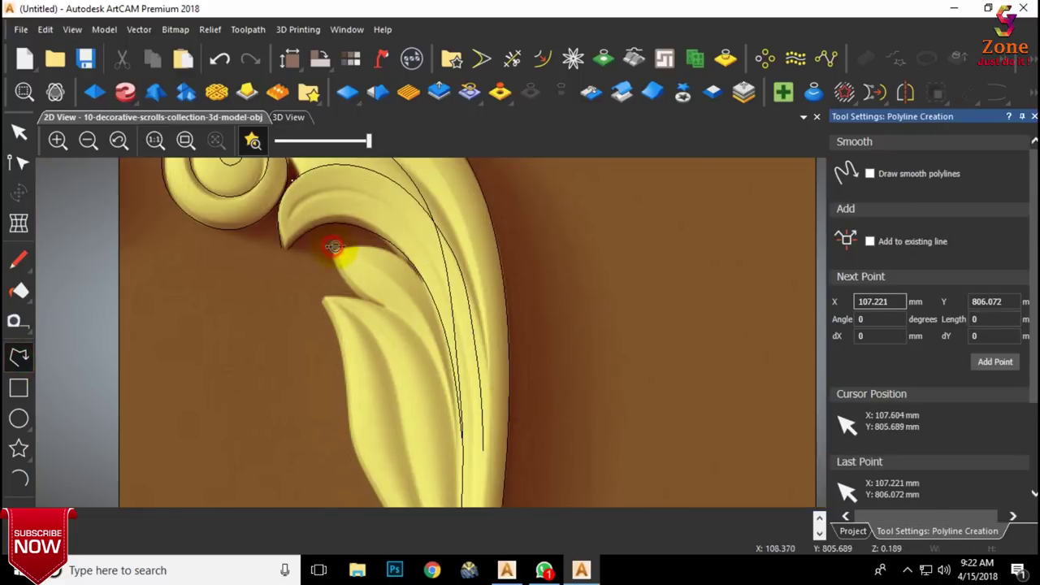
scroll(365, 246, up, 2)
click(365, 248)
click(449, 289)
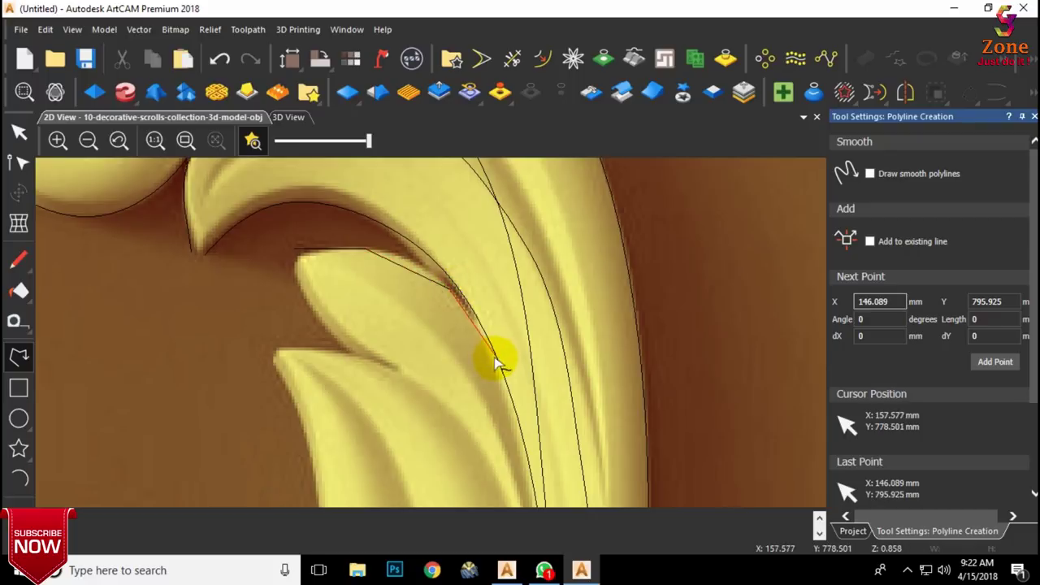
scroll(495, 351, down, 2)
click(449, 372)
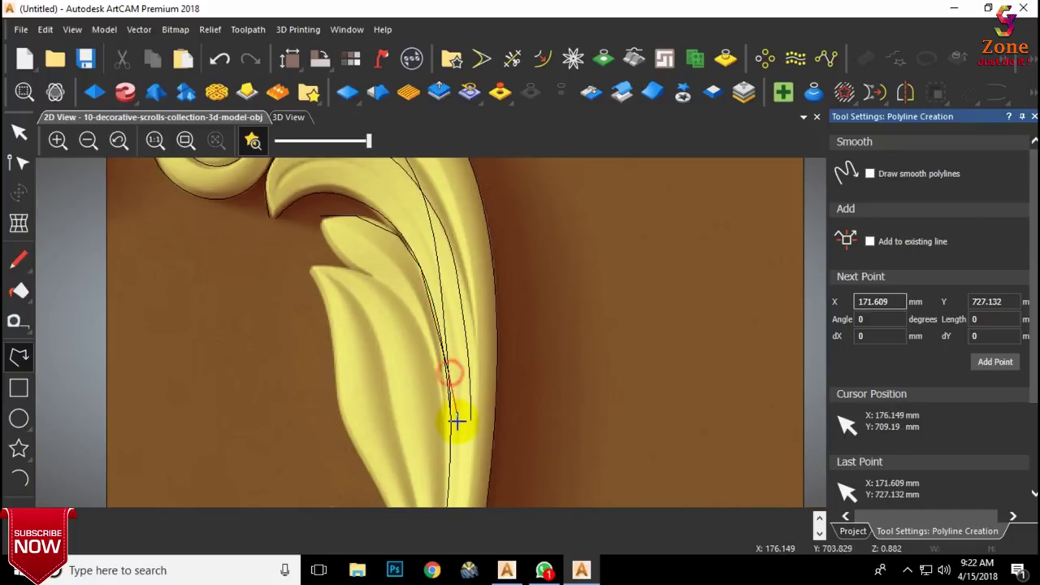
click(458, 438)
key(Escape)
Step: Smooth the fifth polyline's nodes along the small leaf's upper edge and bend its lower stretch to follow the stem
key(n)
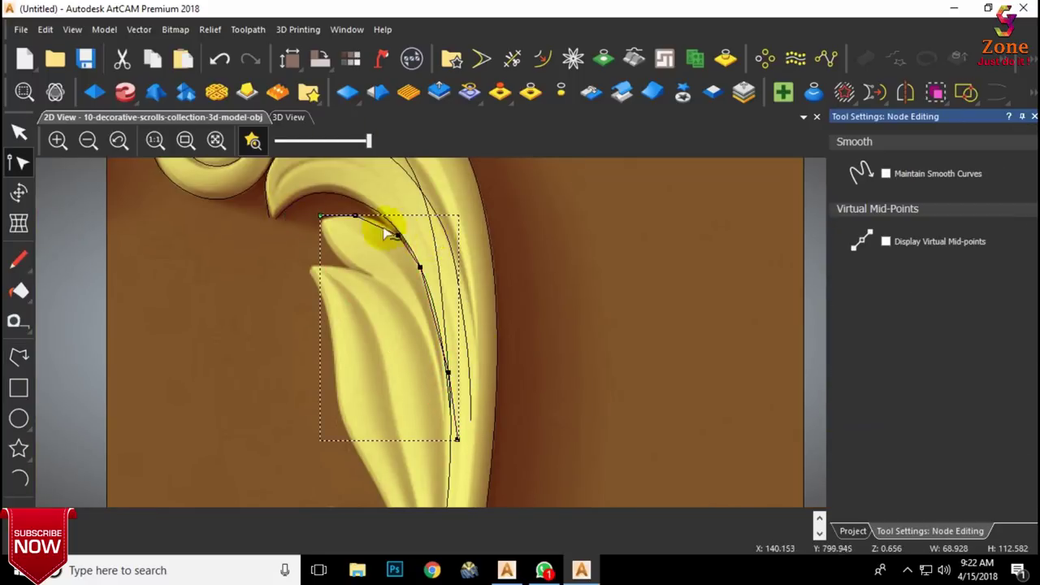
scroll(355, 221, up, 1)
key(s)
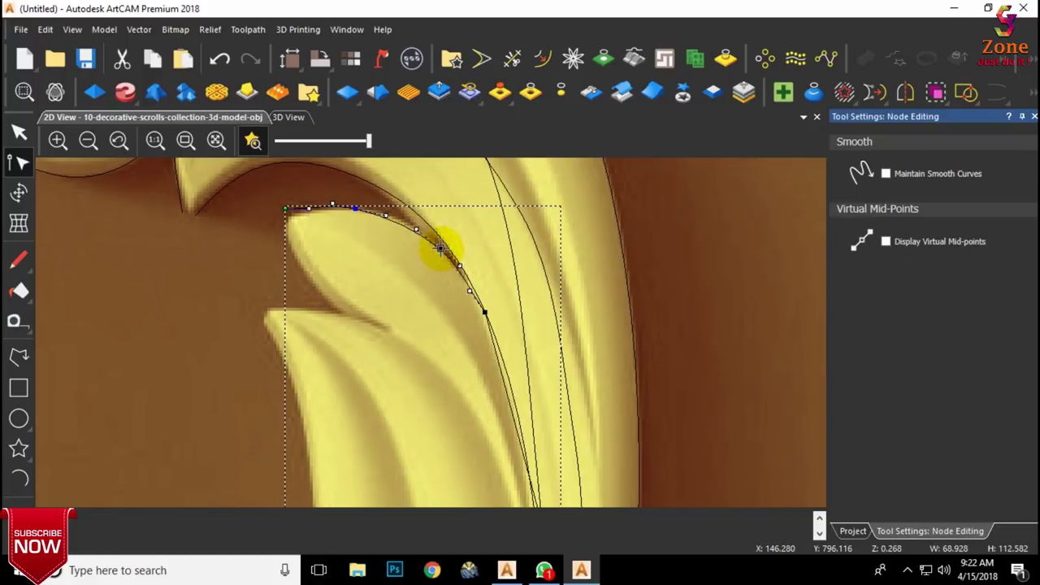
key(s)
scroll(504, 338, down, 1)
scroll(520, 394, up, 2)
drag(485, 395, 504, 393)
scroll(513, 371, down, 1)
key(s)
scroll(501, 398, down, 1)
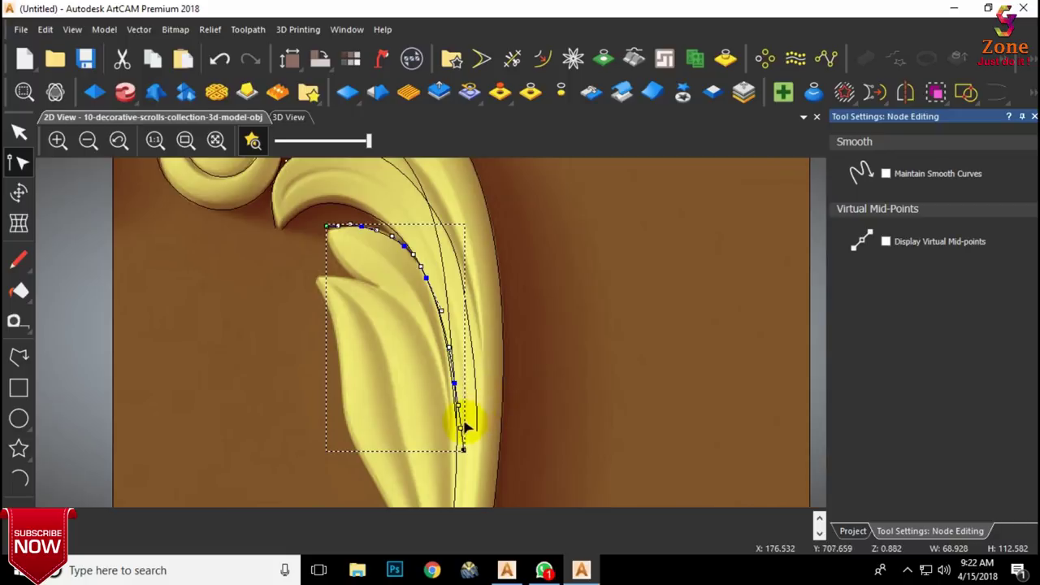
Step: Fine-tune the fifth polyline's curvature along the stem, arch it over the small leaf's tip, and deselect it
scroll(463, 416, up, 2)
drag(431, 290, 441, 290)
scroll(443, 295, down, 2)
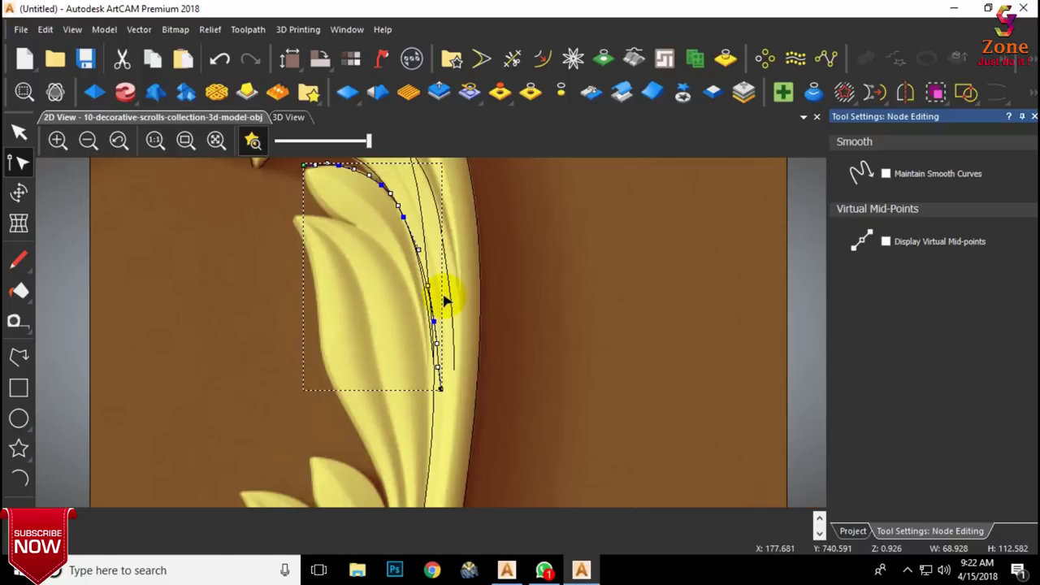
click(318, 200)
scroll(316, 199, up, 2)
scroll(360, 269, down, 1)
click(360, 273)
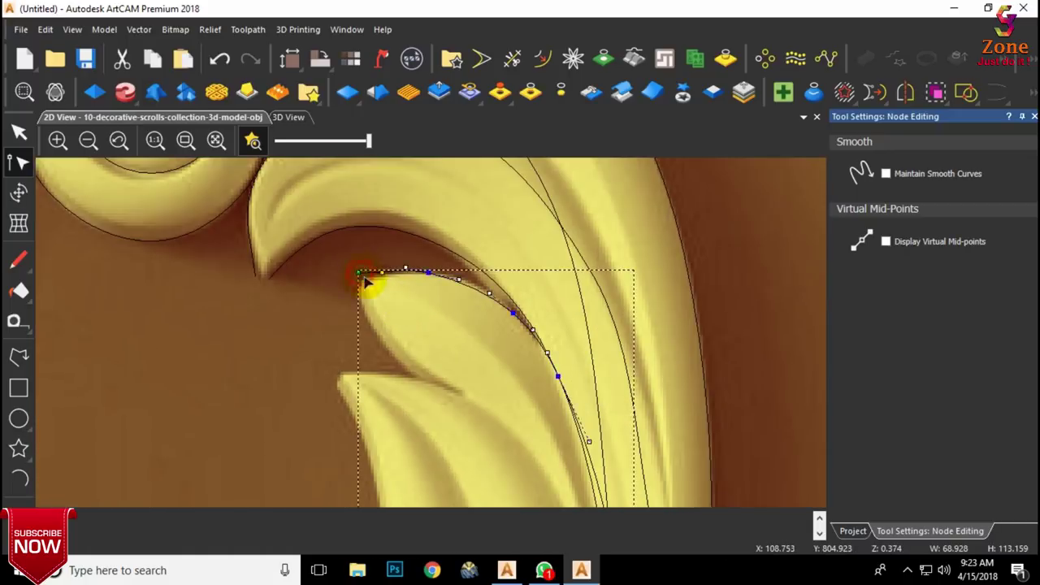
scroll(365, 280, up, 3)
drag(413, 289, 418, 259)
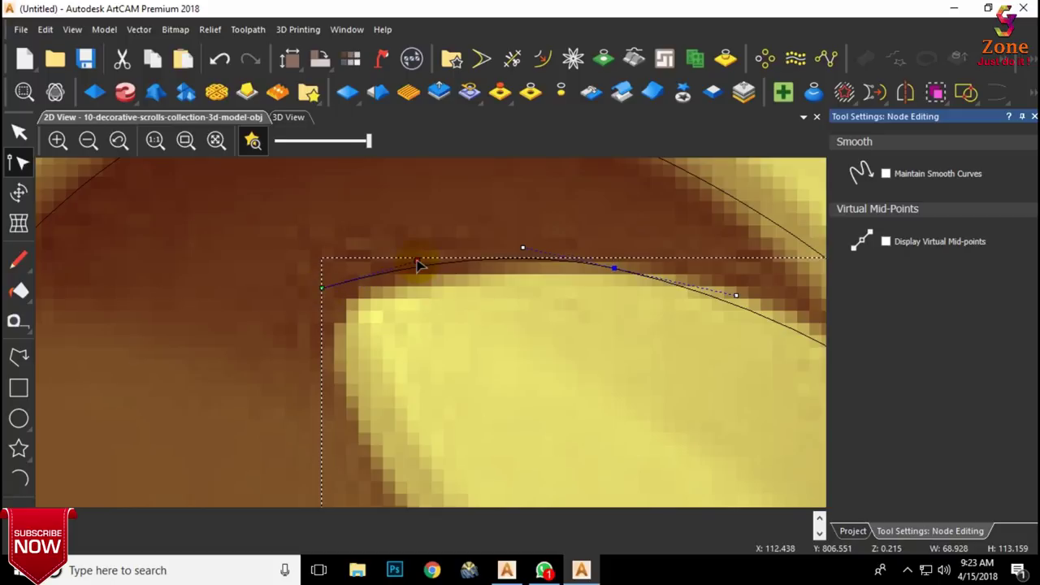
click(455, 304)
scroll(467, 307, down, 3)
scroll(523, 420, down, 1)
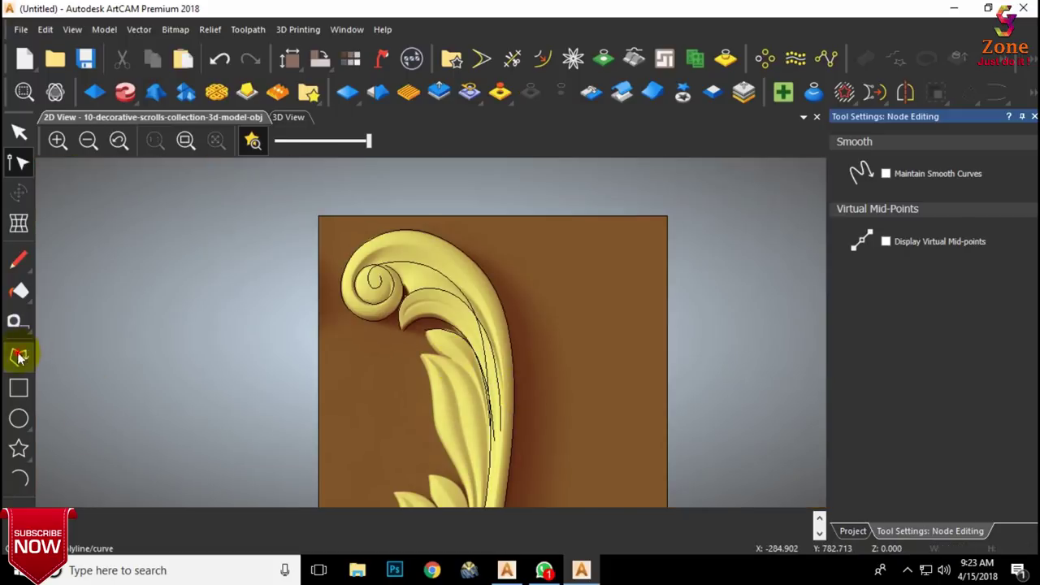
Step: Trace the small leaf's underside with a sixth polyline from its tip down to the stem, about 64 by 115 mm
click(18, 356)
scroll(470, 349, up, 4)
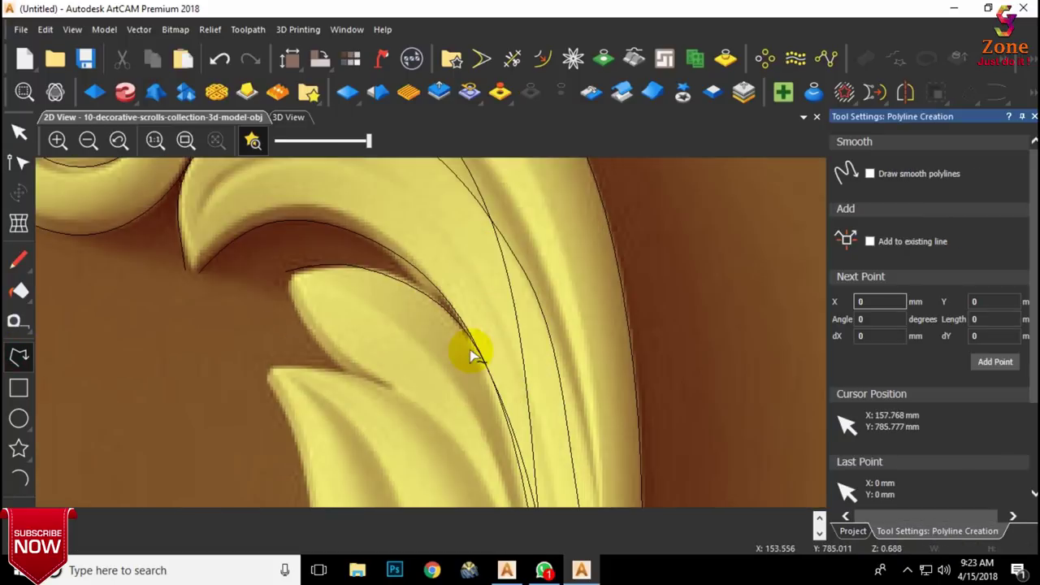
click(288, 280)
click(310, 332)
click(372, 378)
scroll(442, 425, down, 1)
scroll(474, 445, up, 1)
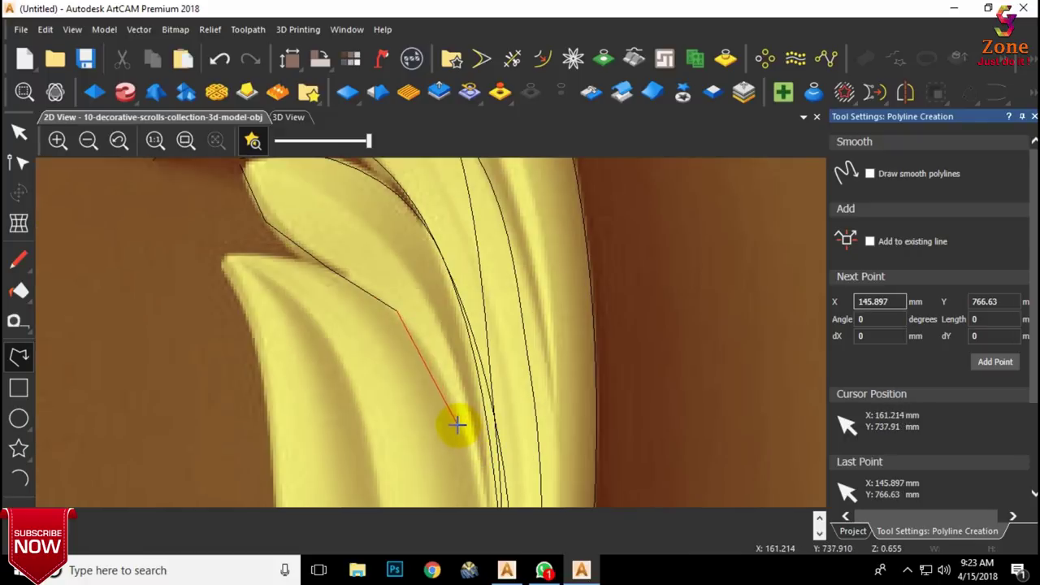
click(457, 424)
scroll(458, 427, down, 1)
scroll(461, 451, up, 1)
click(467, 499)
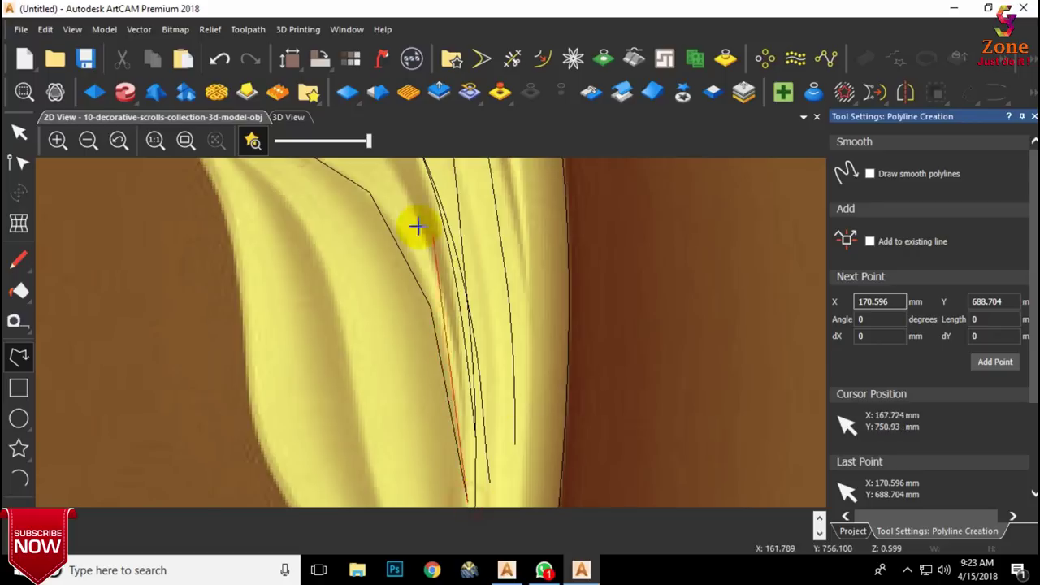
key(Escape)
Step: Smooth the sixth polyline's nodes from the small leaf's tip down to its lower end on the stem
scroll(397, 258, down, 1)
key(n)
scroll(337, 215, up, 2)
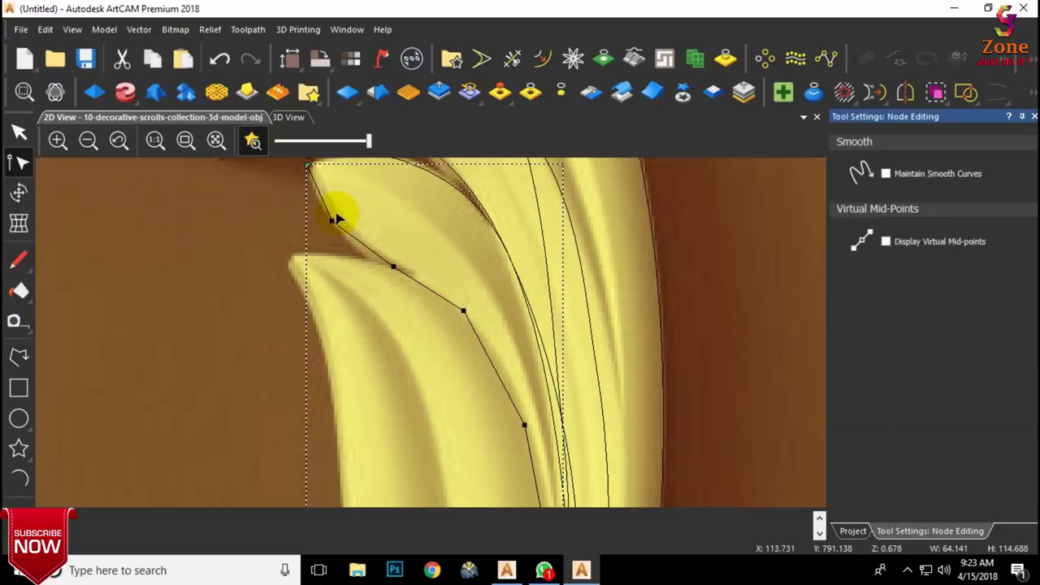
key(s)
key(s)
key(s)
scroll(530, 430, down, 2)
scroll(557, 467, up, 2)
drag(474, 453, 474, 454)
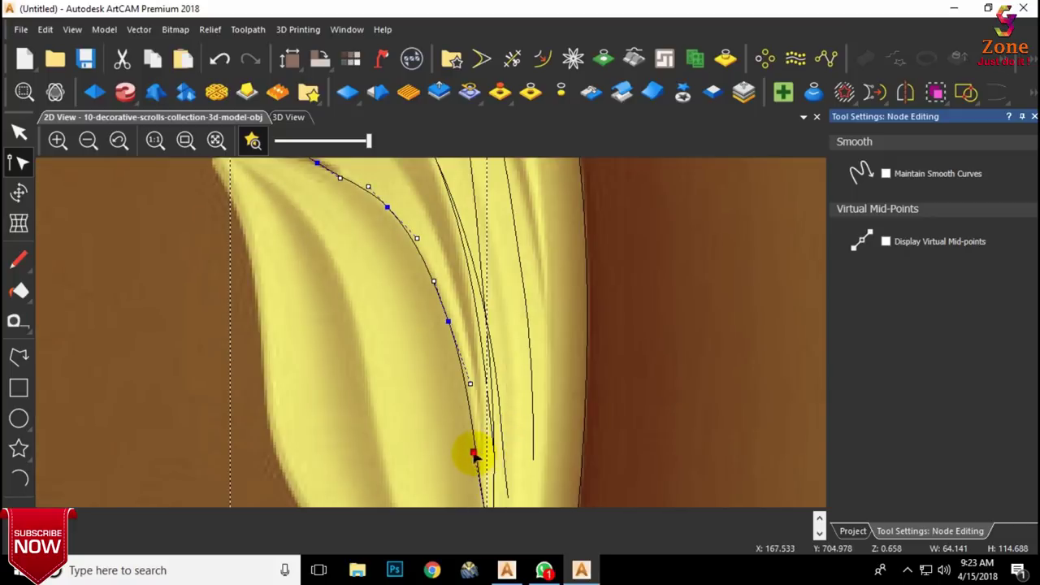
scroll(481, 442, down, 2)
scroll(392, 271, up, 2)
Step: Adjust the sixth polyline's curve near the small leaf's tip to match the edge, and deselect it
scroll(349, 239, up, 2)
drag(329, 339, 317, 350)
scroll(419, 346, down, 2)
click(478, 366)
scroll(510, 372, down, 3)
scroll(519, 424, up, 2)
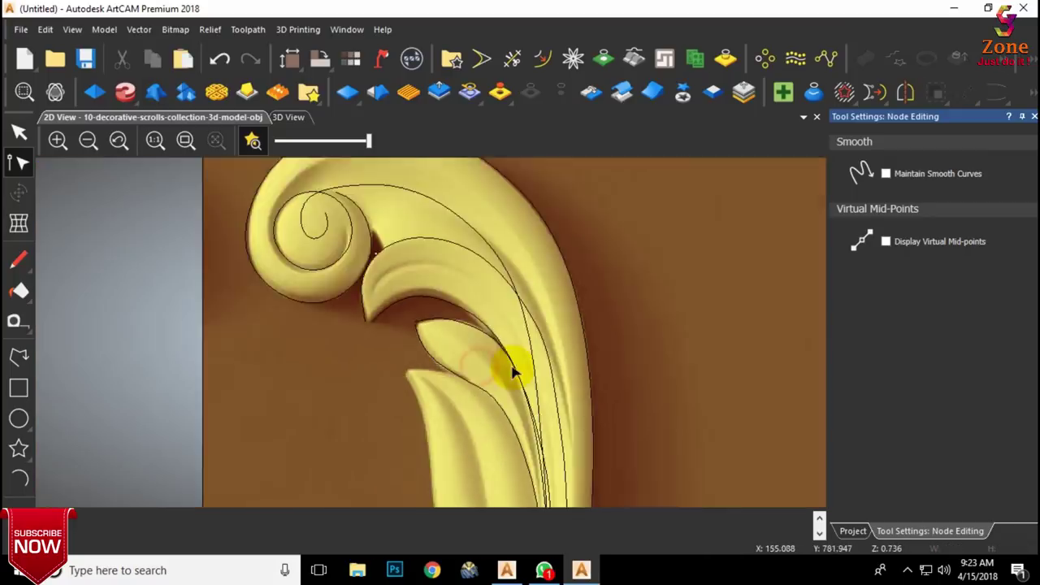
Step: Trace the long third leaf's upper edge with a seventh polyline from its tip down to the flower, about 64 by 306 mm
scroll(517, 424, down, 4)
scroll(413, 279, up, 2)
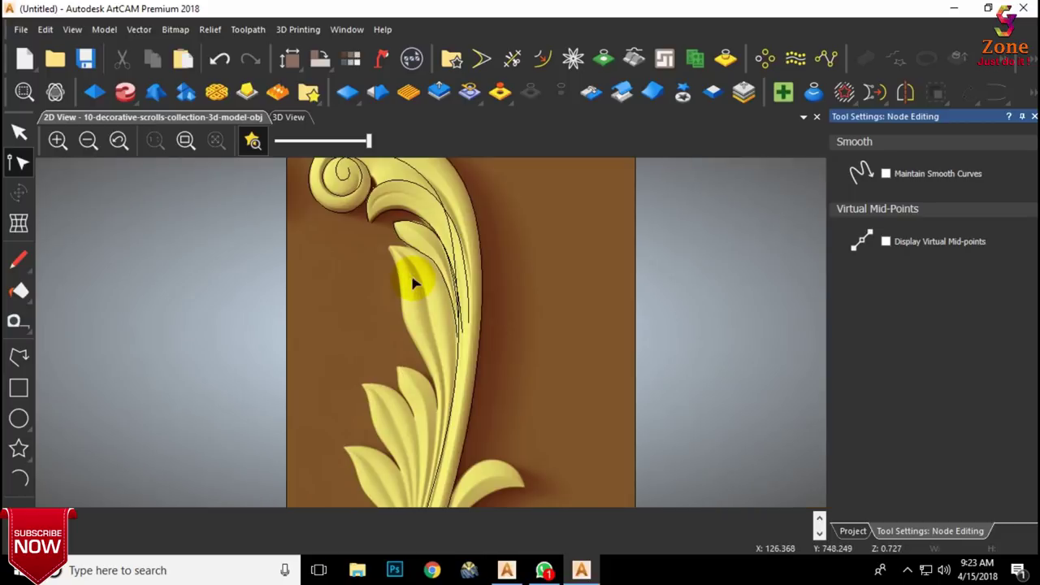
click(18, 356)
scroll(355, 263, up, 3)
click(349, 261)
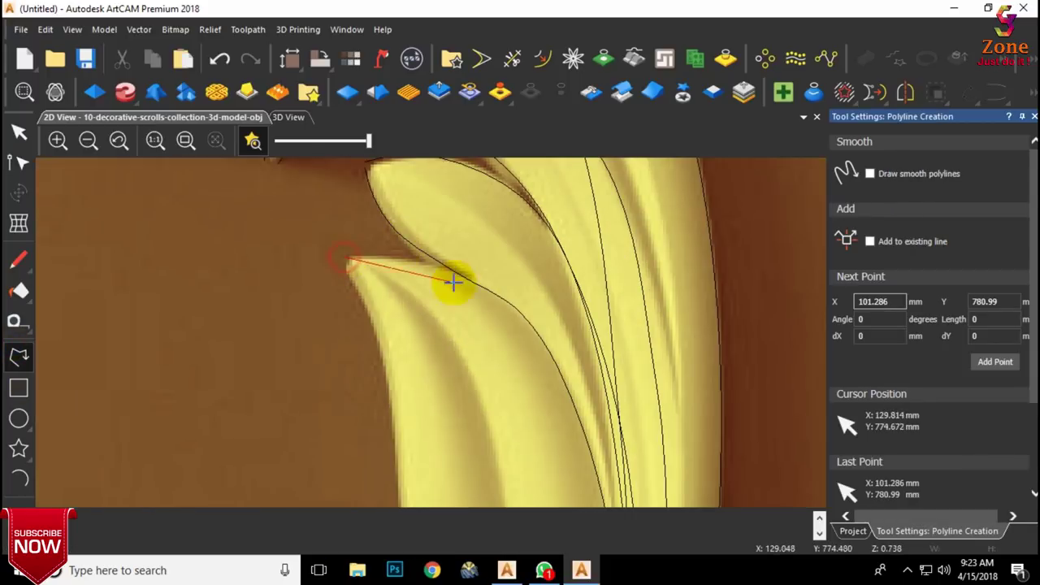
click(532, 330)
scroll(553, 407, down, 2)
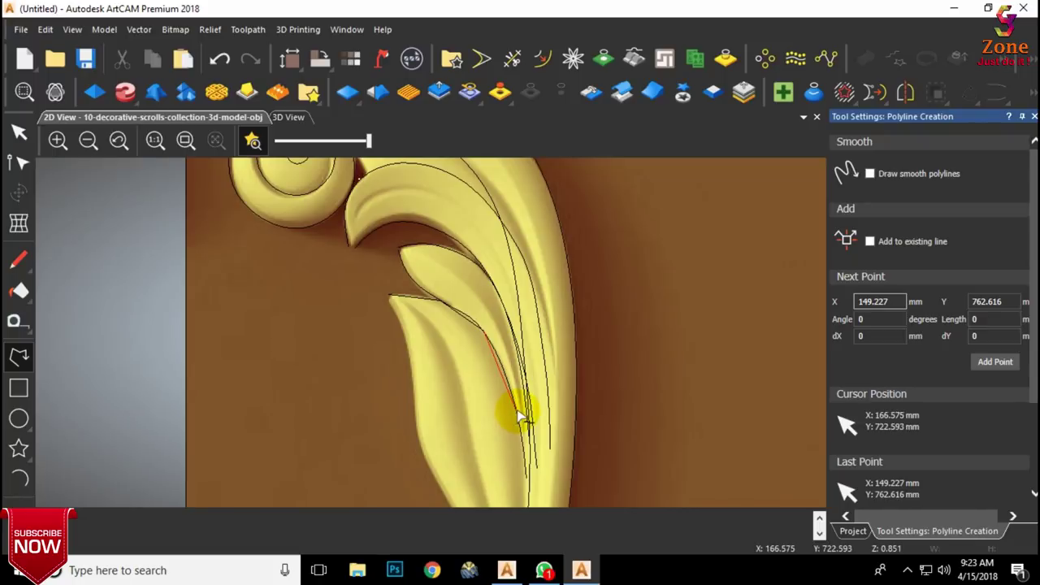
click(521, 415)
scroll(520, 416, down, 4)
scroll(467, 415, up, 2)
click(443, 400)
scroll(430, 416, down, 2)
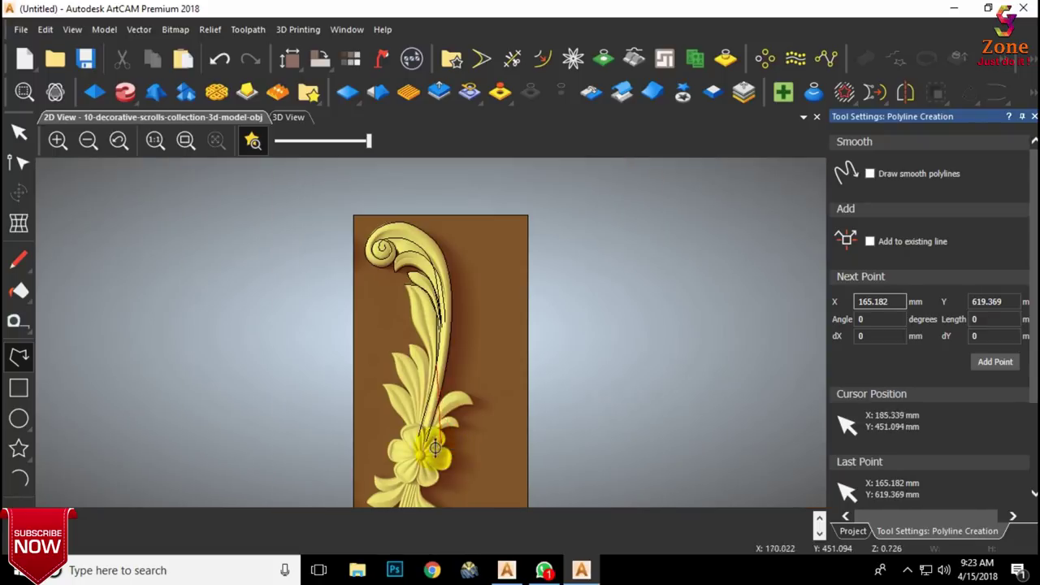
scroll(422, 429, up, 2)
click(406, 438)
key(Escape)
Step: Open the seventh polyline for node editing and curve and smooth its upper nodes near the long leaf's tip
scroll(427, 359, down, 2)
scroll(415, 276, up, 2)
scroll(408, 231, down, 1)
scroll(406, 236, up, 2)
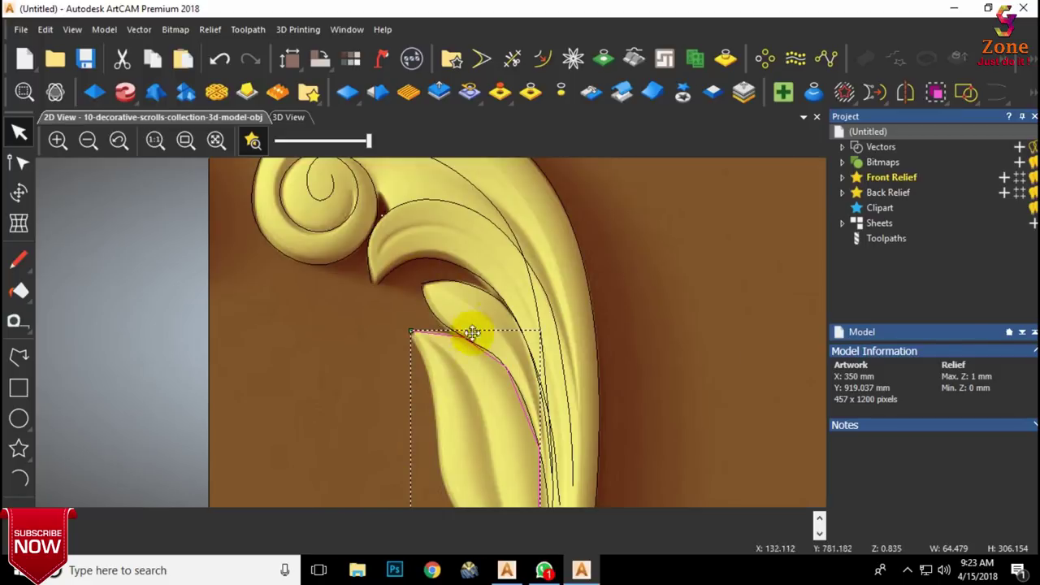
click(470, 353)
scroll(465, 349, up, 2)
key(b)
key(s)
scroll(559, 419, down, 2)
scroll(473, 384, up, 1)
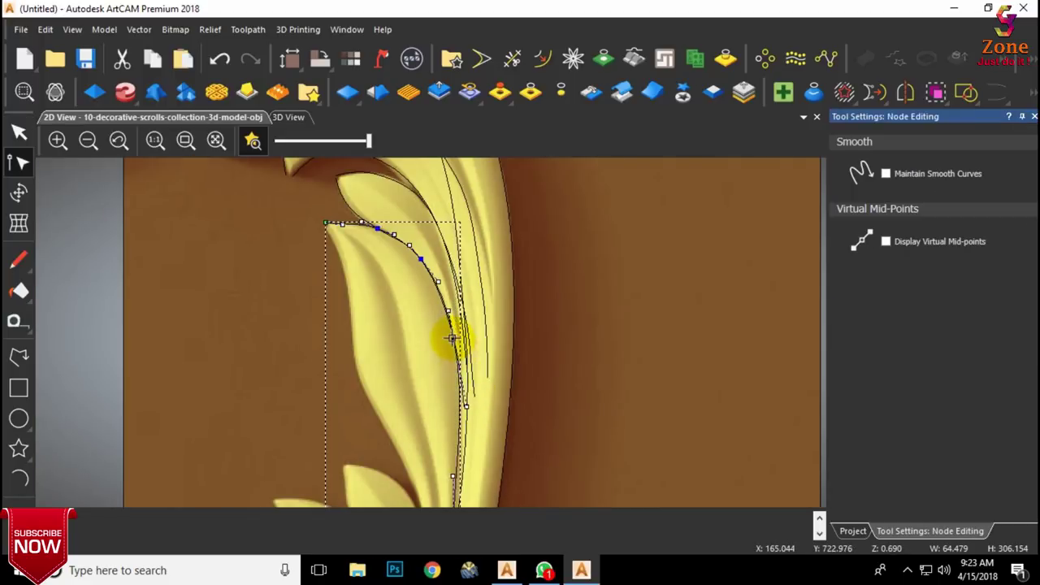
Step: Convert the seventh polyline's remaining spans to smooth curves from the leaf's shoulder down the stem to the flower
key(b)
key(s)
scroll(452, 339, down, 1)
scroll(460, 432, up, 1)
key(b)
key(s)
scroll(425, 452, down, 1)
scroll(416, 463, up, 1)
scroll(424, 476, down, 1)
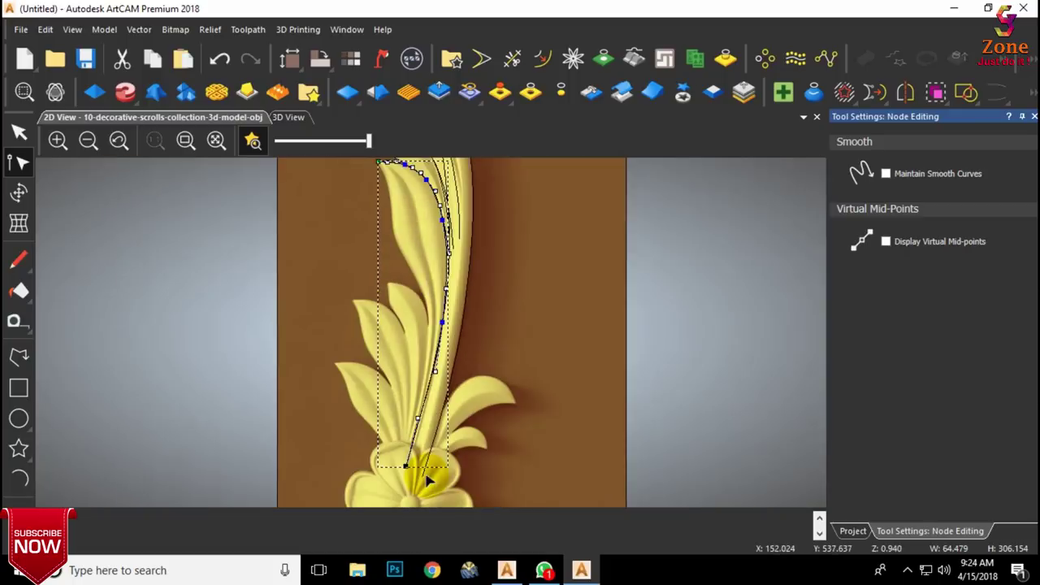
scroll(428, 479, up, 2)
scroll(431, 378, down, 2)
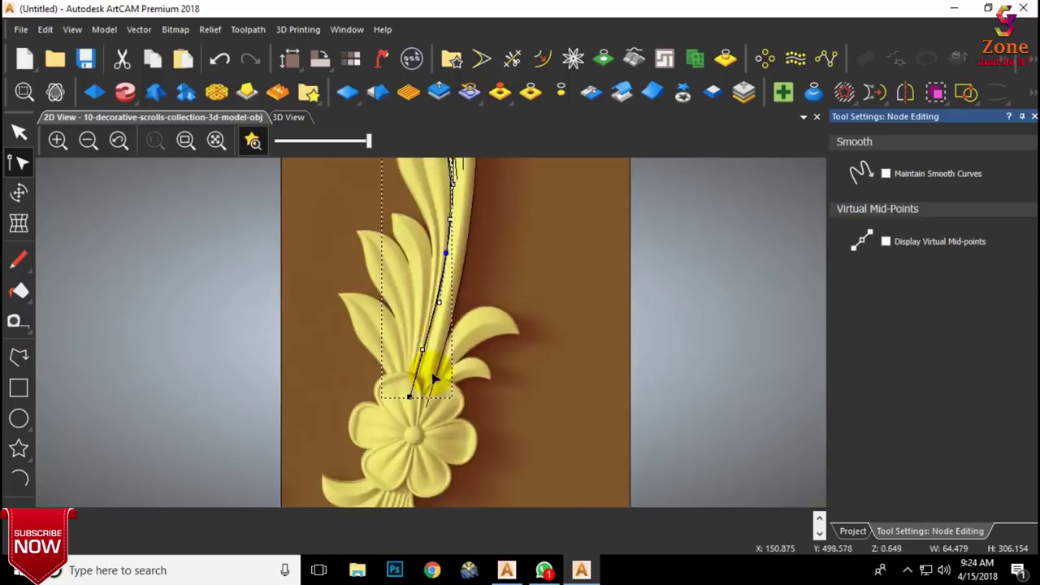
Step: Reshape the seventh polyline's end at the long leaf's tip with its node and curve handle, and deselect it
click(476, 239)
scroll(392, 203, up, 2)
scroll(468, 252, up, 2)
click(468, 254)
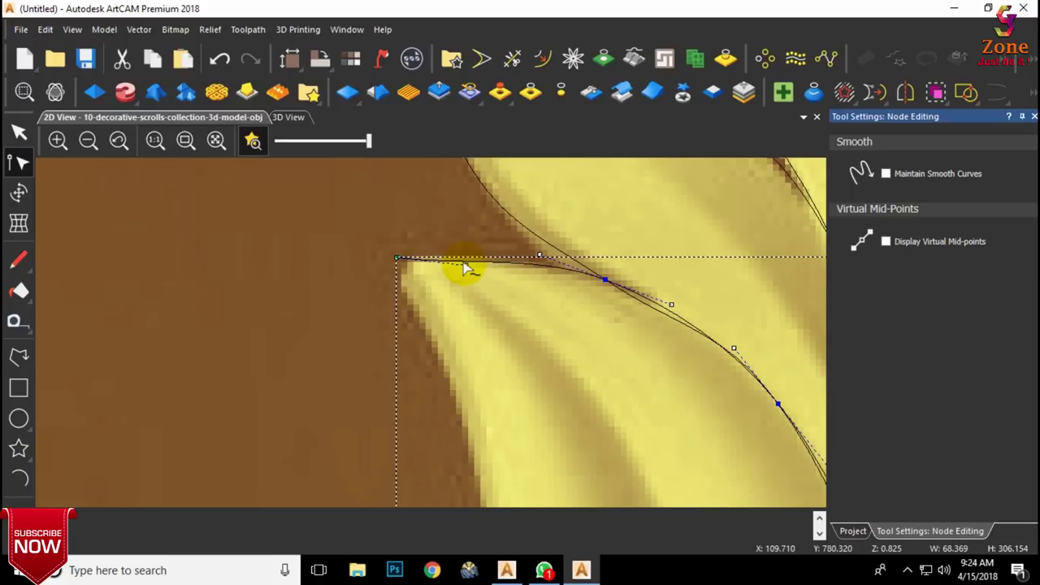
drag(468, 268, 469, 257)
scroll(483, 305, down, 1)
click(487, 323)
Step: Trace the long leaf's outer edge with an eighth polyline from its tip down along the stem to the flower
click(19, 357)
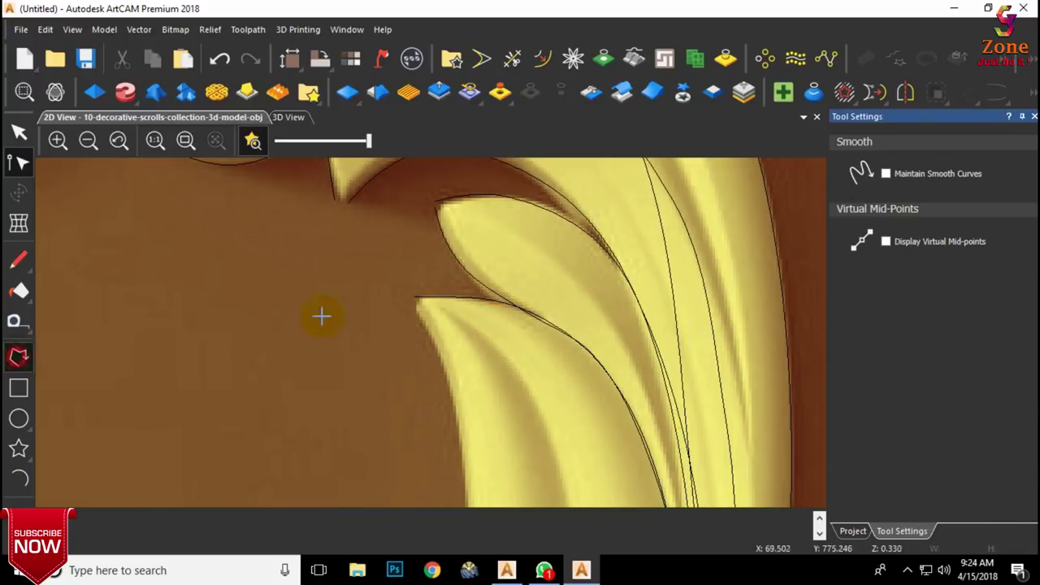
scroll(422, 333, down, 1)
scroll(423, 329, up, 1)
click(406, 359)
scroll(425, 389, down, 2)
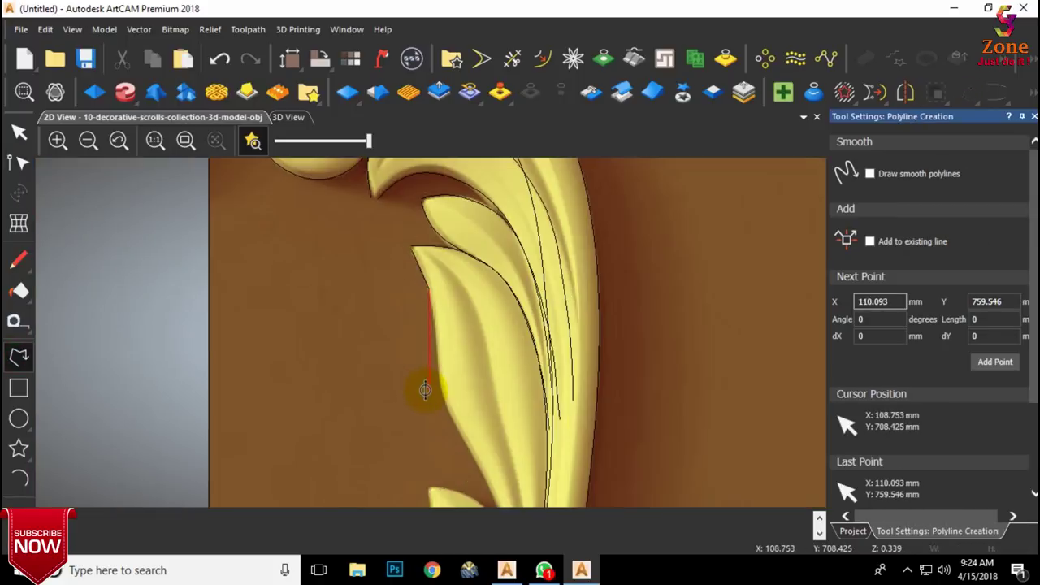
click(439, 371)
click(452, 425)
click(477, 460)
scroll(490, 436, down, 2)
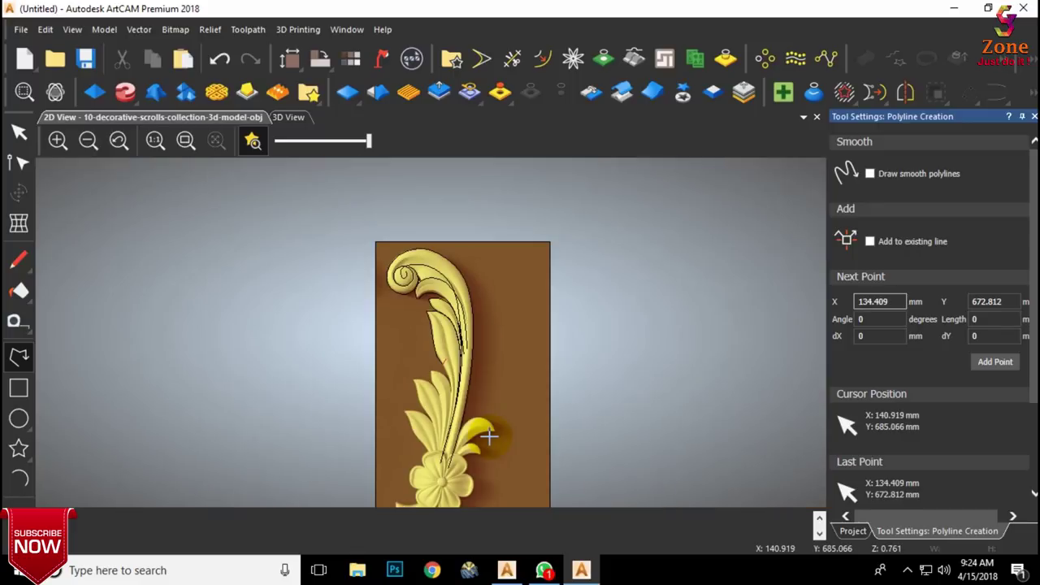
scroll(472, 427, up, 1)
scroll(403, 325, up, 1)
click(430, 345)
scroll(430, 343, down, 1)
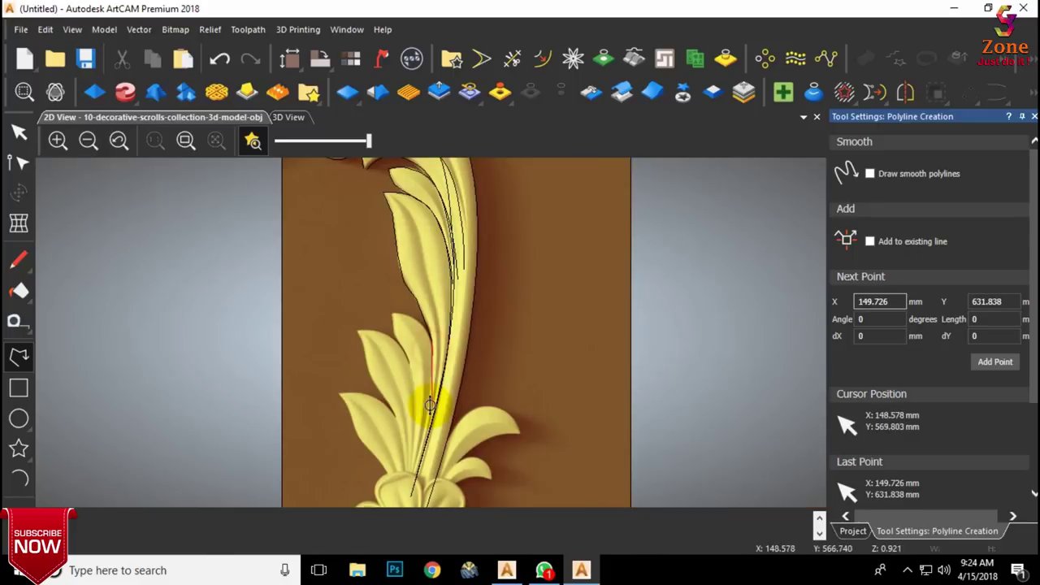
click(404, 487)
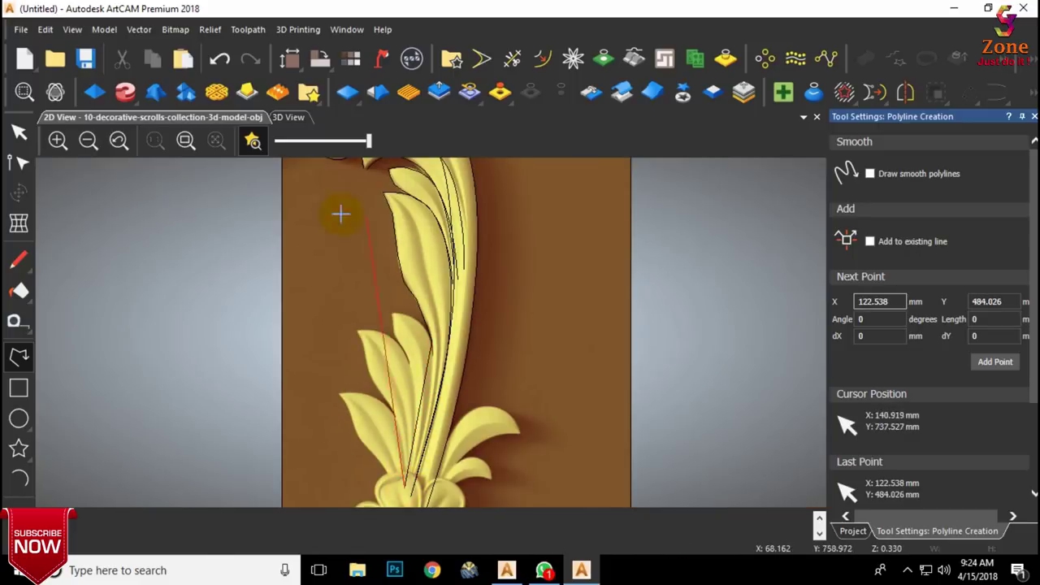
key(Escape)
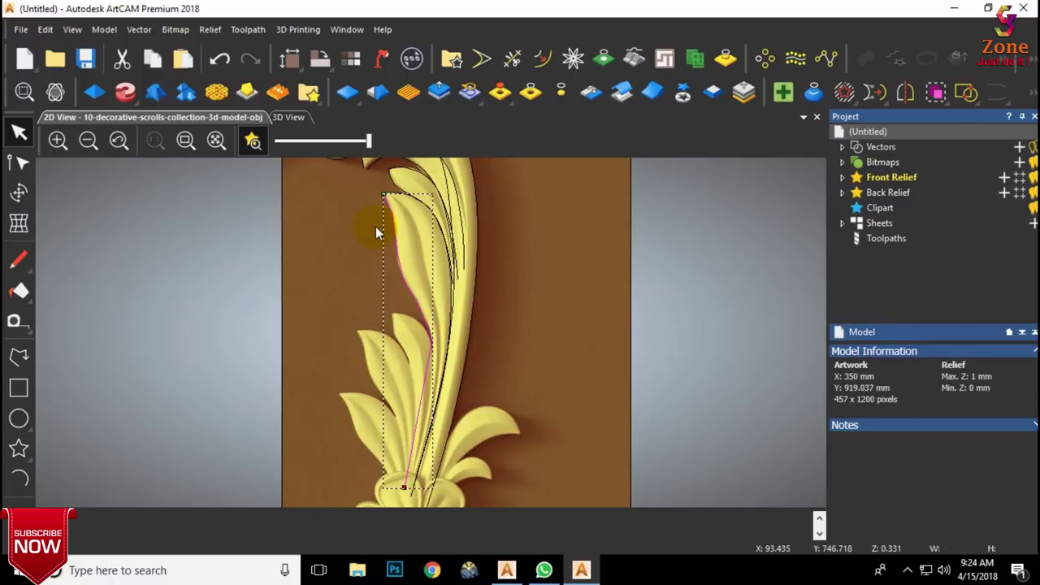
Step: Open the eighth polyline for node editing and convert its upper spans to smooth curves along the long leaf's outer edge
key(n)
scroll(392, 214, up, 2)
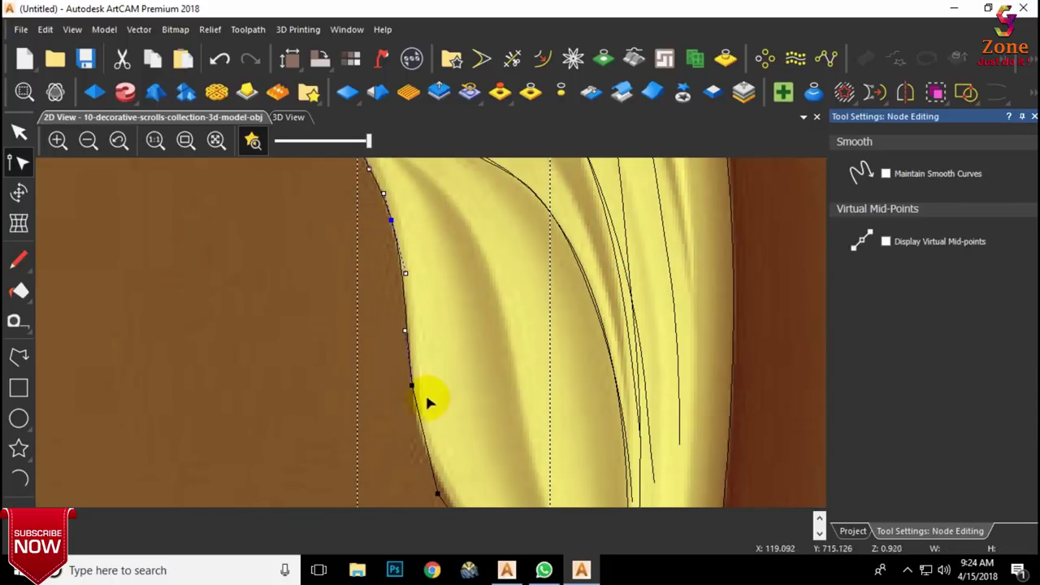
key(s)
scroll(485, 446, down, 1)
scroll(446, 446, up, 1)
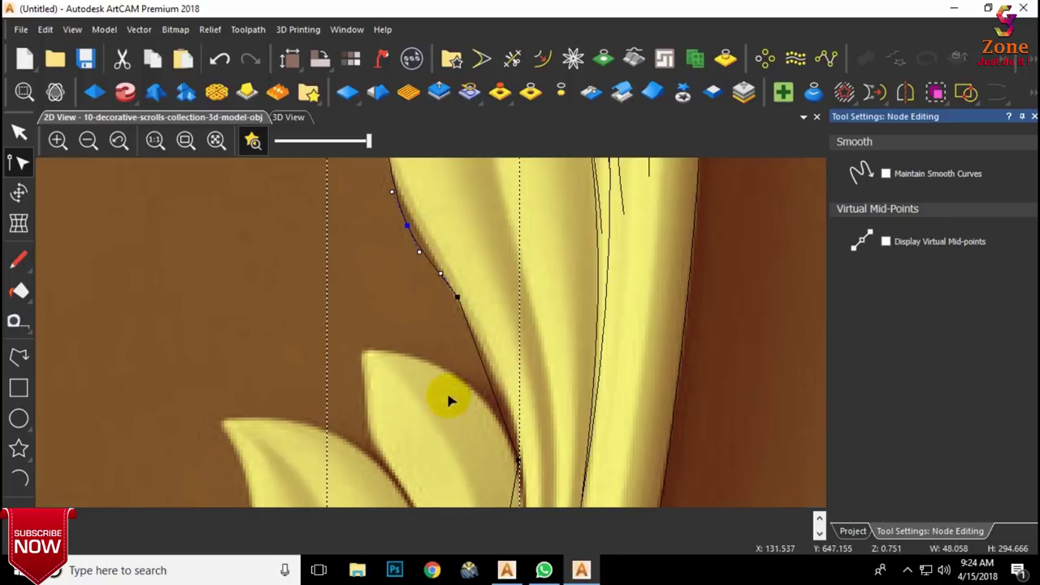
Step: Smooth the eighth polyline's remaining nodes from the long leaf's lower edge down the stem to the flower, and deselect it
key(s)
scroll(503, 403, down, 1)
scroll(472, 398, up, 1)
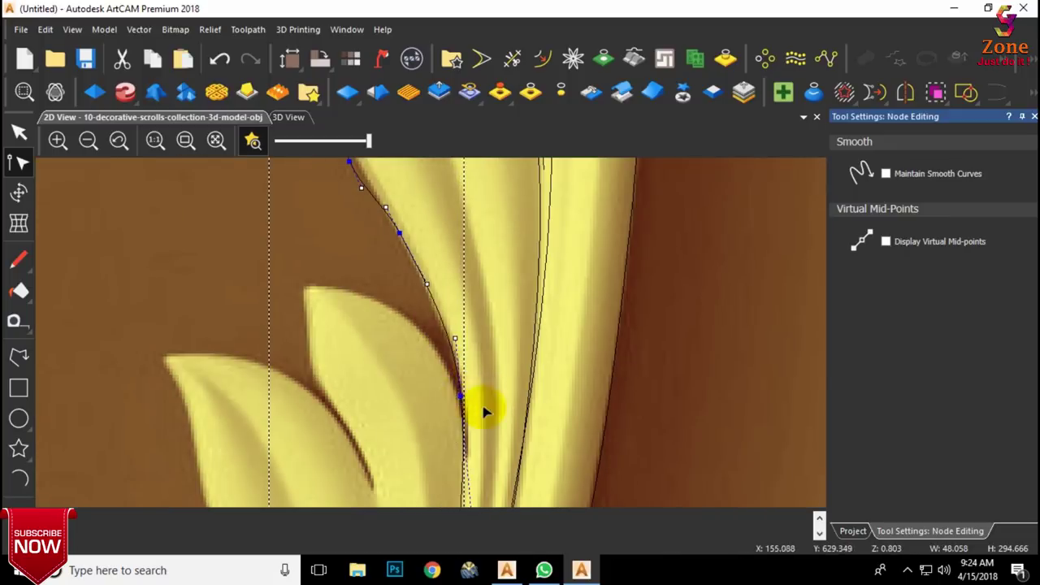
scroll(482, 411, down, 2)
scroll(434, 341, up, 1)
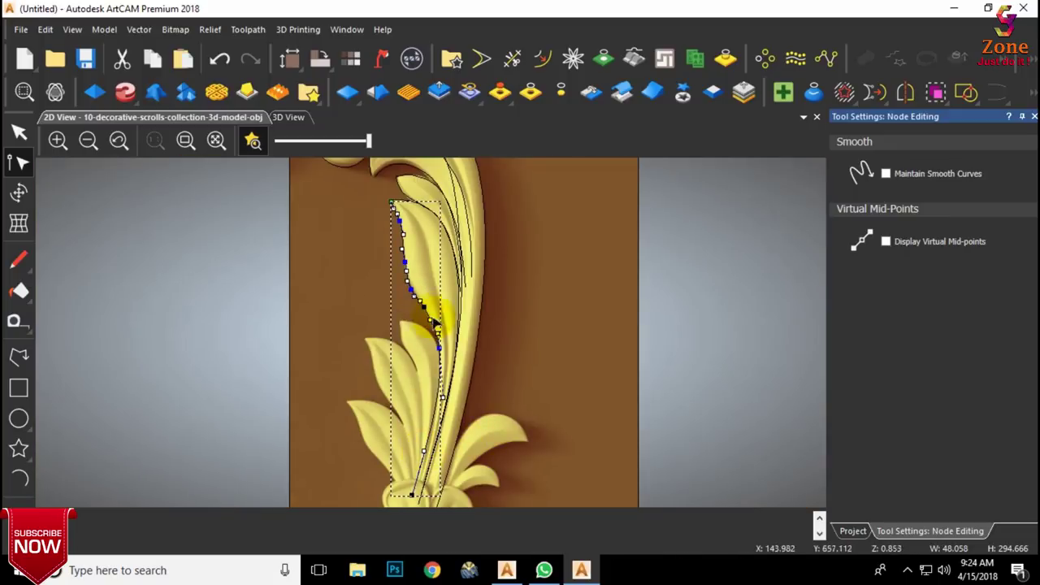
scroll(390, 195, up, 3)
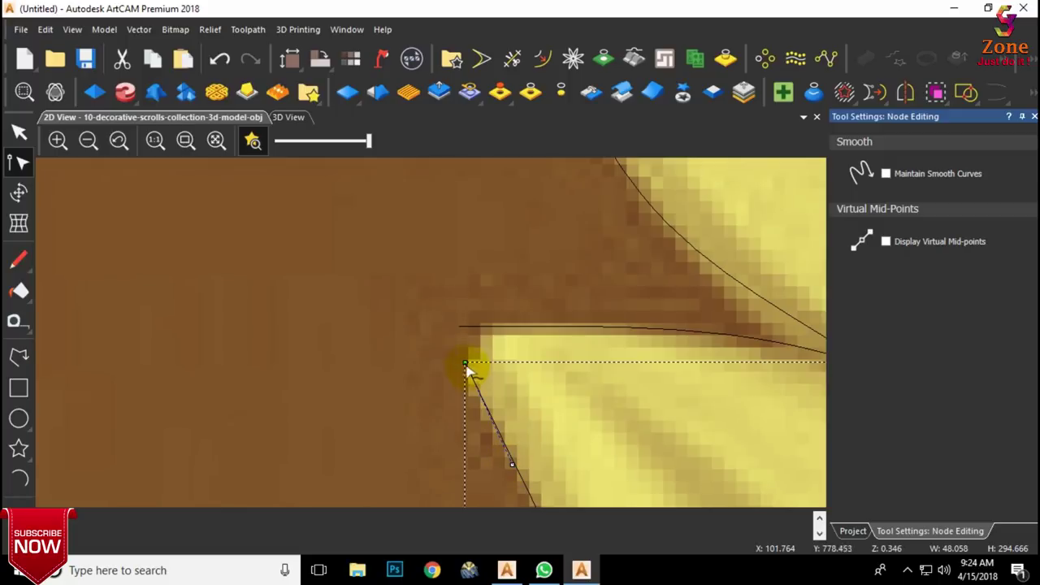
scroll(487, 377, down, 4)
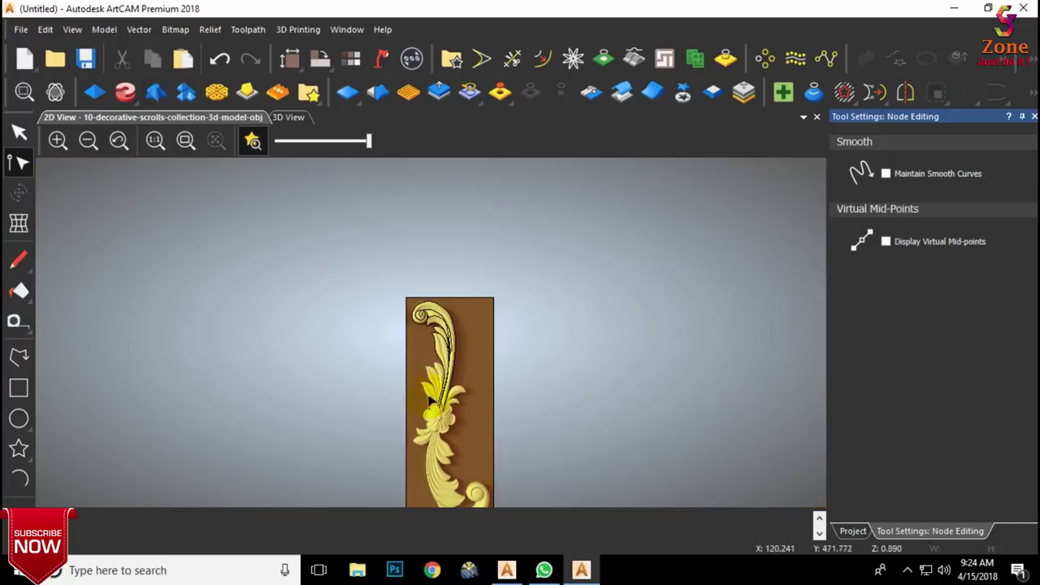
Step: Trace the inner edge of the uppermost of the three side leaves with a ninth polyline from its tip down to the flower
scroll(445, 424, up, 3)
click(19, 355)
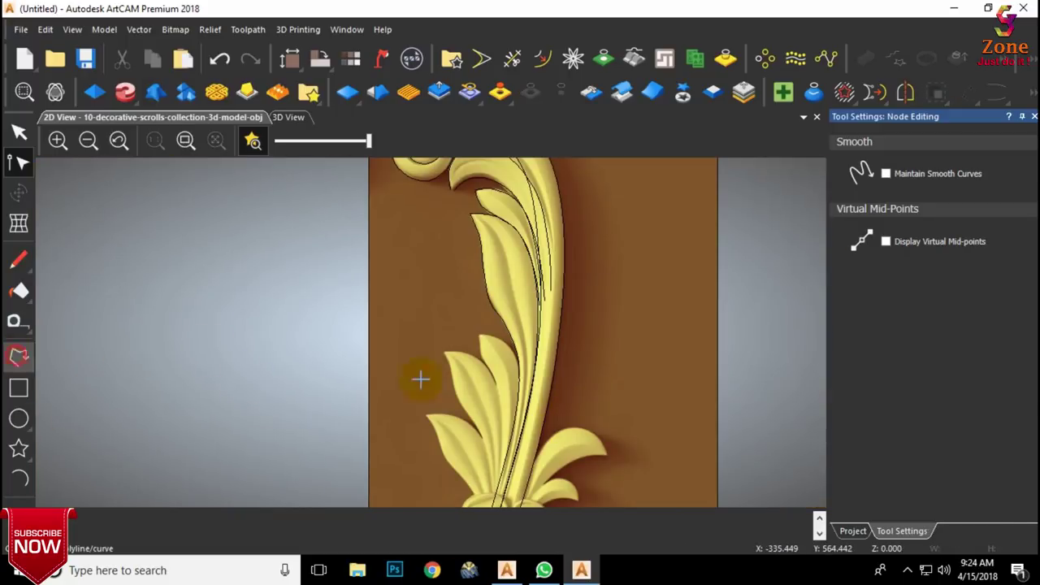
scroll(482, 336, up, 1)
click(430, 325)
click(490, 347)
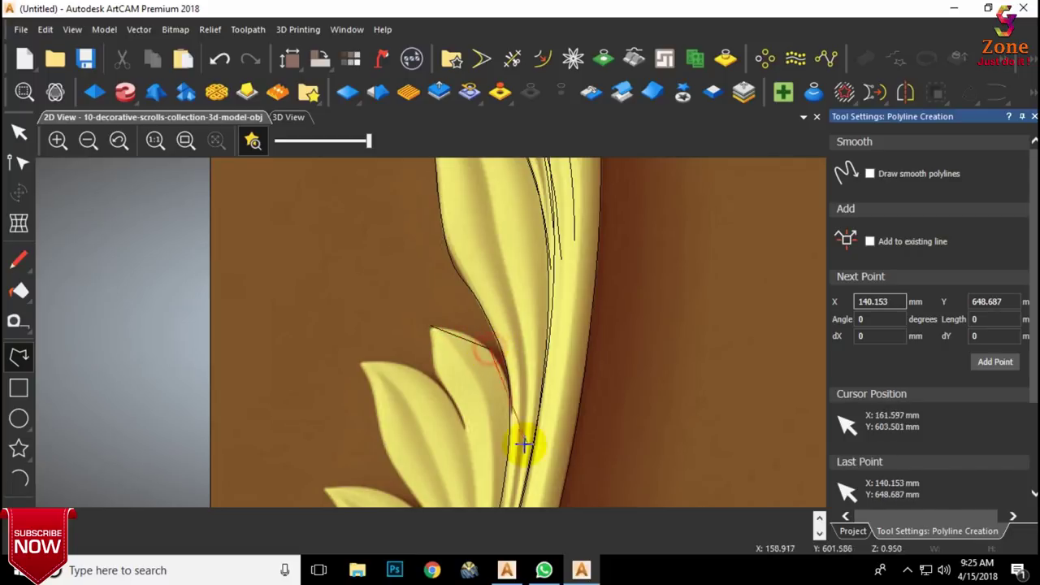
click(510, 429)
scroll(513, 440, down, 1)
scroll(464, 457, up, 3)
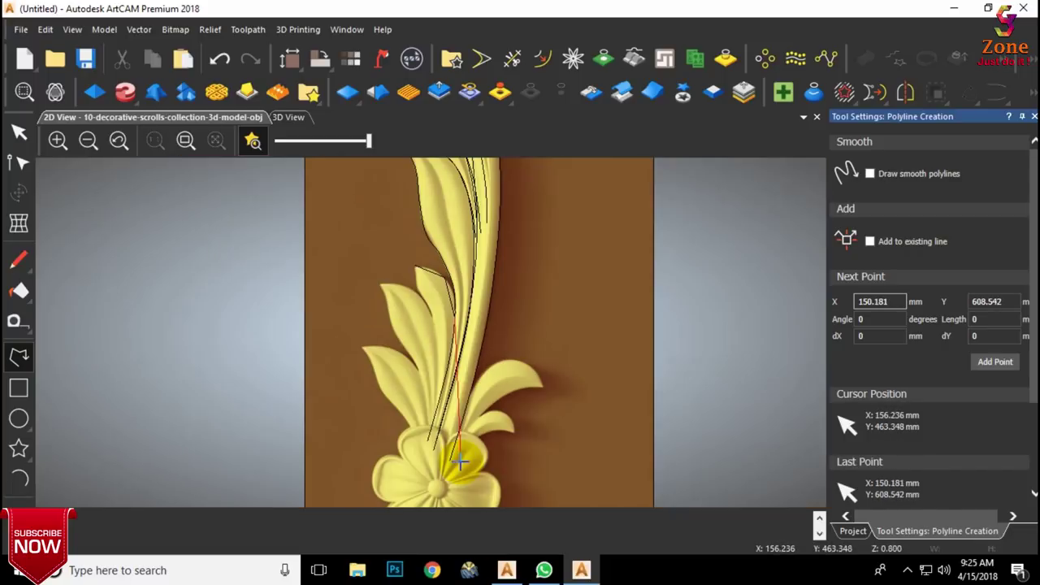
click(426, 428)
key(Escape)
Step: Convert the ninth polyline to smooth curves, adjust its curve handle near the flower to follow the leaf, and deselect it
scroll(443, 328, down, 1)
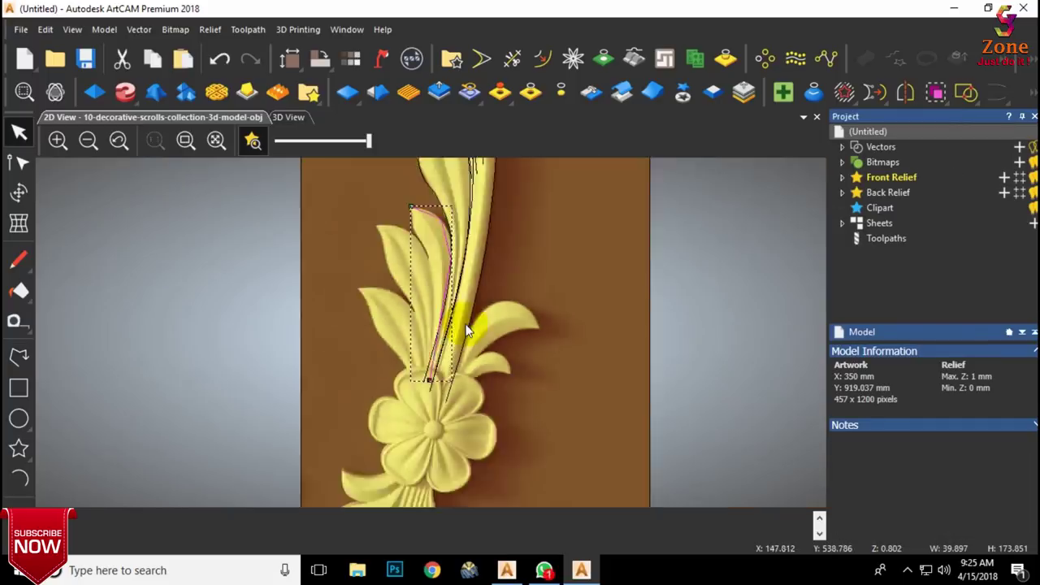
scroll(428, 272, up, 1)
key(n)
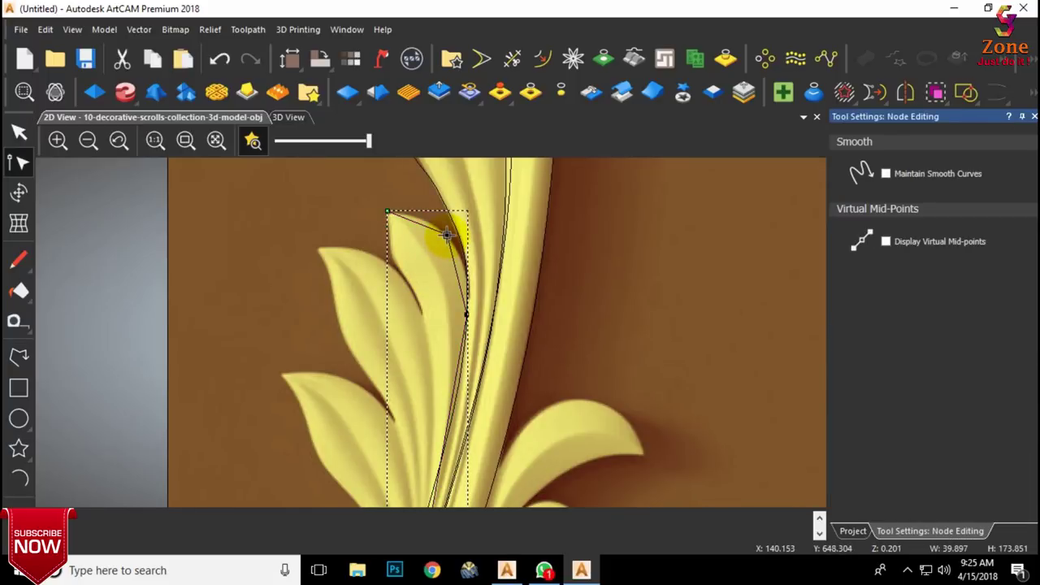
key(s)
scroll(416, 209, up, 1)
scroll(464, 314, down, 2)
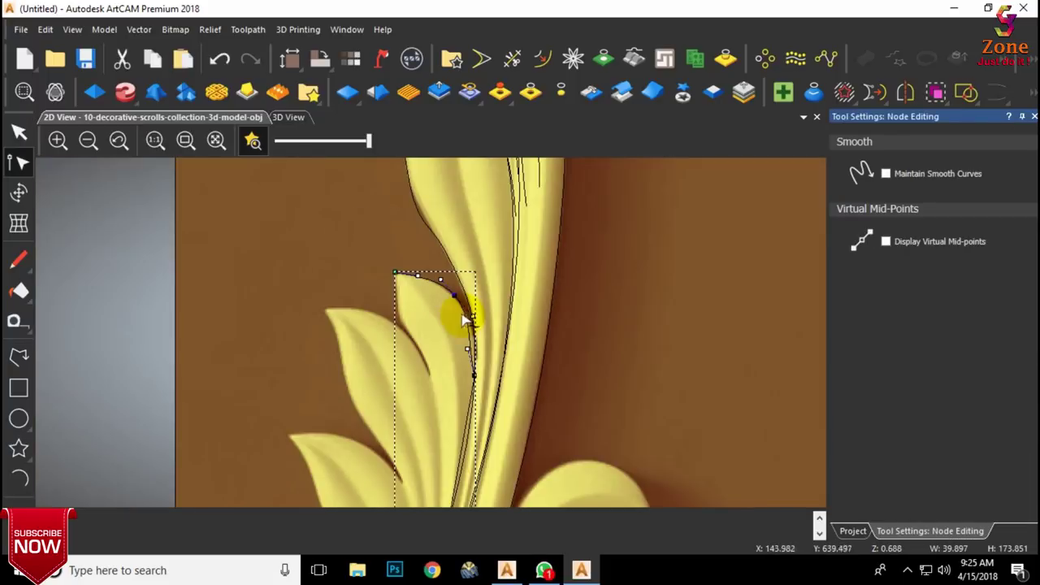
scroll(436, 452, up, 3)
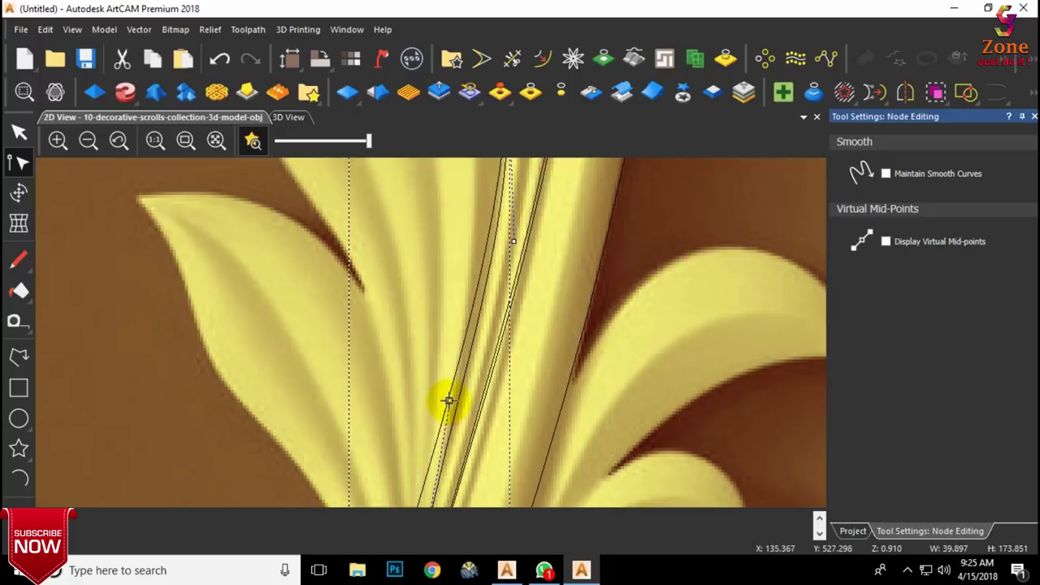
drag(449, 400, 457, 405)
scroll(460, 409, down, 2)
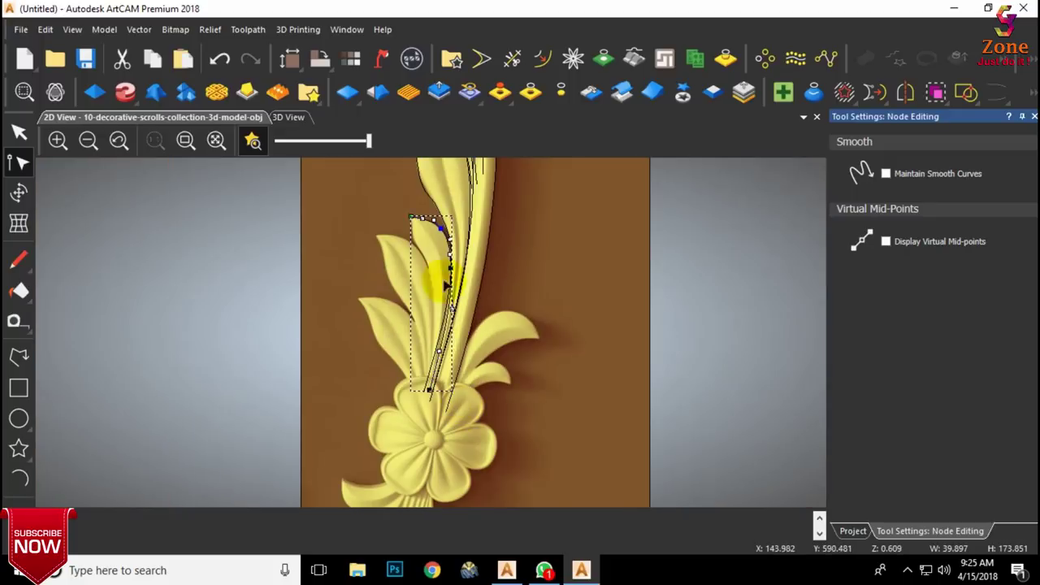
click(513, 258)
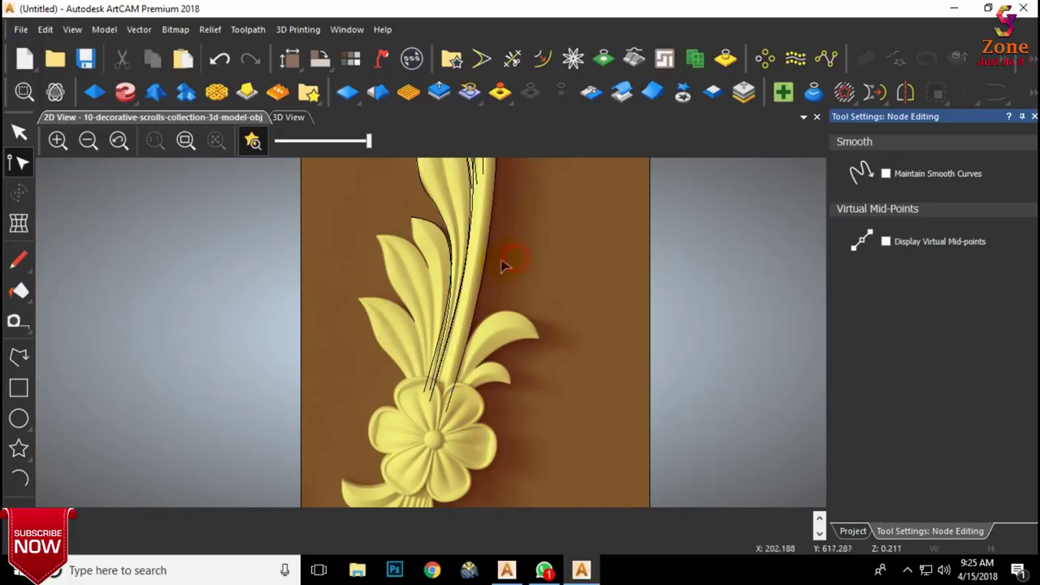
Step: Trace the uppermost side leaf's outer edge with a tenth polyline from its tip through the notch down to the flower
click(18, 355)
scroll(406, 221, up, 2)
click(403, 215)
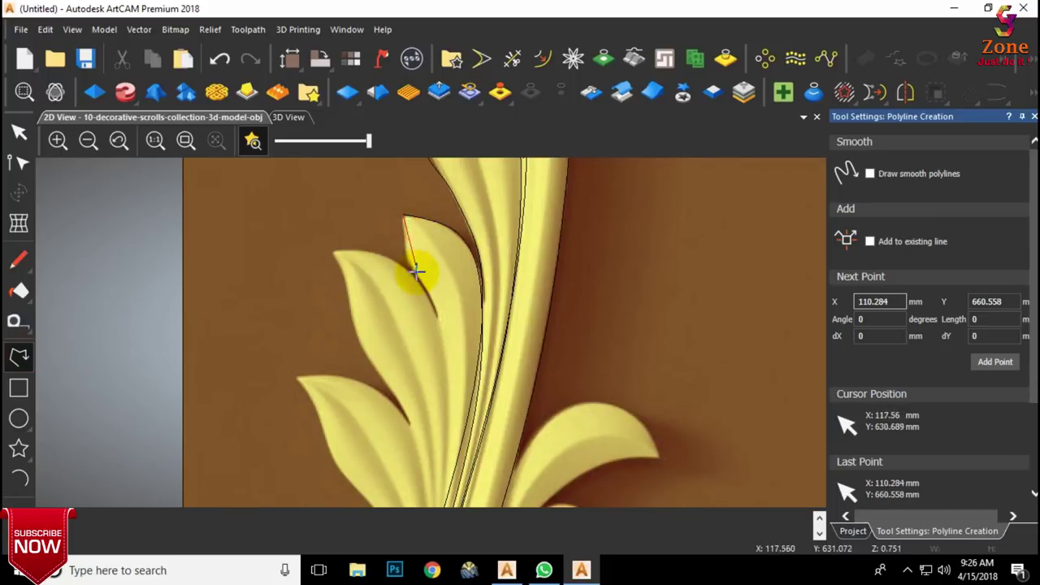
click(409, 263)
click(436, 309)
click(445, 364)
scroll(445, 365, down, 1)
middle_drag(472, 484, 447, 397)
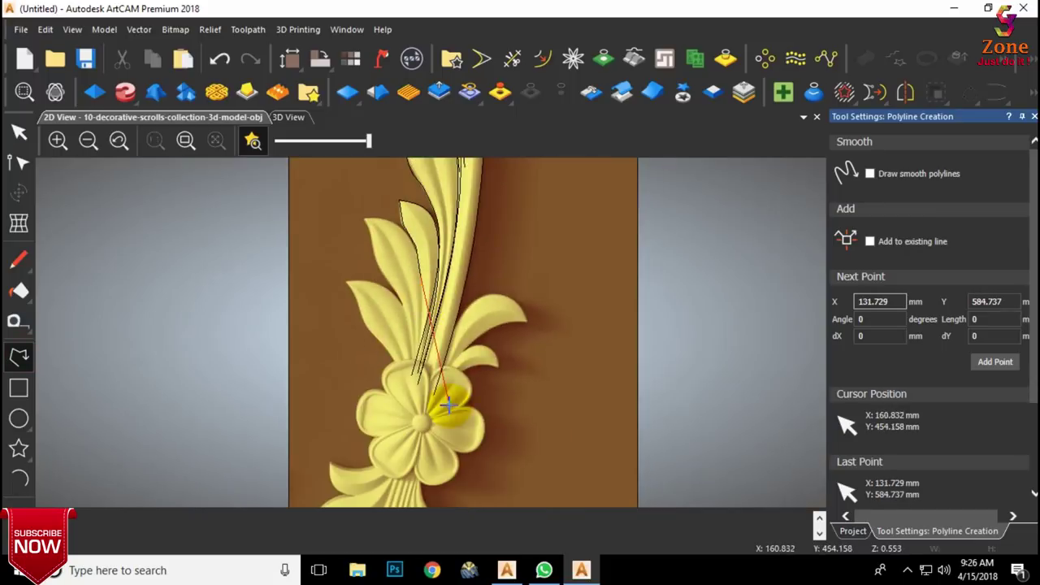
scroll(427, 360, up, 1)
click(411, 300)
click(397, 375)
key(Escape)
Step: Open the tenth polyline for node editing and curve and smooth its upper nodes between the leaf tip and the notch
scroll(468, 297, down, 1)
scroll(436, 292, up, 1)
key(n)
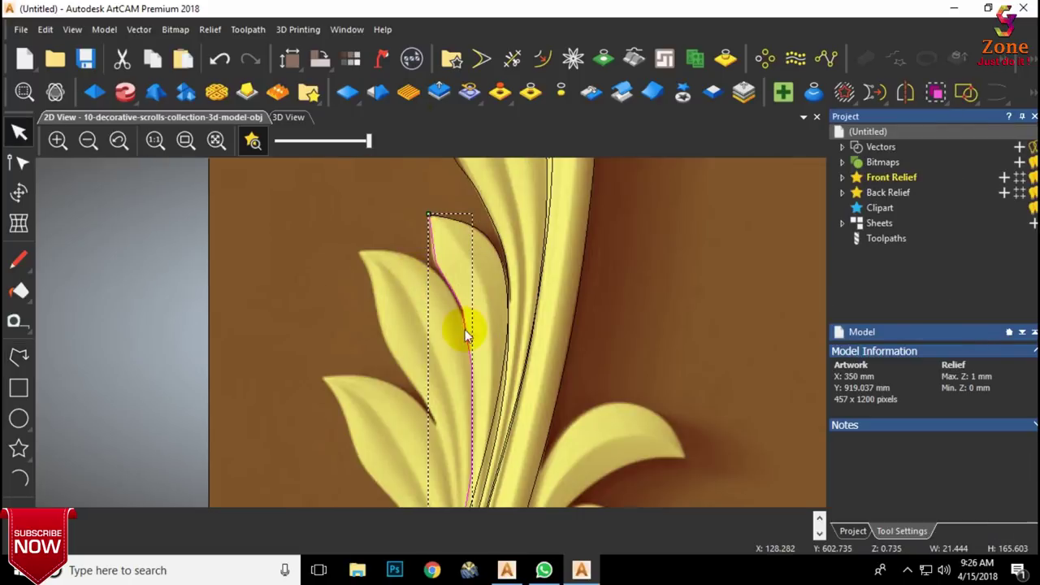
scroll(432, 231, up, 2)
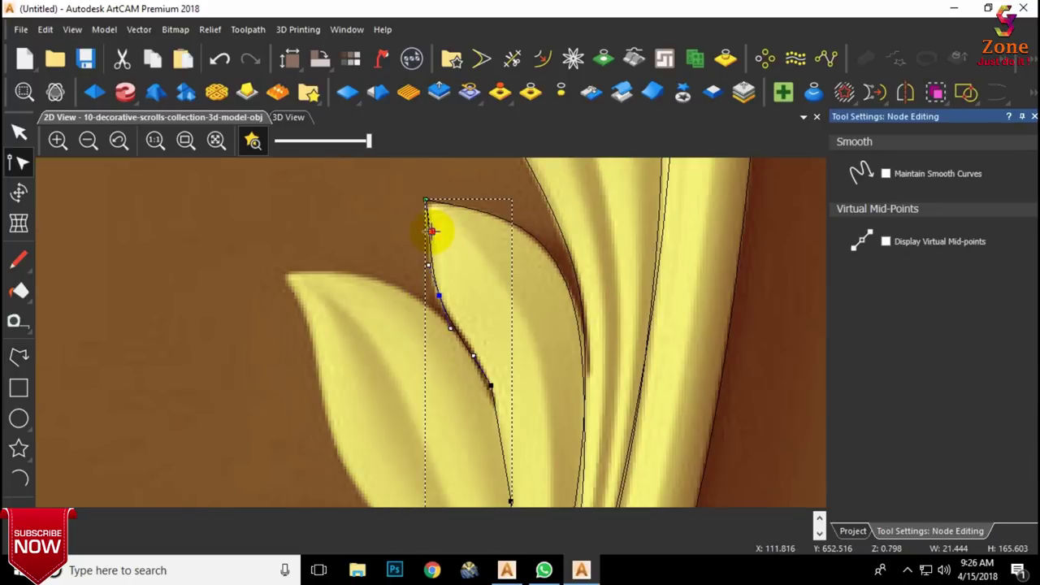
key(s)
scroll(503, 391, down, 1)
scroll(473, 425, up, 1)
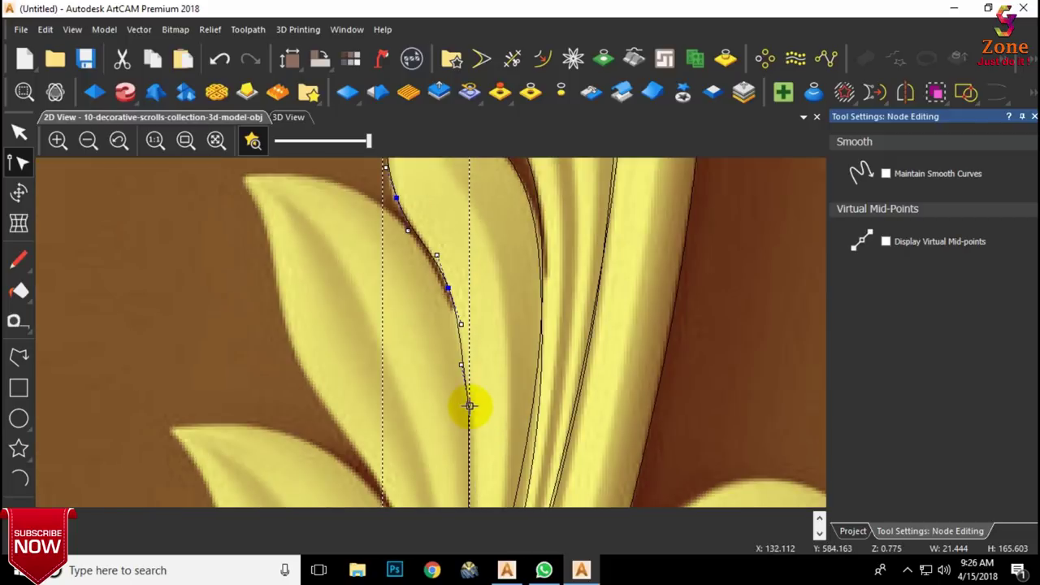
Step: Smooth the tenth polyline's remaining nodes from the notch down to the flower, and deselect it
key(s)
scroll(481, 413, down, 2)
scroll(439, 406, up, 2)
scroll(445, 410, up, 2)
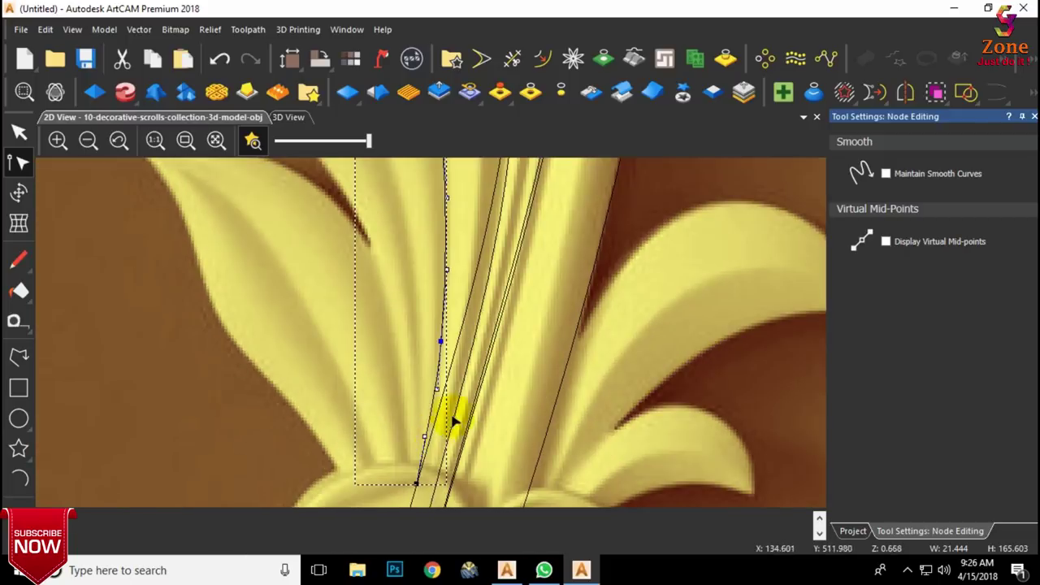
scroll(314, 363, down, 2)
click(344, 246)
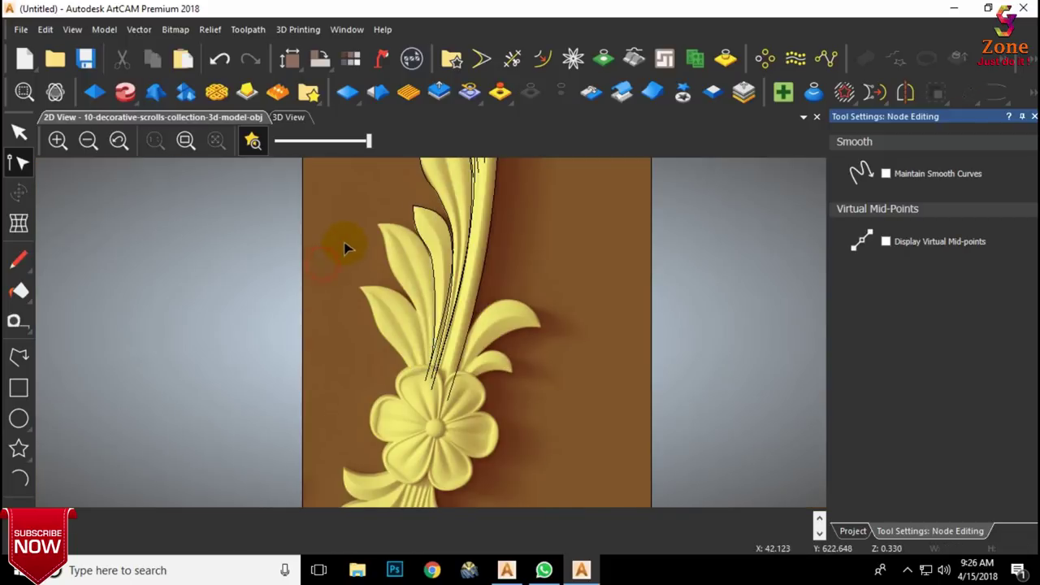
Step: Trace the middle side leaf's inner edge with an eleventh polyline from its tip down to the flower
scroll(424, 286, down, 1)
scroll(427, 288, up, 1)
click(19, 355)
scroll(399, 265, up, 2)
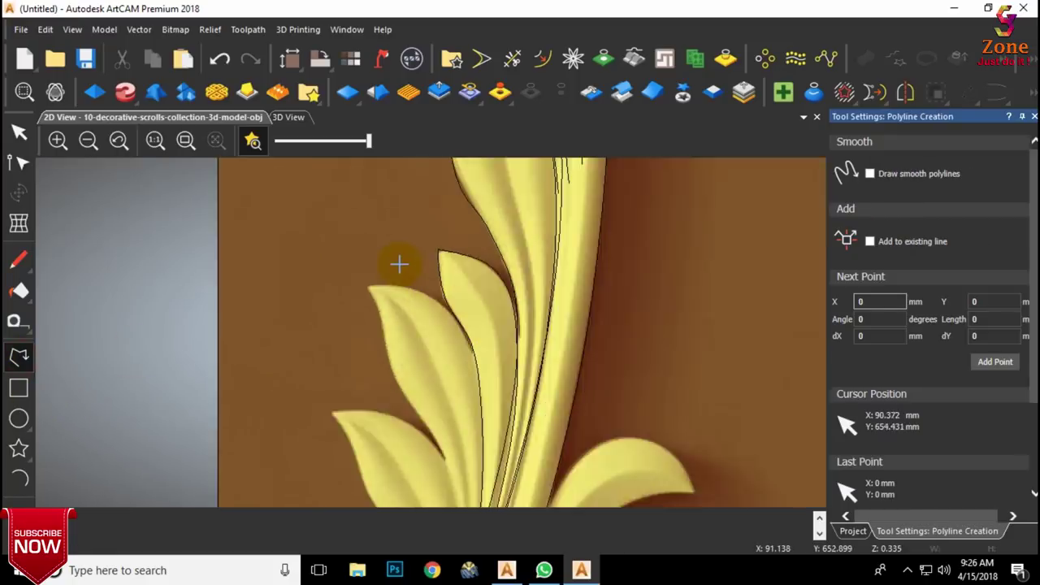
scroll(333, 307, up, 2)
click(446, 321)
click(545, 428)
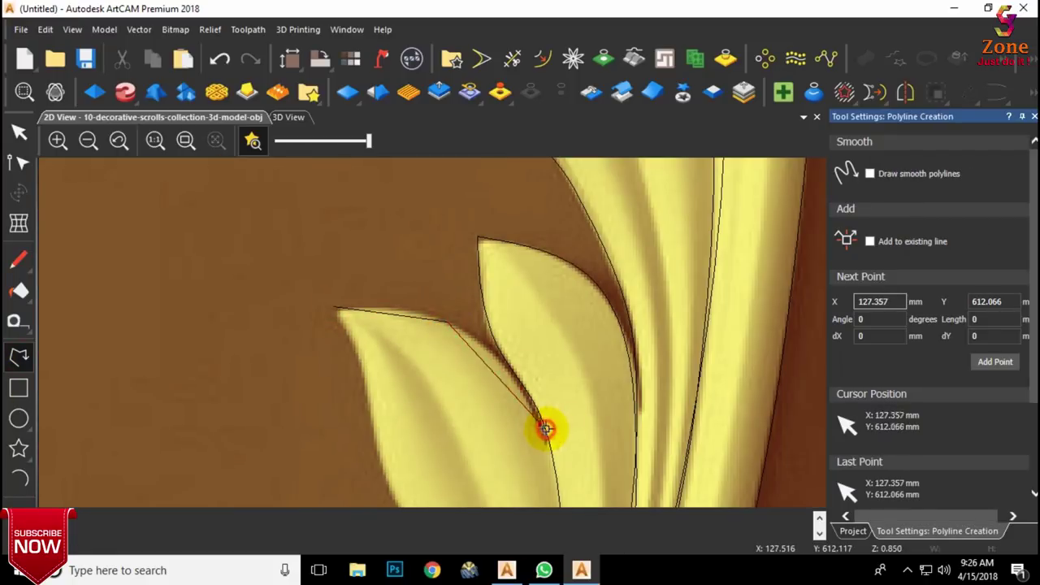
scroll(543, 427, down, 2)
scroll(458, 416, up, 1)
click(464, 424)
scroll(464, 428, down, 3)
scroll(443, 420, up, 2)
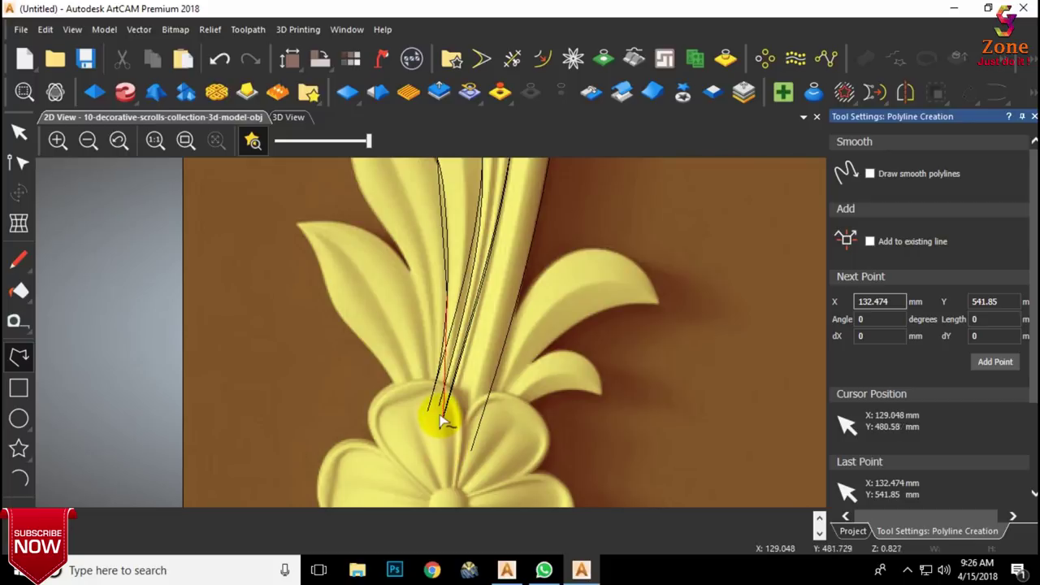
click(438, 414)
key(Escape)
Step: Open the eleventh polyline for node editing, convert its spans to smooth curves and adjust the curve near the flower
scroll(486, 330, down, 1)
scroll(413, 232, up, 1)
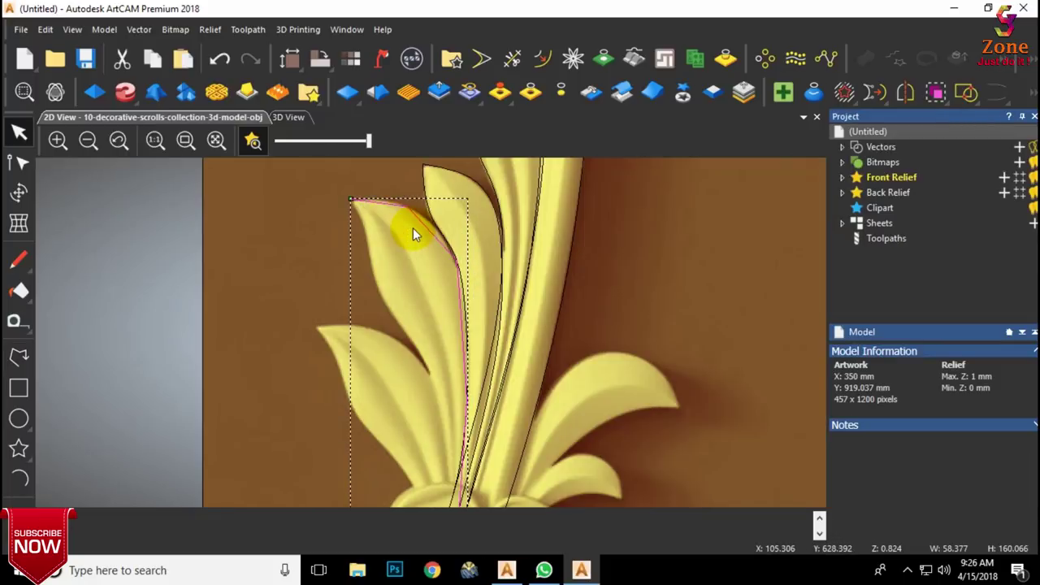
key(n)
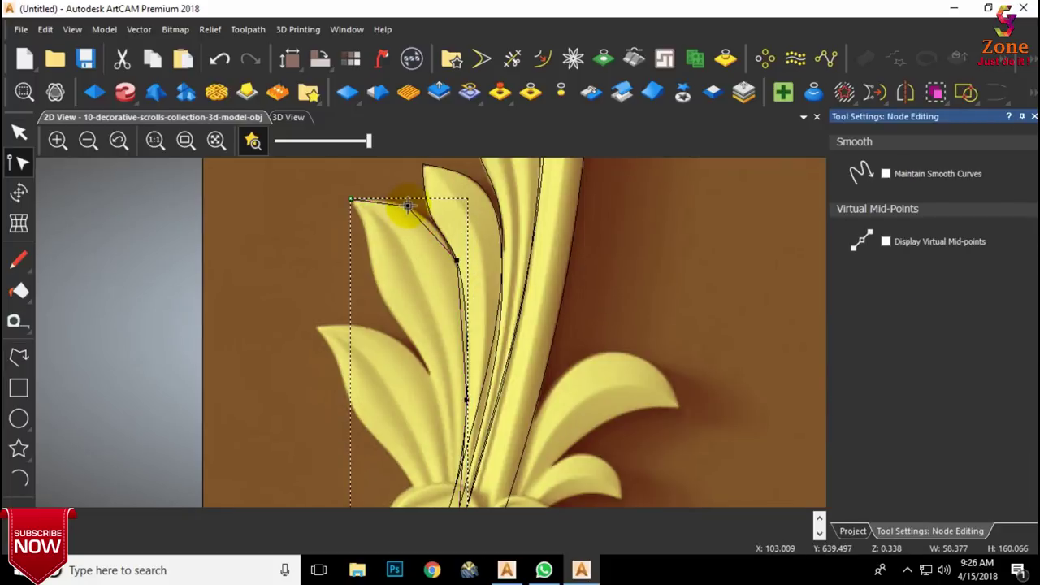
key(s)
key(s)
key(s)
key(b)
drag(461, 478, 465, 480)
Step: Reshape the eleventh polyline's end at the middle leaf's tip with its node and curve handle, and deselect it
scroll(373, 184, up, 2)
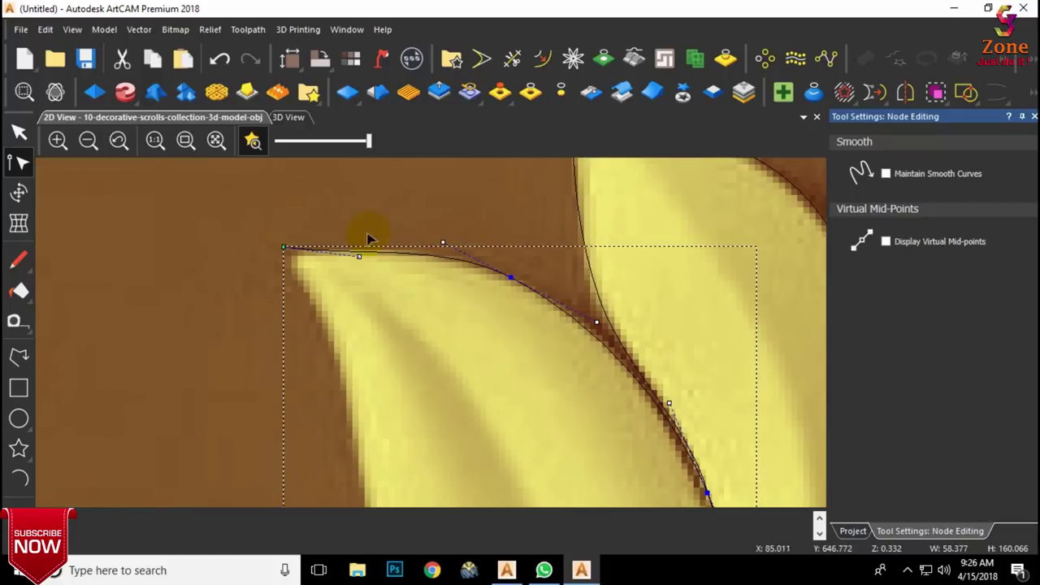
drag(359, 256, 282, 251)
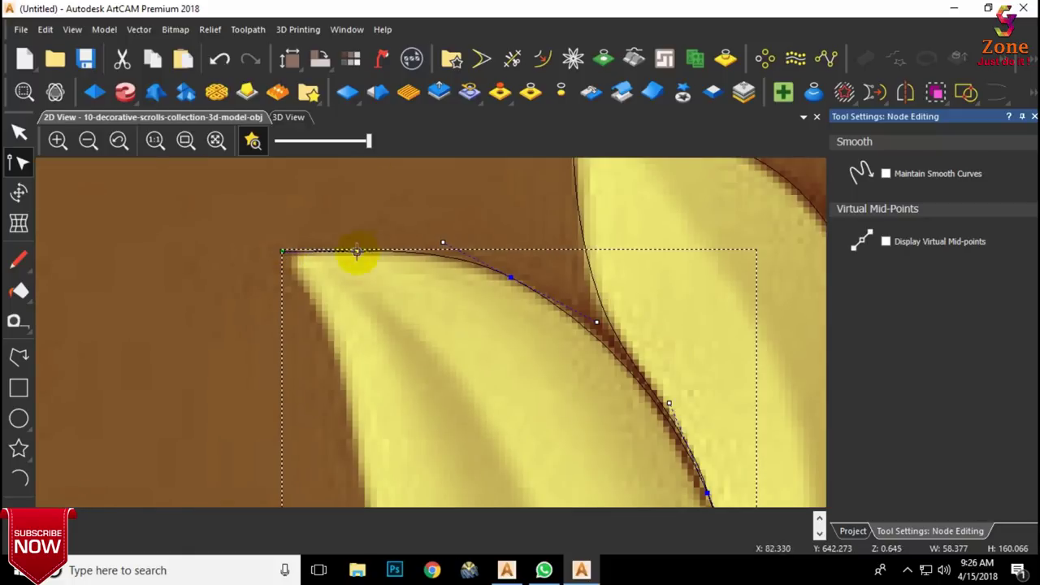
scroll(418, 264, down, 2)
click(411, 267)
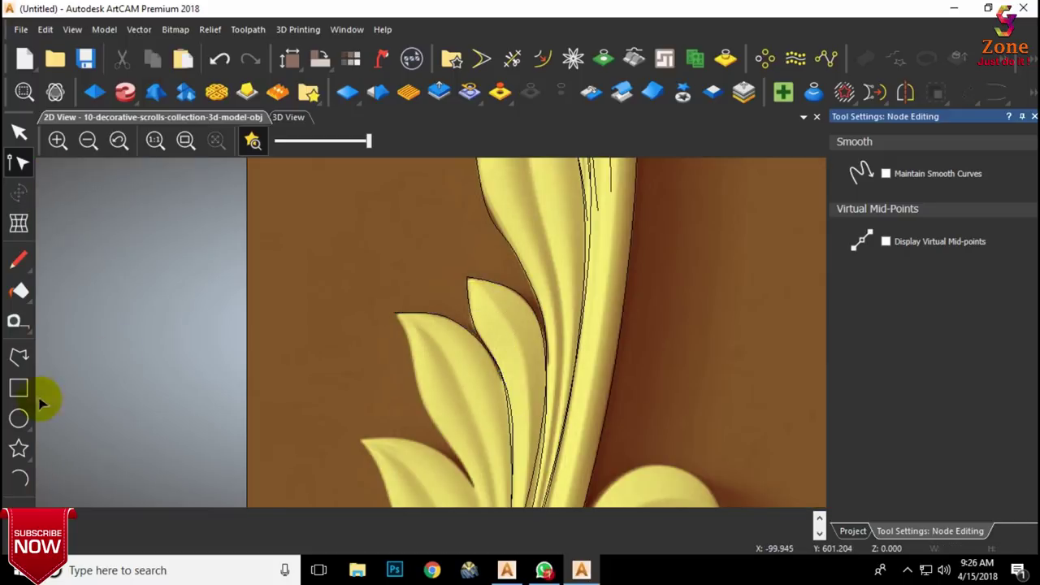
Step: Trace the middle side leaf's outer edge with a twelfth polyline from its tip through the notch down to the flower
click(19, 356)
scroll(398, 329, up, 2)
click(398, 309)
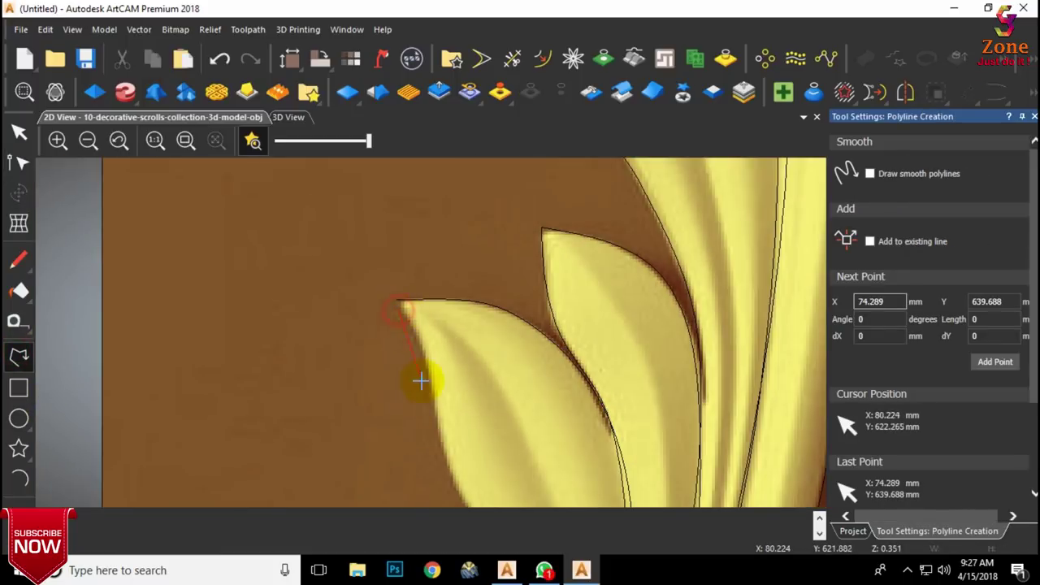
click(422, 355)
click(439, 450)
scroll(452, 442, down, 1)
scroll(452, 442, up, 1)
click(438, 385)
click(488, 455)
scroll(487, 452, down, 1)
scroll(449, 360, up, 1)
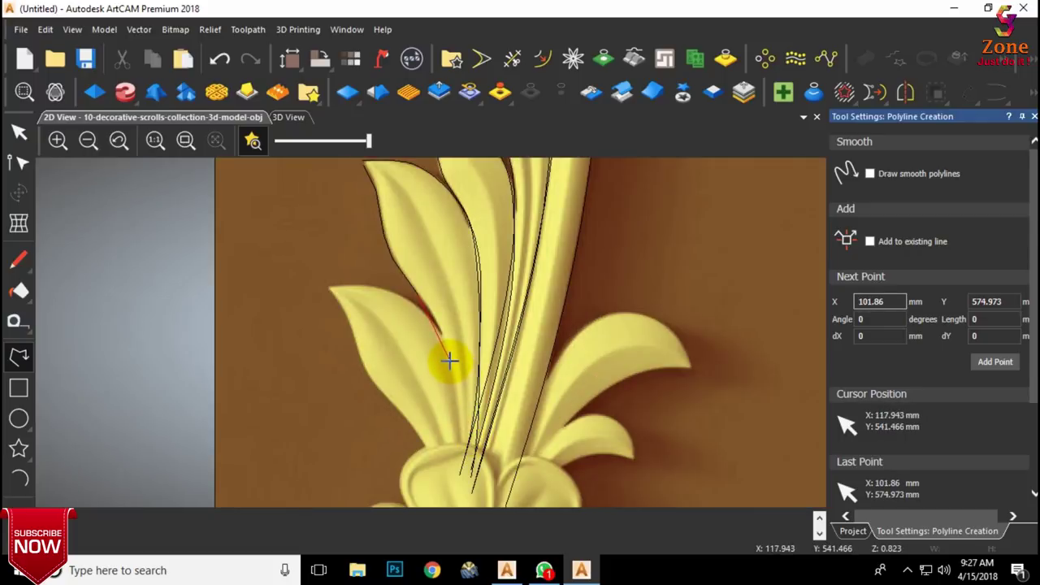
click(449, 366)
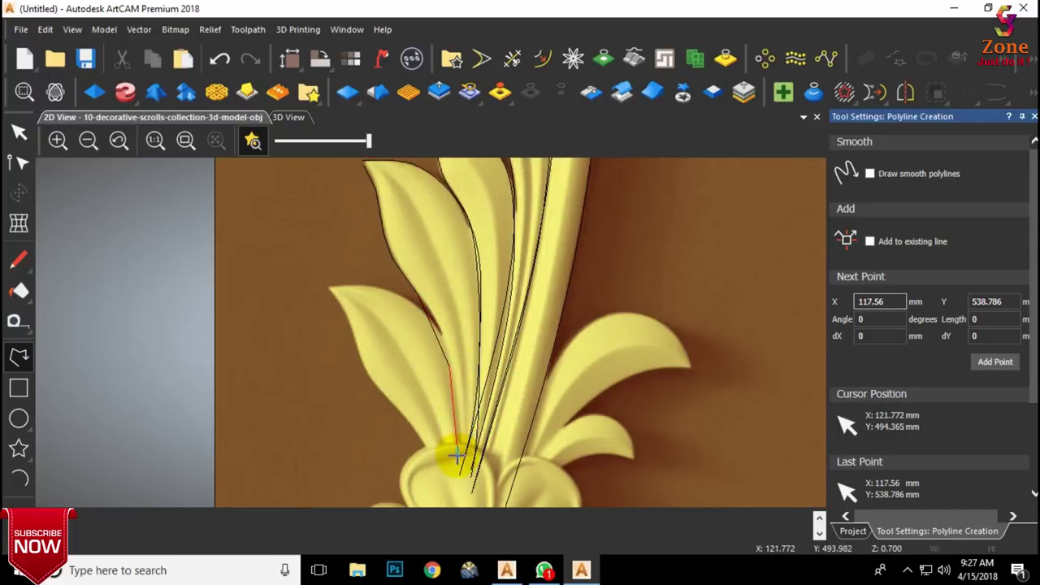
click(457, 459)
key(Escape)
Step: Open the twelfth polyline for node editing and convert its spans to smooth curves along the middle leaf's outer edge
key(n)
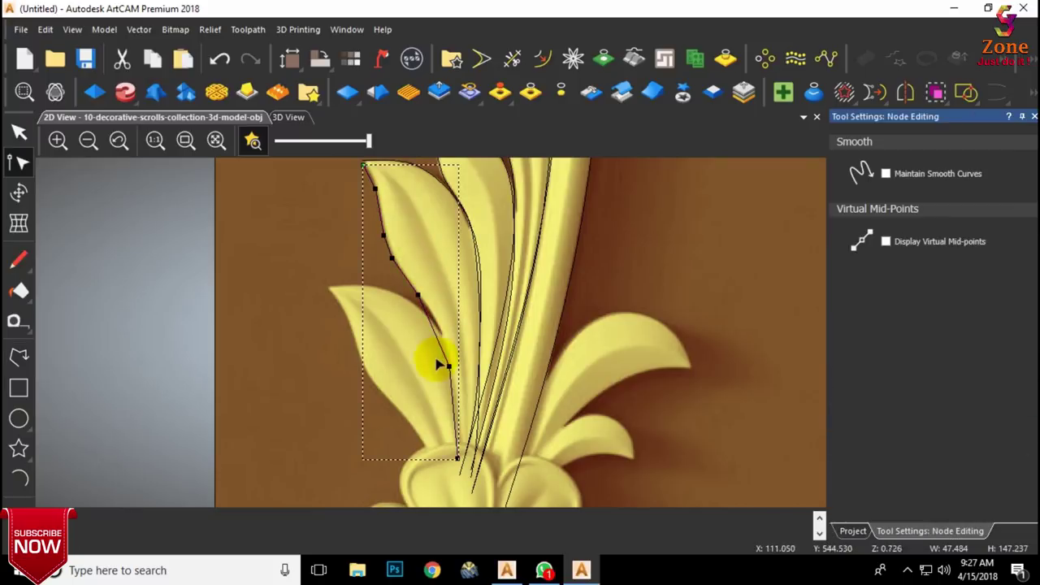
click(448, 367)
key(s)
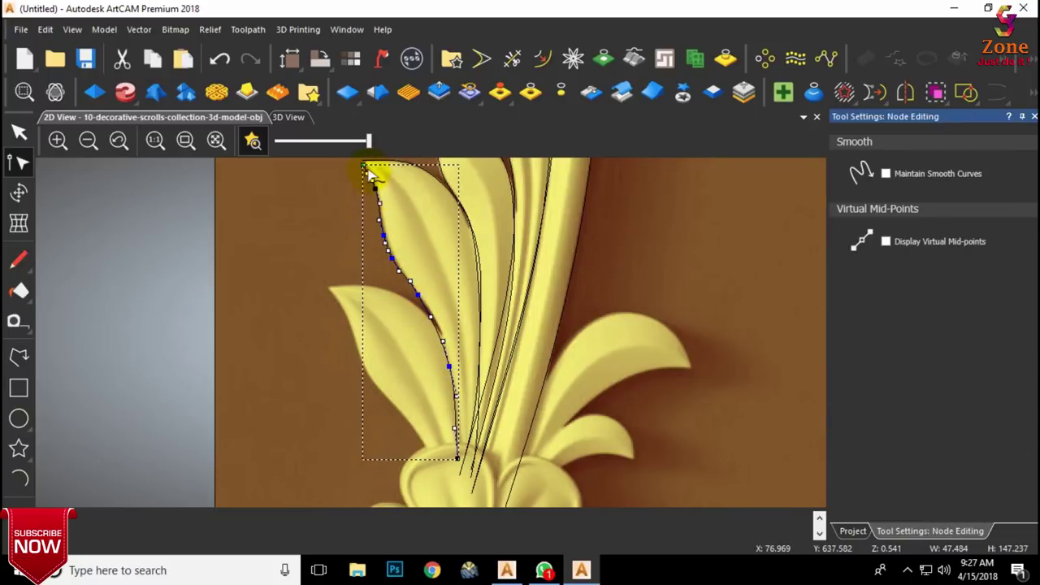
scroll(369, 175, up, 5)
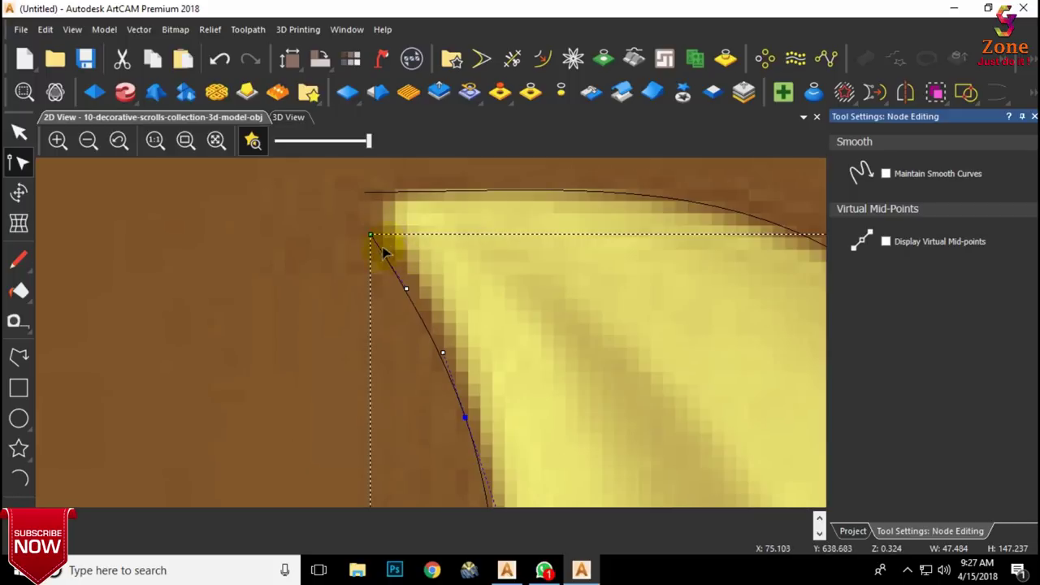
Step: Adjust the twelfth polyline's curve handle at the notch between the middle and lowest side leaves, and deselect it
scroll(441, 317, down, 3)
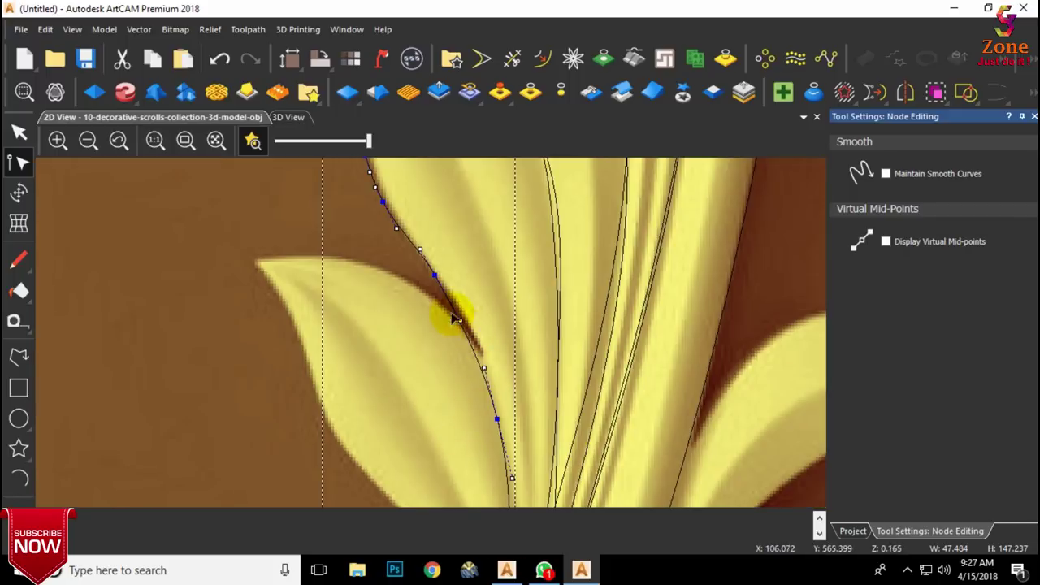
drag(460, 323, 468, 318)
scroll(502, 409, down, 2)
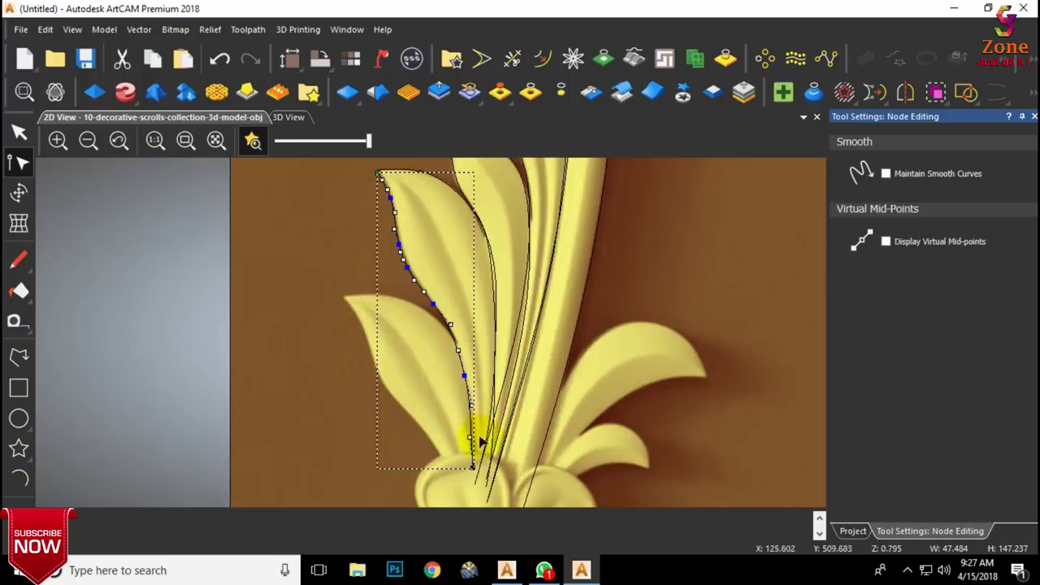
scroll(479, 438, up, 2)
scroll(433, 302, down, 3)
click(376, 254)
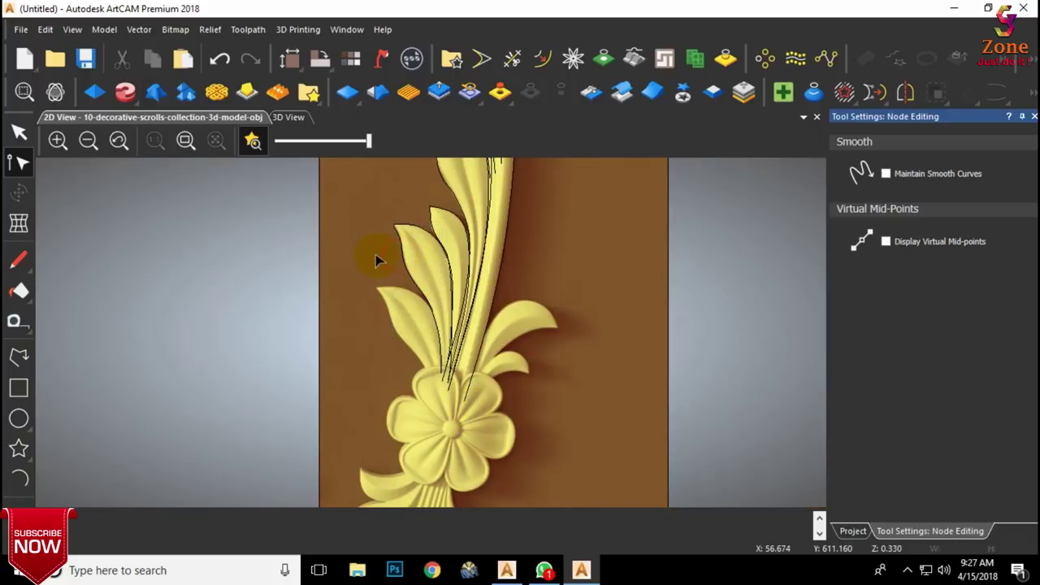
Step: Trace the lowest side leaf's inner edge with a thirteenth polyline from its tip through the notch down to the flower
scroll(402, 281, up, 2)
click(18, 361)
scroll(367, 325, up, 3)
click(329, 280)
click(418, 274)
click(500, 317)
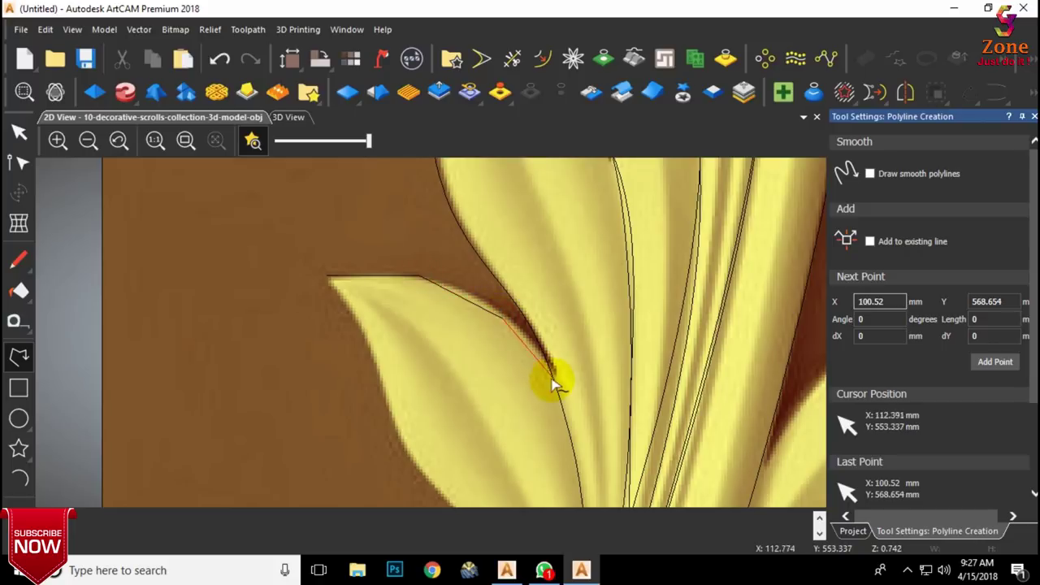
click(551, 377)
scroll(551, 385, down, 2)
scroll(478, 368, up, 1)
click(425, 335)
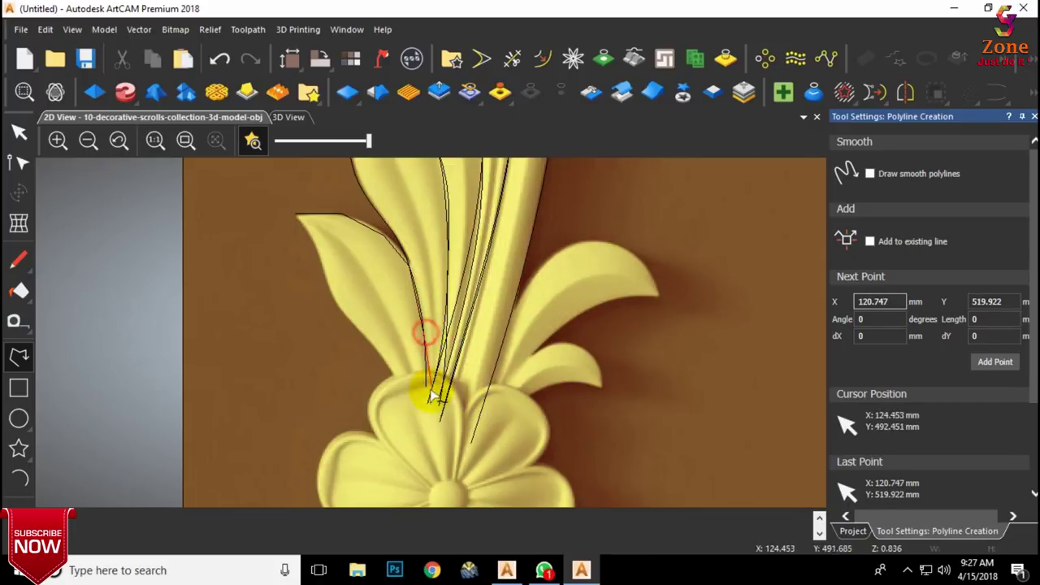
click(425, 393)
click(19, 133)
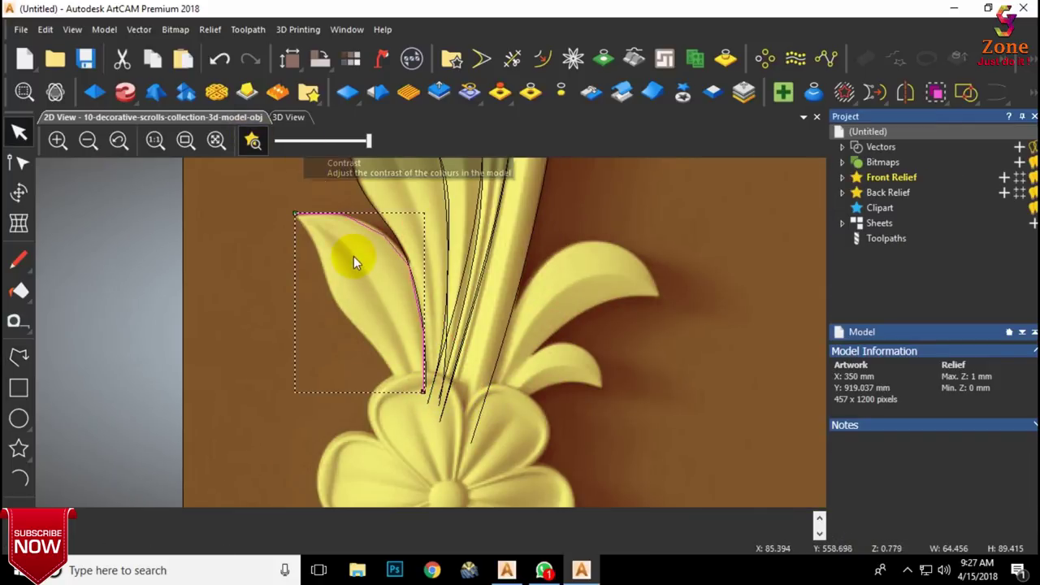
Step: Open the thirteenth polyline for node editing and convert its spans to smooth curves
key(n)
key(s)
scroll(349, 215, up, 1)
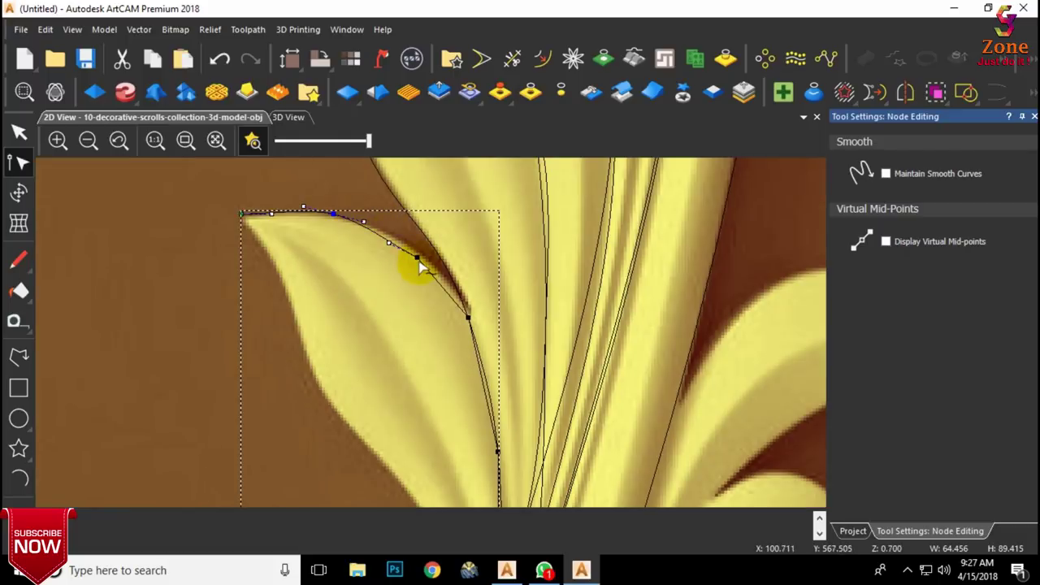
scroll(420, 242, up, 1)
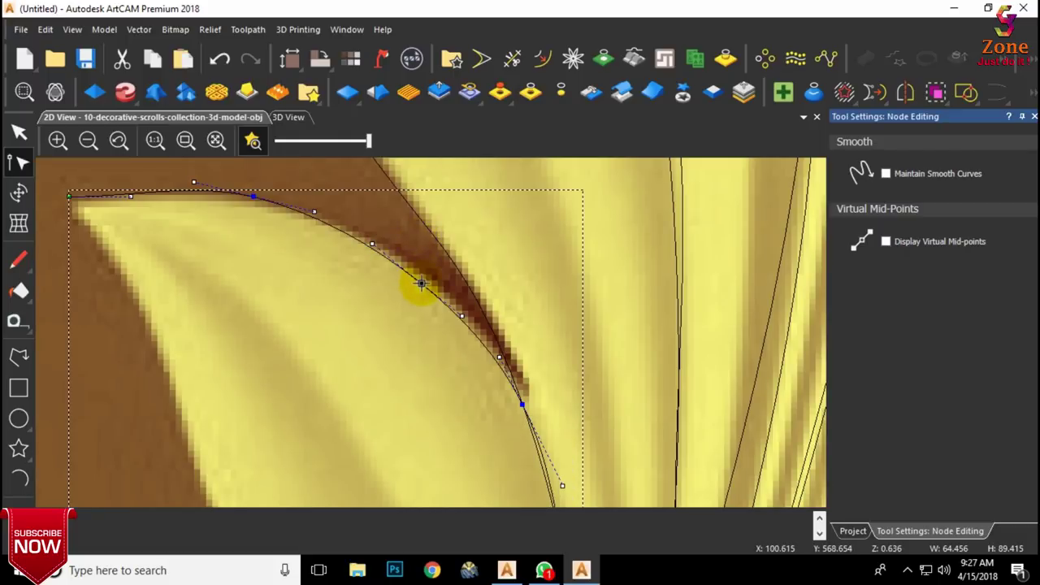
Step: Fit the thirteenth polyline to the lowest leaf by adjusting its nodes and tip handle, and deselect it
drag(420, 283, 432, 278)
drag(129, 195, 131, 191)
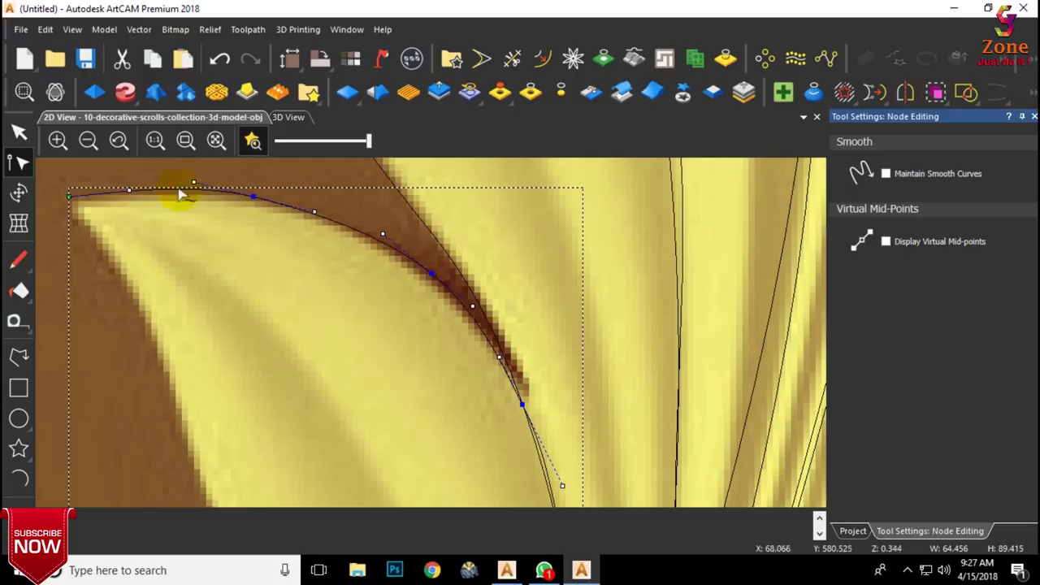
drag(254, 196, 255, 204)
scroll(372, 393, down, 2)
scroll(454, 436, up, 2)
scroll(521, 383, down, 1)
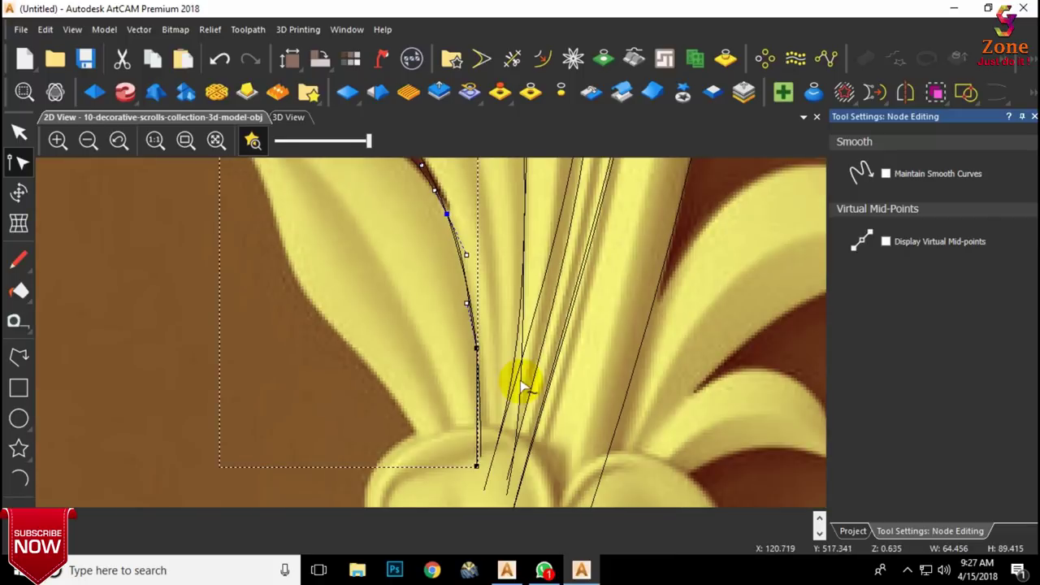
drag(477, 350, 478, 348)
scroll(455, 329, down, 2)
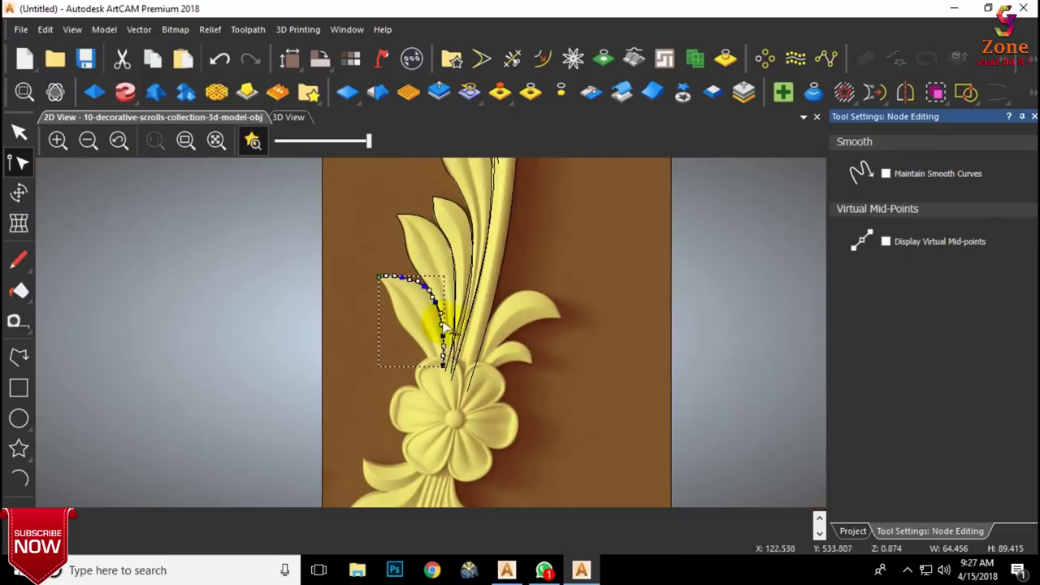
click(416, 316)
Step: Trace the lowest side leaf's outer edge with a fourteenth polyline from its tip down to the flower
scroll(466, 358, up, 1)
click(19, 356)
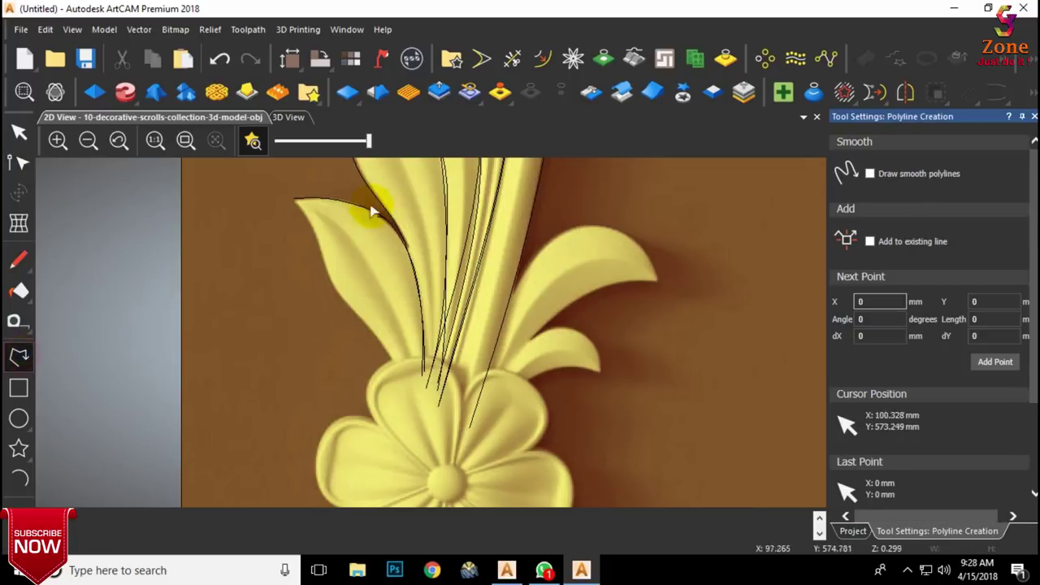
click(332, 290)
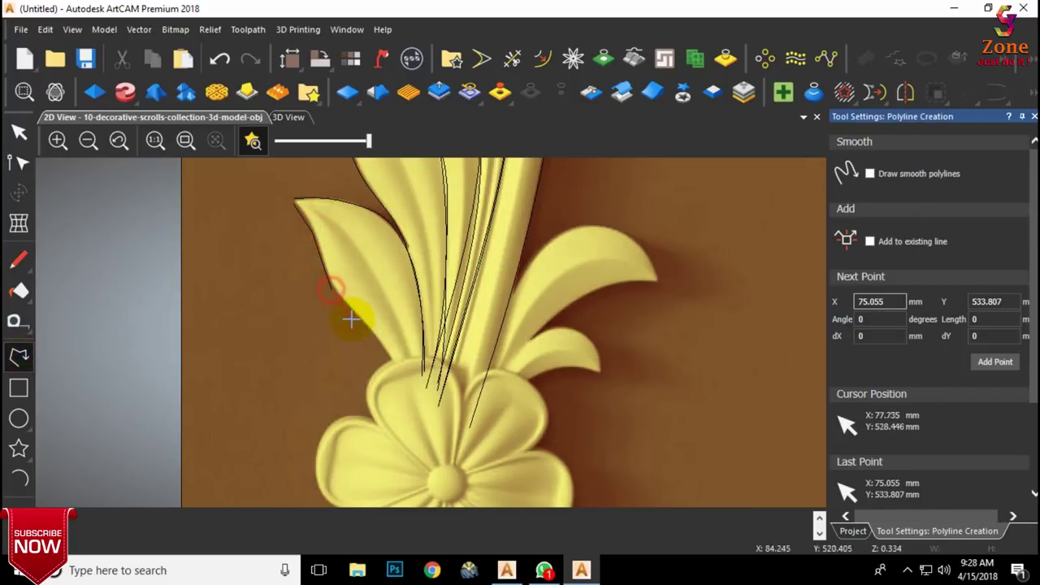
click(364, 324)
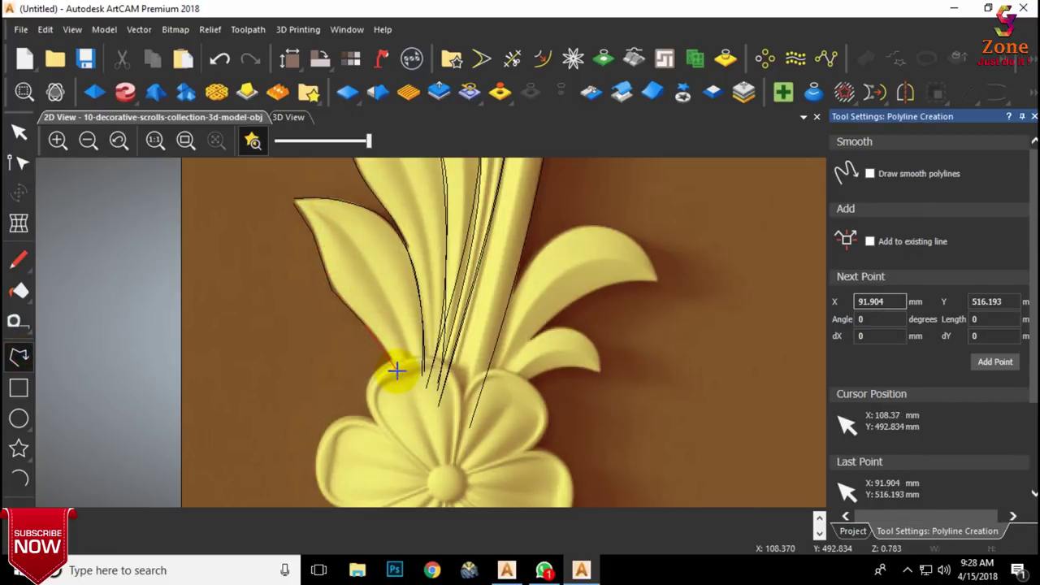
click(402, 383)
key(Escape)
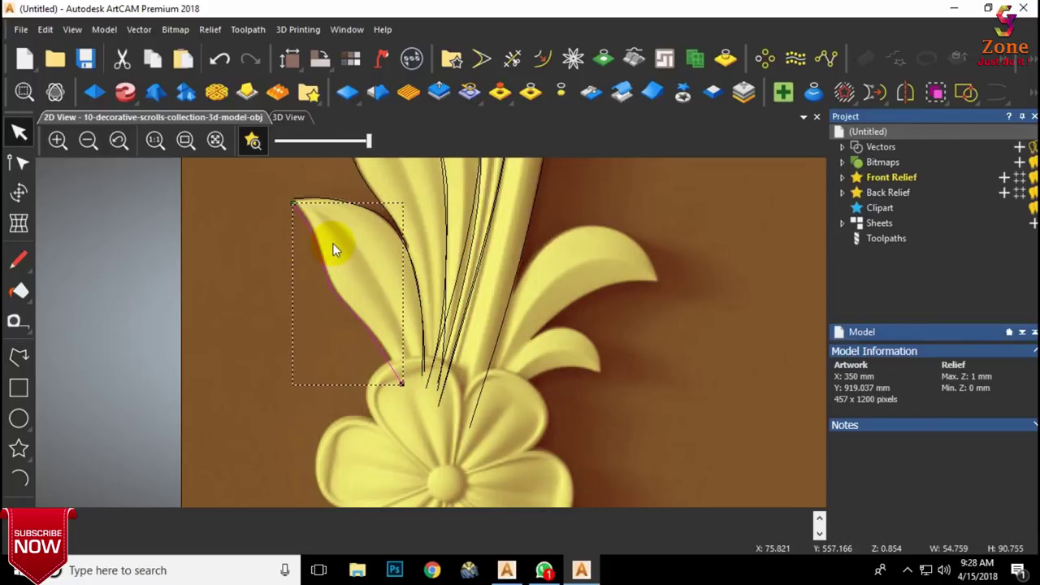
Step: Convert the fourteenth polyline's spans to smooth curves in node editing, check its fit along the leaf, and deselect it
key(n)
scroll(303, 204, up, 3)
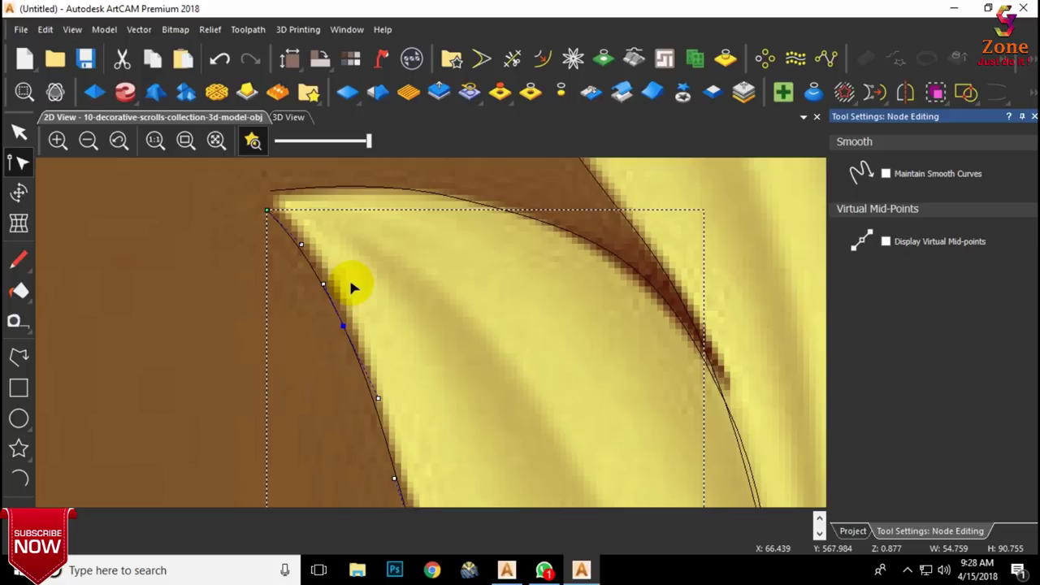
scroll(352, 288, down, 2)
scroll(426, 445, down, 2)
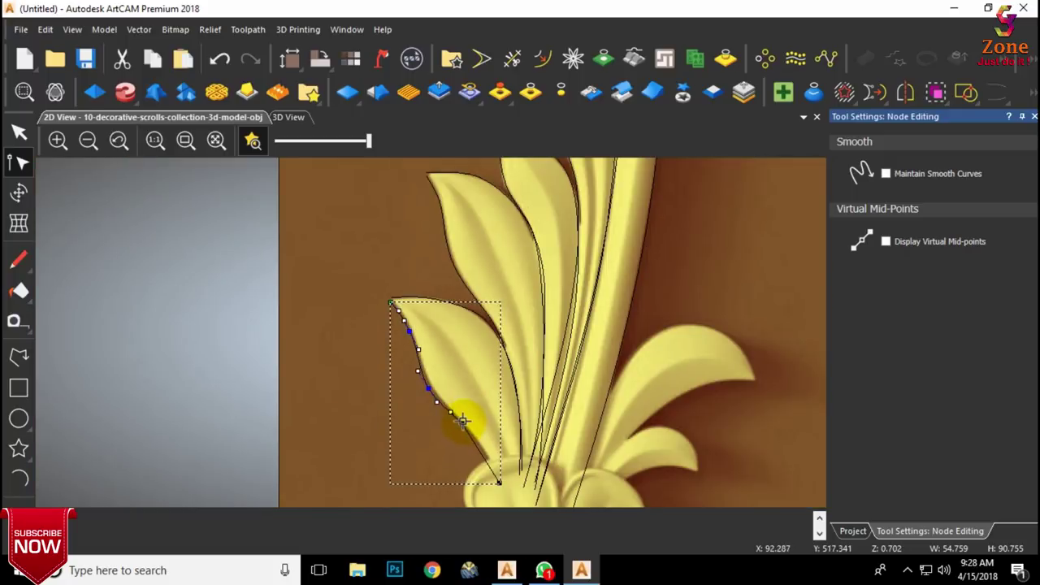
scroll(461, 420, up, 4)
scroll(494, 366, down, 3)
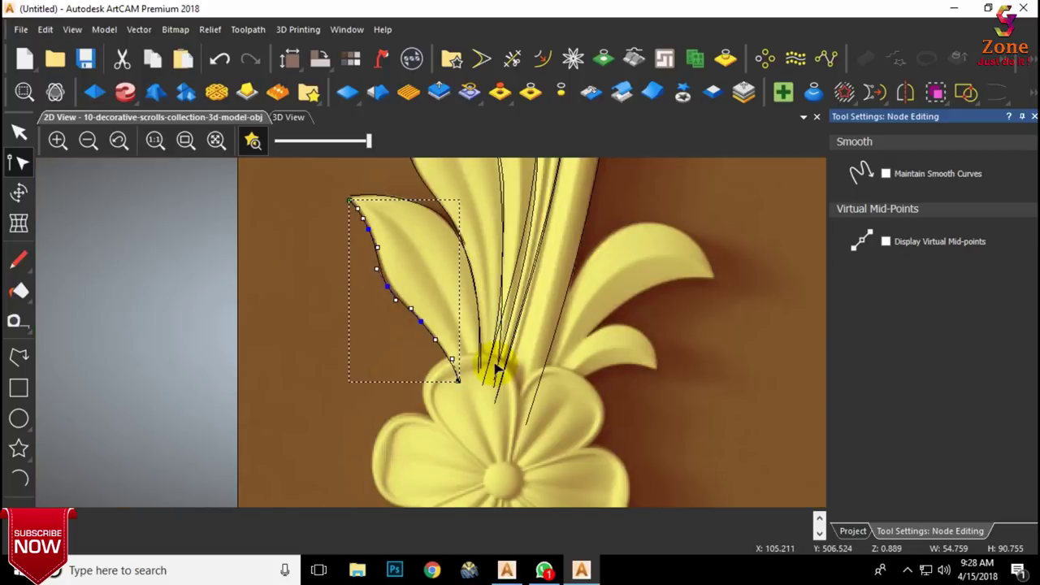
scroll(378, 309, up, 3)
scroll(449, 370, down, 2)
scroll(467, 394, up, 1)
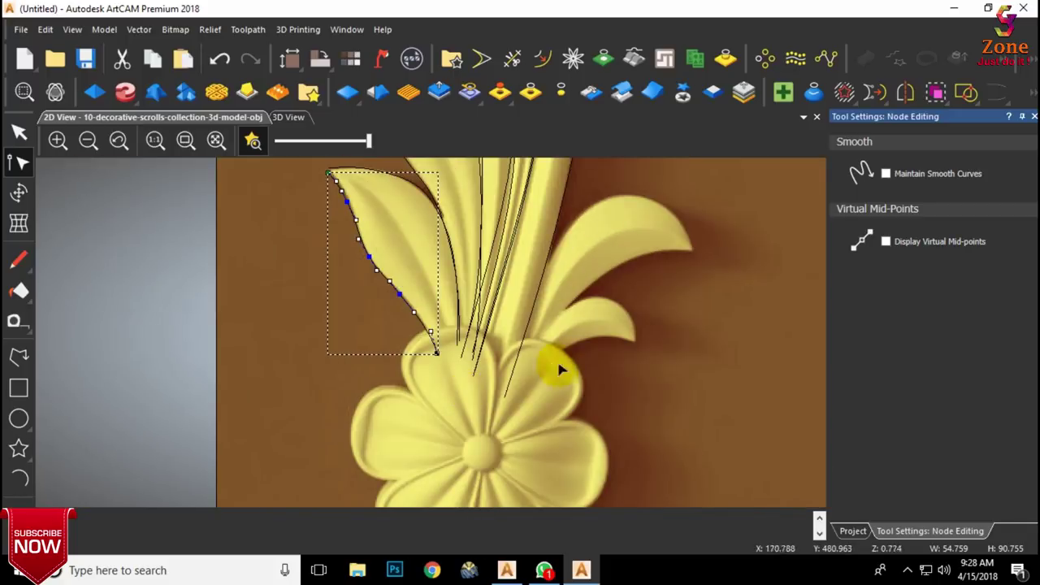
click(558, 324)
Step: Trace the large right-hand leaf's upper edge with a fifteenth polyline from the flower over the arch to its tip
scroll(541, 316, down, 3)
scroll(456, 345, up, 3)
scroll(443, 213, down, 3)
scroll(184, 393, up, 3)
click(19, 356)
click(316, 436)
click(350, 355)
click(385, 299)
click(433, 267)
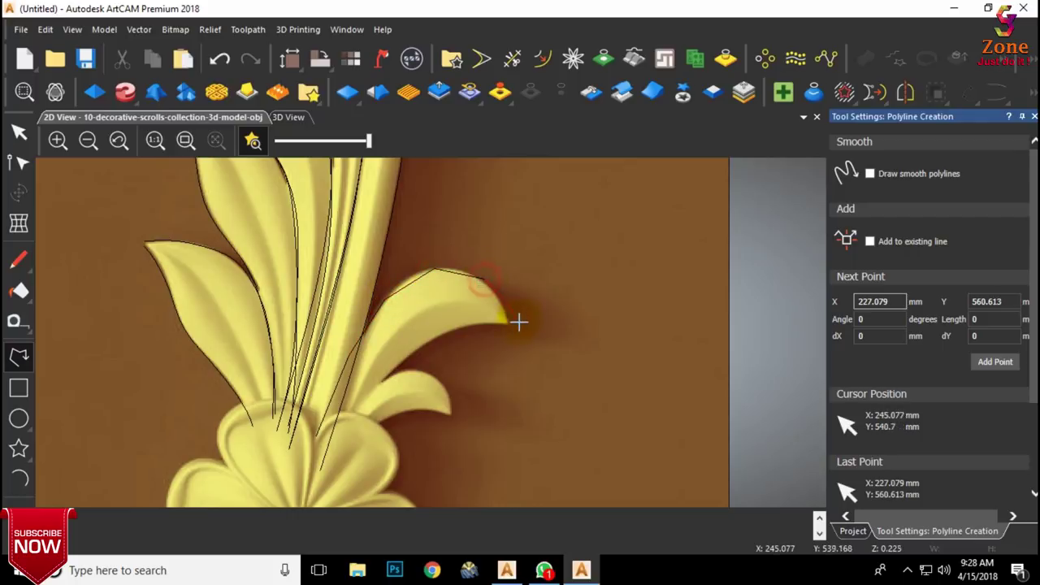
key(Escape)
Step: Open the fifteenth polyline for node editing and convert its spans to smooth curves following the large leaf's arch
key(n)
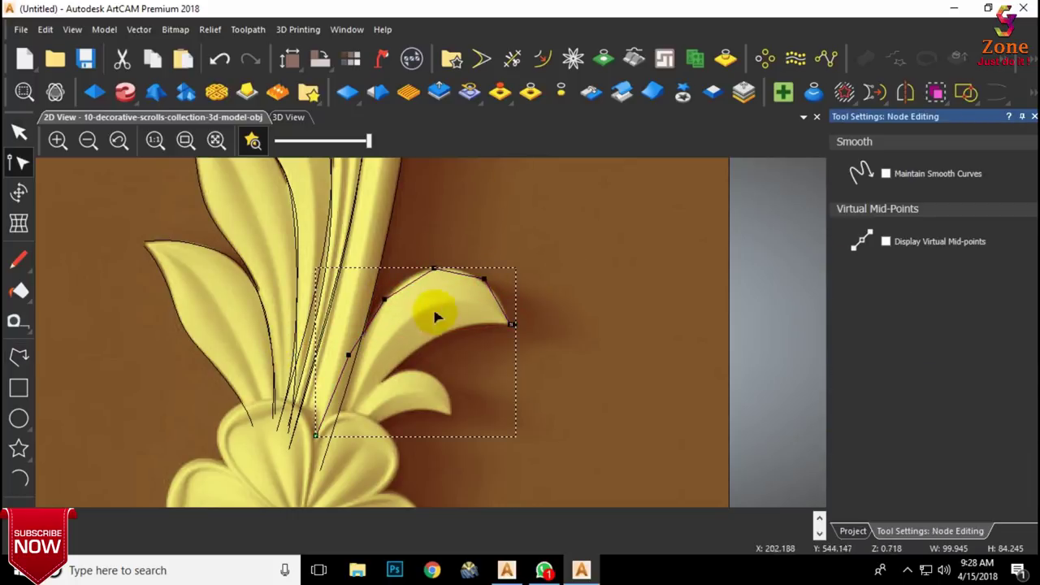
scroll(521, 324, up, 3)
scroll(483, 330, up, 4)
scroll(483, 318, down, 3)
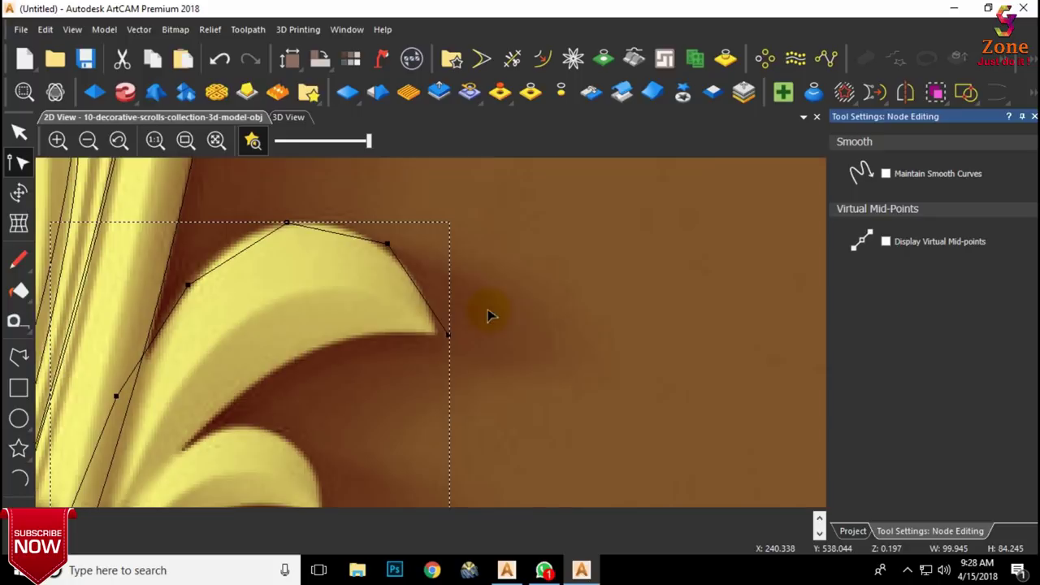
click(116, 396)
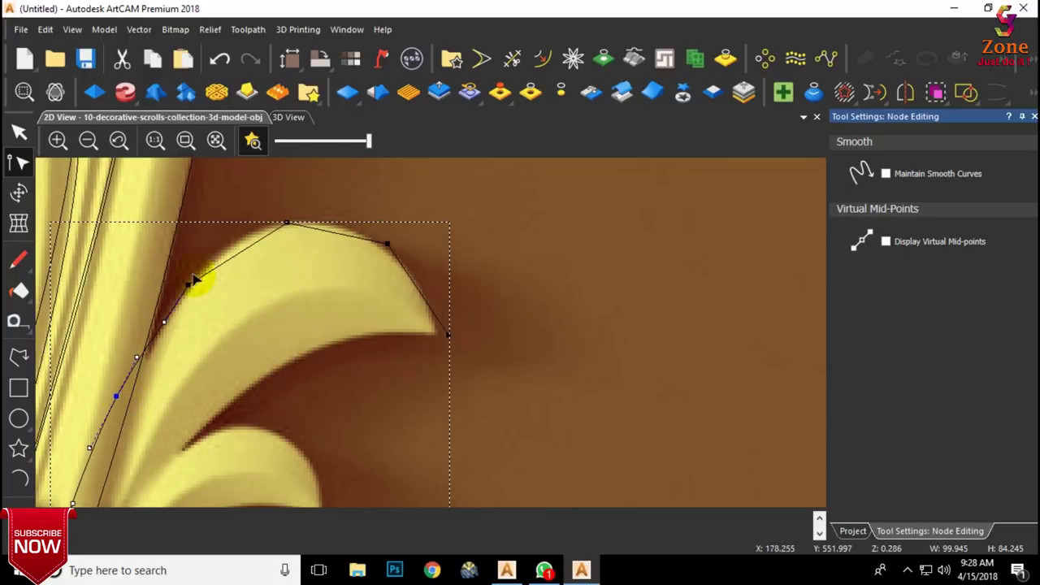
key(s)
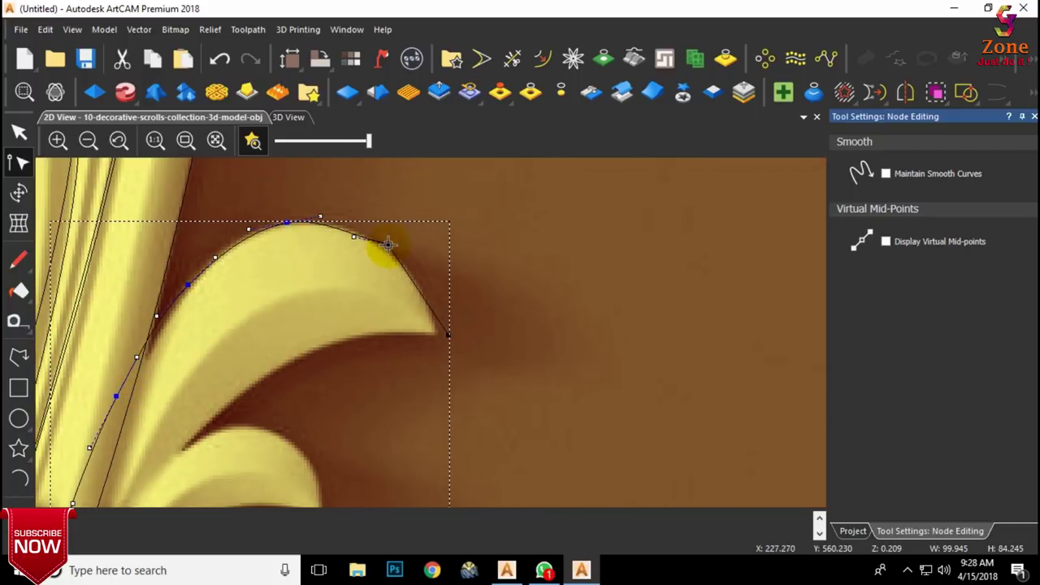
scroll(436, 298, up, 2)
scroll(392, 312, down, 2)
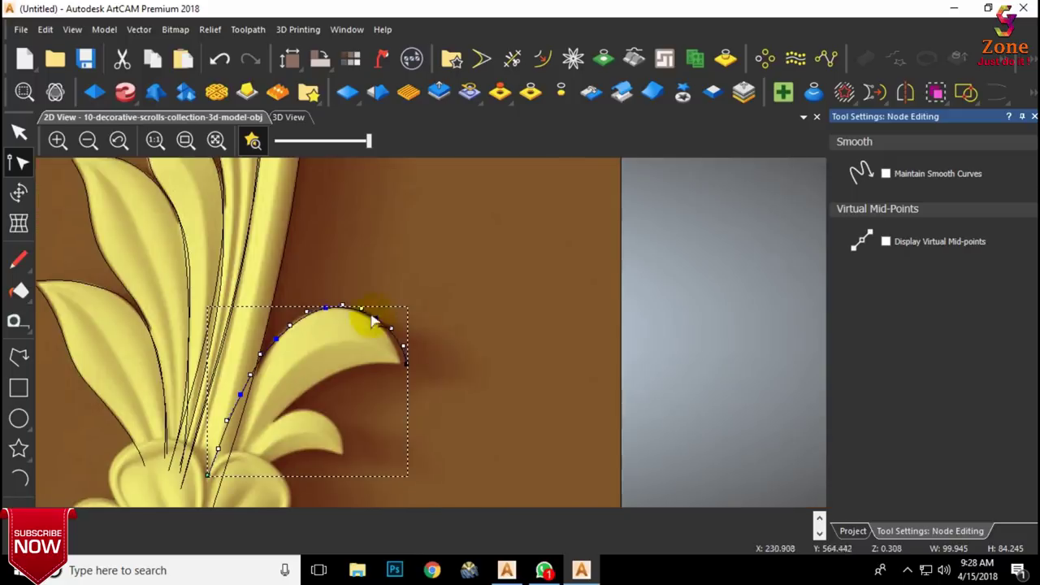
Step: Delete the fifteenth polyline's node on the stem above the flower, and deselect the polyline
scroll(275, 338, up, 1)
scroll(277, 350, down, 3)
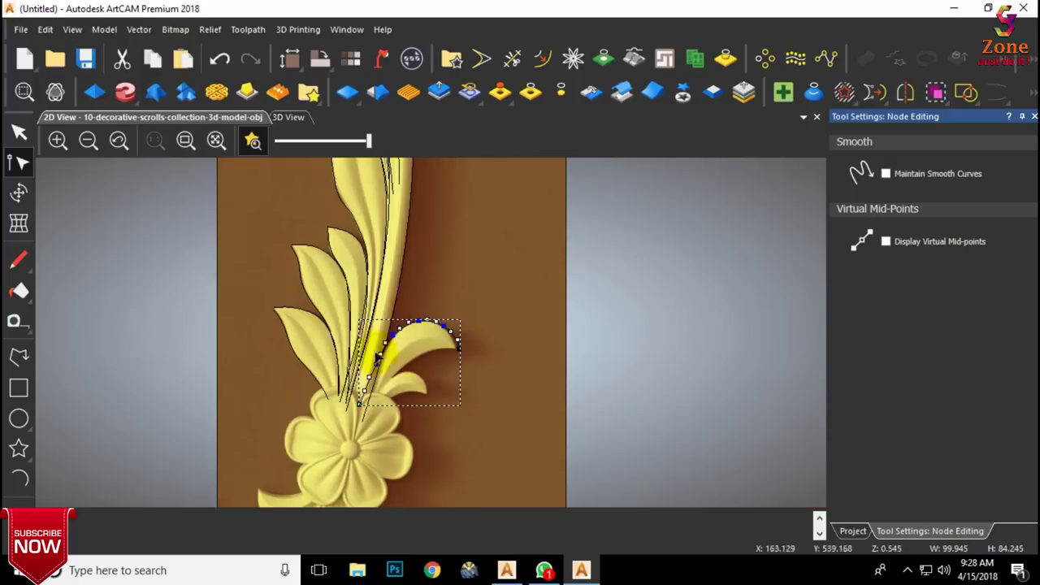
scroll(378, 381, up, 4)
key(d)
click(596, 283)
scroll(553, 275, down, 2)
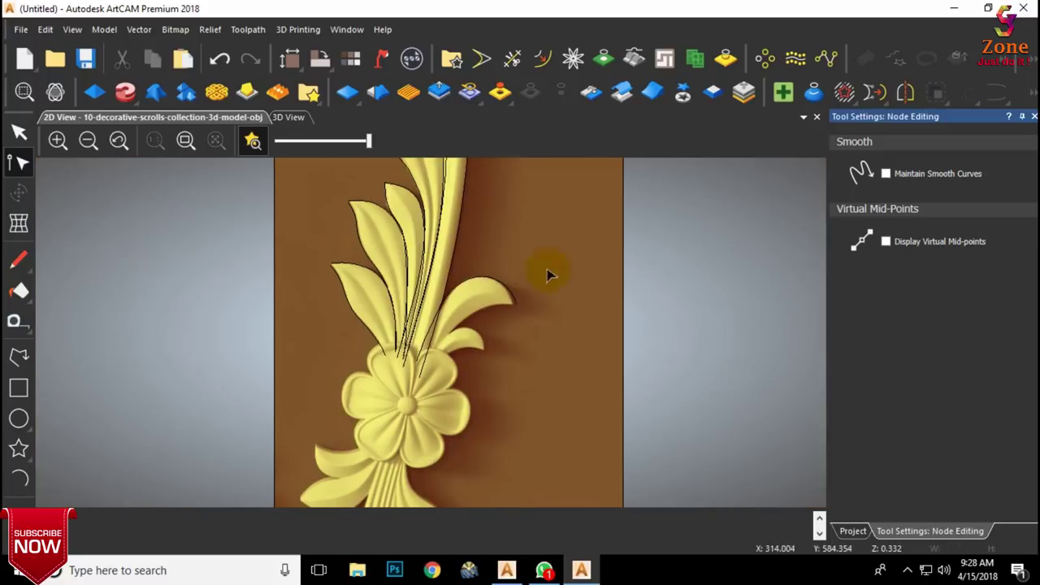
Step: Trace the large right-hand leaf's lower edge with a sixteenth polyline from the flower to the leaf's tip
click(20, 355)
scroll(476, 293, up, 3)
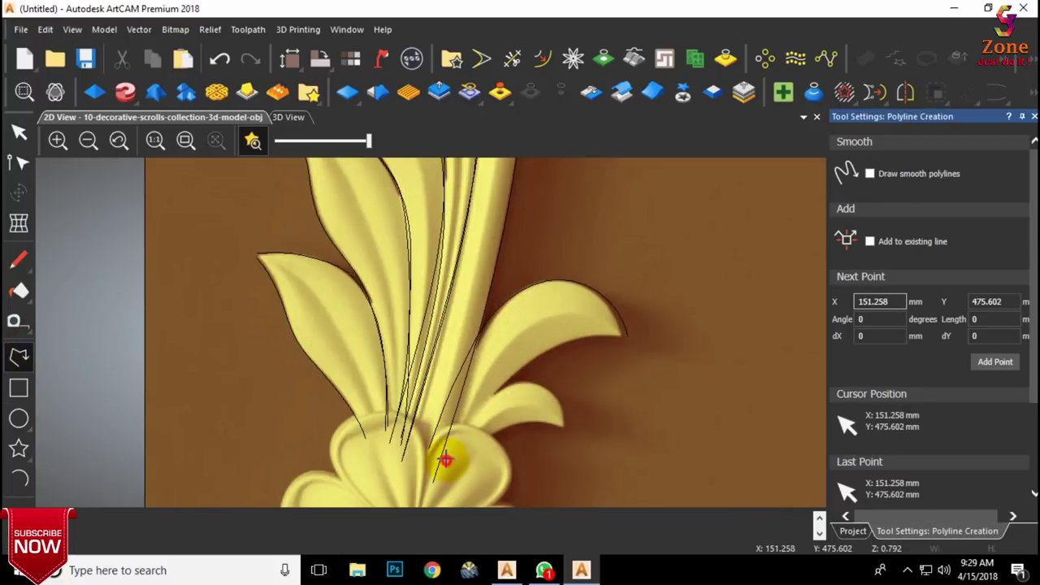
click(501, 387)
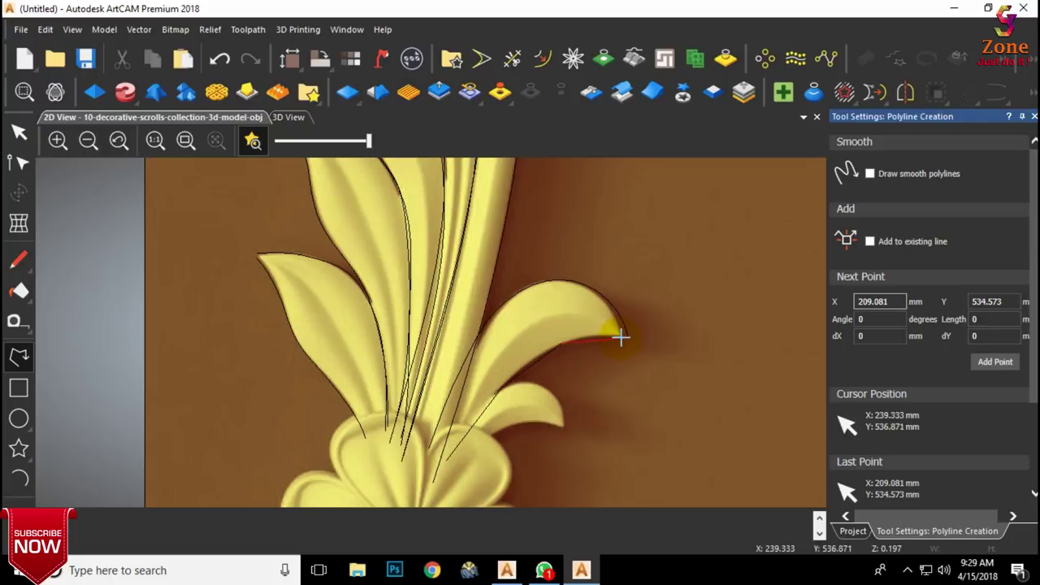
key(Escape)
Step: Convert the sixteenth polyline's spans to smooth curves in node editing, and deselect it
key(n)
scroll(496, 391, up, 2)
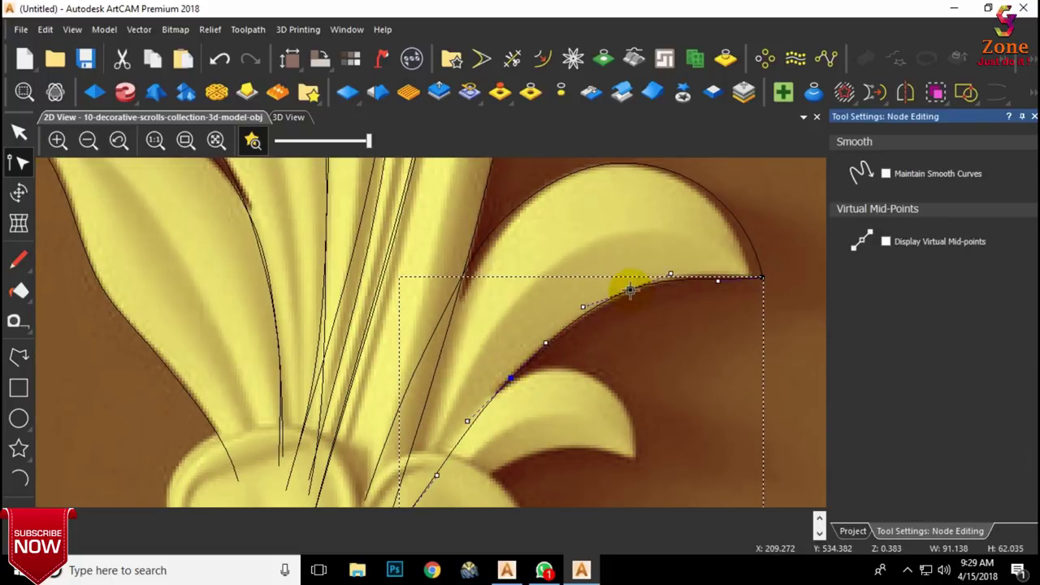
scroll(488, 406, down, 2)
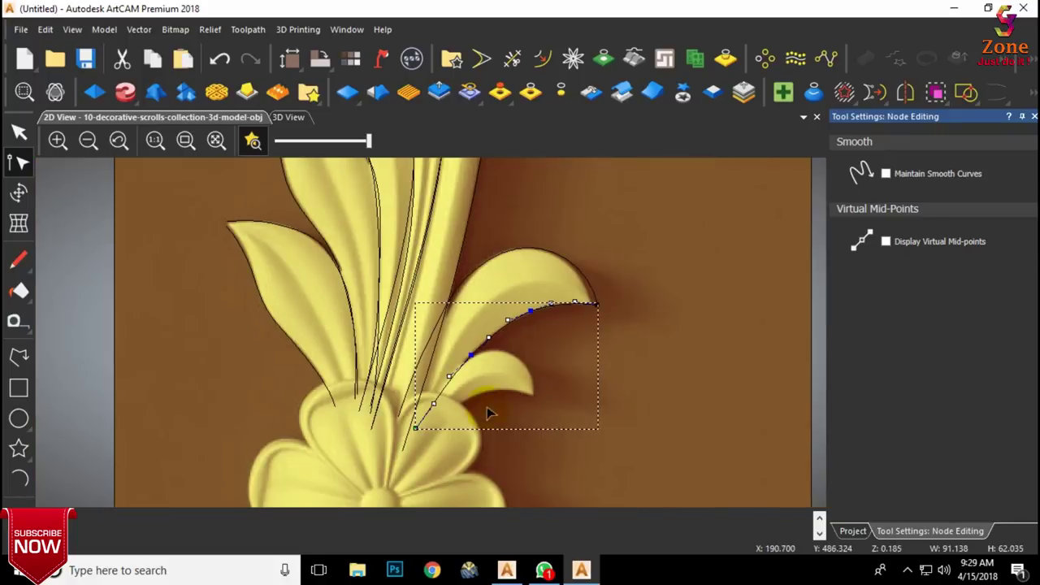
scroll(480, 410, up, 2)
click(590, 292)
Step: Trace the small right-hand leaf's upper edge with a seventeenth polyline from the flower to the leaf's tip
click(26, 358)
click(342, 406)
click(439, 318)
click(526, 292)
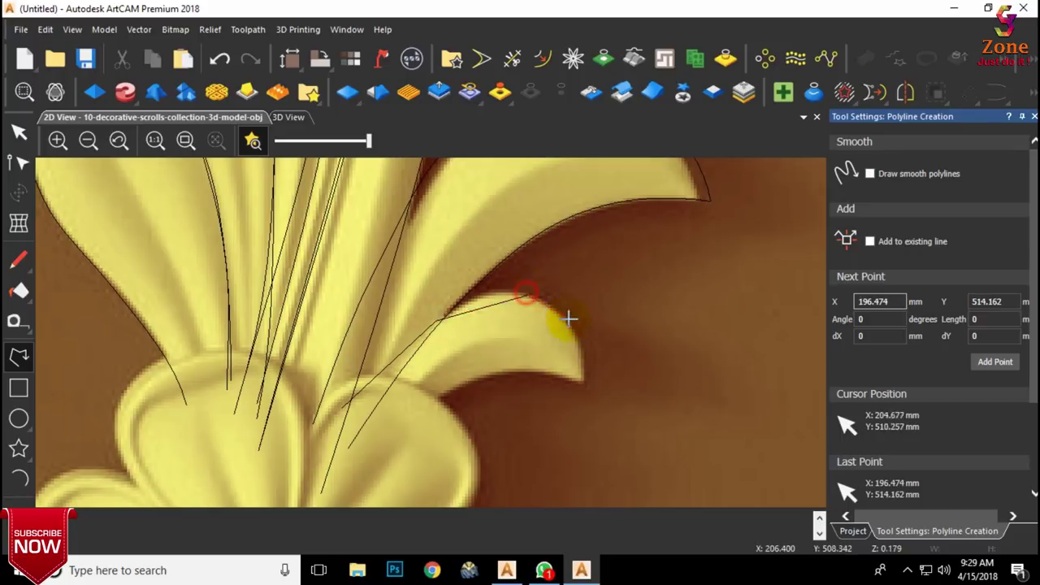
click(588, 387)
key(Escape)
Step: Convert the seventeenth polyline's spans to smooth curves in node editing, fit them to the small leaf's arch, and deselect it
key(n)
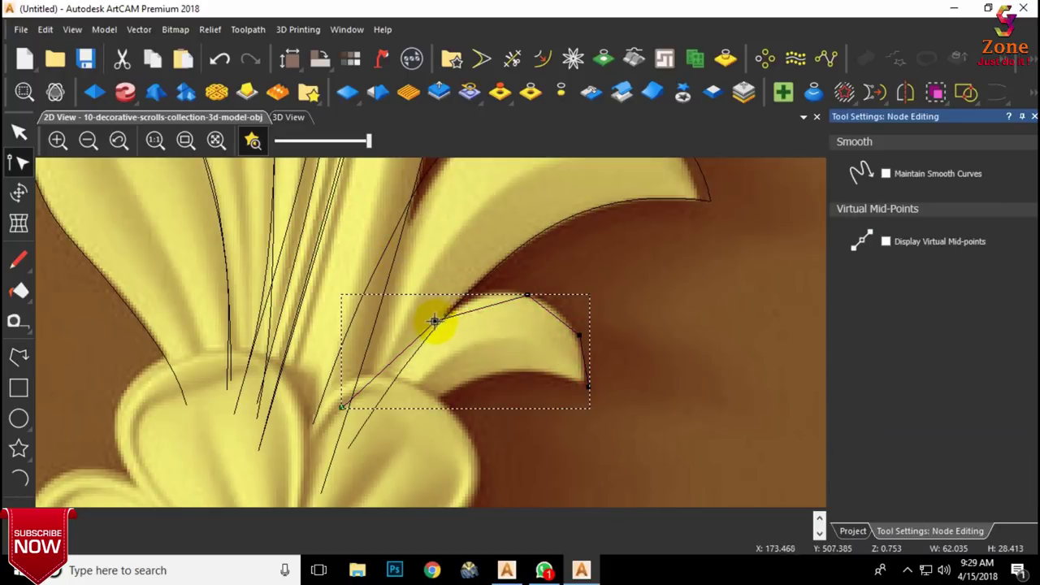
key(s)
key(s)
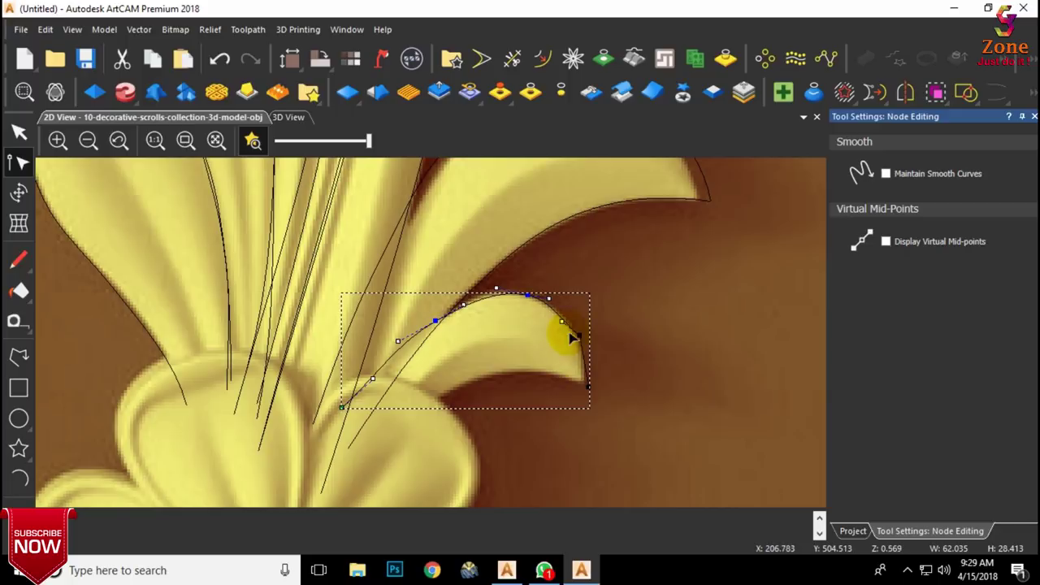
click(437, 322)
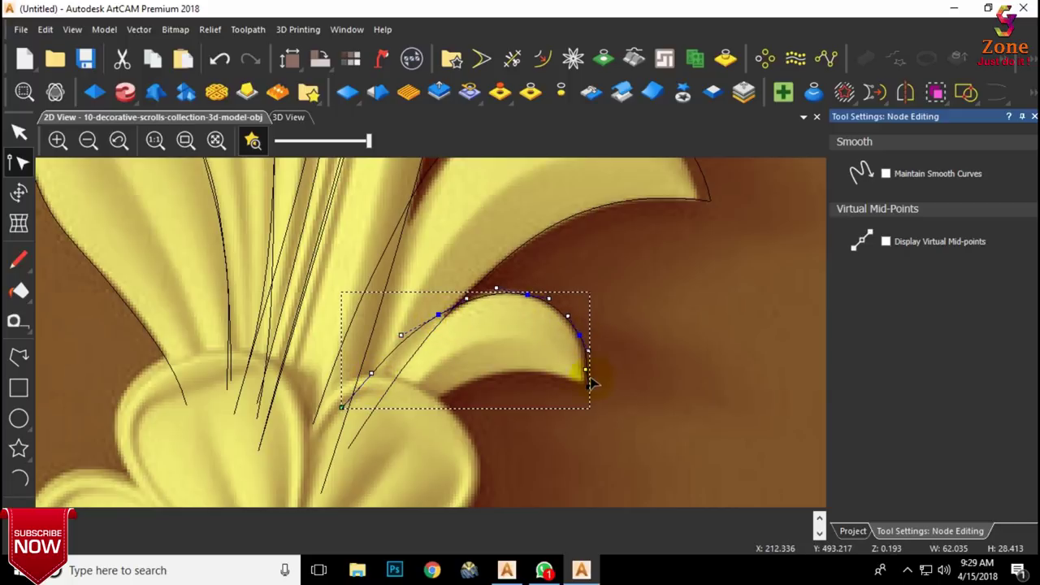
scroll(585, 370, up, 2)
drag(588, 364, 589, 362)
click(622, 340)
scroll(617, 342, down, 2)
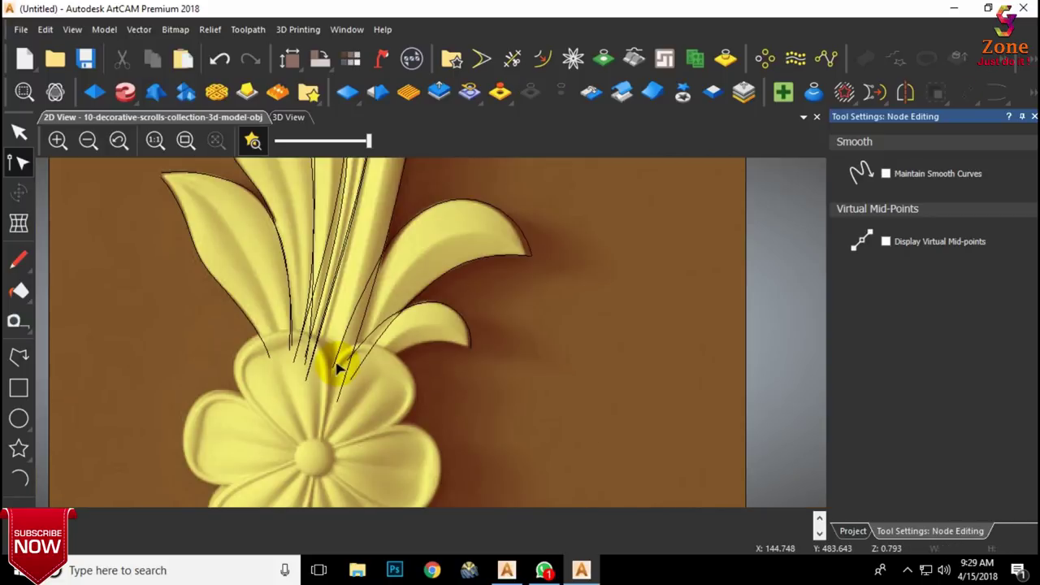
Step: Trace the small right-hand leaf's lower edge with an eighteenth polyline from the flower petal to the leaf's tip
click(12, 361)
scroll(382, 362, up, 1)
click(344, 387)
click(415, 343)
click(500, 319)
click(556, 339)
key(Escape)
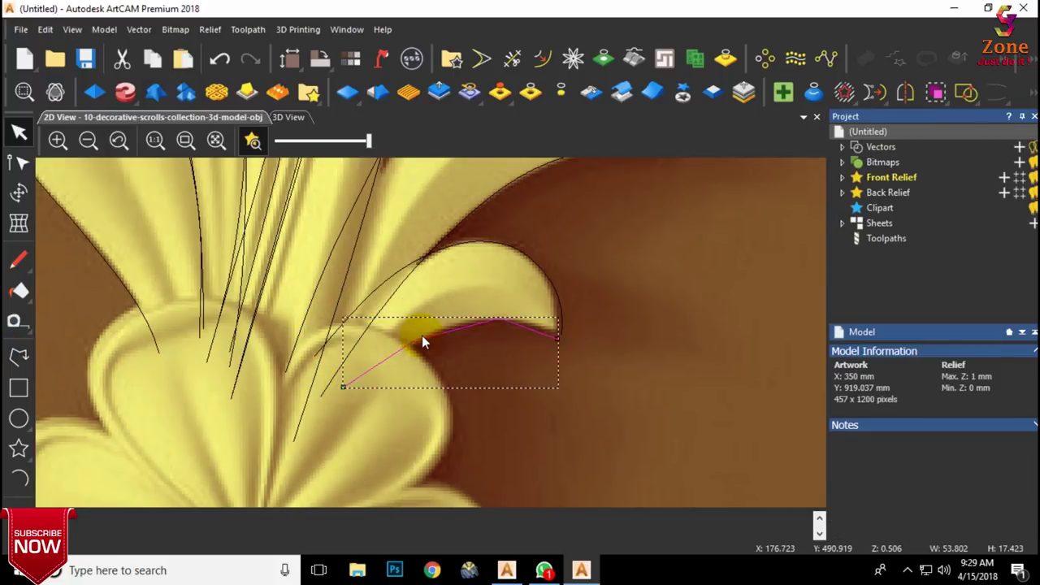
Step: Convert the eighteenth polyline's spans to smooth curves, adjust the control handles near the petal, and deselect it
key(n)
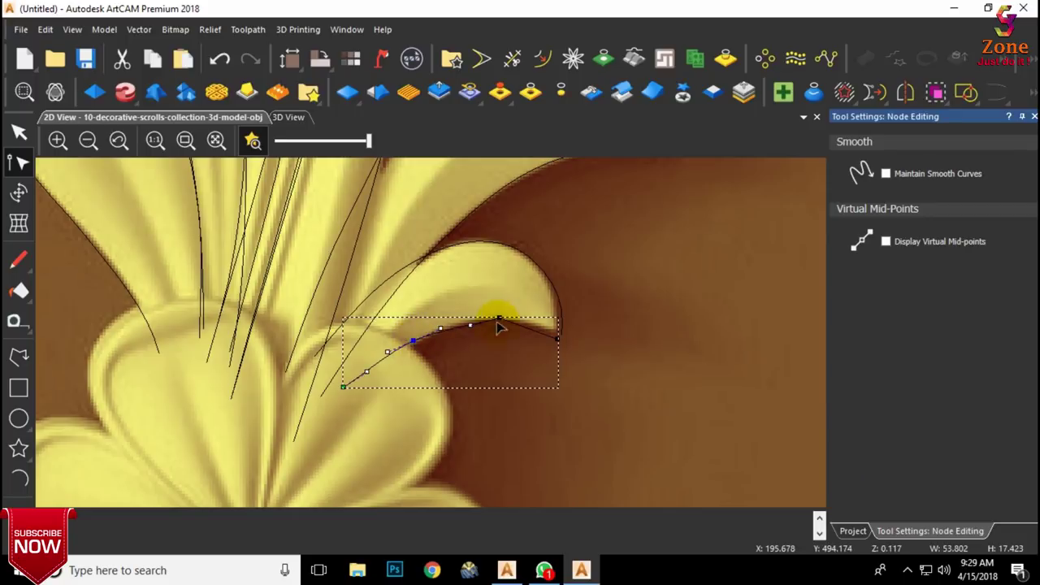
scroll(504, 315, up, 3)
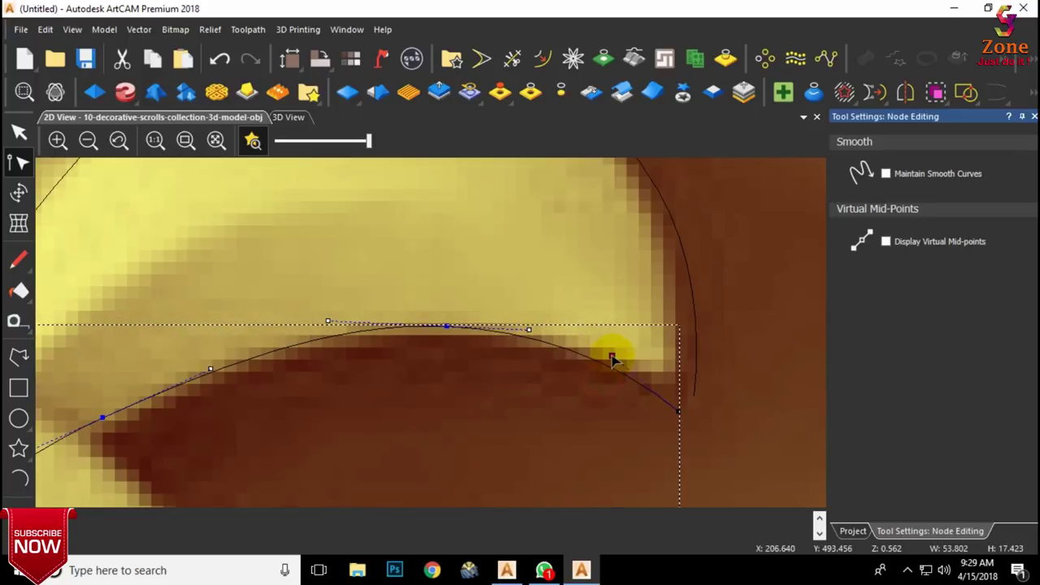
scroll(612, 356, down, 1)
scroll(279, 367, up, 1)
scroll(264, 395, down, 2)
scroll(340, 377, up, 1)
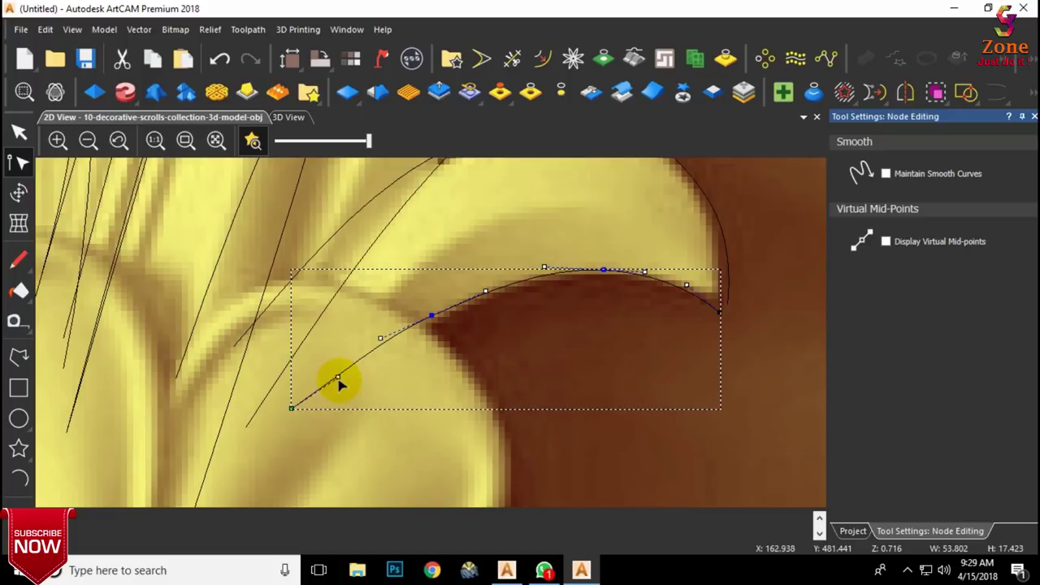
drag(338, 378, 338, 369)
drag(487, 289, 487, 282)
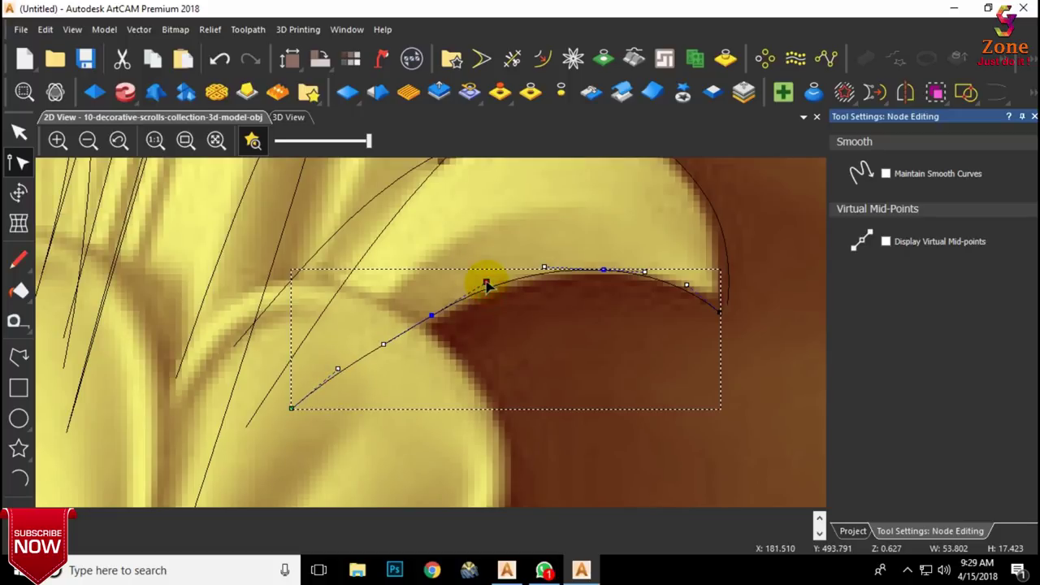
click(506, 319)
Step: Display the vectors over the relief in the 3D view and set the model to the top view
scroll(430, 329, down, 3)
scroll(420, 314, down, 2)
scroll(410, 256, up, 2)
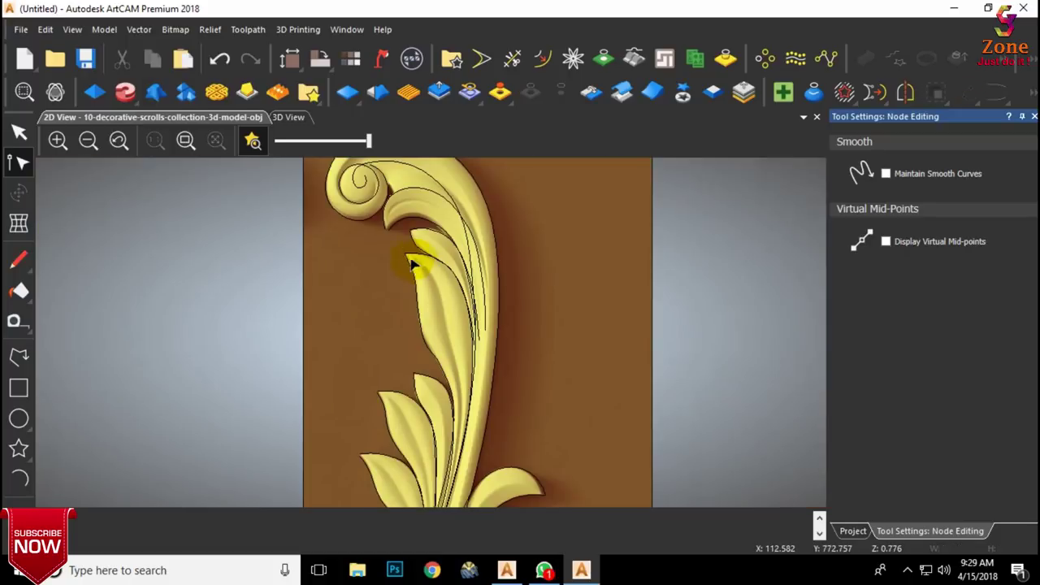
click(290, 118)
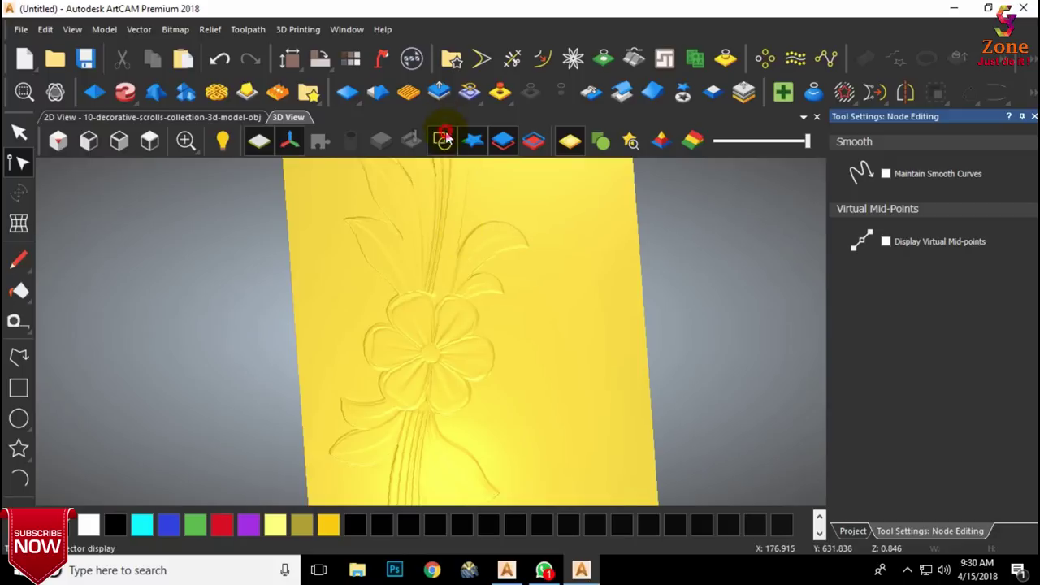
click(445, 136)
scroll(447, 284, down, 4)
scroll(429, 209, up, 6)
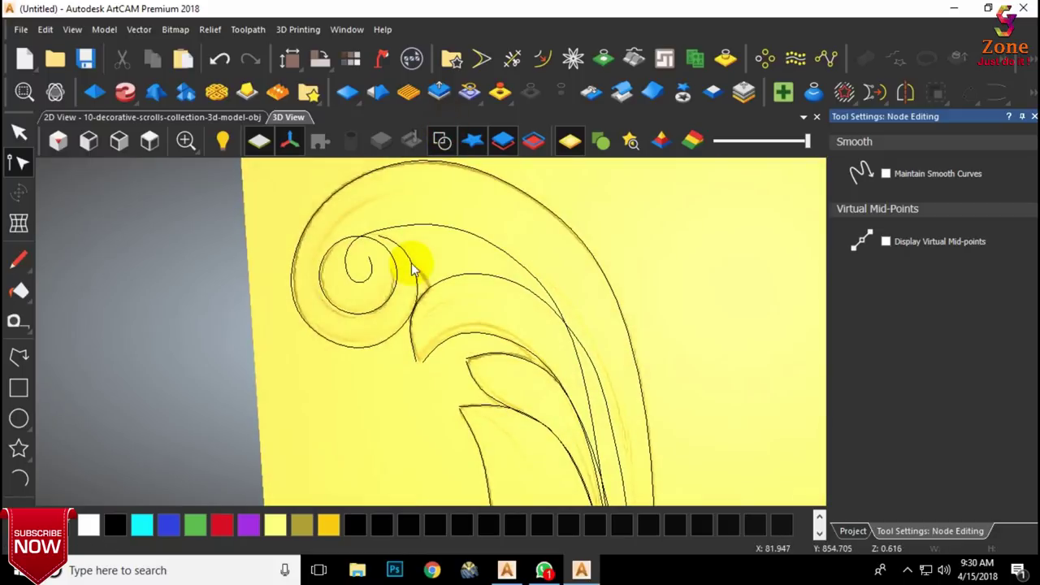
click(148, 142)
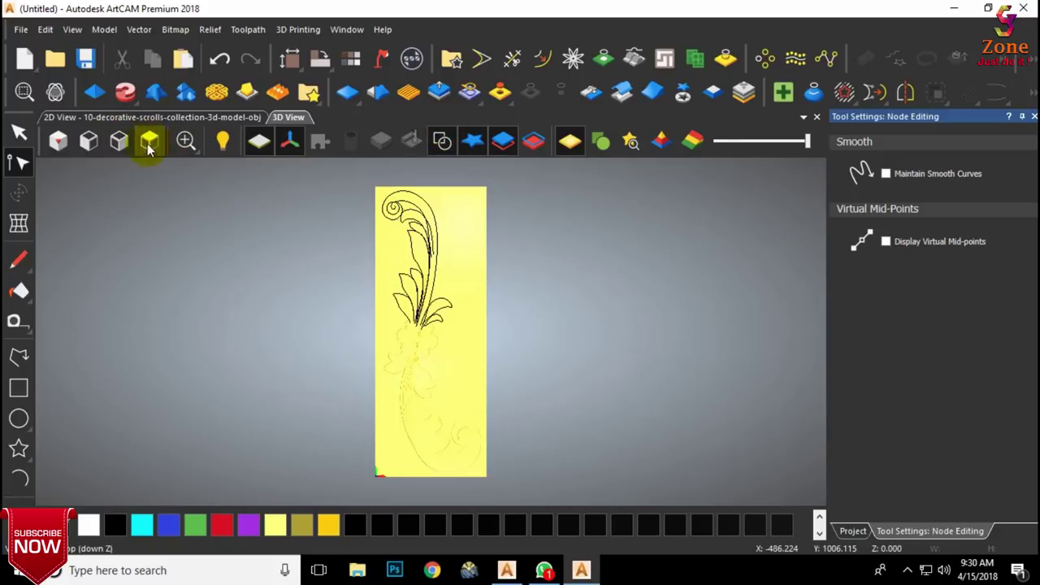
Step: Draw two connected arcs in the 2D view beside the upper scroll, with radii of about 14 mm and 23 mm
click(163, 118)
scroll(441, 197, down, 2)
scroll(437, 297, up, 4)
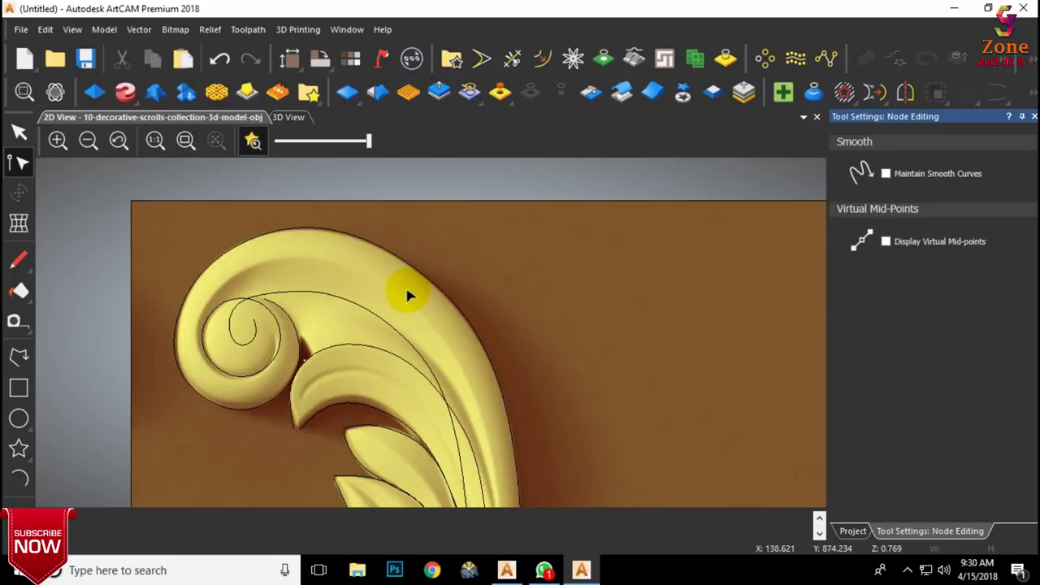
scroll(483, 297, down, 3)
scroll(463, 371, up, 4)
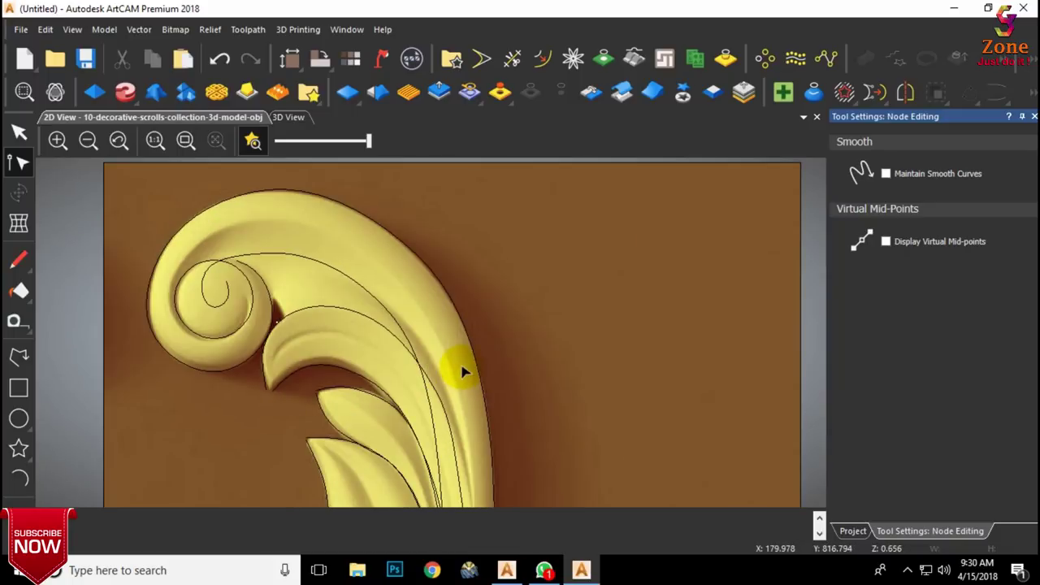
click(25, 483)
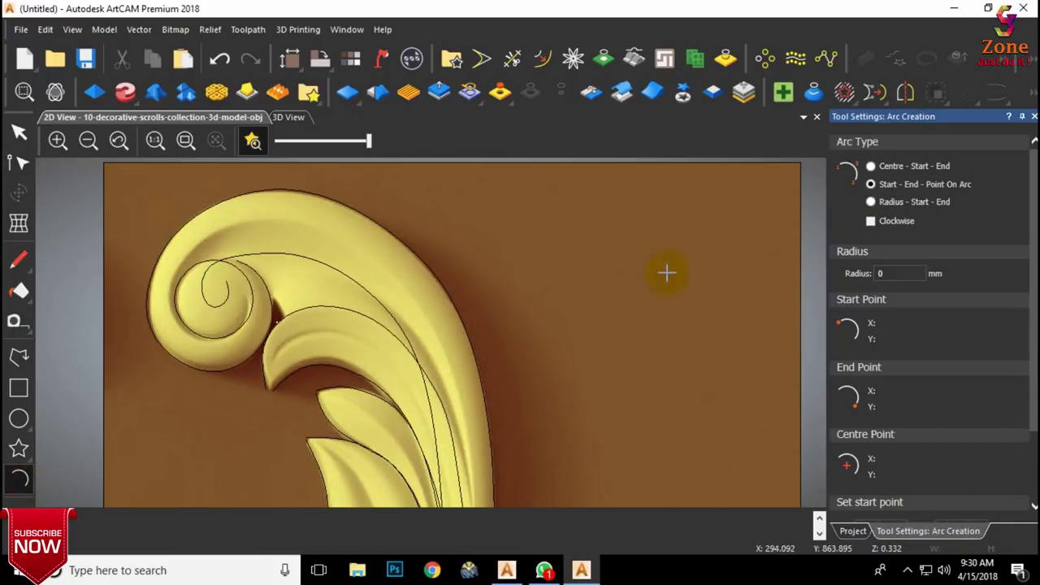
click(564, 280)
scroll(546, 285, up, 1)
scroll(546, 285, down, 1)
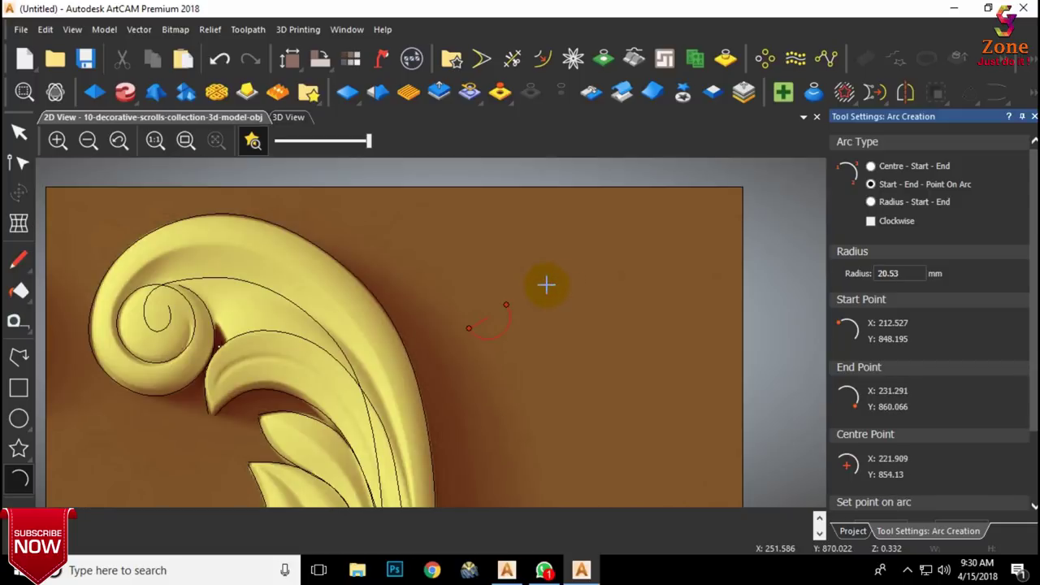
click(481, 306)
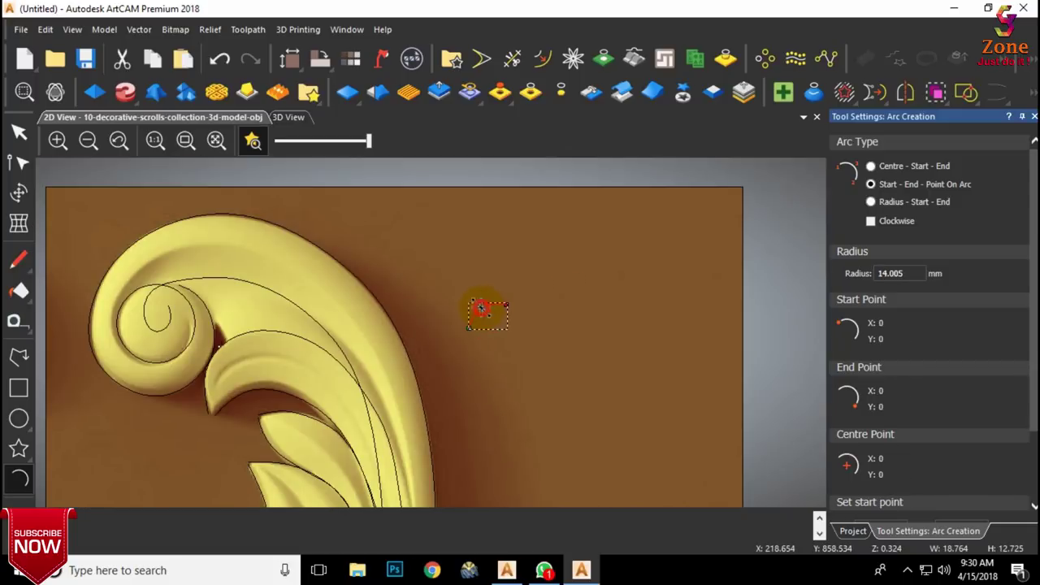
click(522, 325)
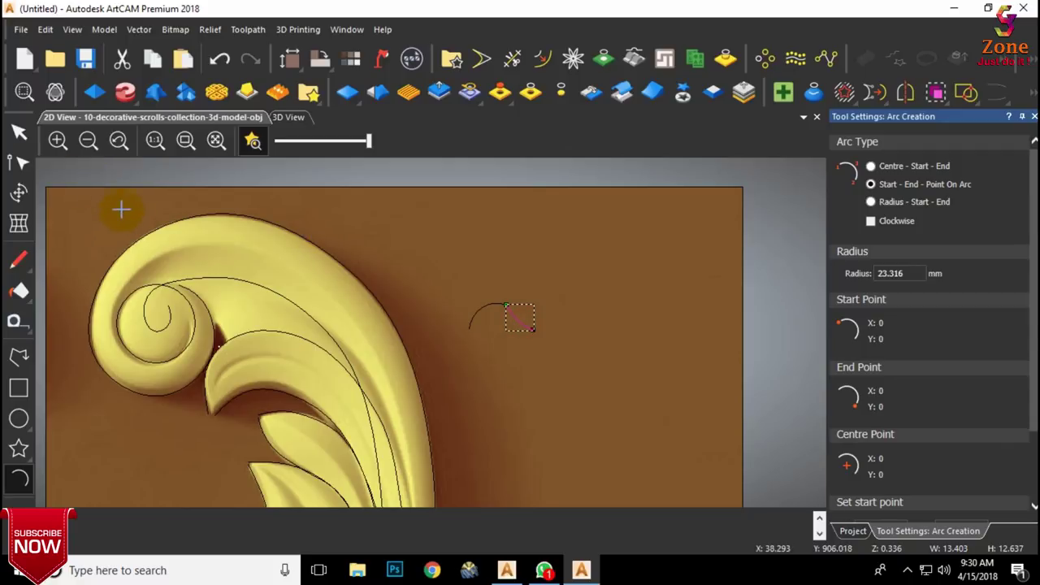
Step: Select both arcs and join them into one open profile vector
click(19, 132)
click(488, 252)
drag(571, 284, 437, 332)
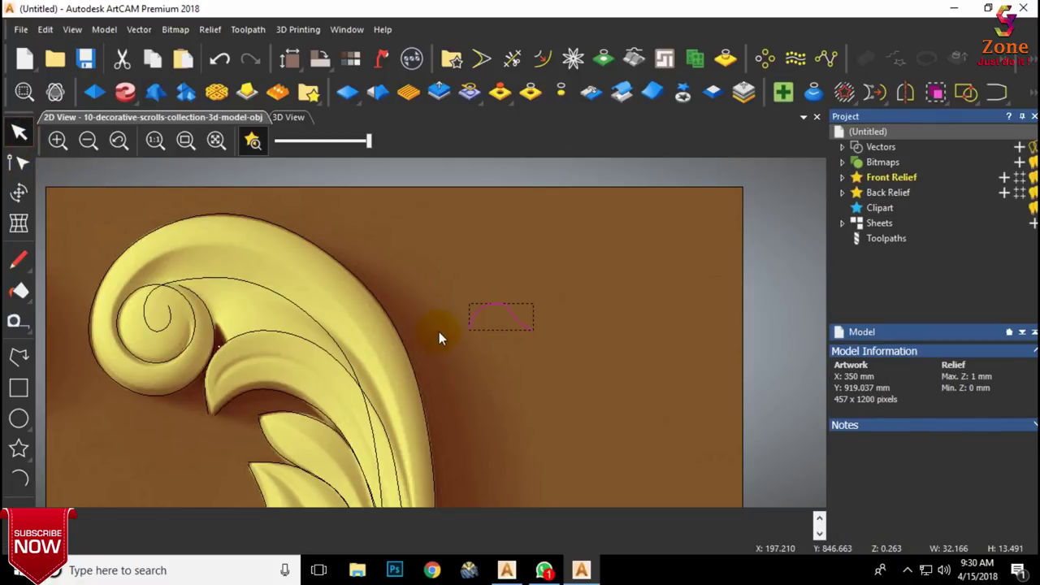
key(j)
click(759, 170)
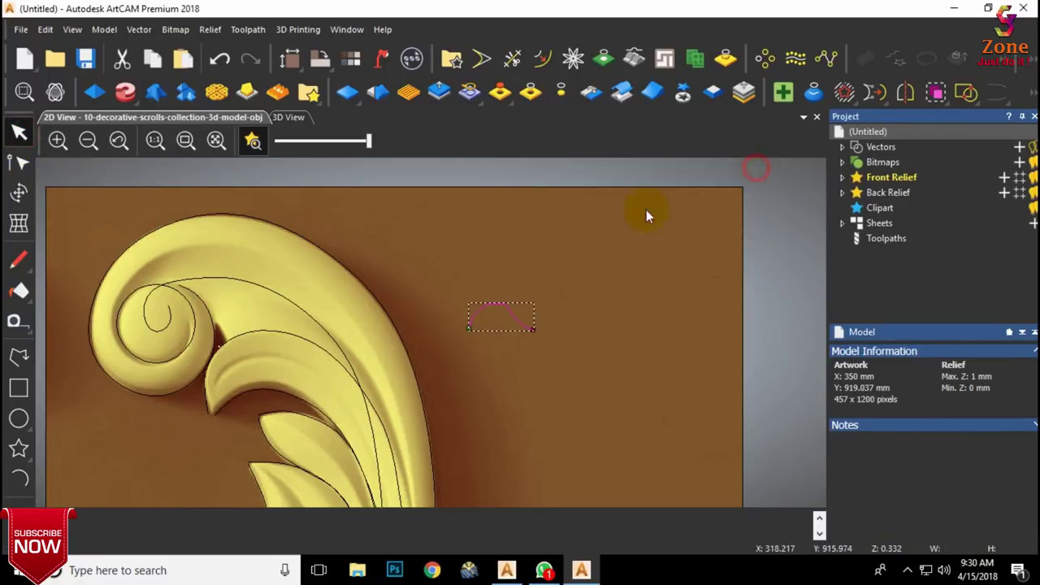
Step: Mirror a copy of the joined profile to its right, and place another copy of the original profile just below
click(905, 92)
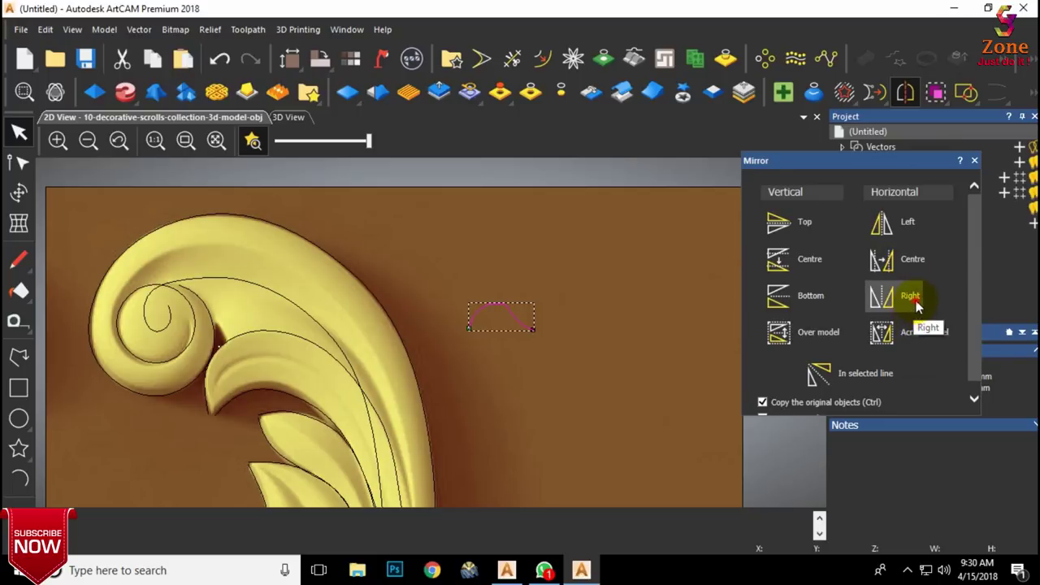
click(974, 160)
click(507, 306)
click(503, 306)
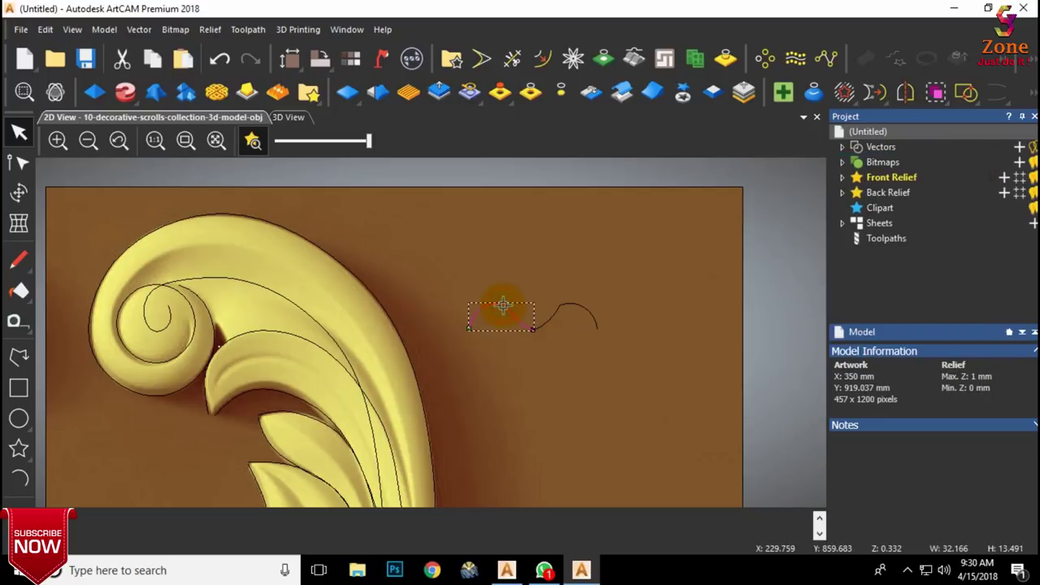
drag(502, 306, 509, 350)
scroll(513, 351, up, 1)
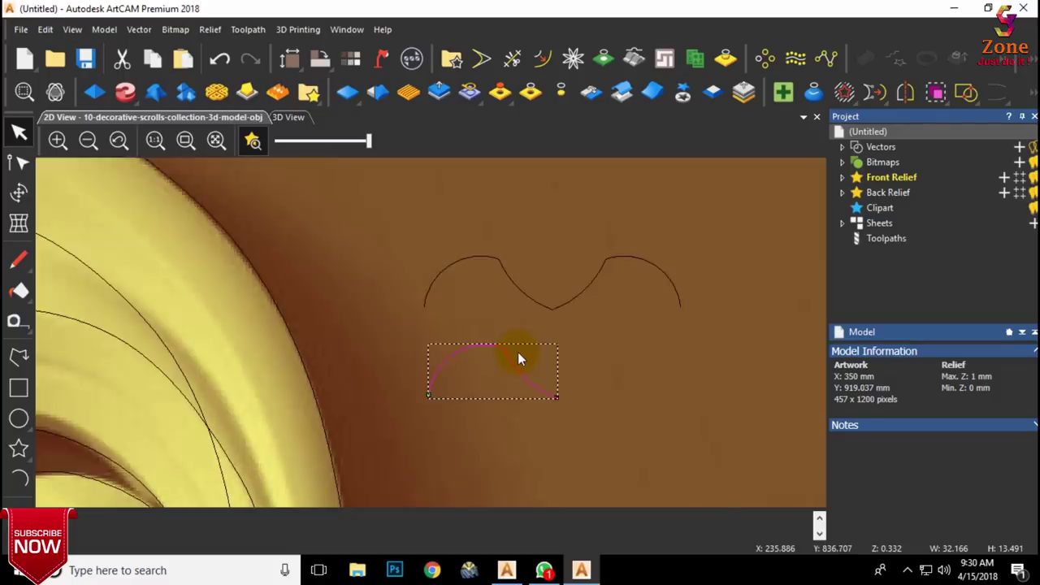
Step: Flatten the lower profile copy's arch in node editing by moving its middle node down and reshaping the falling span
scroll(517, 352, down, 2)
scroll(415, 460, up, 2)
scroll(411, 458, down, 2)
scroll(410, 458, up, 2)
scroll(410, 458, down, 2)
scroll(409, 458, up, 1)
scroll(428, 403, down, 2)
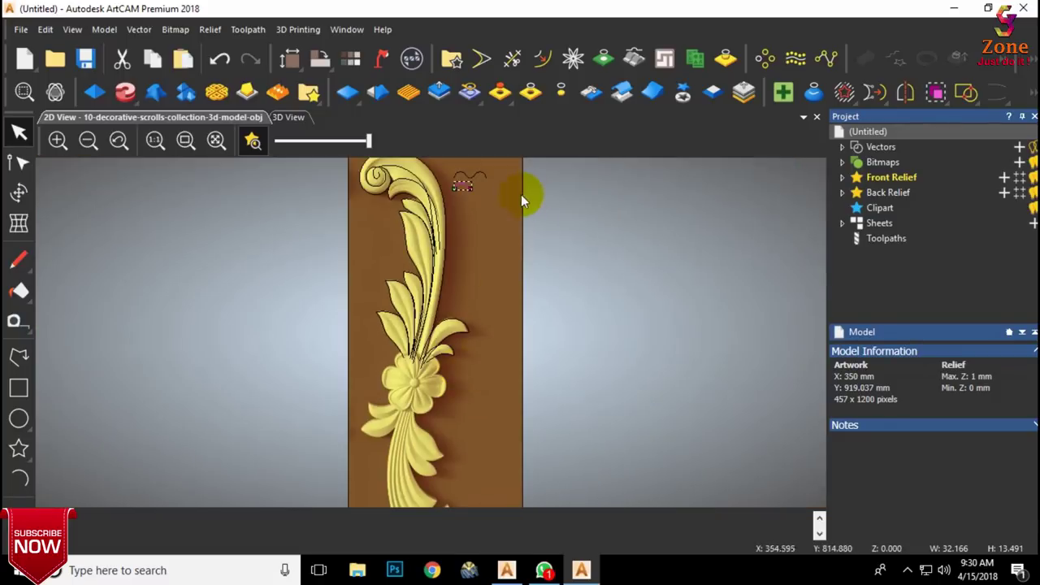
scroll(479, 189, up, 2)
scroll(424, 413, up, 2)
click(522, 359)
click(390, 282)
scroll(417, 290, down, 1)
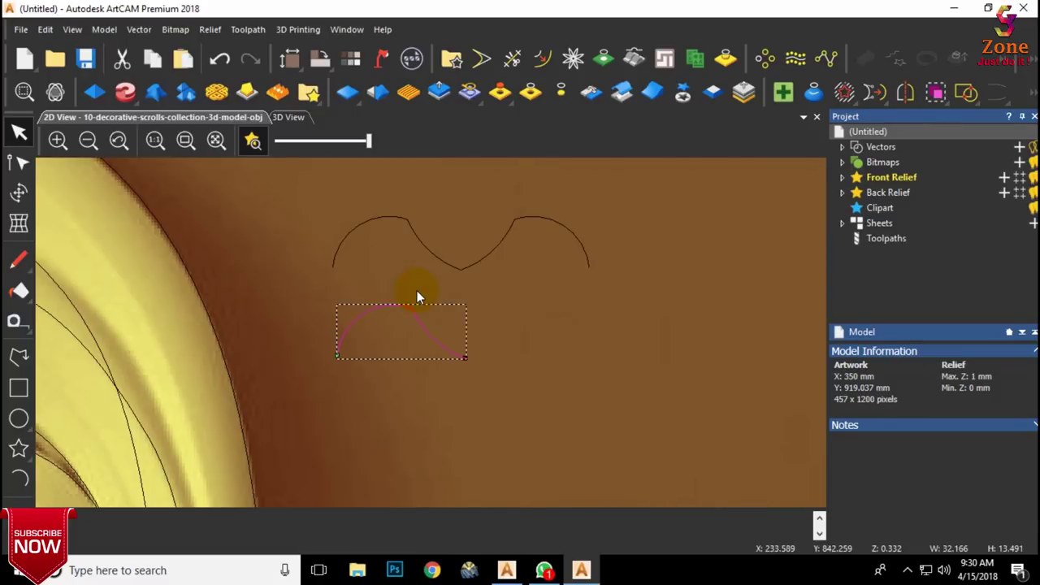
key(n)
drag(412, 308, 419, 324)
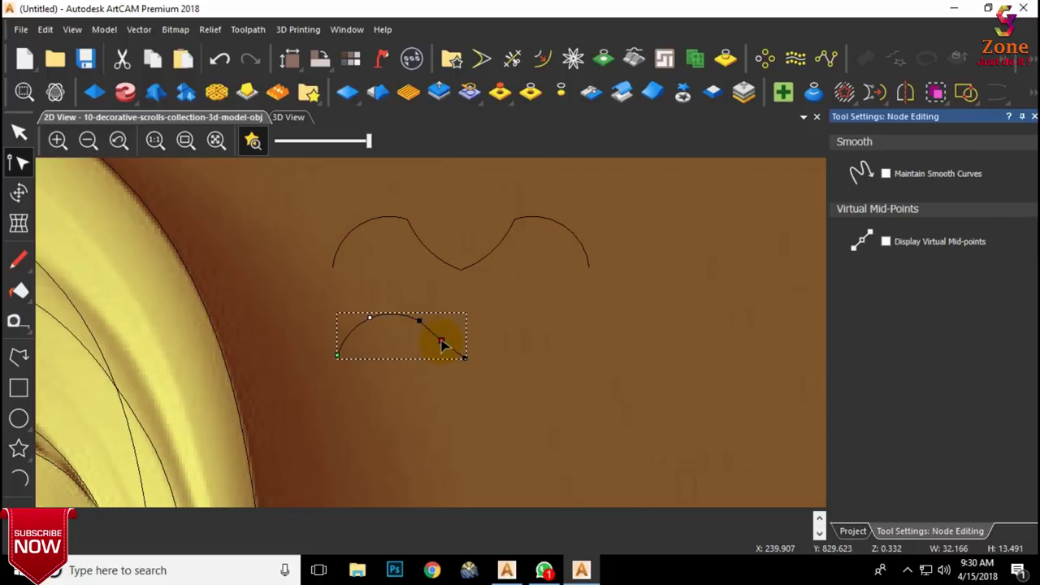
click(498, 324)
Step: Mirror a copy of the flattened lower profile to its right
scroll(499, 323, down, 2)
click(415, 339)
click(905, 93)
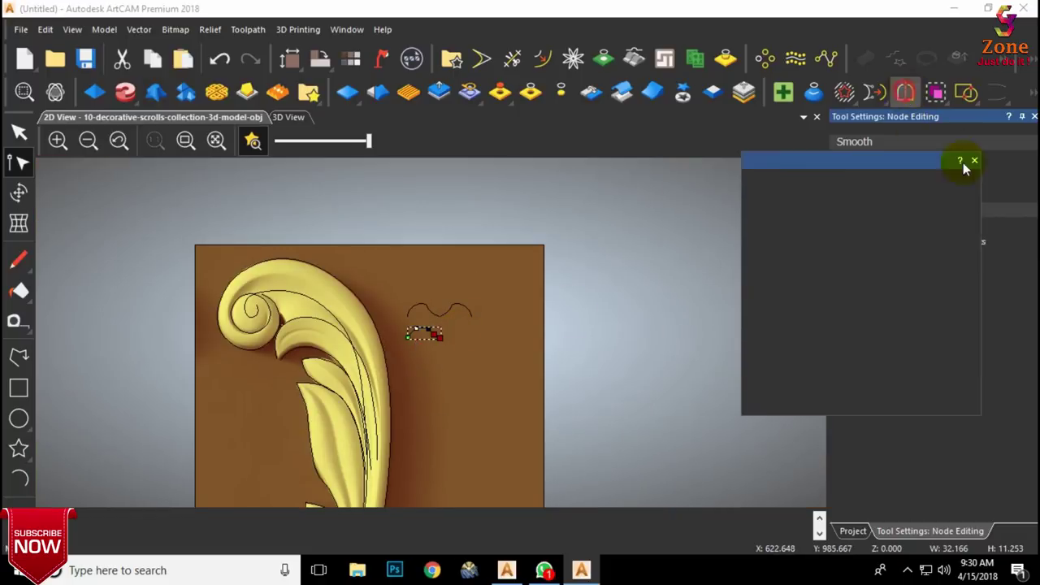
click(914, 297)
click(974, 160)
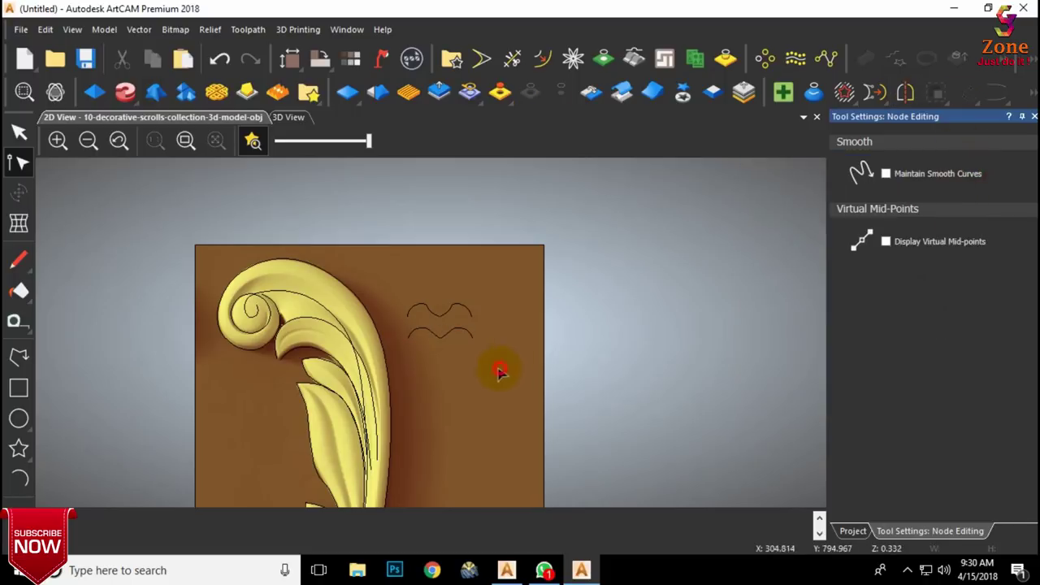
Step: Add a new relief layer to the Front Relief with the 3D view shown, and hide the original Relief Layer
scroll(439, 345, up, 2)
scroll(475, 292, down, 3)
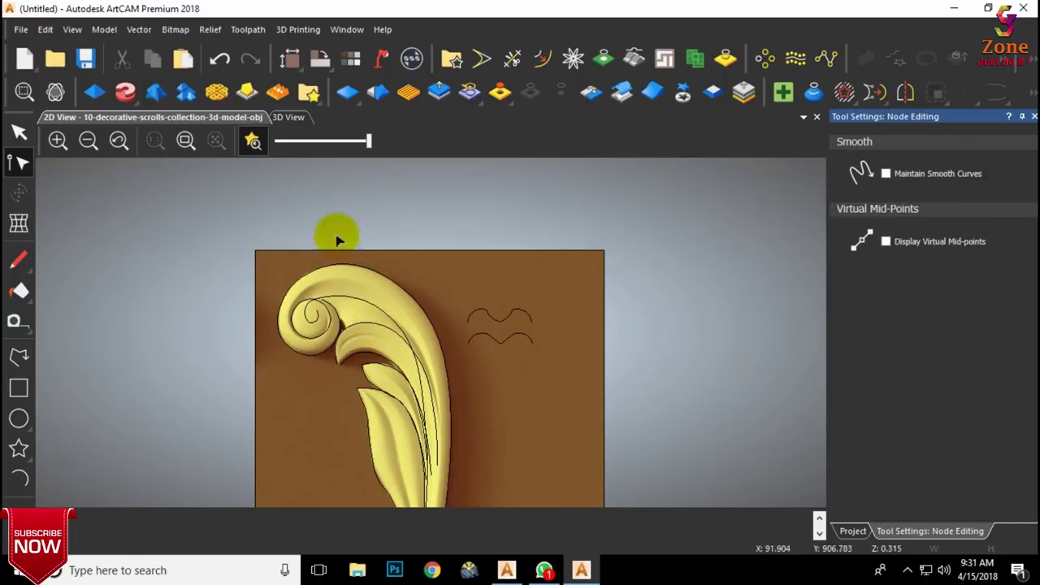
click(288, 117)
click(855, 532)
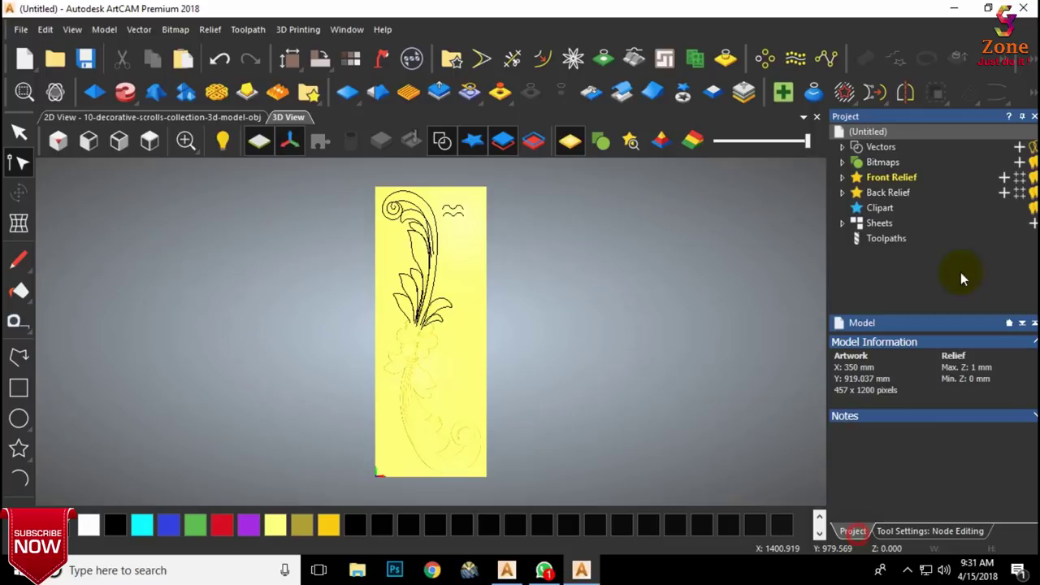
click(842, 178)
click(1004, 177)
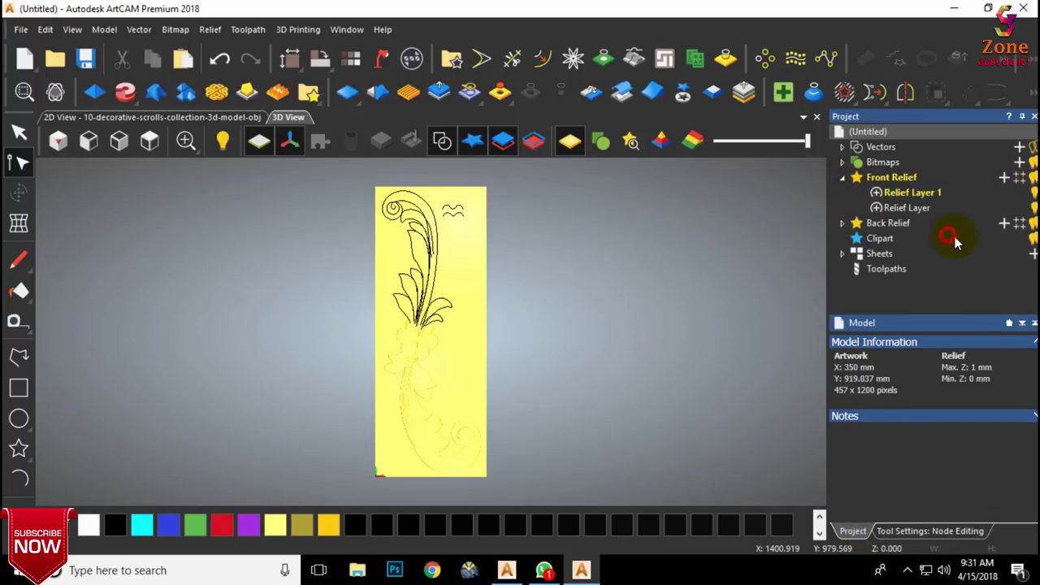
click(1034, 208)
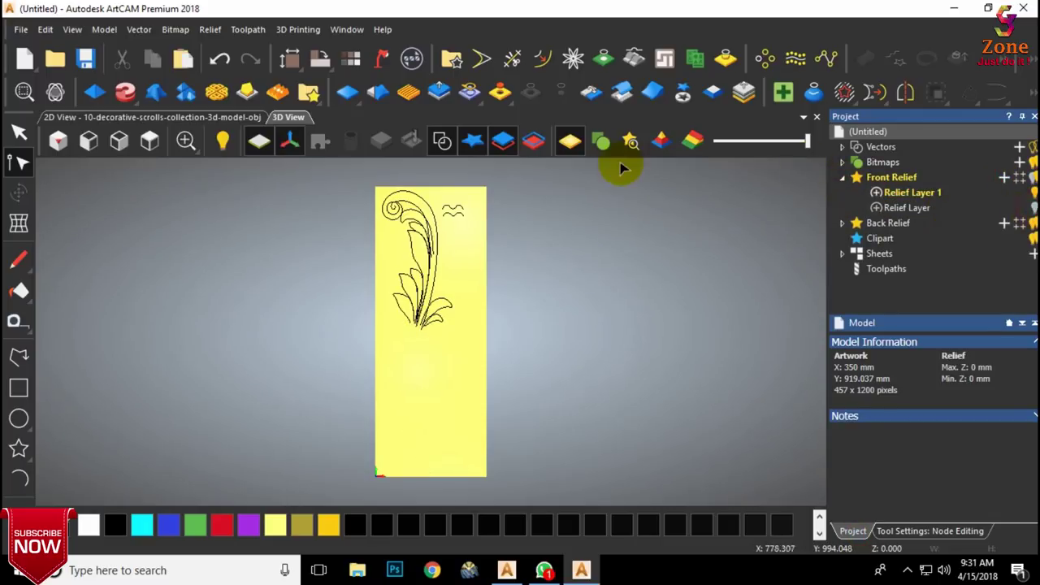
Step: Start a two-rail sweep along the two outer curves of the tall scroll stem, adding the upper profile as the first cross section
scroll(425, 227, up, 3)
scroll(424, 223, down, 1)
scroll(422, 219, up, 1)
click(405, 228)
shift+click(405, 246)
drag(127, 95, 125, 132)
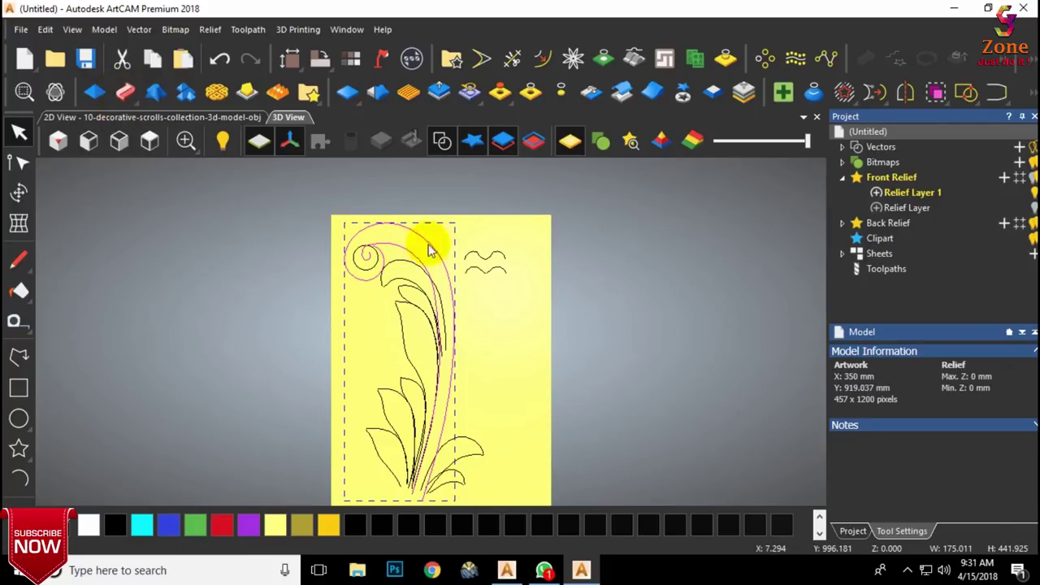
scroll(422, 244, up, 1)
click(489, 253)
click(876, 366)
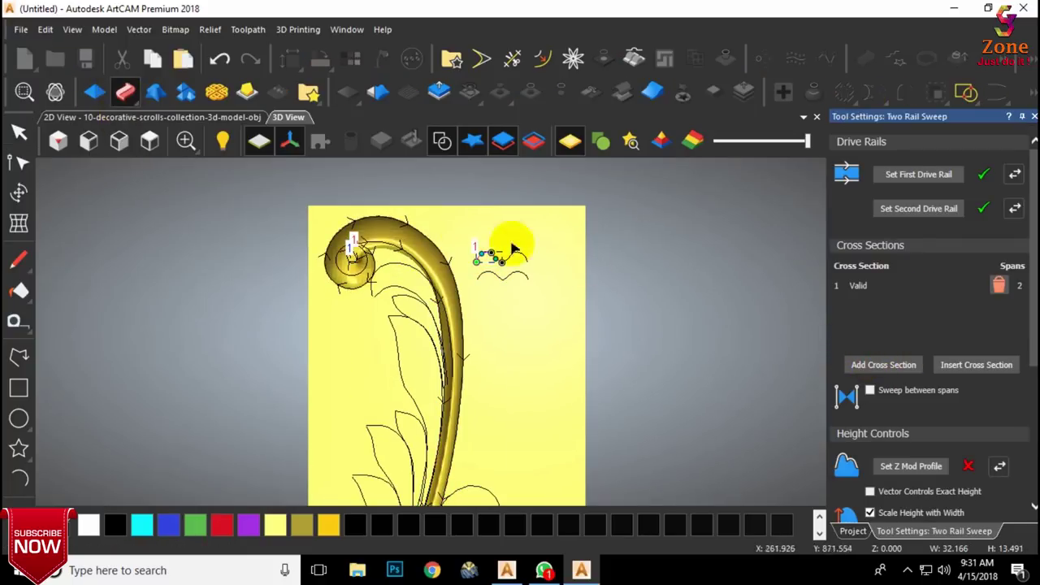
Step: Add the upper profile as the second cross section and the flattened lower profile as the third and fourth
click(883, 364)
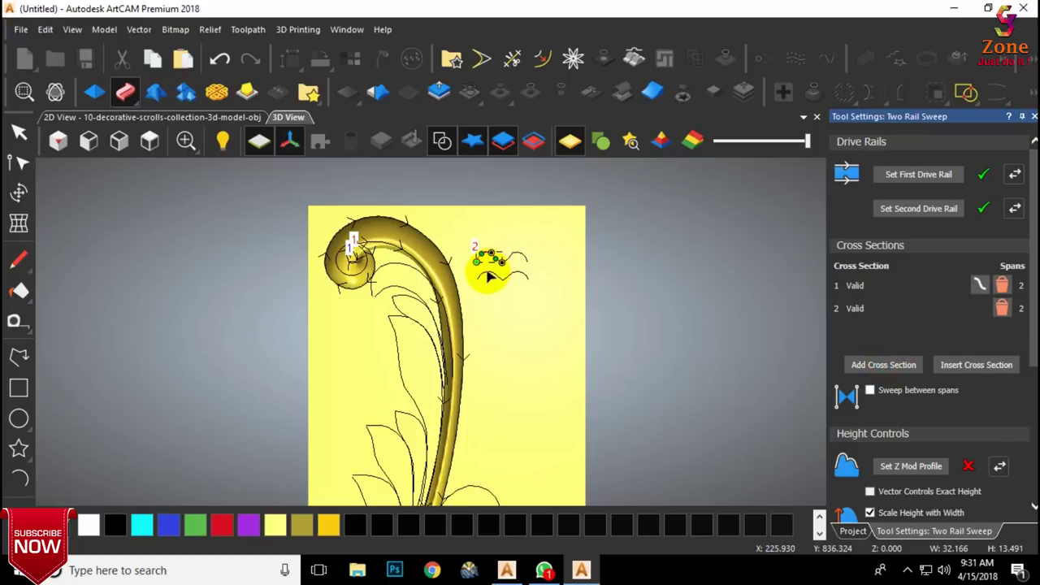
click(896, 366)
drag(446, 356, 439, 284)
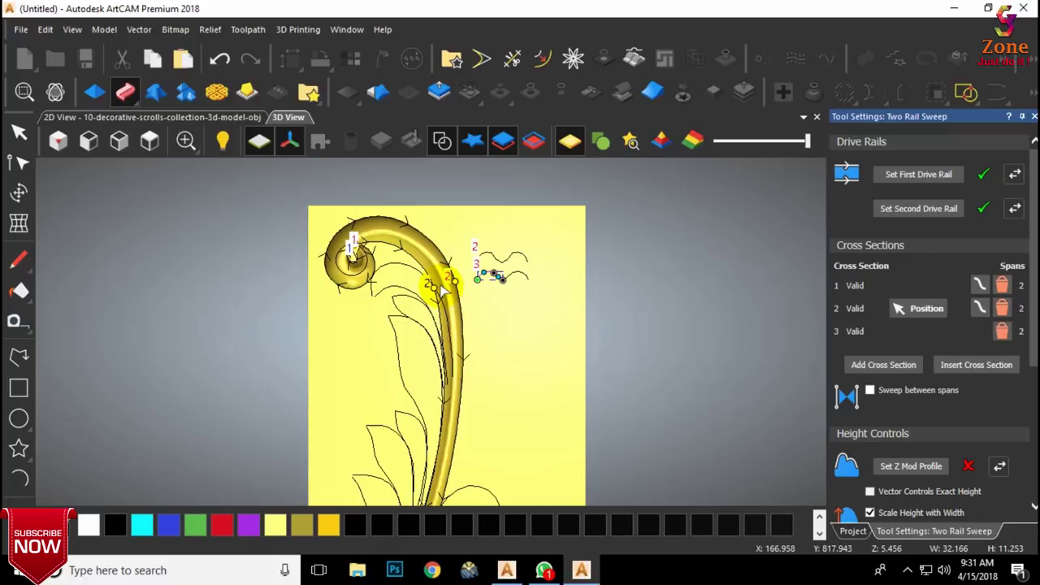
scroll(496, 355, down, 2)
click(876, 366)
Step: Position the second cross section at the crown of the scroll's arch and the third partway down the stem
scroll(434, 239, up, 2)
drag(370, 279, 364, 277)
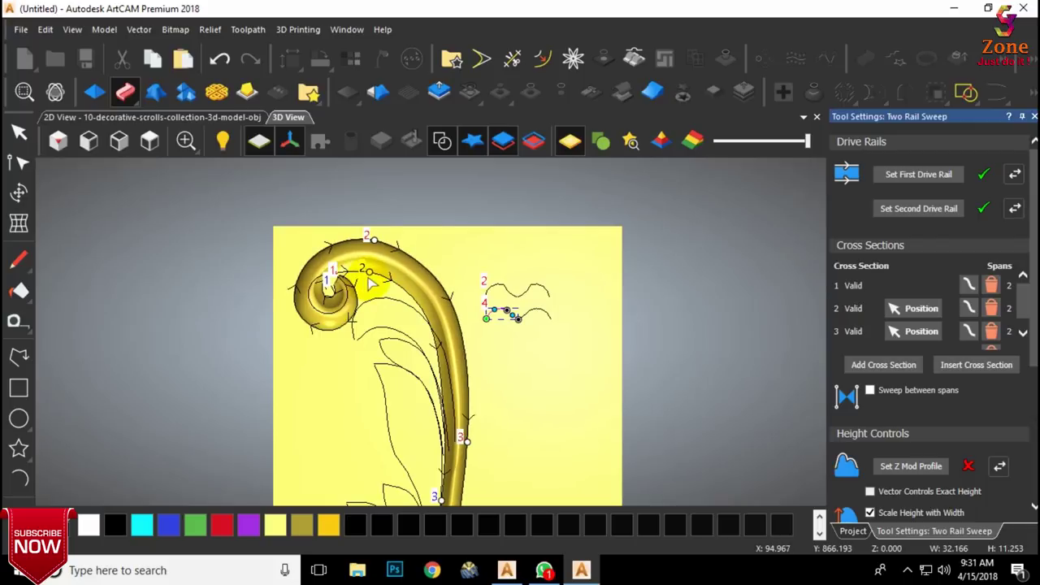
scroll(319, 286, up, 3)
middle_drag(320, 286, 446, 294)
scroll(446, 294, down, 5)
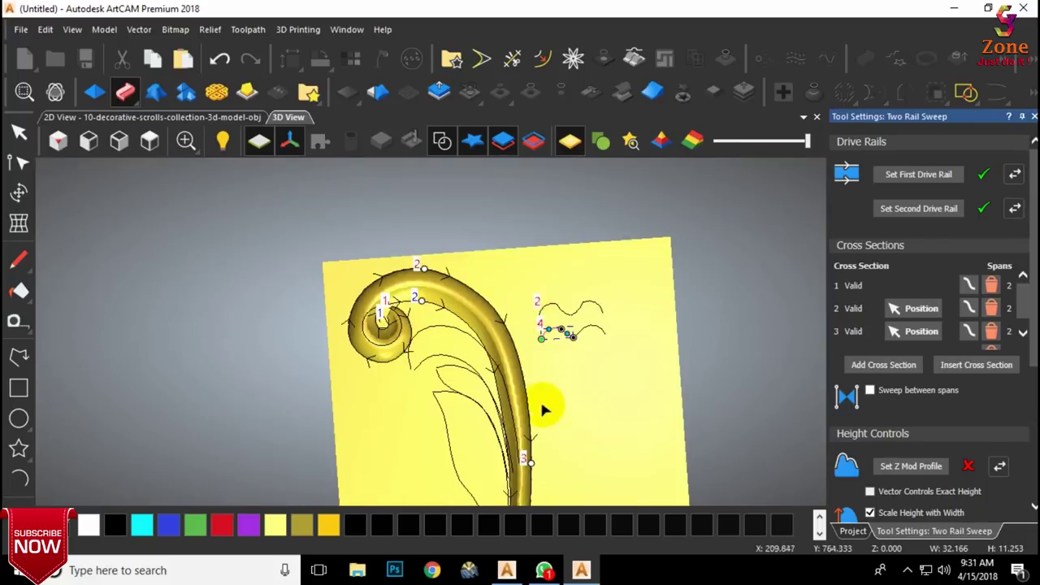
scroll(500, 475, up, 2)
drag(497, 496, 502, 423)
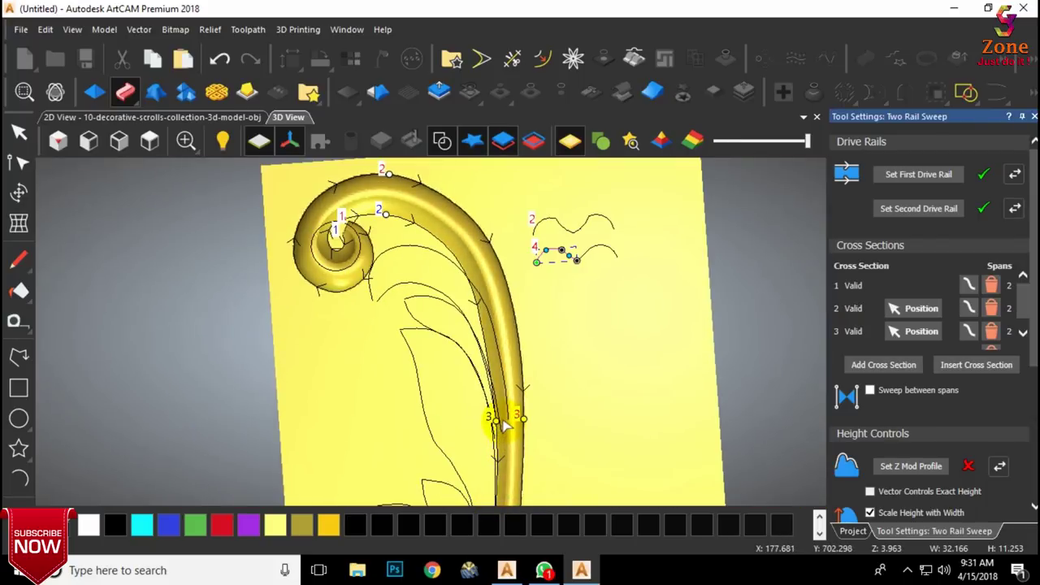
Step: Examine the swept preview along the stem and around the spiral from several angles
scroll(441, 246, up, 2)
scroll(441, 247, up, 1)
middle_drag(441, 247, 541, 244)
scroll(464, 270, down, 2)
scroll(463, 325, up, 2)
scroll(463, 471, down, 3)
scroll(450, 458, up, 4)
mouse_move(450, 458)
middle_down()
mouse_move(554, 308)
mouse_move(457, 443)
middle_up()
scroll(456, 443, down, 4)
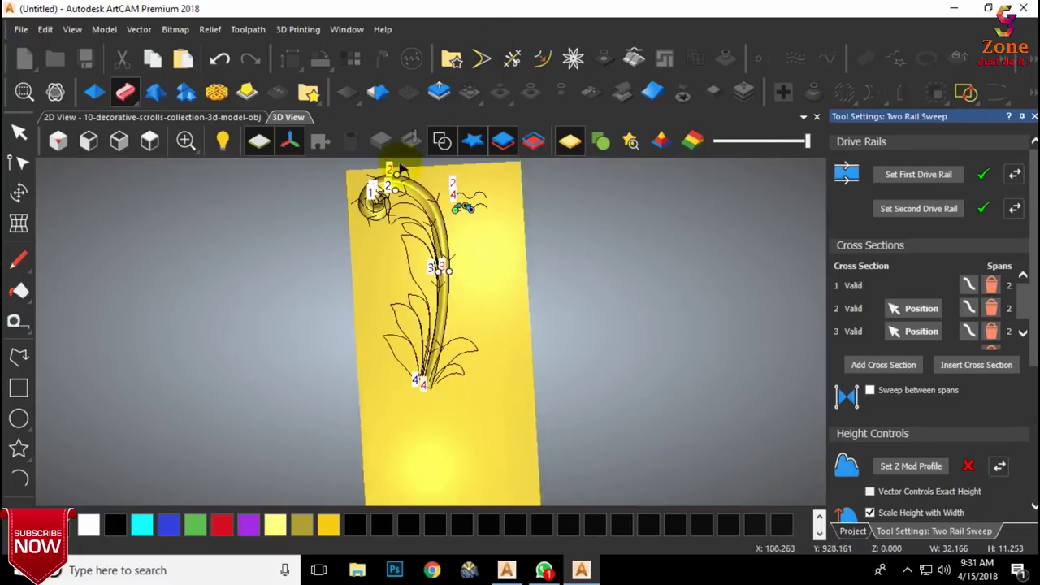
scroll(394, 166, up, 5)
middle_drag(379, 198, 433, 193)
scroll(917, 372, down, 3)
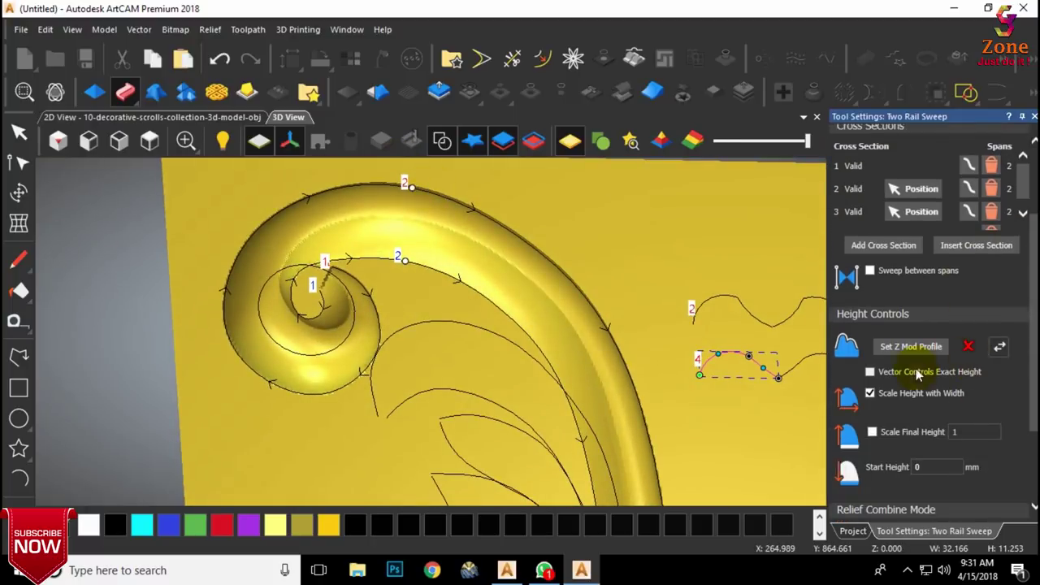
Step: Scale the sweep's final height to 10
click(873, 433)
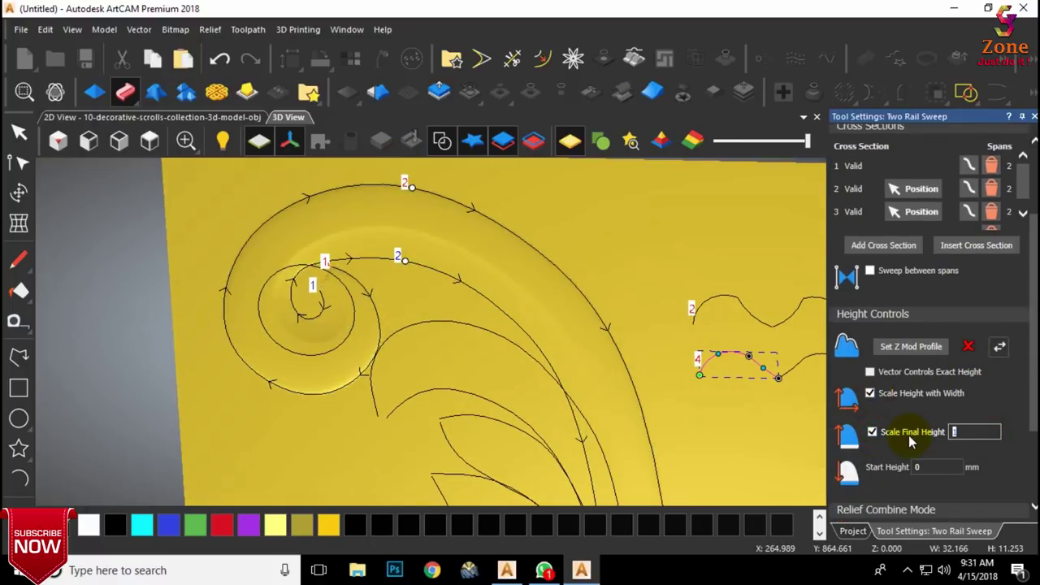
text(10)
scroll(613, 346, up, 2)
middle_drag(550, 362, 443, 365)
scroll(435, 349, down, 1)
scroll(424, 334, up, 1)
scroll(425, 304, down, 2)
scroll(301, 206, up, 2)
Step: Shift the second cross section along both rails from the arch around into the lower part of the spiral
drag(382, 277, 286, 273)
mouse_move(403, 177)
mouse_down()
mouse_move(293, 182)
mouse_move(195, 229)
mouse_up()
drag(285, 274, 236, 298)
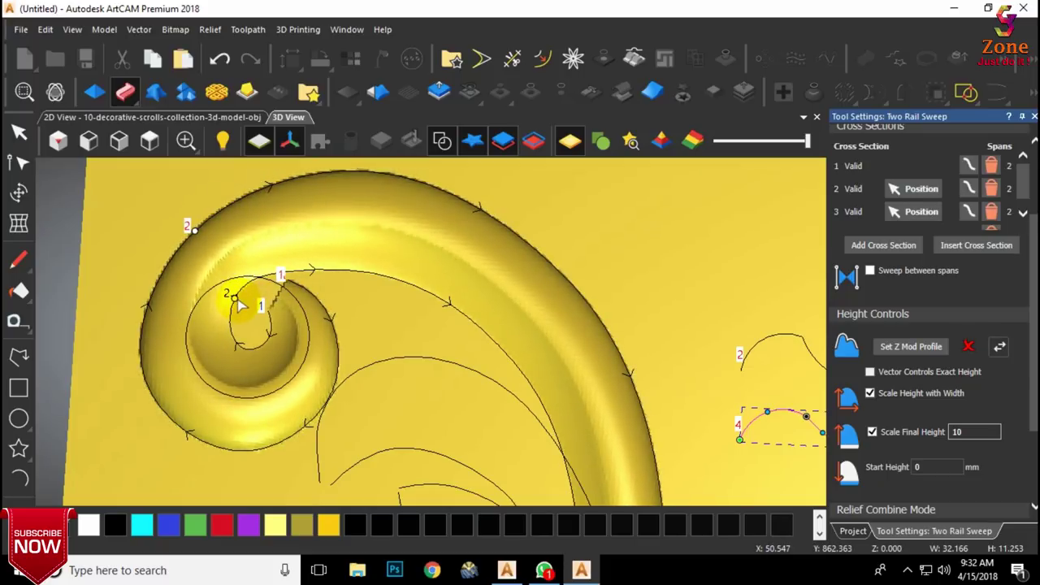
drag(198, 231, 144, 321)
drag(234, 299, 234, 337)
mouse_move(144, 322)
mouse_down()
mouse_move(133, 374)
mouse_move(145, 397)
mouse_up()
drag(231, 332, 237, 350)
Step: Turn off scaling the sweep's height with its width
scroll(238, 355, down, 2)
scroll(276, 377, up, 2)
drag(402, 337, 408, 299)
scroll(408, 299, down, 5)
click(869, 392)
scroll(455, 299, up, 5)
drag(478, 294, 451, 329)
scroll(469, 362, down, 1)
scroll(468, 362, up, 2)
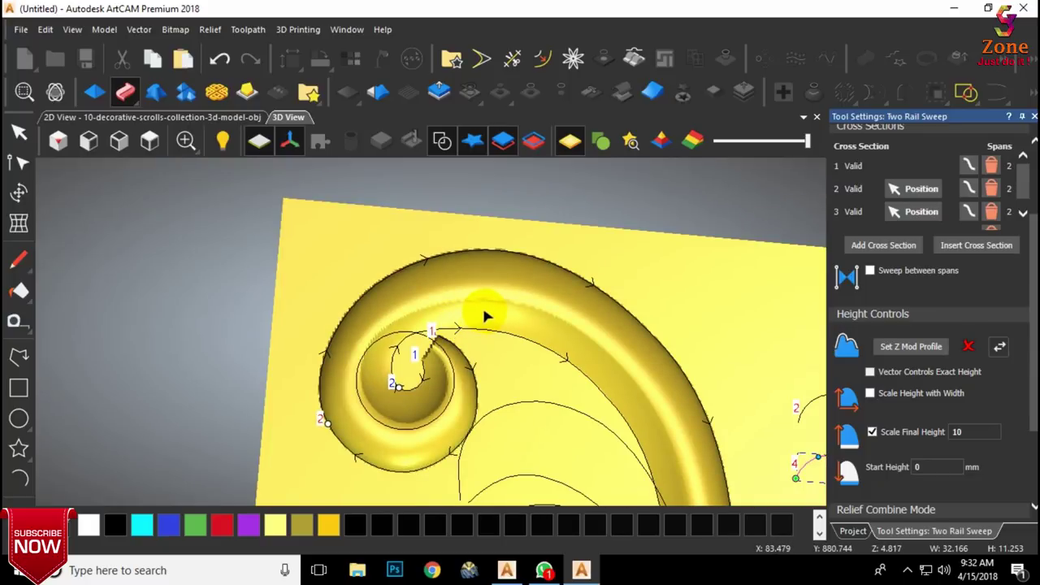
Step: Apply the two-rail sweep to the relief layer and close its settings
scroll(491, 327, down, 6)
scroll(480, 457, up, 3)
scroll(947, 480, down, 3)
click(944, 510)
click(1003, 510)
scroll(455, 349, down, 3)
scroll(397, 272, up, 3)
scroll(462, 246, up, 2)
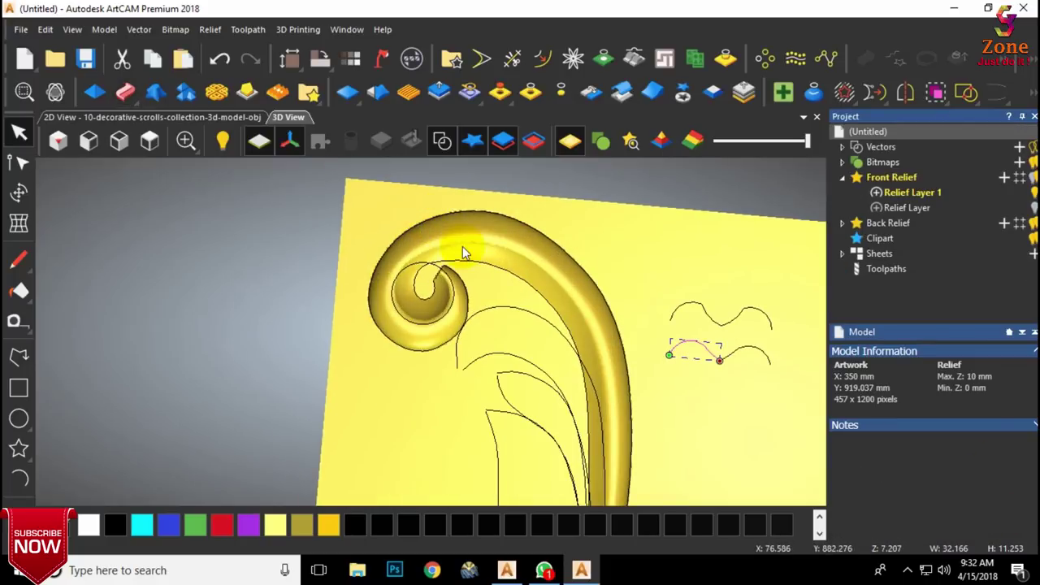
Step: Nudge the circle in the spiral's eye slightly to align it with the inner edge of the swept scroll
click(150, 141)
scroll(398, 208, up, 6)
click(452, 220)
click(392, 221)
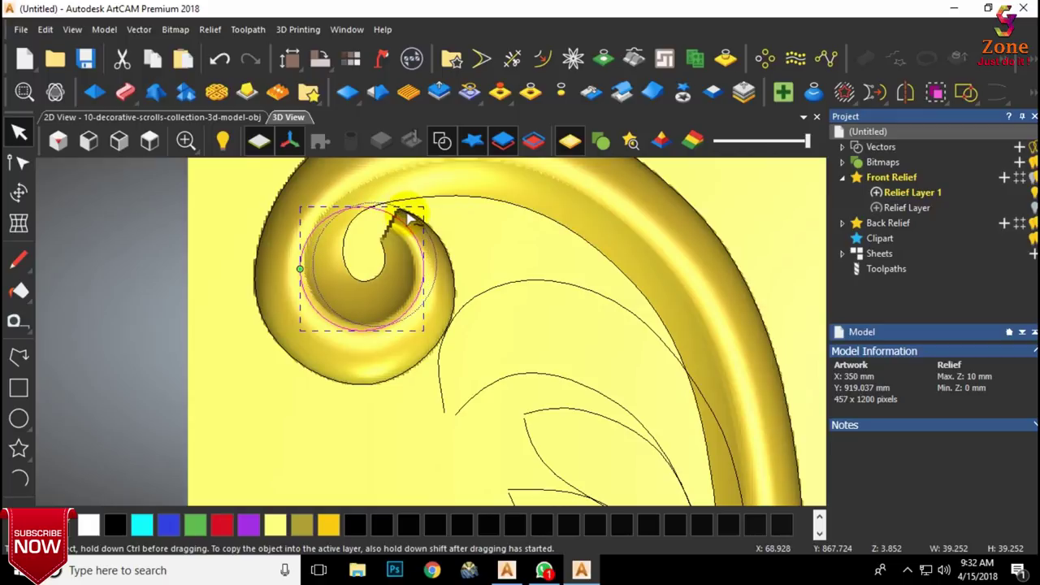
drag(407, 213, 408, 213)
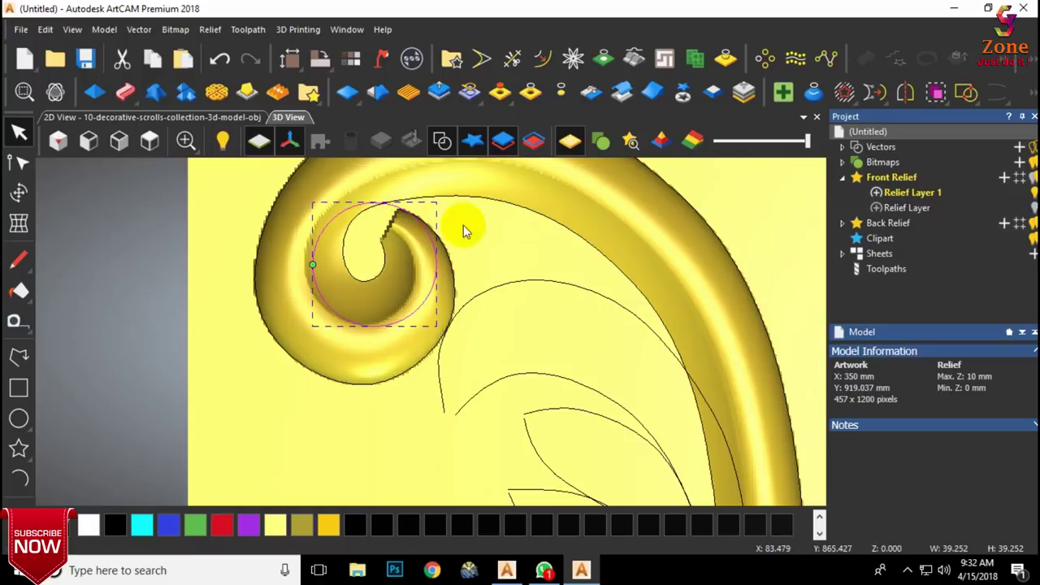
Step: Shape the eye circle with a round profile at a 90 degree angle, merged high and limited to 10 mm height
click(94, 91)
click(871, 164)
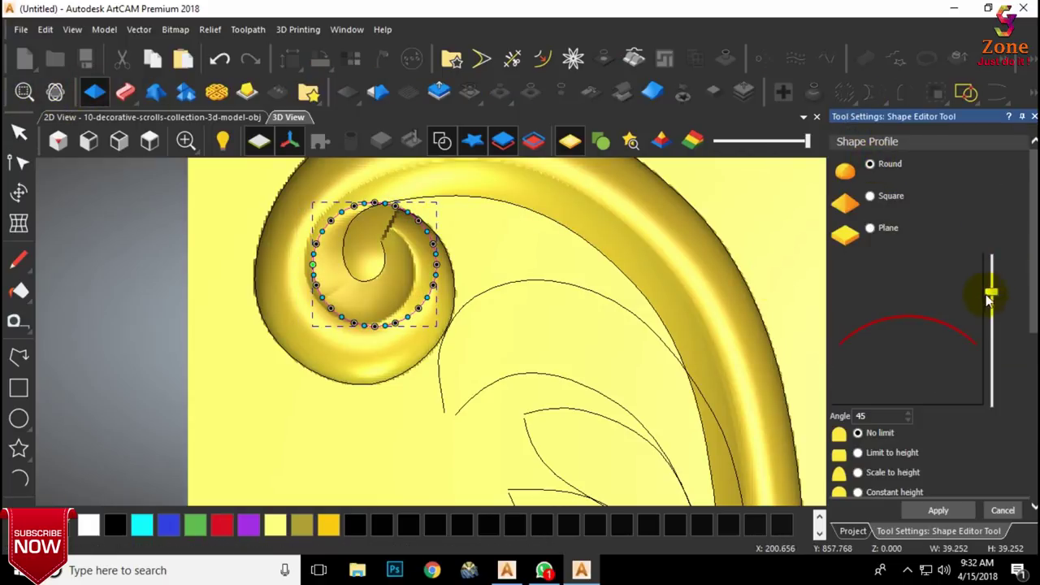
drag(987, 301, 990, 191)
scroll(897, 417, down, 5)
click(864, 472)
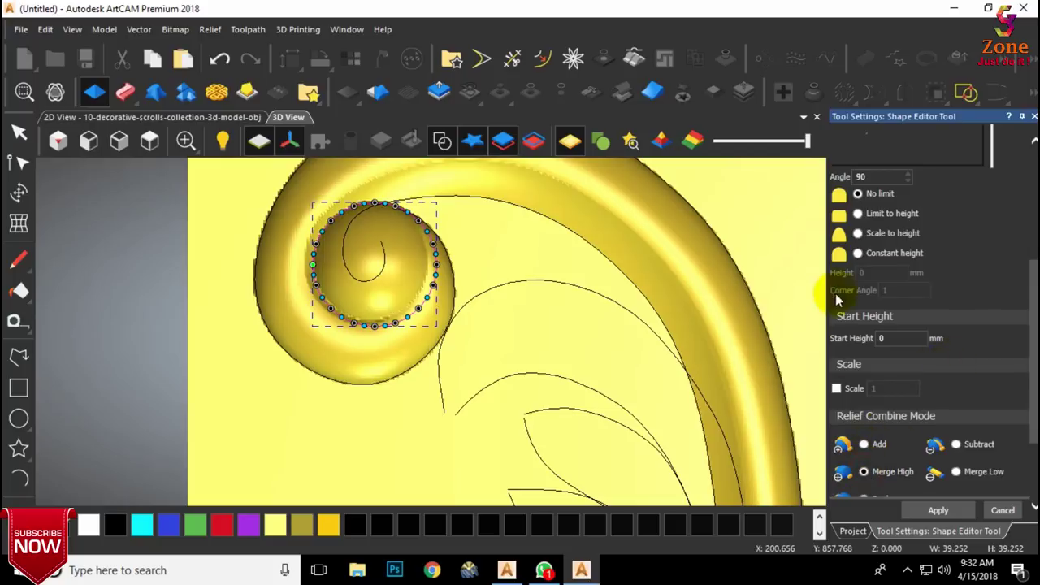
text(10)
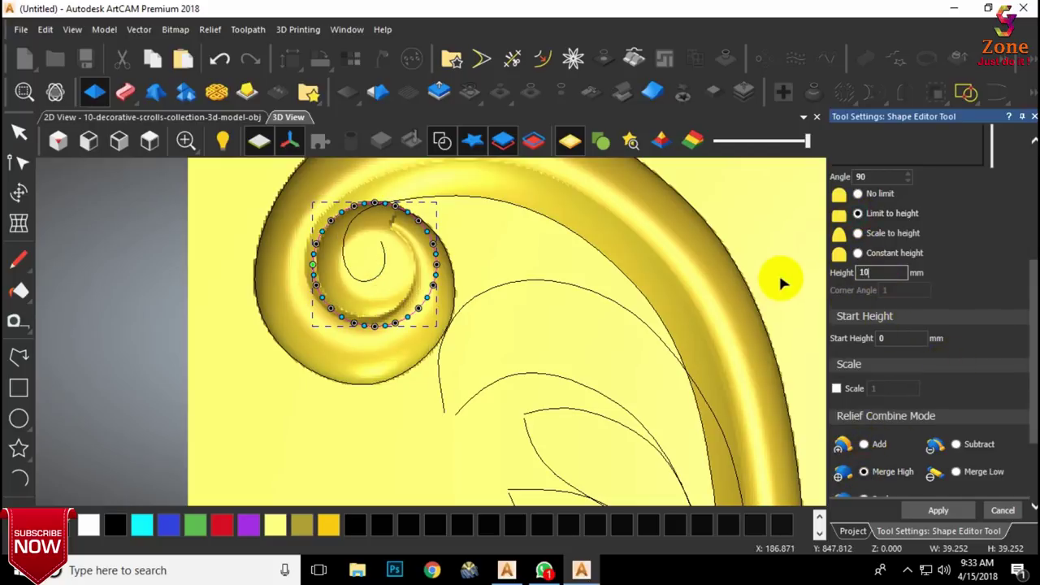
Step: Set the eye dome's height limit to 8 mm and start height to 2 mm, and apply it to the relief
scroll(394, 246, up, 3)
middle_drag(394, 246, 559, 289)
drag(870, 272, 766, 268)
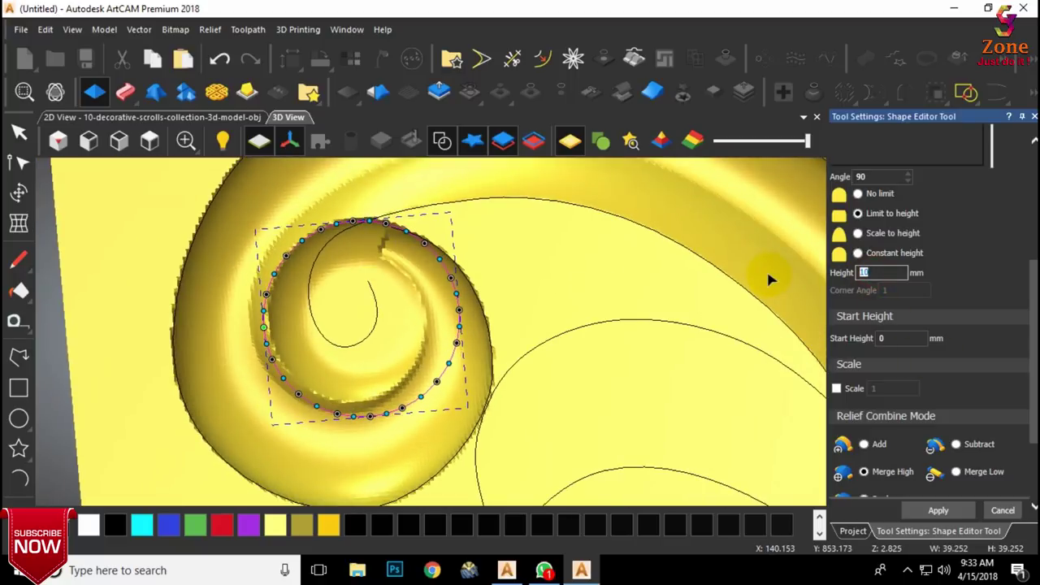
text(8)
drag(893, 338, 840, 349)
text(2)
scroll(374, 257, up, 3)
middle_drag(374, 256, 494, 276)
scroll(492, 272, down, 5)
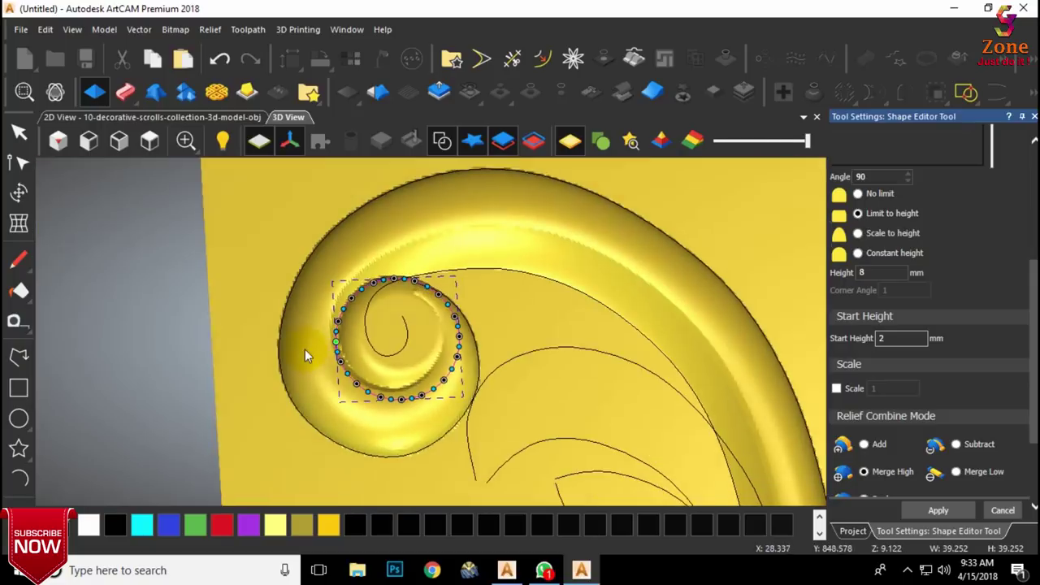
scroll(934, 487, down, 1)
click(992, 509)
Step: Hide the vectors and inspect the finished scroll relief
scroll(370, 256, up, 2)
click(441, 140)
scroll(423, 349, down, 5)
middle_drag(423, 358, 445, 380)
scroll(453, 305, up, 2)
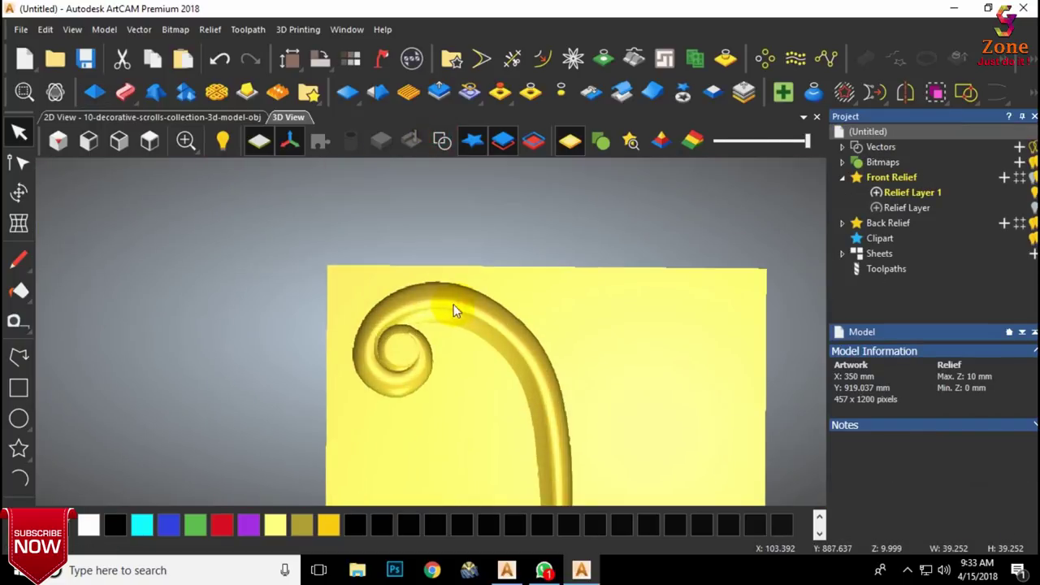
Step: Smooth the junction beside the spiral's eye using the Smoothing tool with a material safety plane of 0.25 mm
click(16, 505)
click(18, 372)
scroll(870, 349, down, 3)
click(851, 431)
scroll(864, 434, down, 1)
drag(968, 391, 895, 395)
text(0.25)
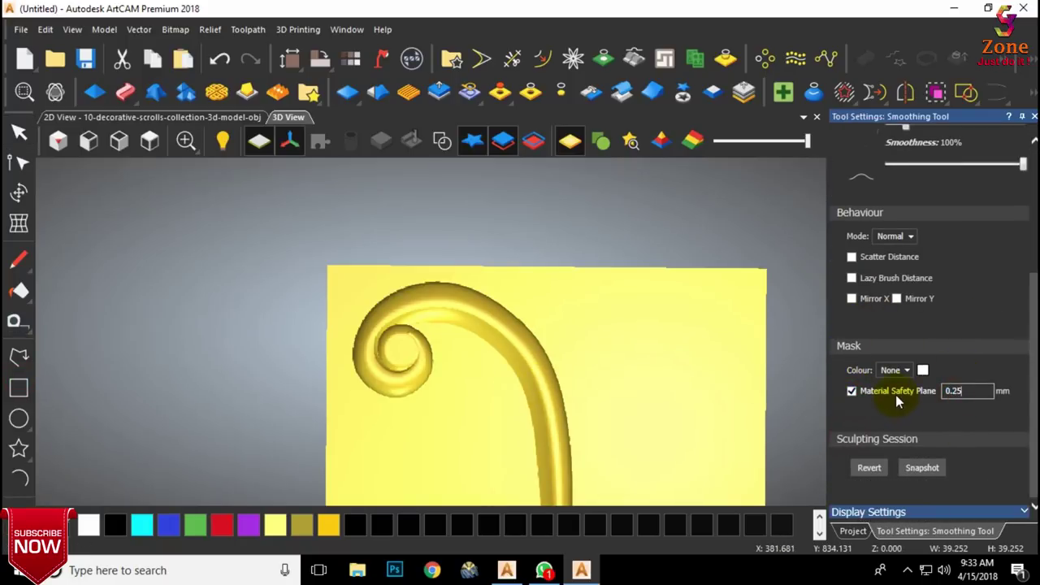
scroll(408, 345, up, 2)
scroll(408, 345, up, 3)
drag(493, 355, 480, 350)
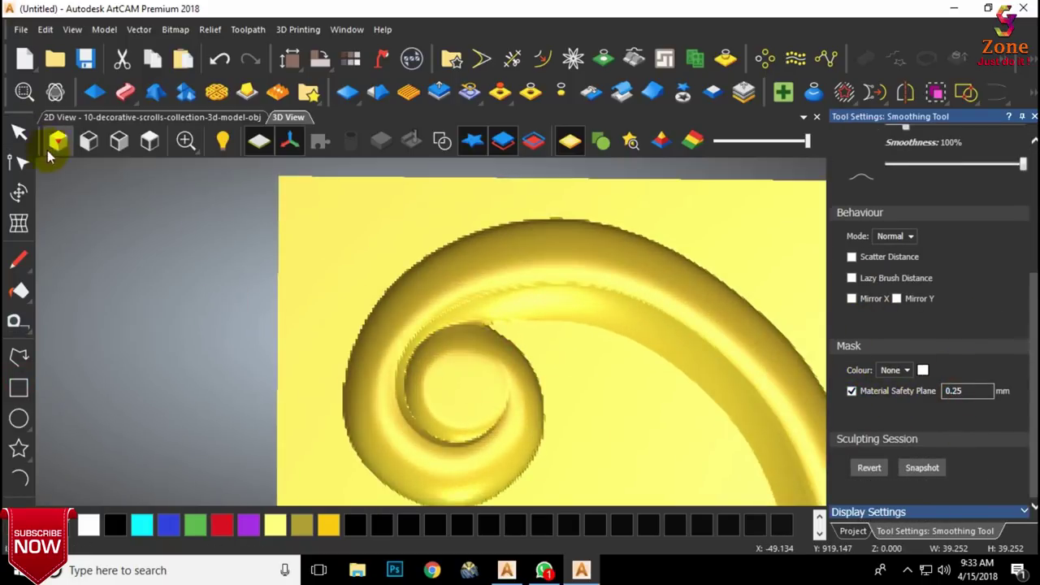
click(18, 133)
Step: Return to the top view with the vectors shown again and nothing selected
scroll(478, 278, down, 5)
scroll(477, 281, down, 2)
scroll(431, 327, up, 4)
click(150, 141)
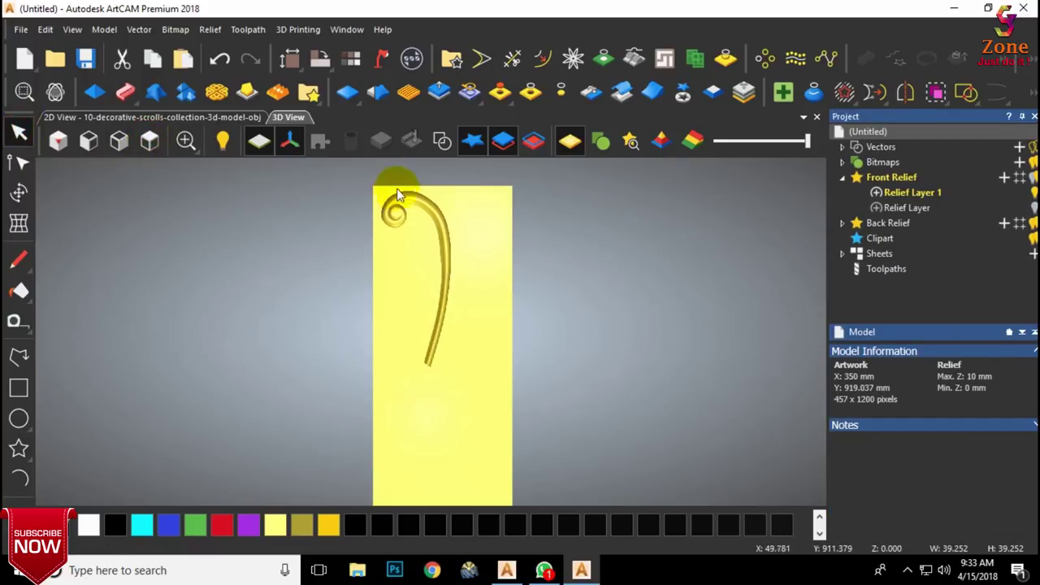
click(442, 141)
scroll(429, 246, up, 2)
scroll(429, 245, down, 1)
scroll(409, 225, up, 4)
click(574, 330)
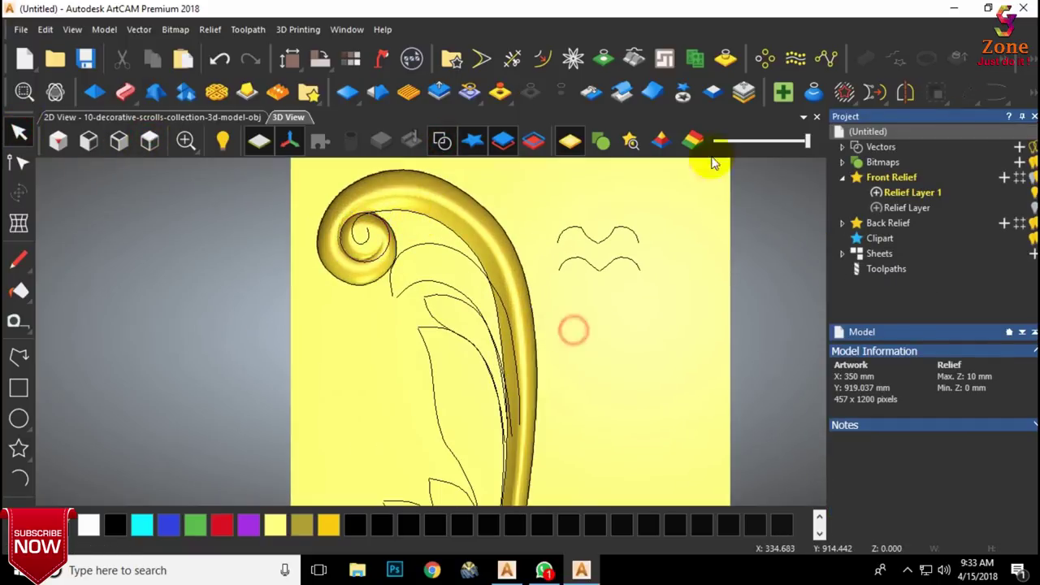
click(687, 98)
click(685, 96)
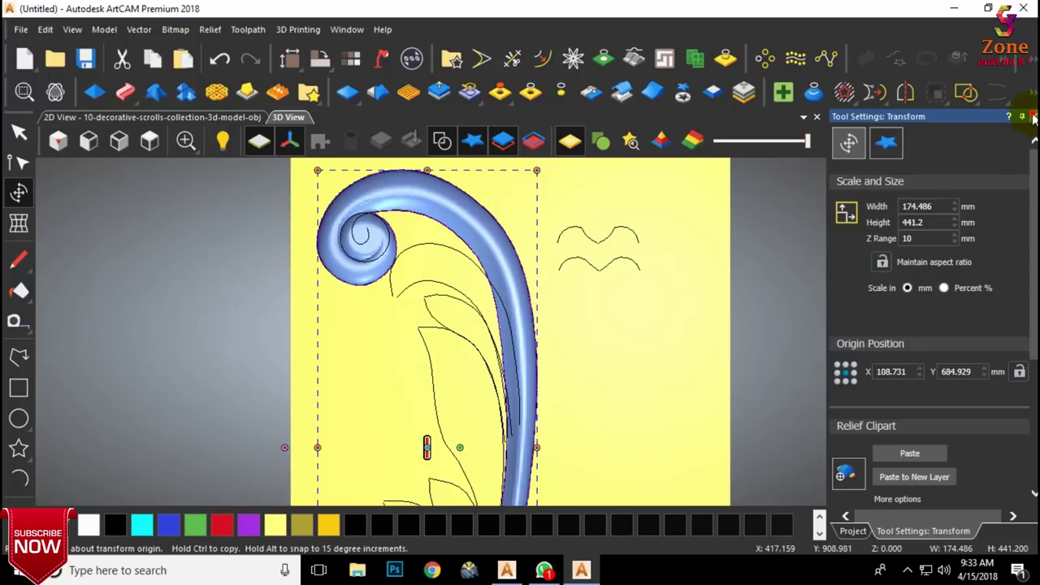
click(1033, 118)
key(ctrl+z)
Step: Display the reference bitmap on the relief and view the upper leaves from the top
click(599, 145)
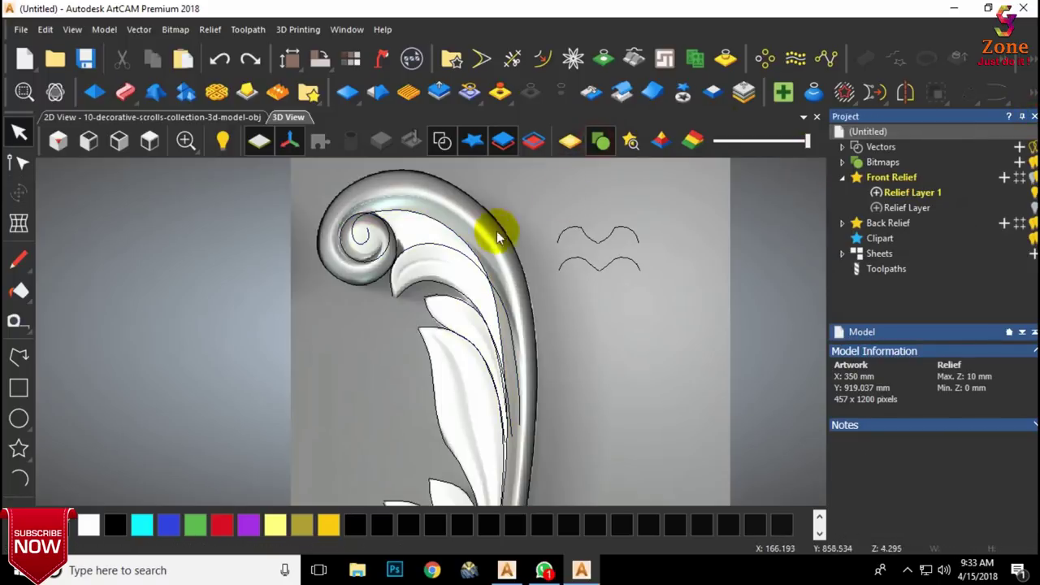
scroll(463, 252, up, 1)
mouse_move(433, 275)
middle_down()
mouse_move(587, 208)
mouse_move(501, 313)
middle_up()
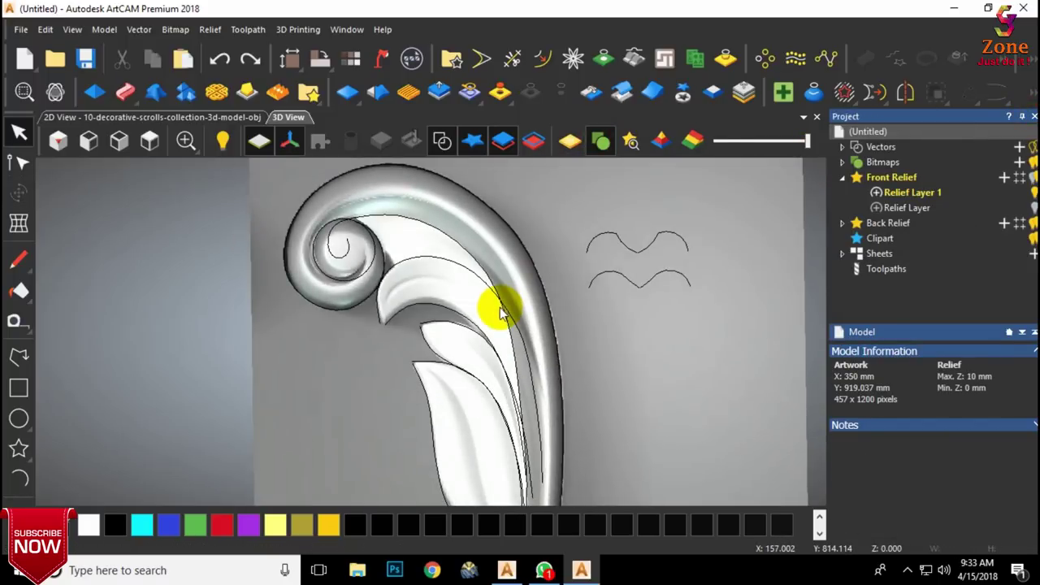
click(151, 146)
scroll(395, 202, up, 6)
scroll(438, 333, down, 1)
scroll(536, 297, up, 1)
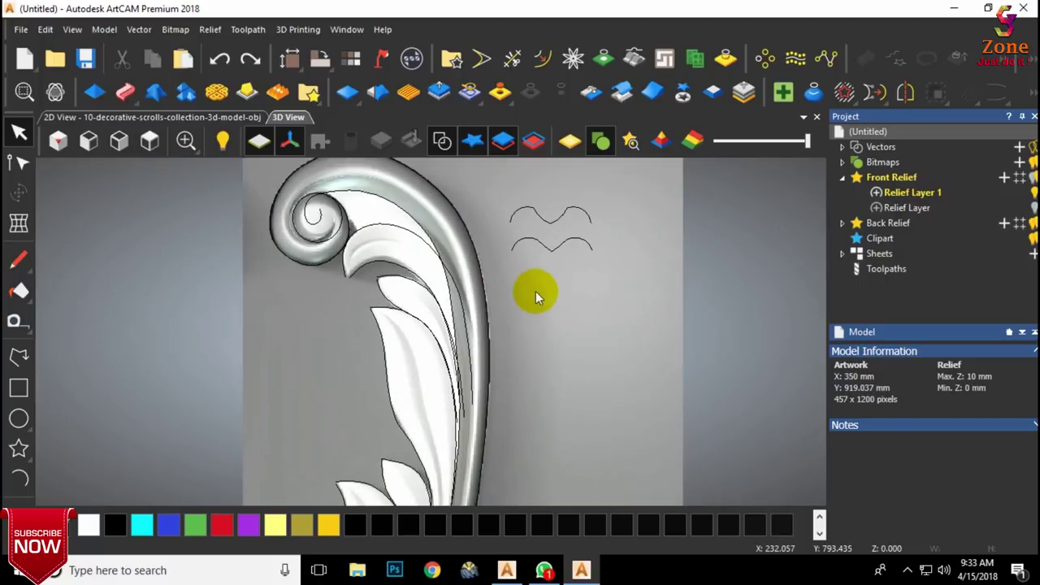
Step: Draw a shallow rising arc about 30 mm wide and 9 mm high below the existing profiles, by start, end and point on arc
click(24, 477)
scroll(606, 282, up, 1)
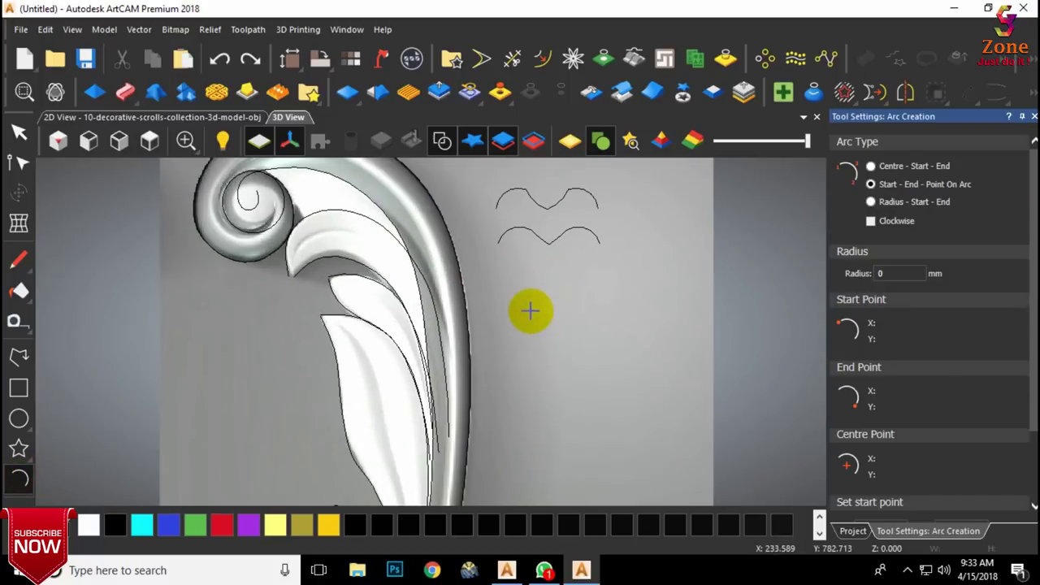
scroll(519, 312, up, 1)
click(516, 314)
scroll(569, 299, up, 1)
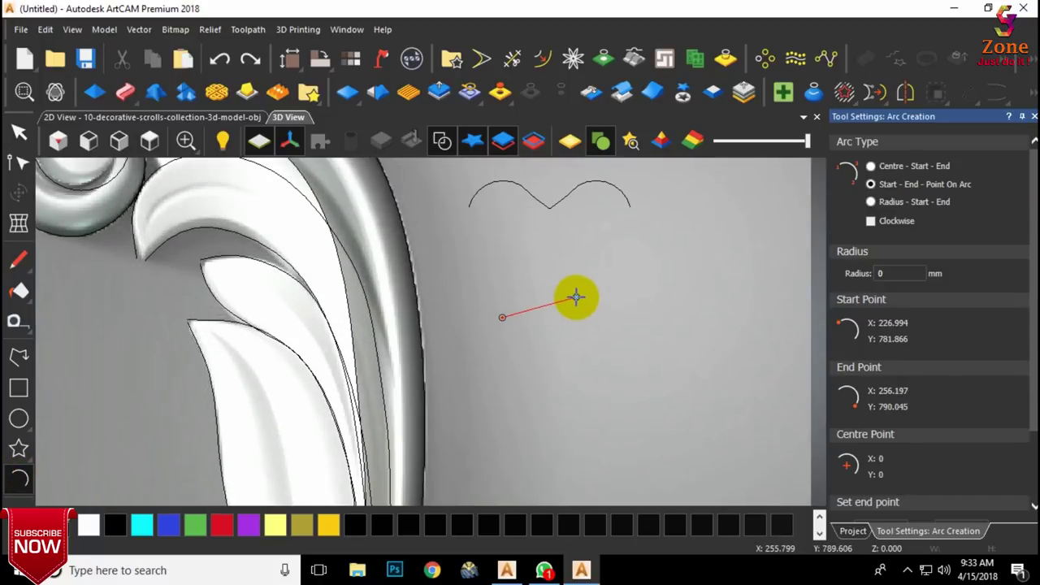
click(576, 295)
click(543, 307)
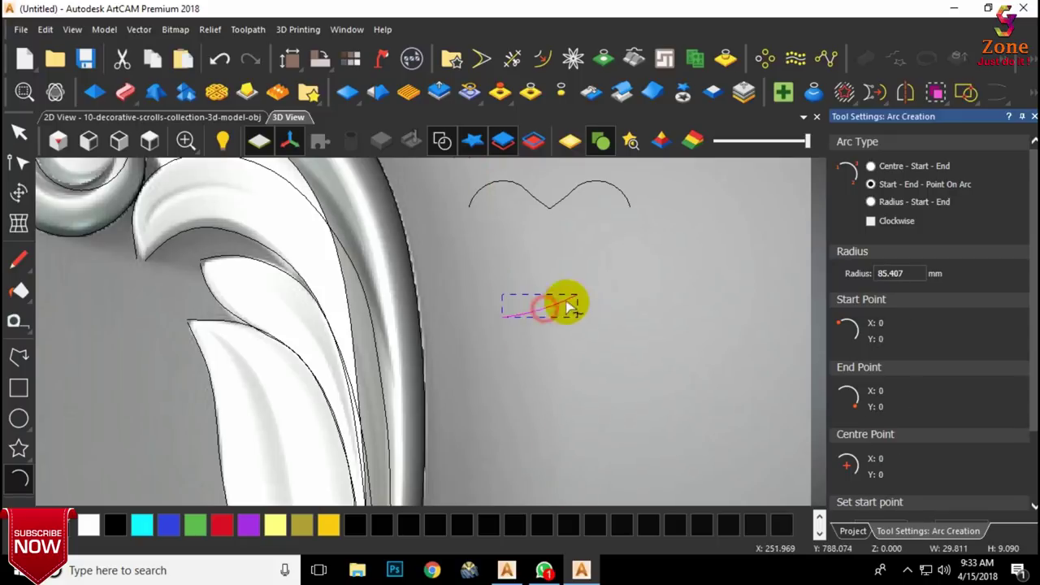
Step: Draw a short falling arc about 4.4 mm wide and 9.7 mm high from the upper end of the shallow arc
click(576, 295)
click(587, 316)
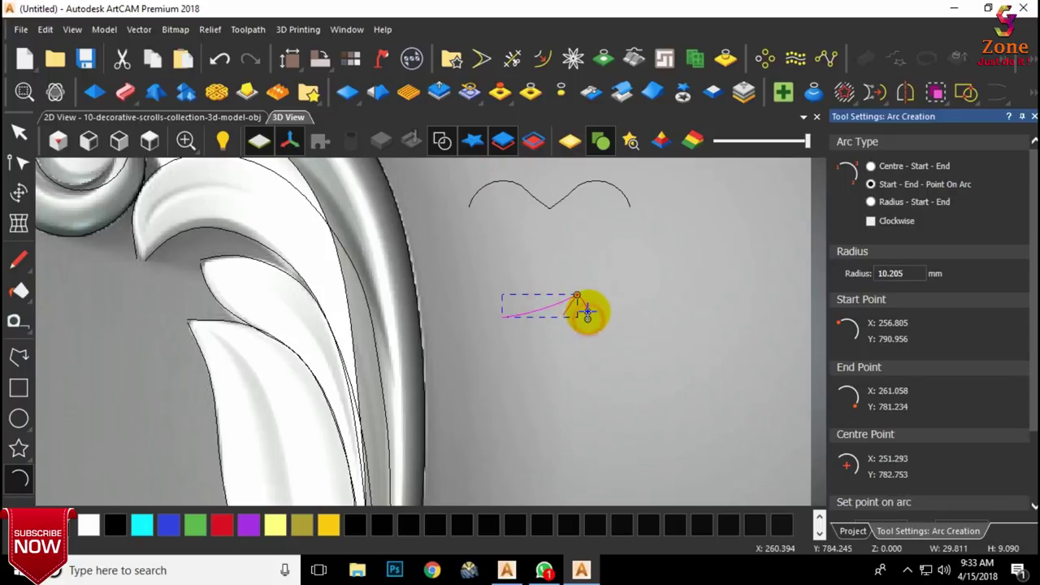
click(587, 312)
click(19, 133)
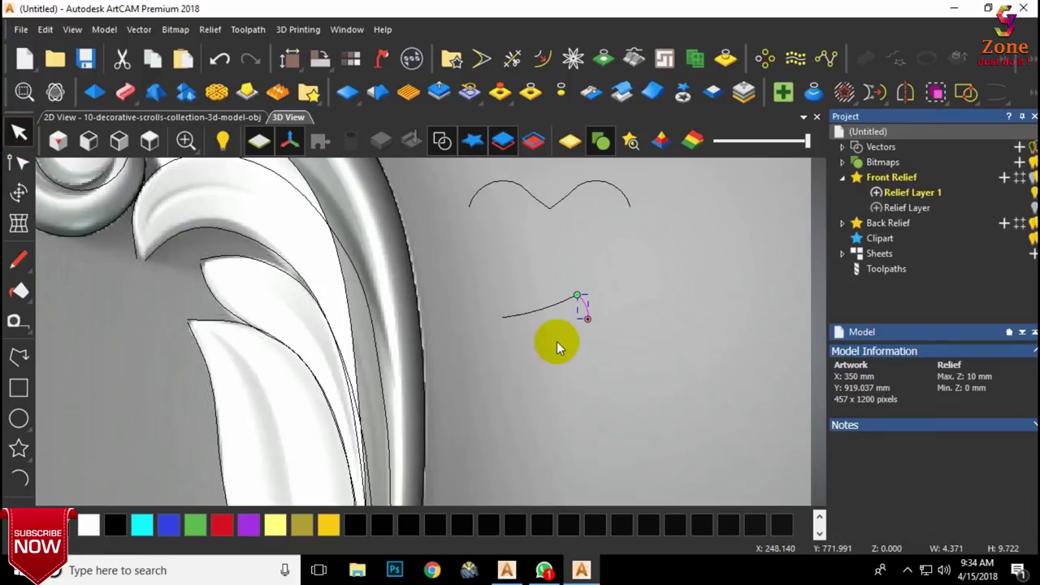
Step: Edit the shallow arc's nodes and move its lower outer end node slightly up and inward
click(554, 342)
scroll(561, 297, up, 1)
click(506, 325)
scroll(492, 327, up, 1)
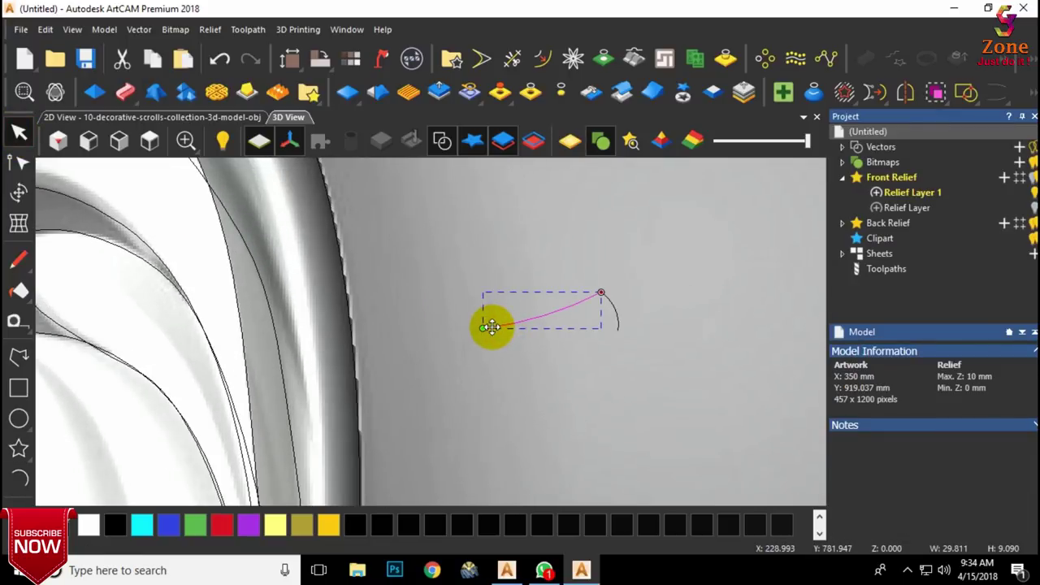
key(n)
scroll(492, 327, up, 1)
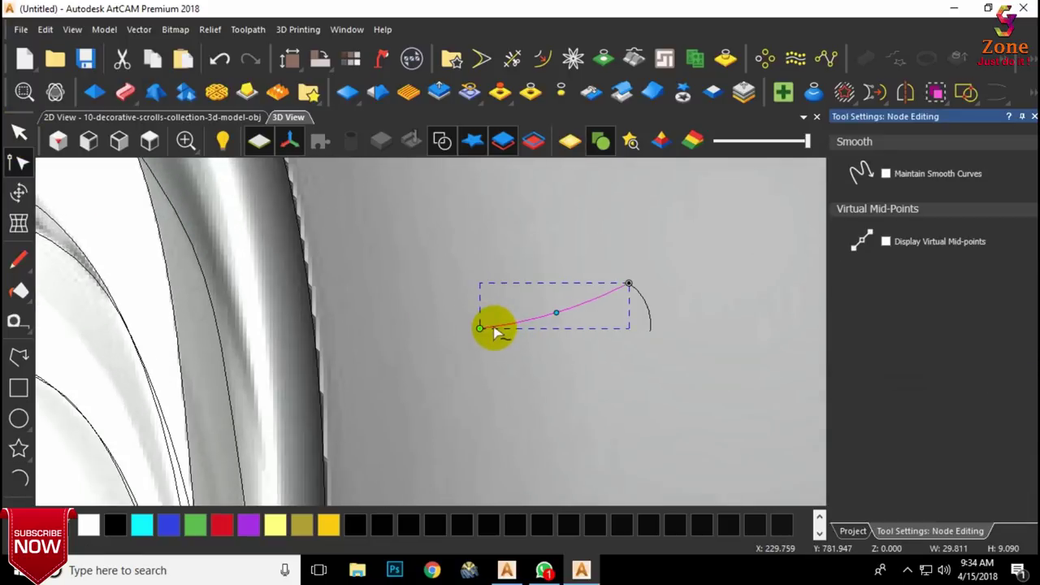
click(716, 367)
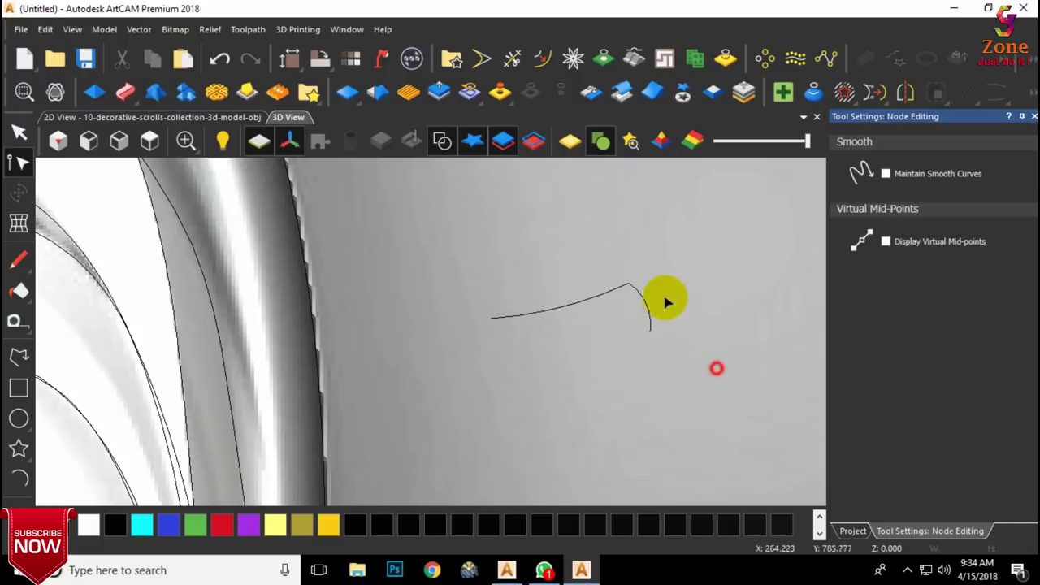
Step: Join the shallow rising arc and the short falling arc into one vector with a 0.025 mm tolerance
drag(692, 255, 522, 396)
key(Escape)
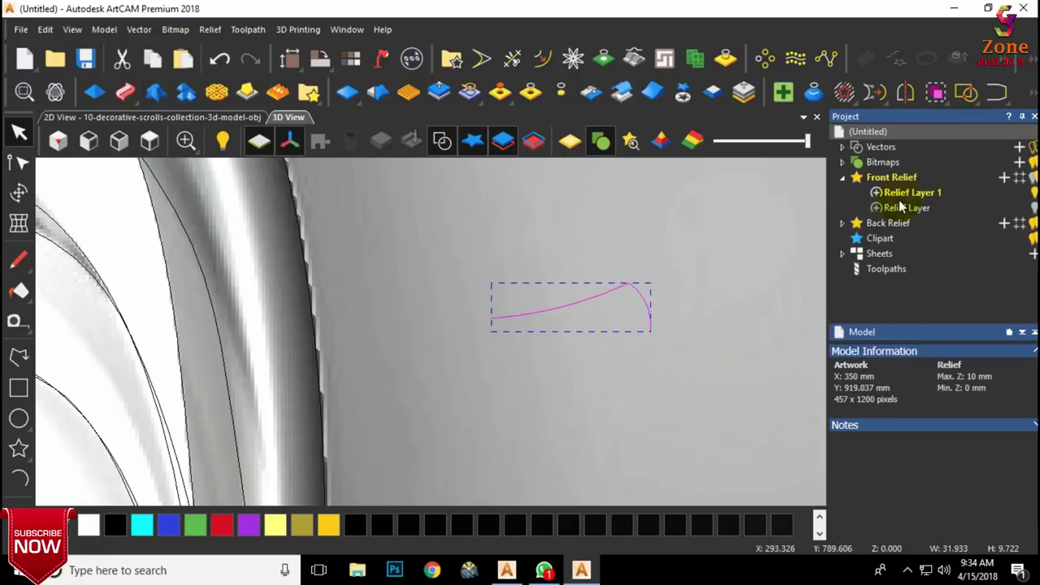
key(j)
click(720, 301)
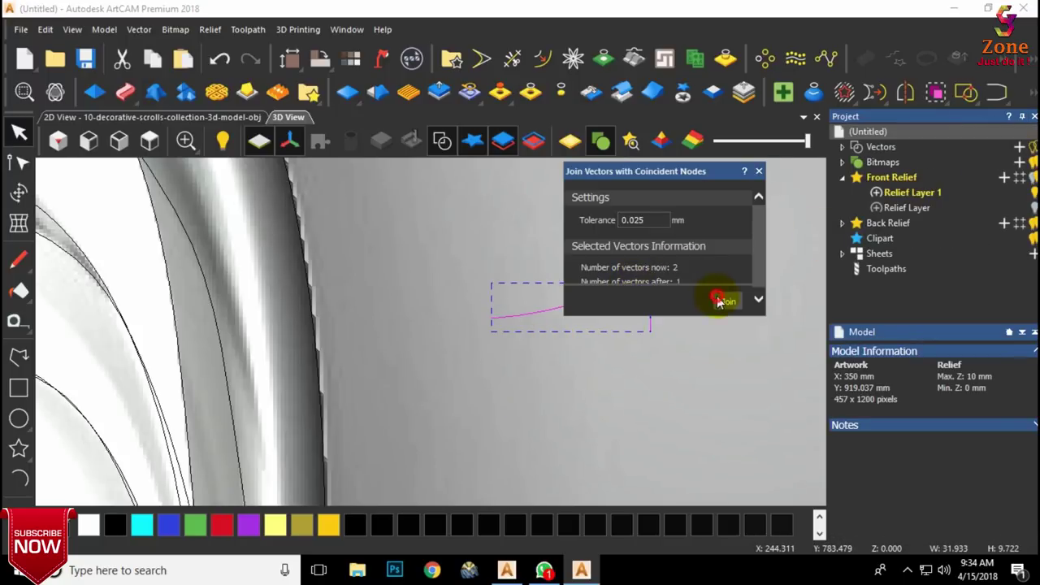
click(760, 172)
Step: Extend the joined profile with a short vertical polyline from its left end down to the level of its right end
click(18, 356)
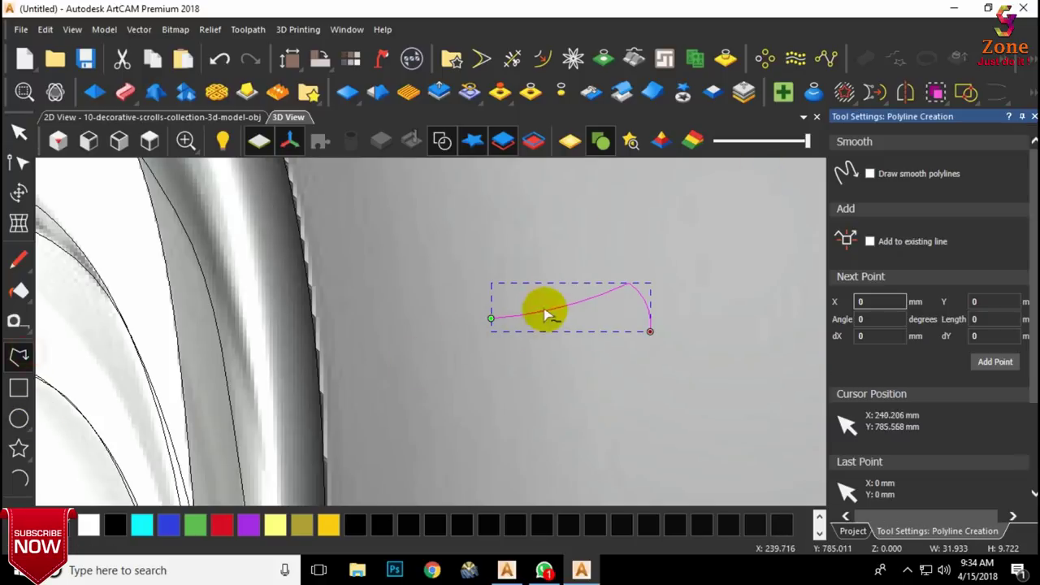
click(492, 318)
click(491, 331)
key(Escape)
drag(680, 242, 488, 398)
key(j)
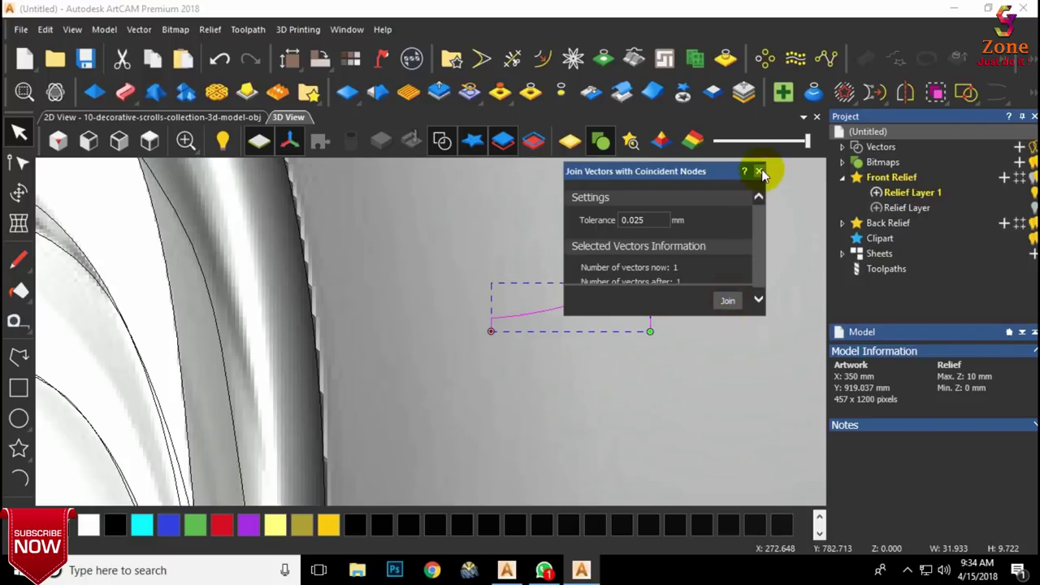
click(760, 171)
click(723, 284)
Step: Draw a small dipping arc of about 3.5 mm radius across the middle of the shallow curve, by start, end and point on arc
click(18, 480)
scroll(541, 306, up, 2)
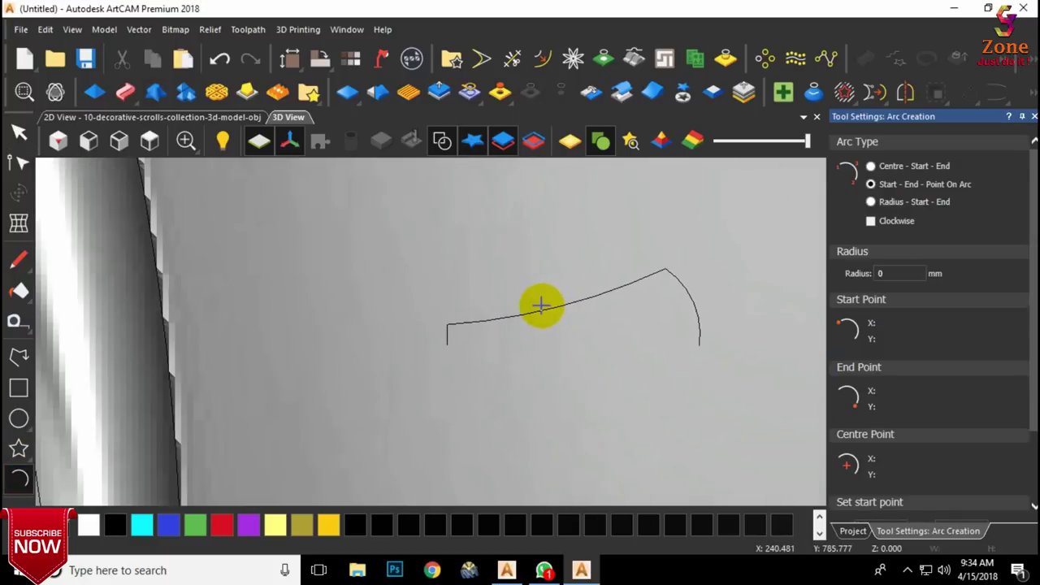
click(540, 311)
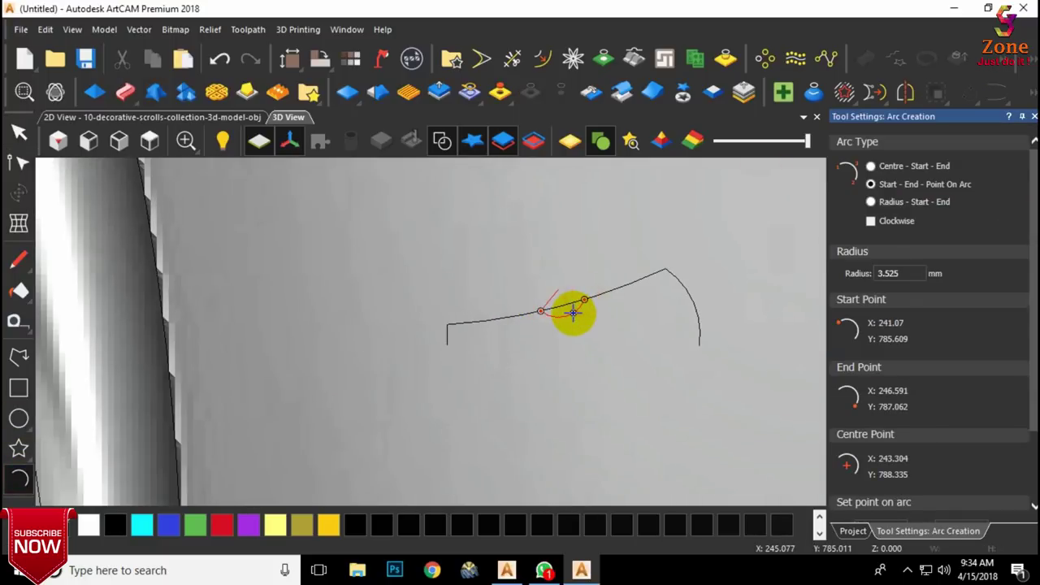
click(574, 314)
click(21, 134)
Step: Trim the curve segment above the dipping arc and join the remaining pieces into one profile
click(516, 58)
click(561, 306)
click(707, 258)
drag(747, 230, 399, 409)
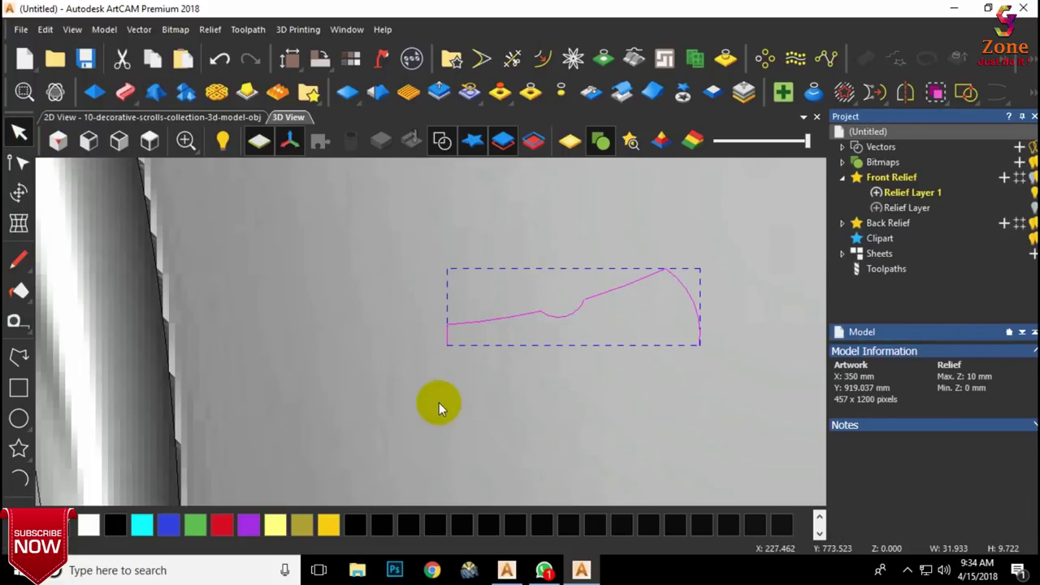
key(j)
click(761, 172)
scroll(601, 283, down, 5)
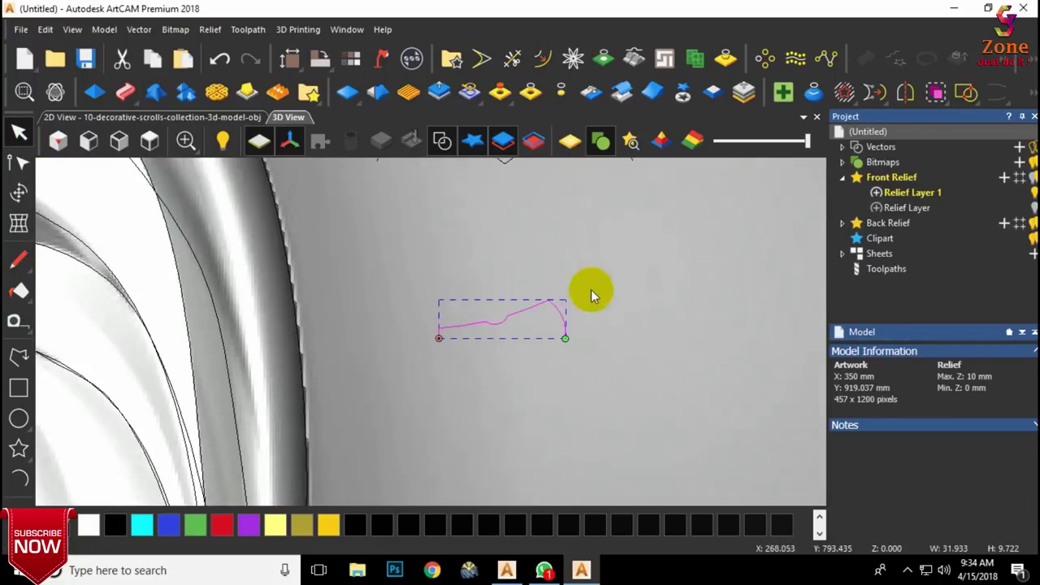
click(457, 352)
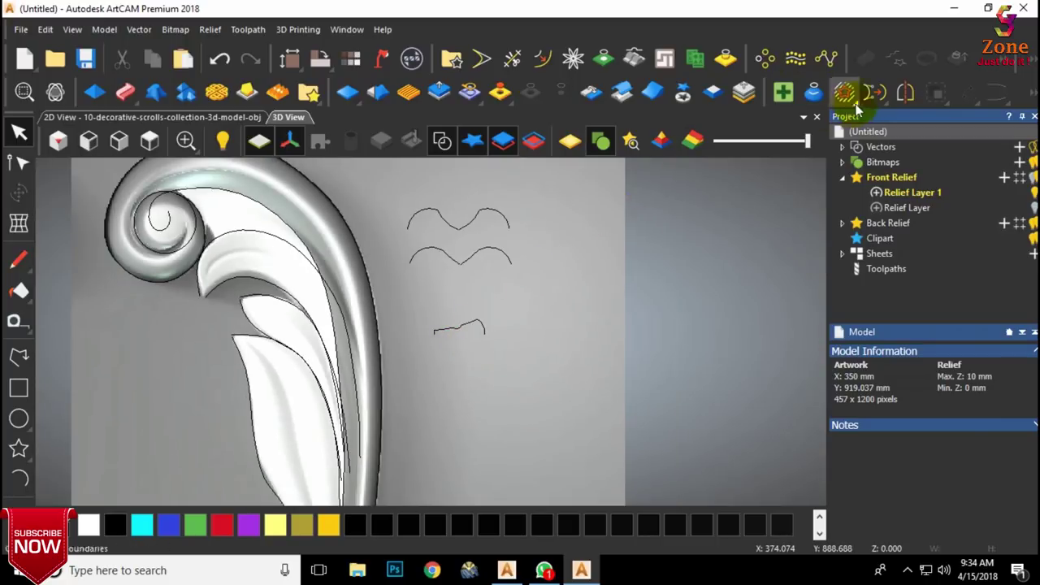
Step: Mirror a copy of the notched profile horizontally about its right end
click(906, 95)
click(476, 323)
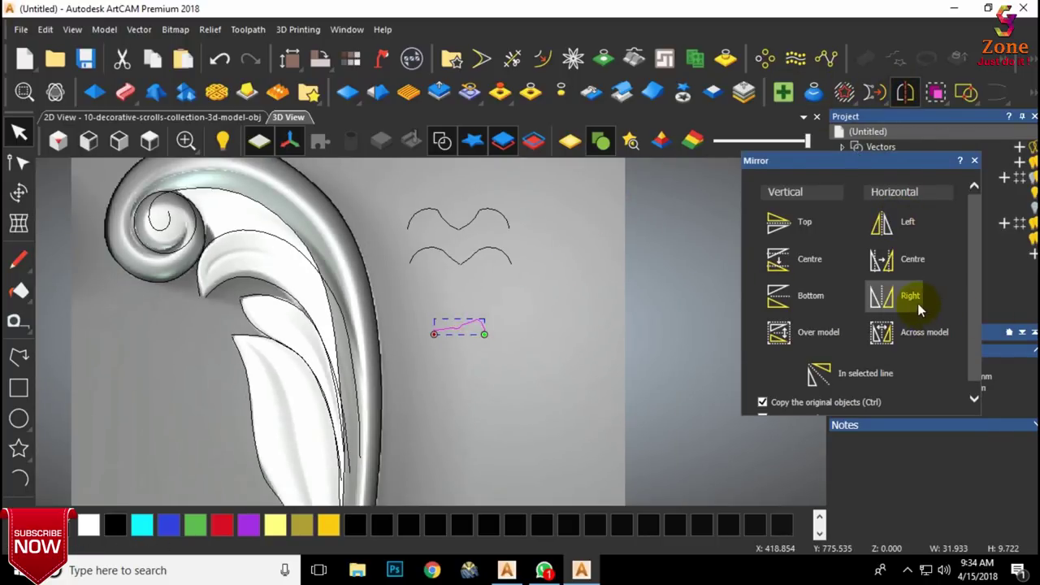
click(974, 161)
click(557, 212)
Step: Hide the bitmap and start a two rail sweep on the curled leaf's two edges, with the original notched profile as cross-section
click(570, 142)
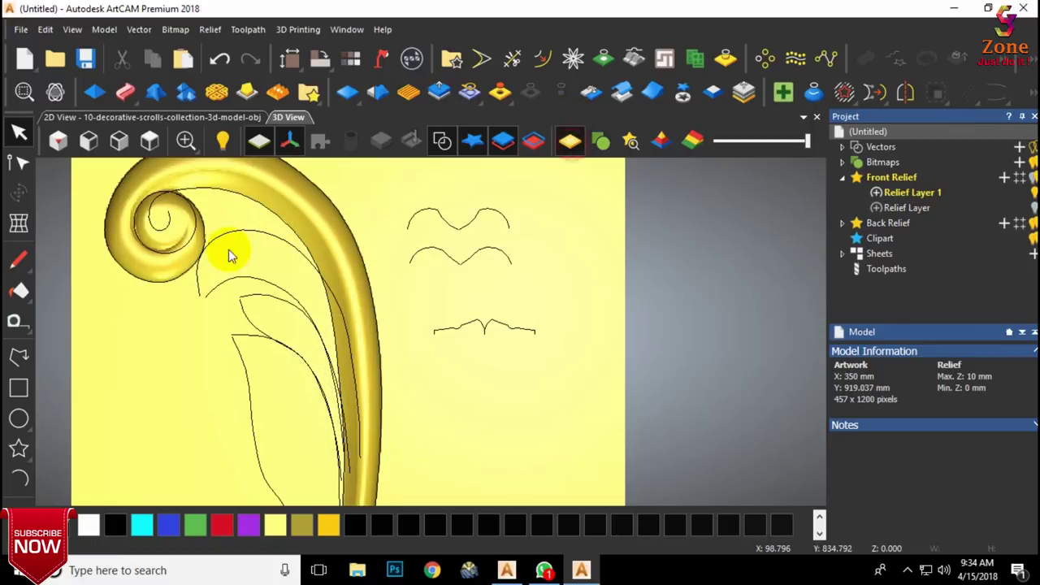
drag(231, 283, 231, 287)
click(125, 93)
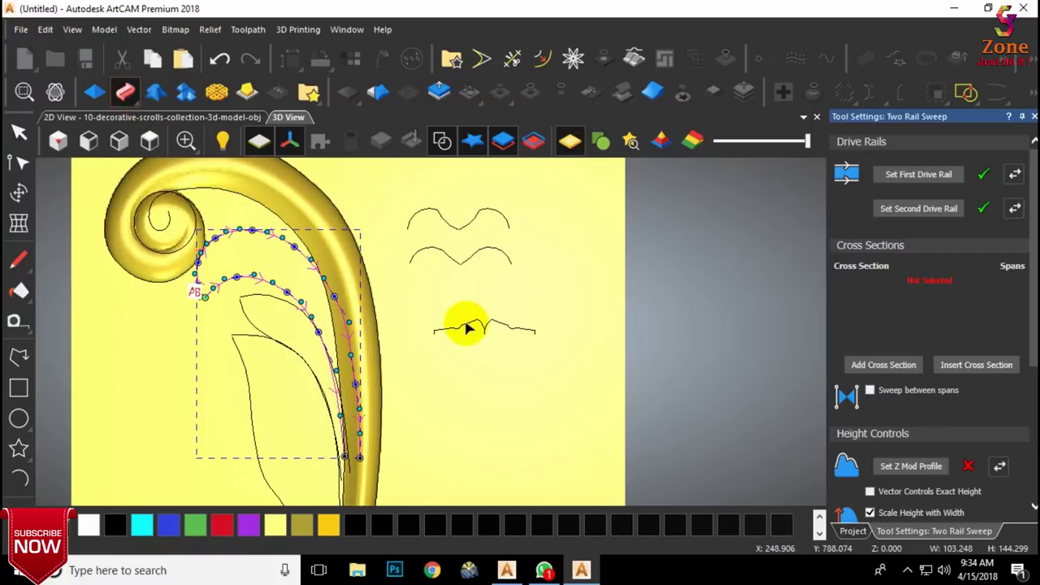
click(466, 325)
click(853, 362)
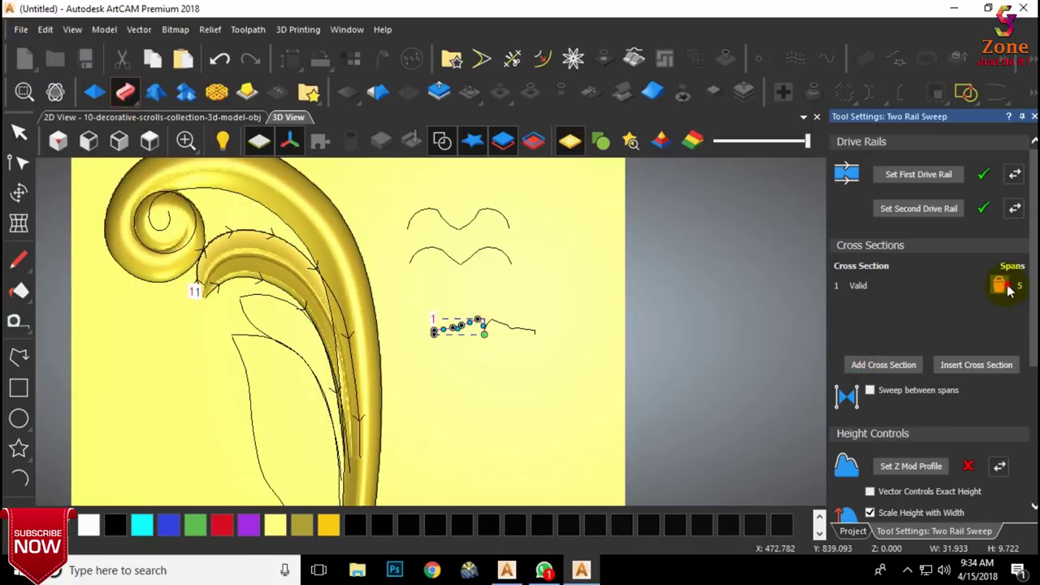
Step: Replace the sweep's cross-section with the mirrored notched profile and set the combine mode to Merge High
click(1006, 286)
click(509, 329)
click(889, 365)
scroll(874, 405, down, 4)
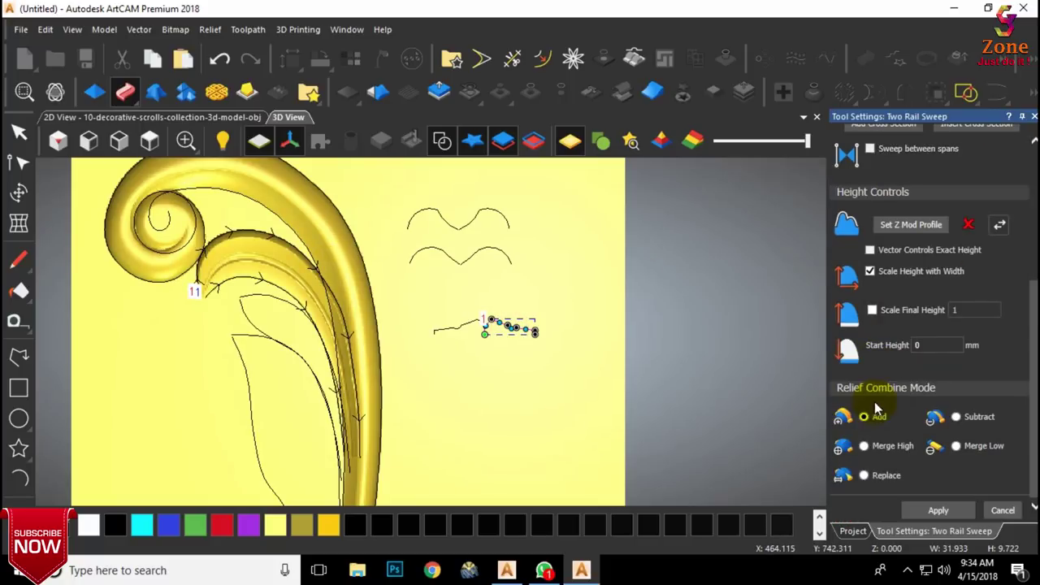
click(866, 447)
Step: Try smoothing the peak node of the mirrored notched profile and check the effect on the swept leaf
scroll(237, 290, up, 3)
middle_drag(358, 268, 395, 308)
drag(394, 307, 388, 254)
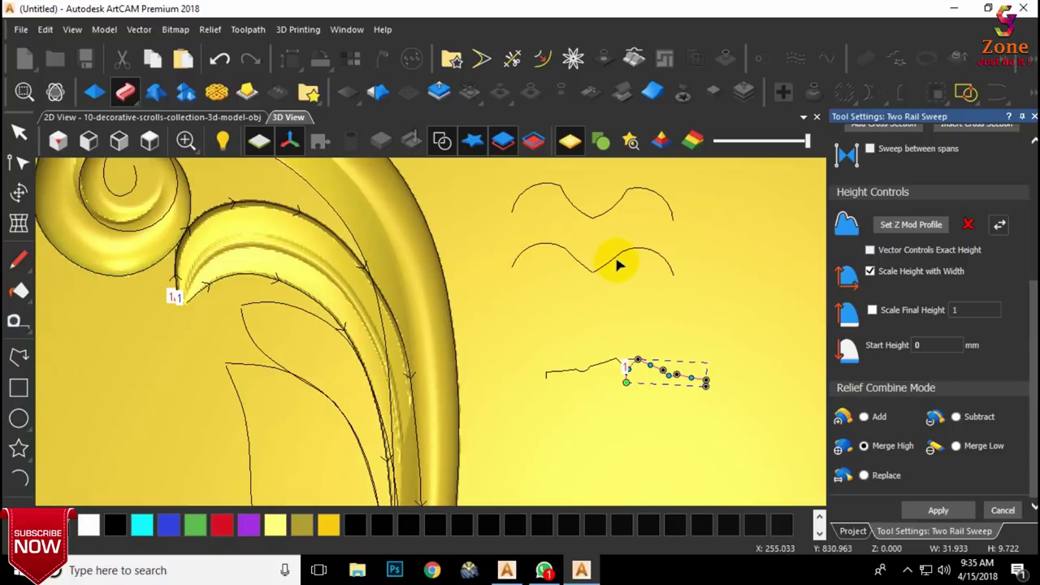
key(s)
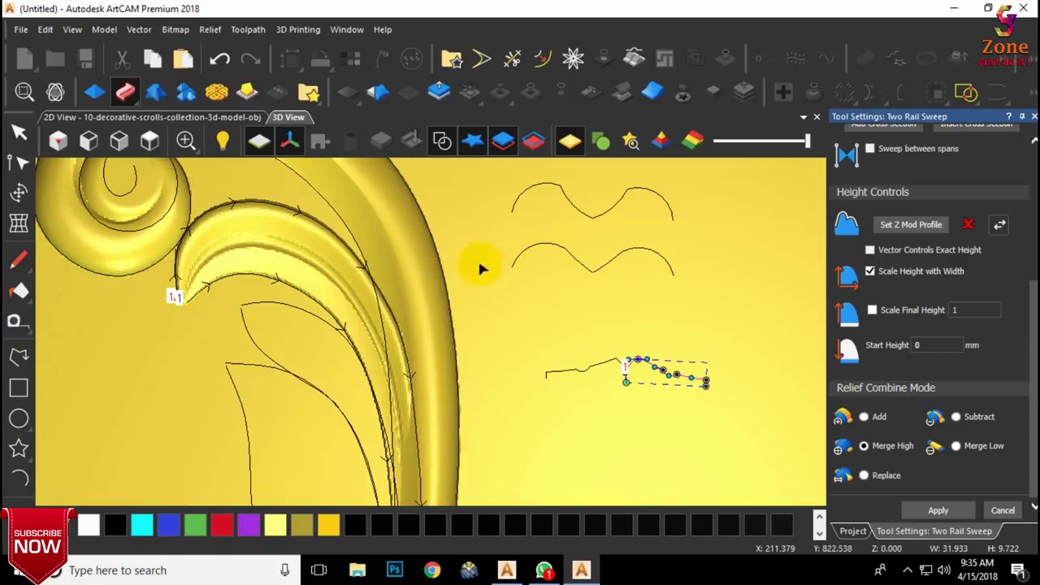
scroll(684, 378, up, 2)
scroll(705, 398, down, 2)
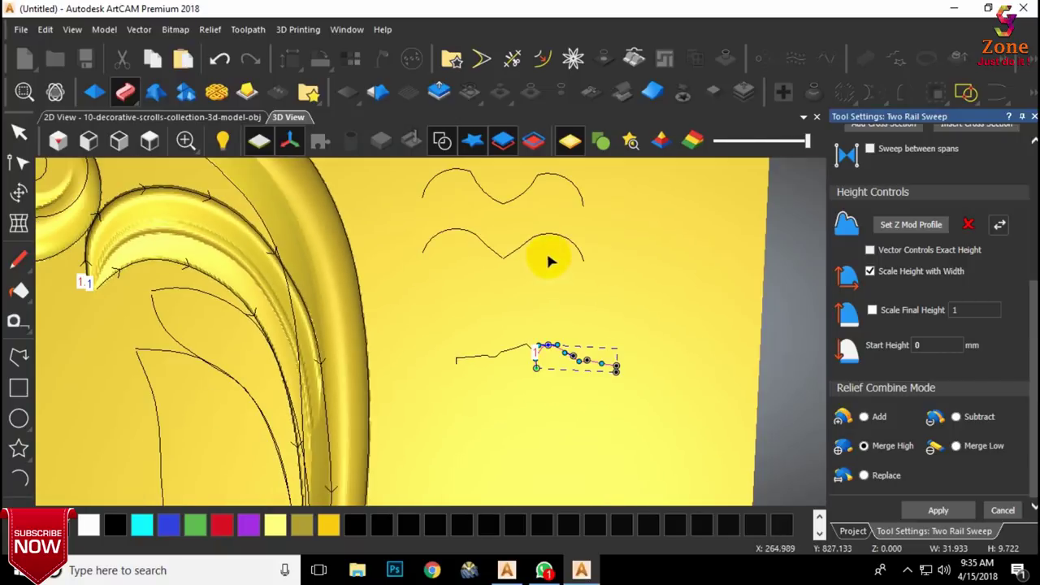
scroll(543, 325, down, 2)
scroll(543, 327, up, 2)
middle_drag(546, 325, 455, 222)
Step: Select the left half of the lower double-arch profile and try applying the leaf sweep
click(442, 213)
click(910, 511)
scroll(319, 282, down, 3)
scroll(329, 307, up, 2)
scroll(431, 401, down, 2)
scroll(928, 354, up, 3)
scroll(930, 355, down, 3)
click(995, 512)
Step: Undo the recent sweep changes and clear the cross-section while keeping both drive rails set
key(ctrl+z)
key(ctrl+z)
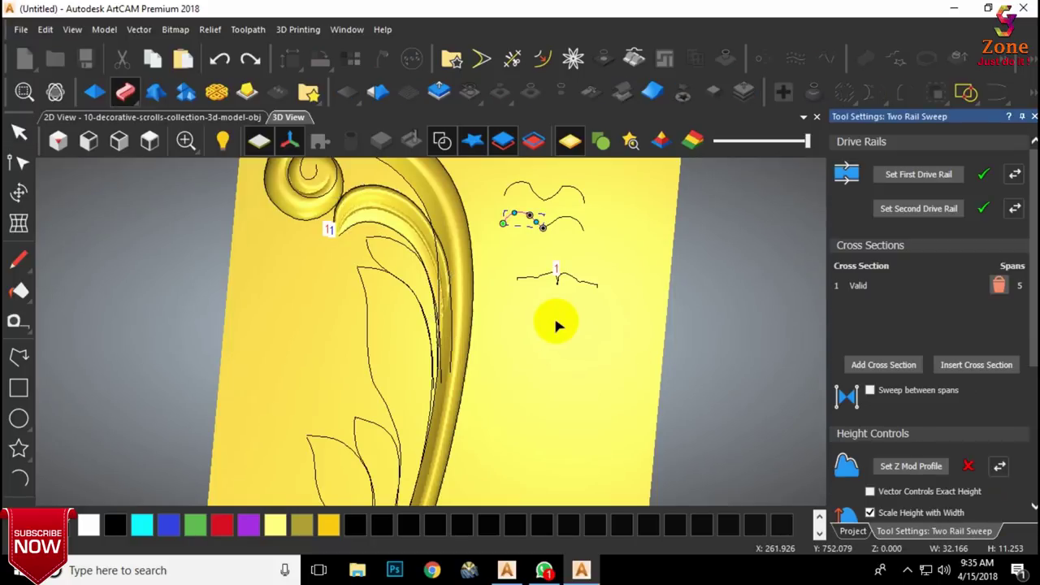
key(ctrl+z)
click(522, 242)
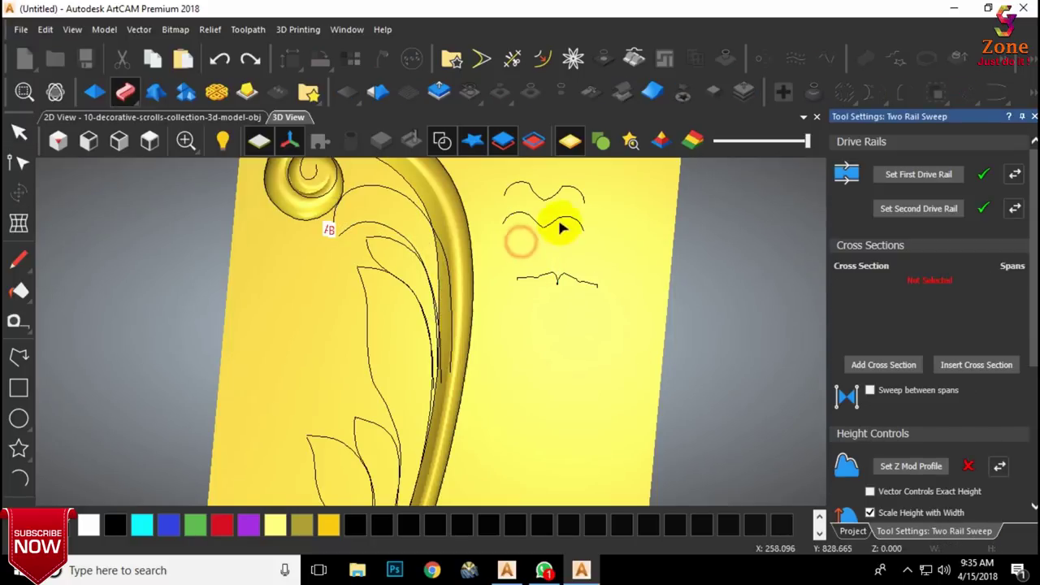
Step: Return to the top view and set the mirrored notched profile as the sweep's first cross-section
click(148, 140)
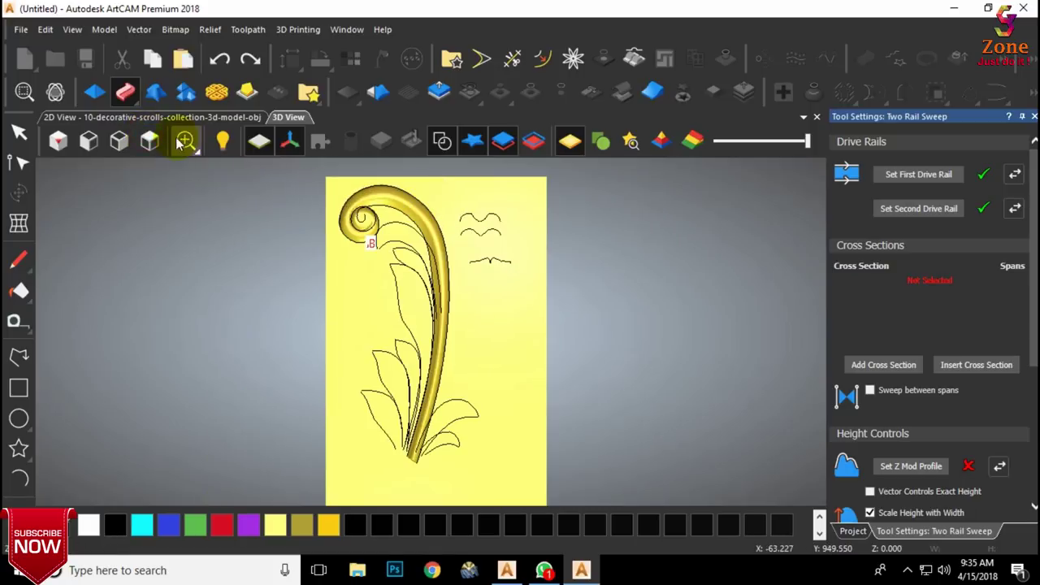
click(170, 117)
click(288, 118)
scroll(430, 242, up, 3)
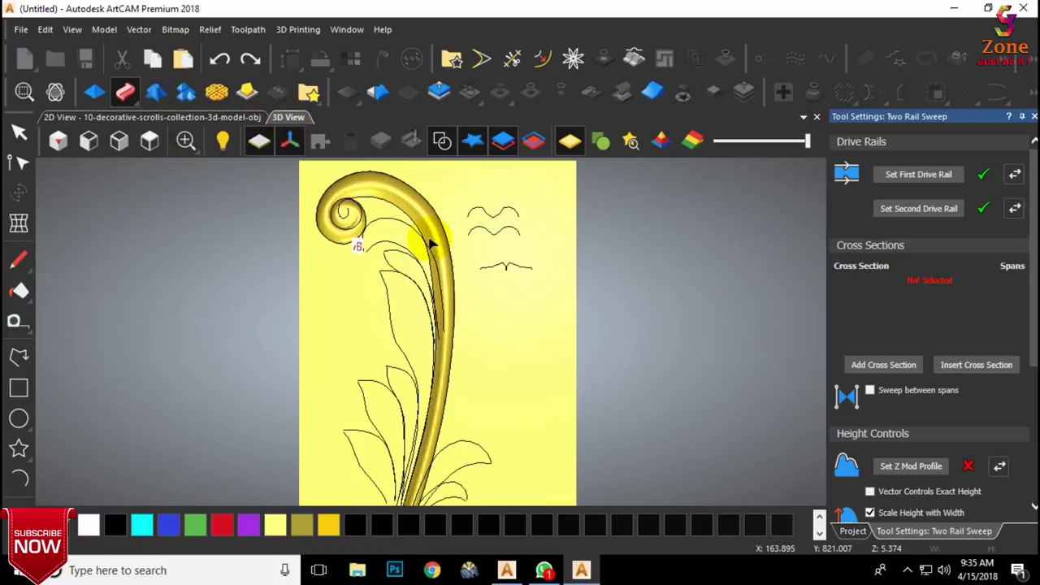
scroll(555, 261, up, 1)
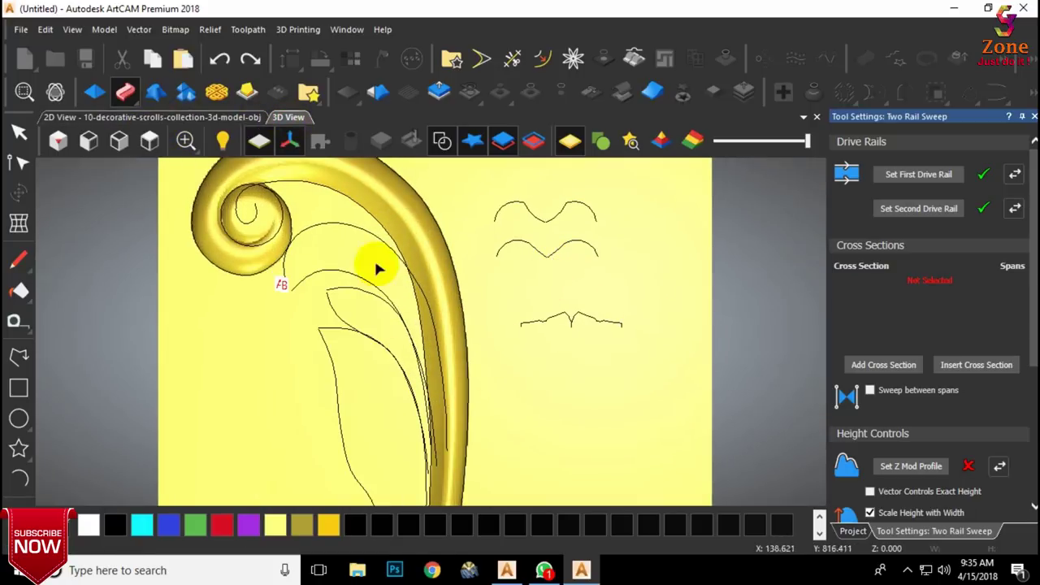
click(588, 319)
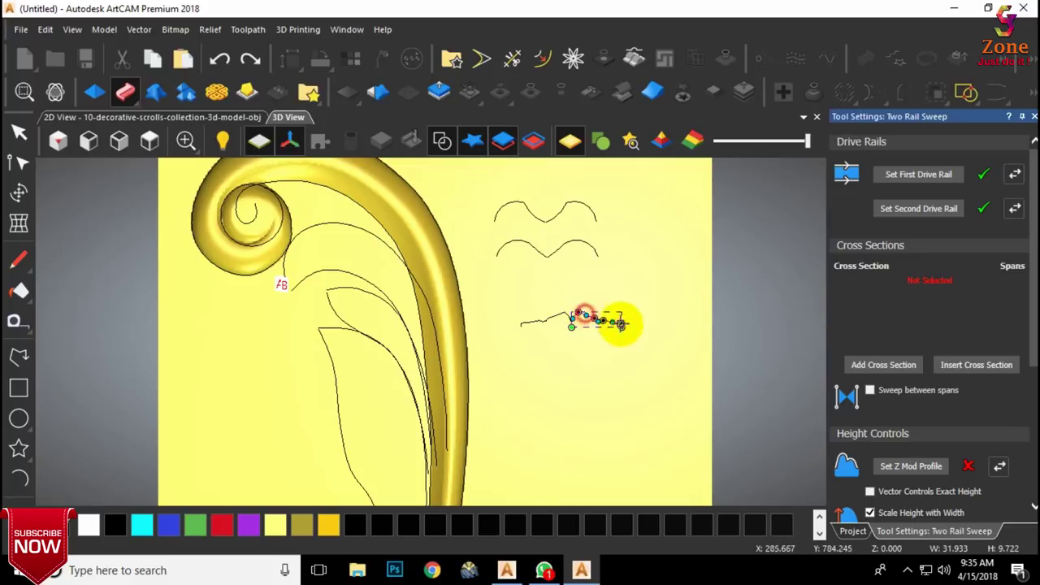
click(884, 365)
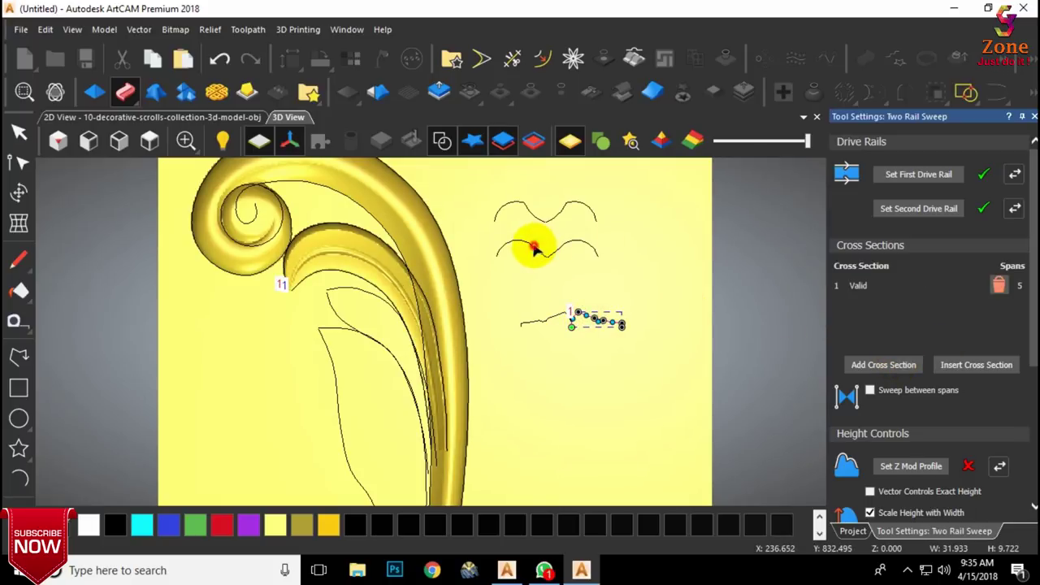
Step: Add the left half of the lower double-arch profile as the second cross-section and use the Merge High combine mode
click(533, 249)
click(883, 364)
scroll(878, 455, down, 3)
click(864, 508)
scroll(443, 346, up, 2)
mouse_move(444, 346)
middle_down()
mouse_move(473, 208)
mouse_move(433, 347)
middle_up()
scroll(973, 302, up, 2)
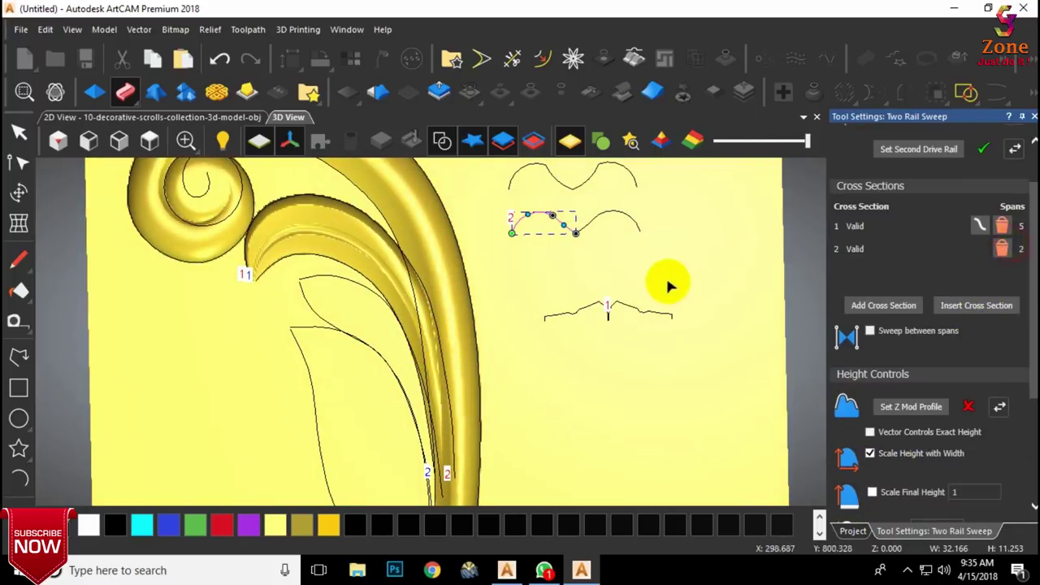
Step: Try the right half of the lower double-arch profile as second cross-section, and put the left half back in its place
click(616, 212)
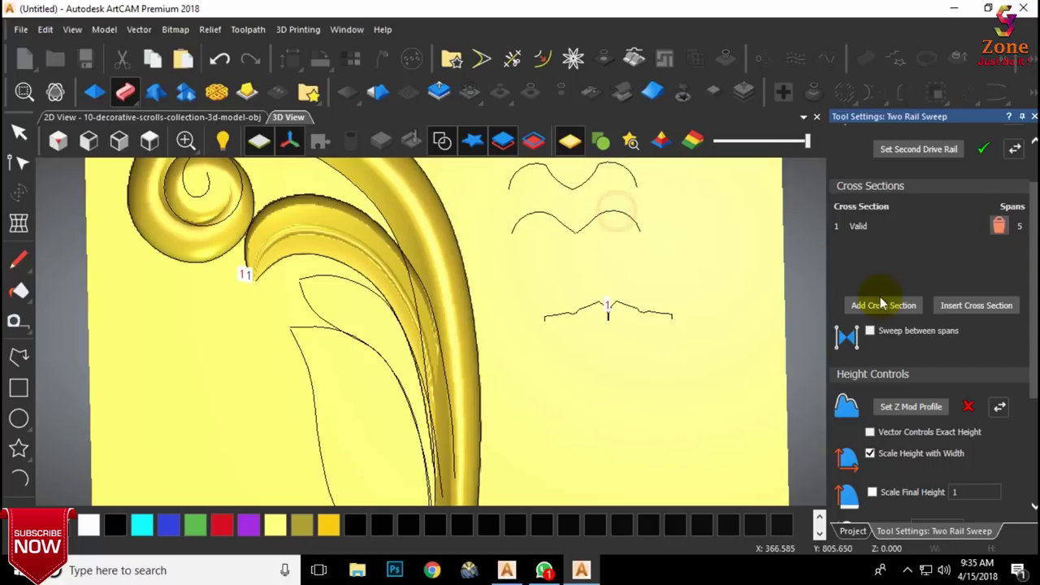
click(632, 219)
click(859, 303)
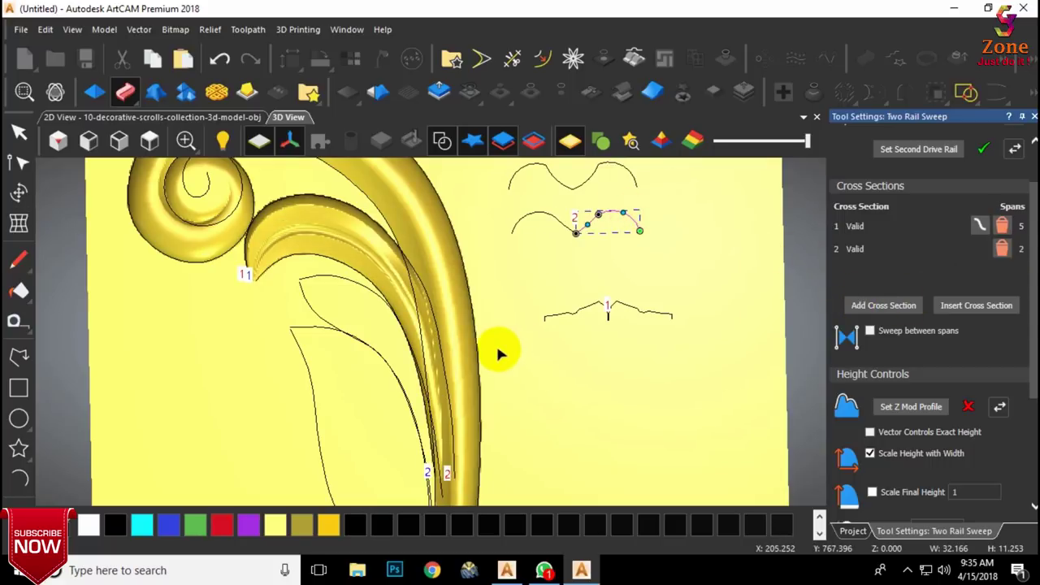
click(1002, 249)
click(545, 214)
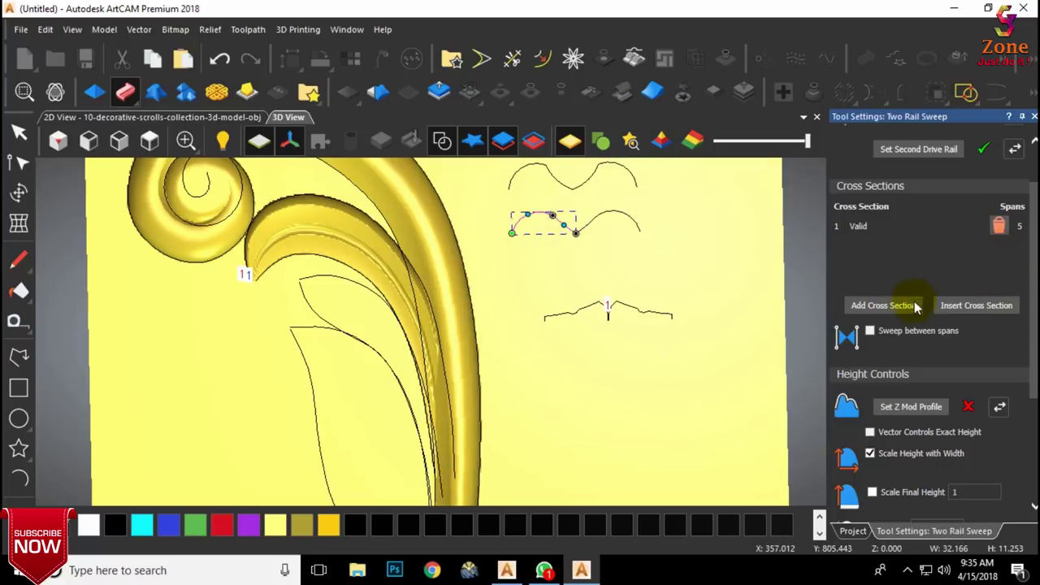
click(913, 305)
Step: Enable Scale Final Height with a value of 10 and apply the curled leaf's two rail sweep
scroll(883, 347, down, 5)
click(872, 310)
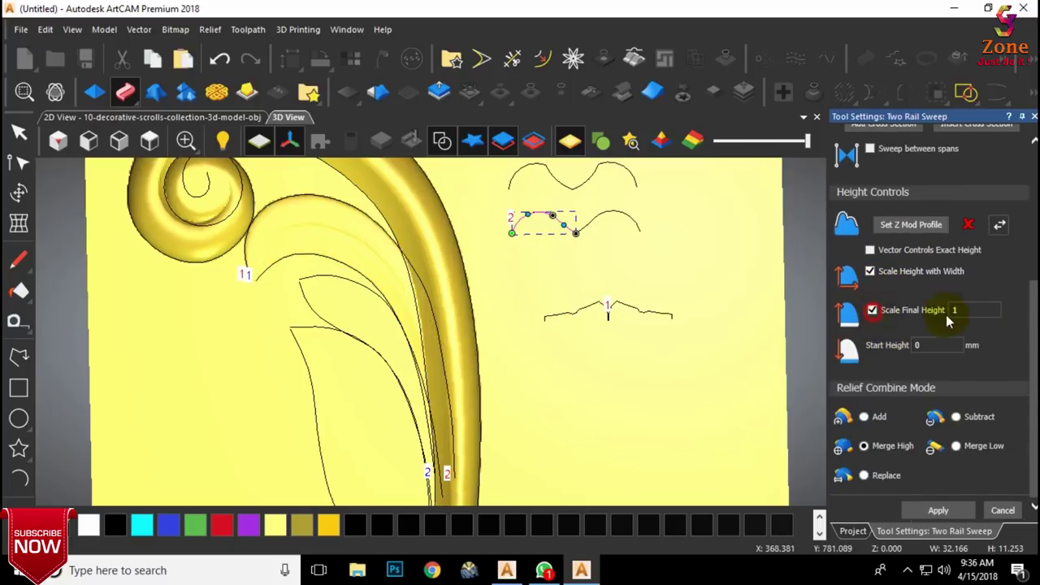
text(10)
click(938, 510)
Step: Inspect the swept leaf's lower tip and move the outer drive rail's end node slightly outward onto the main stem
scroll(341, 239, up, 2)
middle_drag(341, 239, 476, 301)
scroll(476, 301, down, 2)
scroll(528, 454, up, 2)
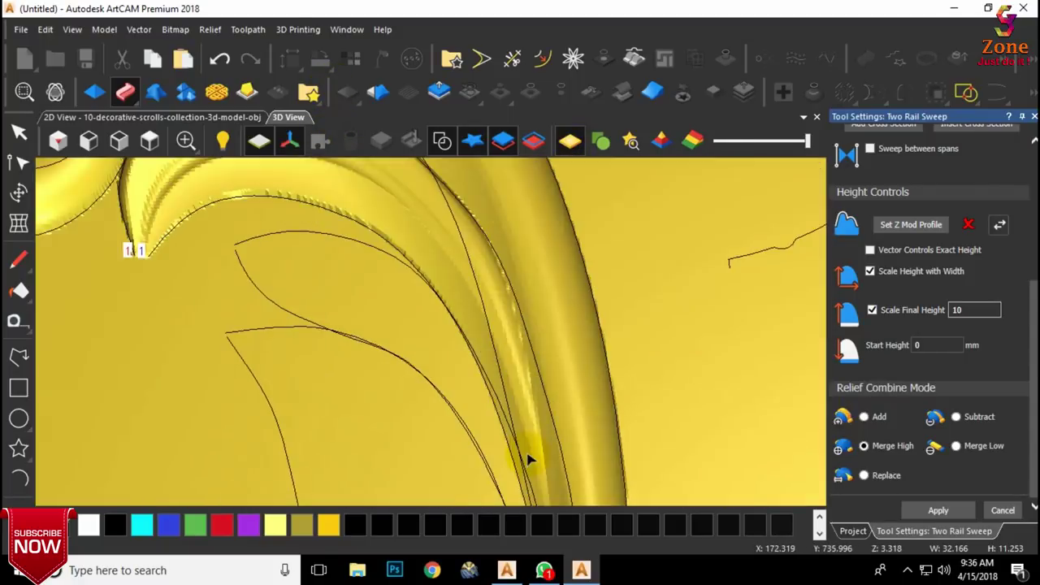
scroll(528, 455, down, 2)
scroll(471, 413, up, 2)
mouse_move(472, 418)
middle_down()
mouse_move(570, 261)
mouse_move(473, 417)
middle_up()
scroll(474, 291, down, 2)
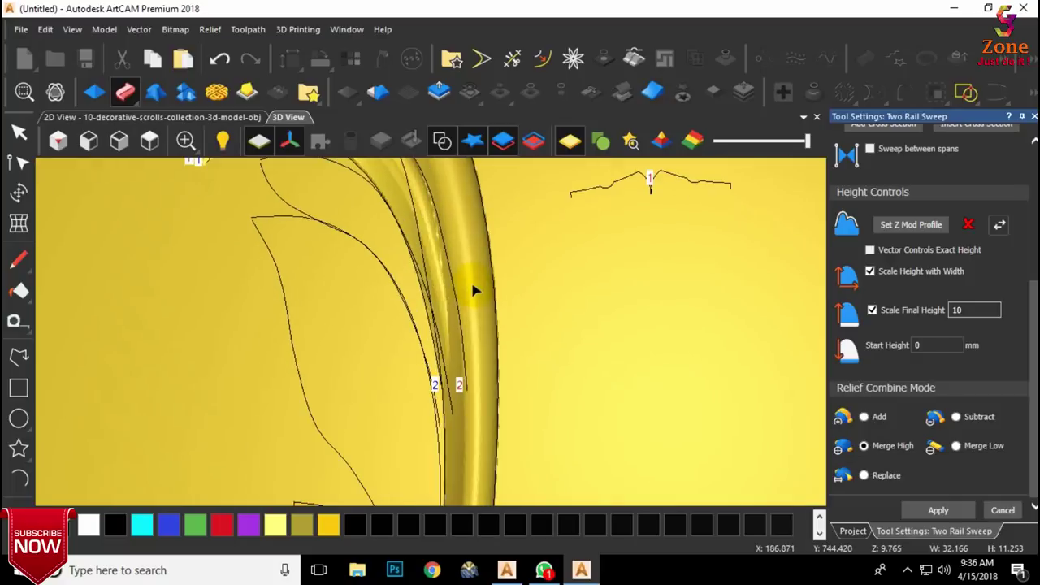
click(465, 358)
drag(469, 390, 478, 396)
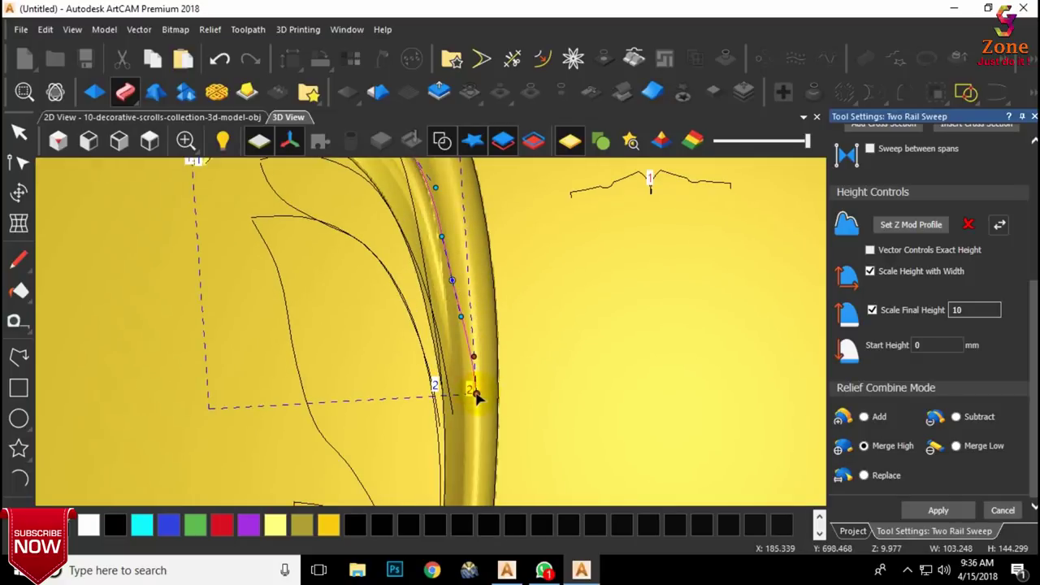
Step: Move the curled leaf's outer drive rail nodes and control points slightly outward along the stem and over the upper curve
drag(452, 279, 462, 275)
scroll(457, 268, down, 1)
middle_drag(413, 165, 423, 222)
scroll(424, 222, up, 1)
drag(423, 222, 427, 216)
scroll(427, 219, down, 1)
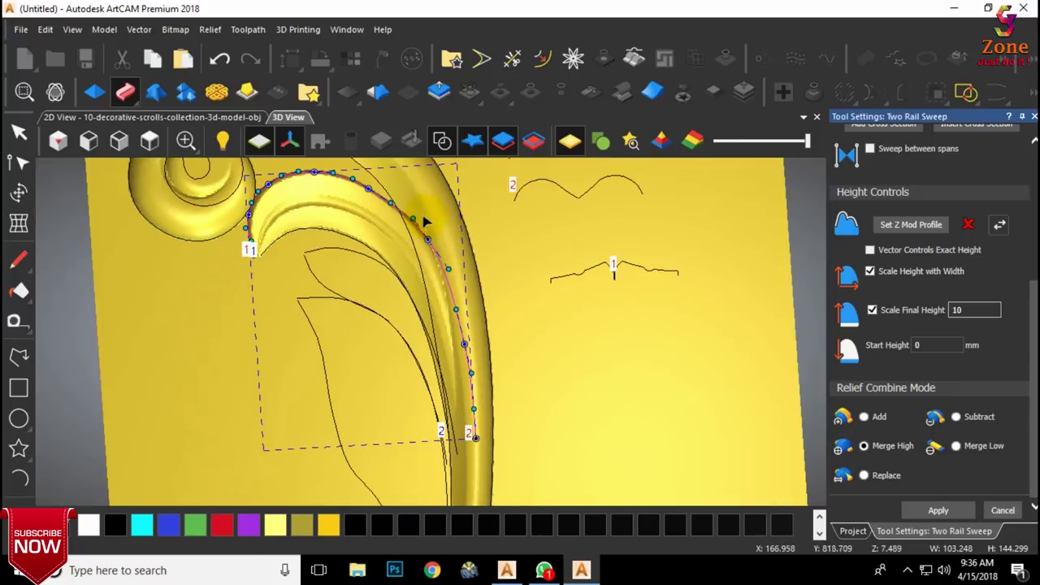
scroll(399, 191, up, 2)
drag(351, 186, 354, 182)
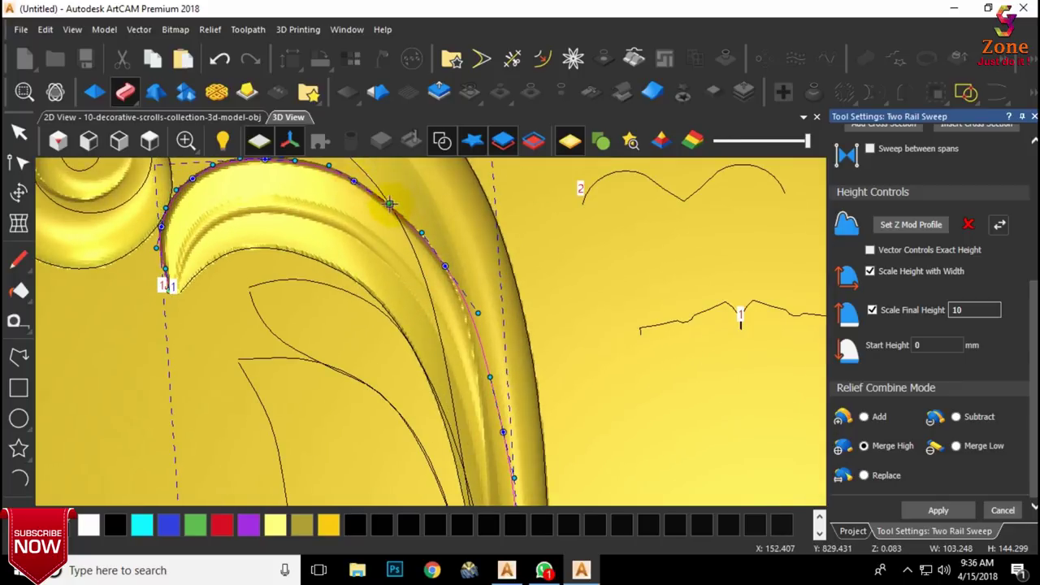
scroll(378, 204, down, 1)
scroll(363, 205, up, 1)
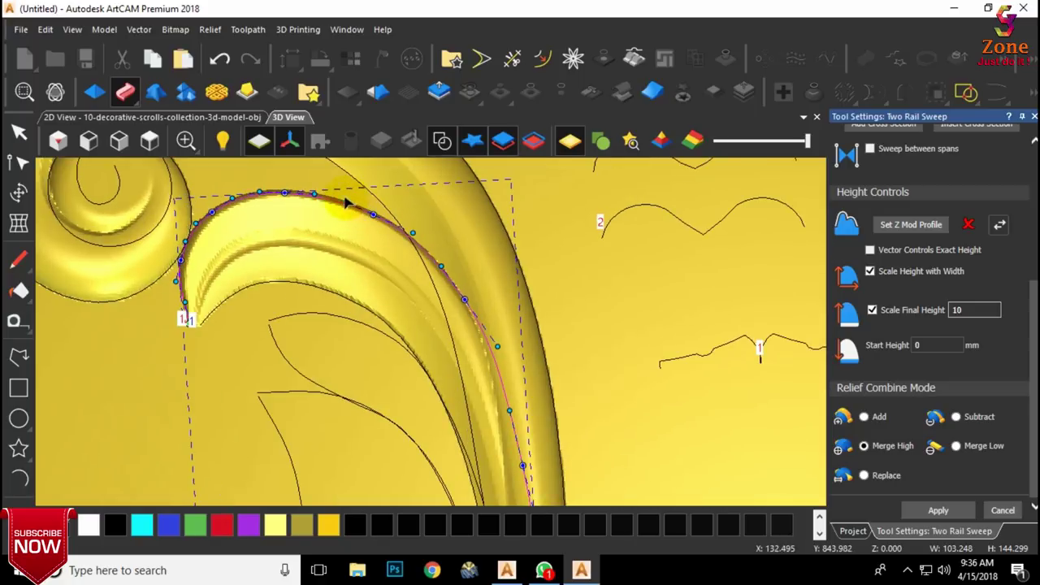
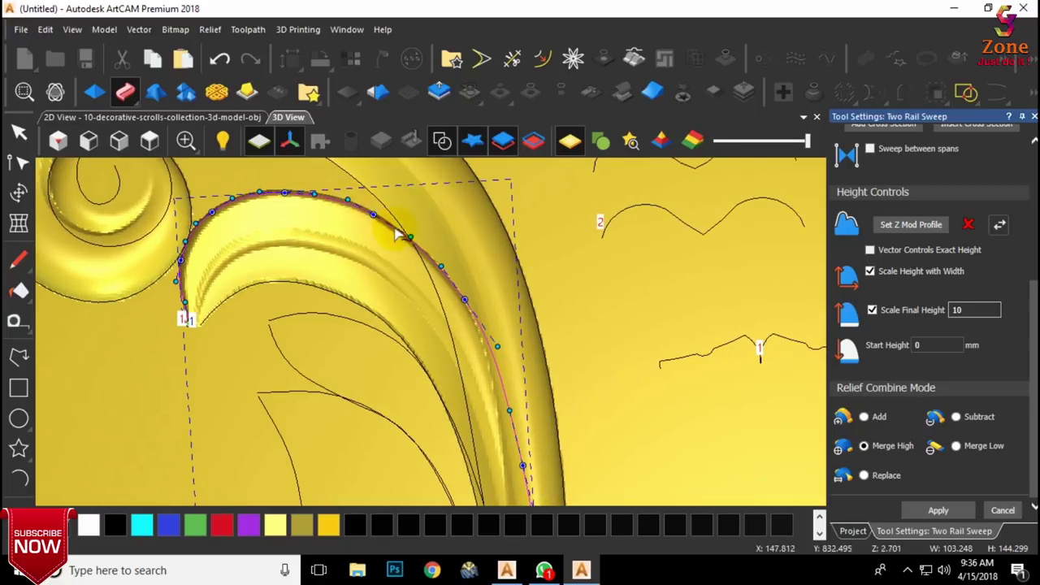
Step: Refine the outer drive rail's curvature beside the main stem, reapply the two rail sweep and close its settings
scroll(385, 224, down, 4)
scroll(463, 421, up, 4)
drag(476, 406, 461, 373)
scroll(460, 372, down, 4)
scroll(378, 225, up, 3)
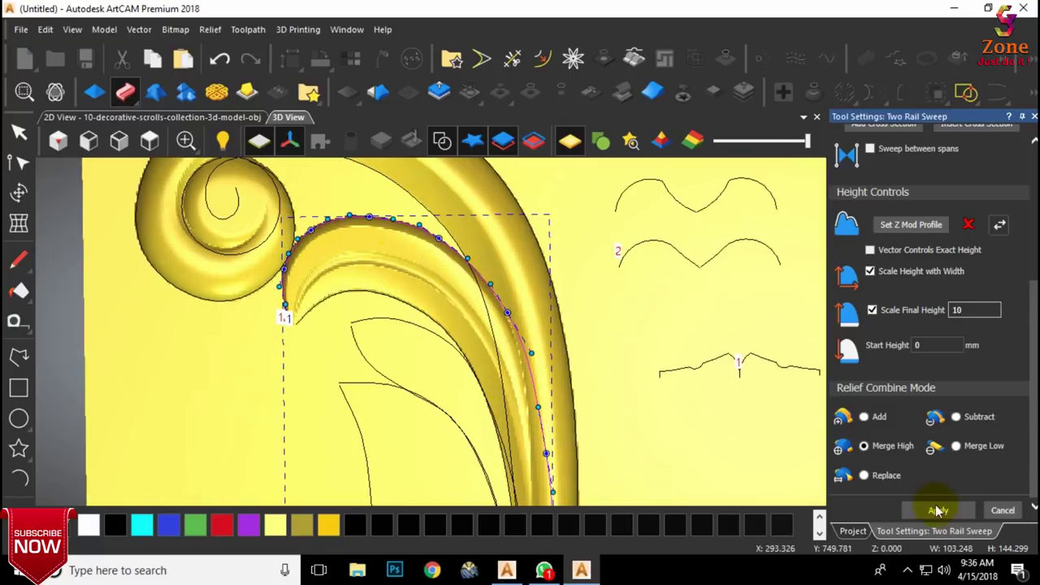
click(1000, 514)
scroll(416, 249, down, 1)
click(591, 327)
scroll(504, 249, down, 4)
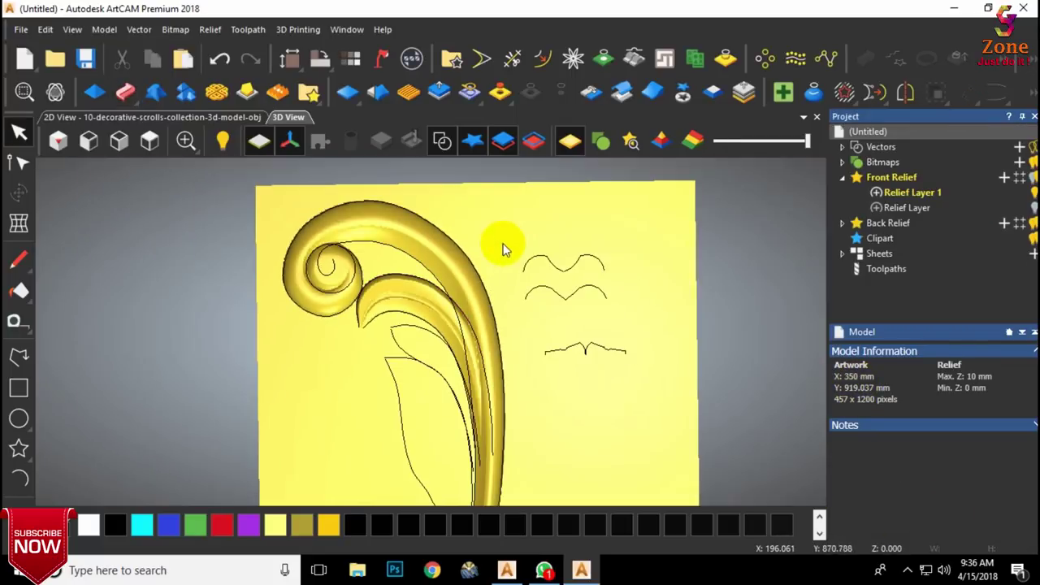
Step: Check the leaf shapes in the decorative scroll reference image in Photos and return to the ArtCAM model
scroll(463, 363, up, 1)
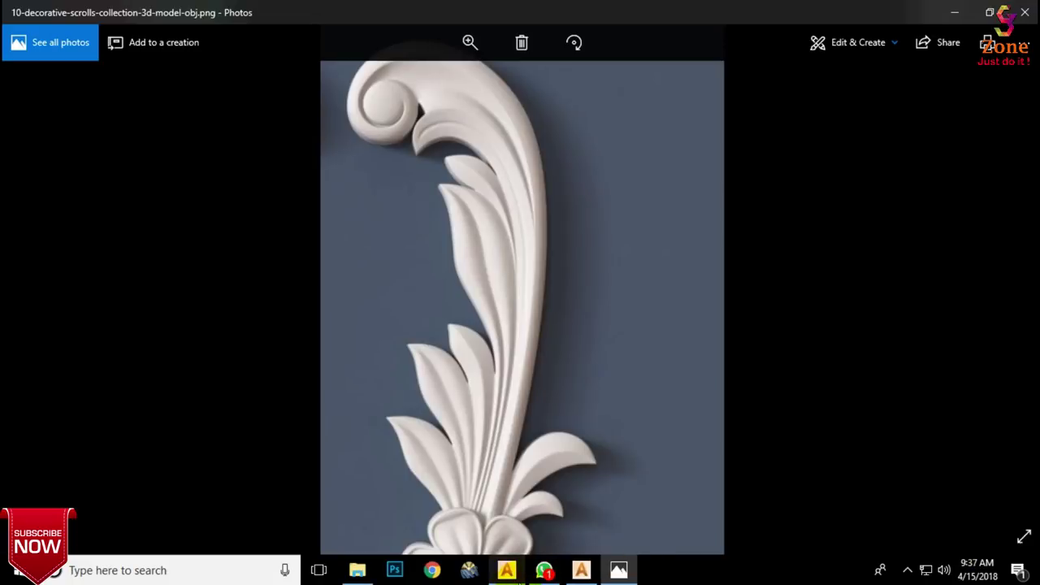
click(508, 576)
click(580, 574)
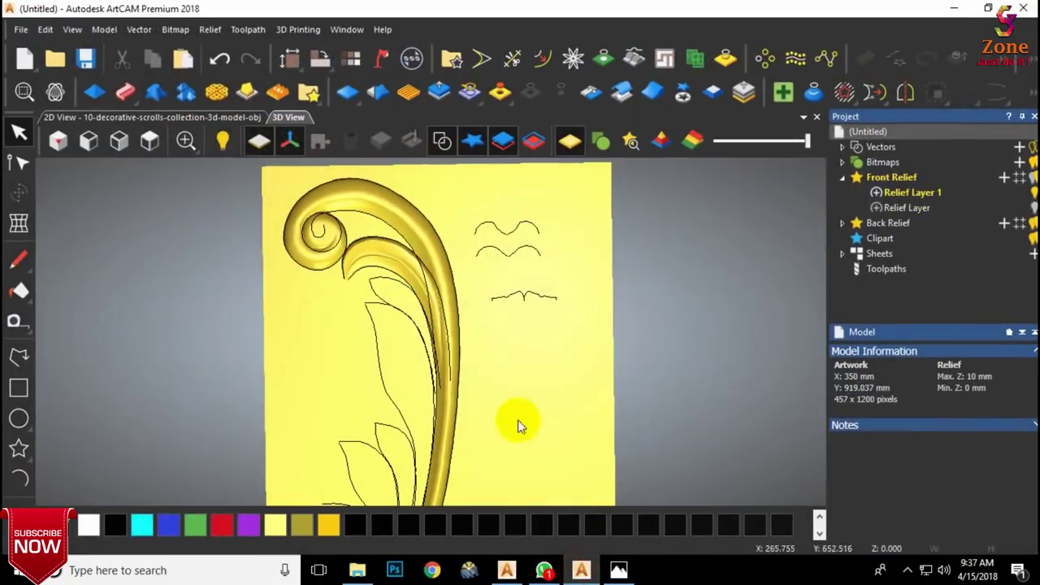
Step: Start drawing an arc with the Start - End - Point On Arc type in the blank area below the cross-section profiles
scroll(405, 284, up, 2)
scroll(469, 330, down, 1)
scroll(471, 332, up, 1)
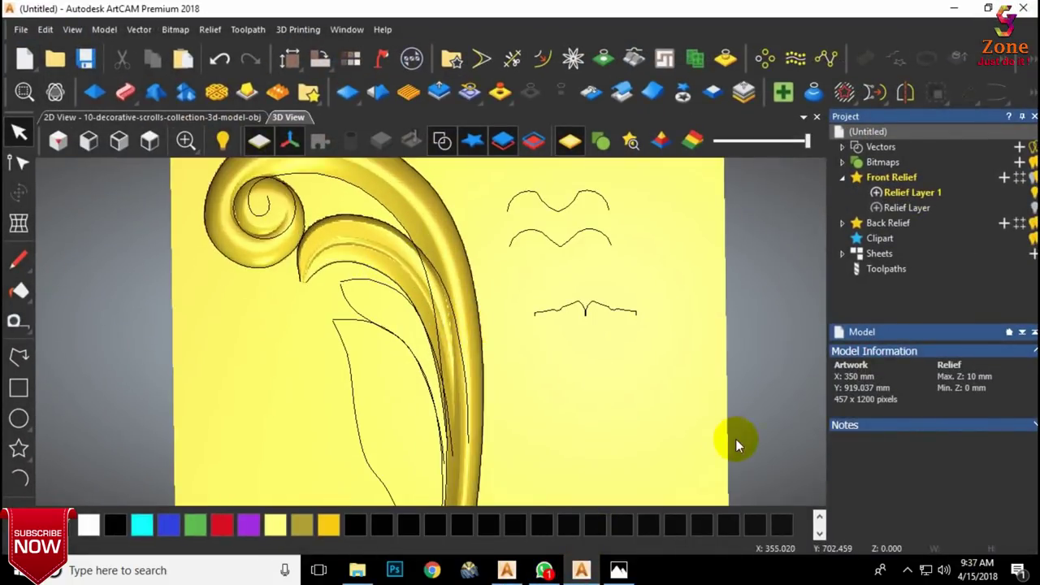
click(19, 478)
scroll(580, 354, up, 3)
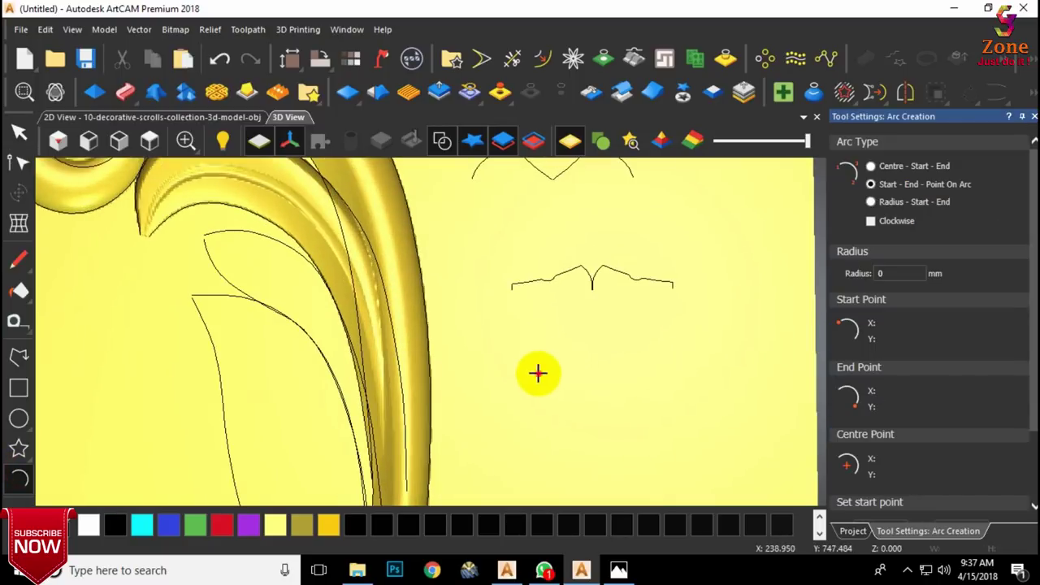
Step: Draw a shallow arc about 18 mm wide and 7 mm high below the existing profiles, and mirror a copy to its right
click(538, 373)
click(564, 363)
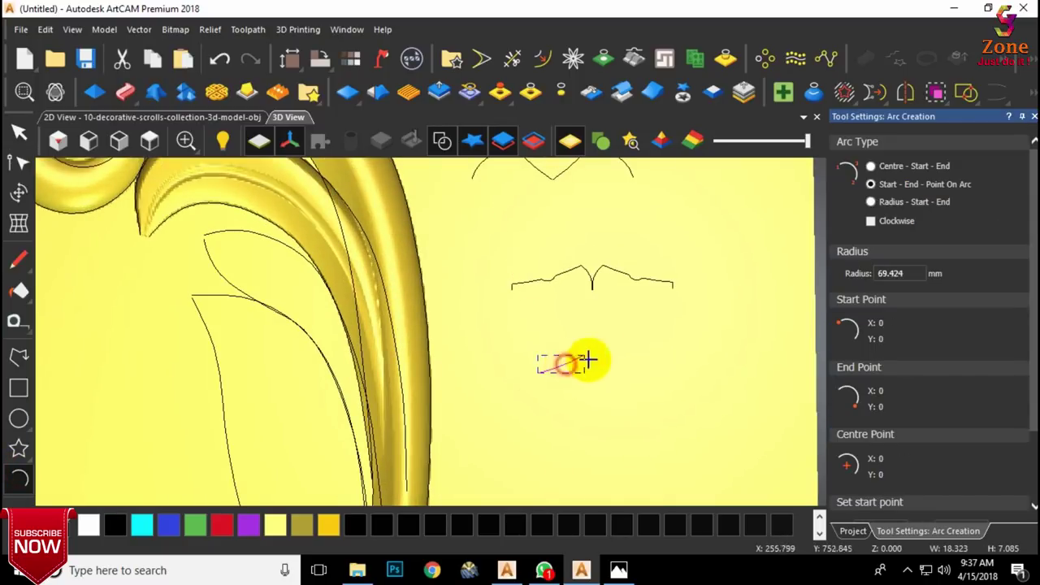
click(905, 93)
click(974, 161)
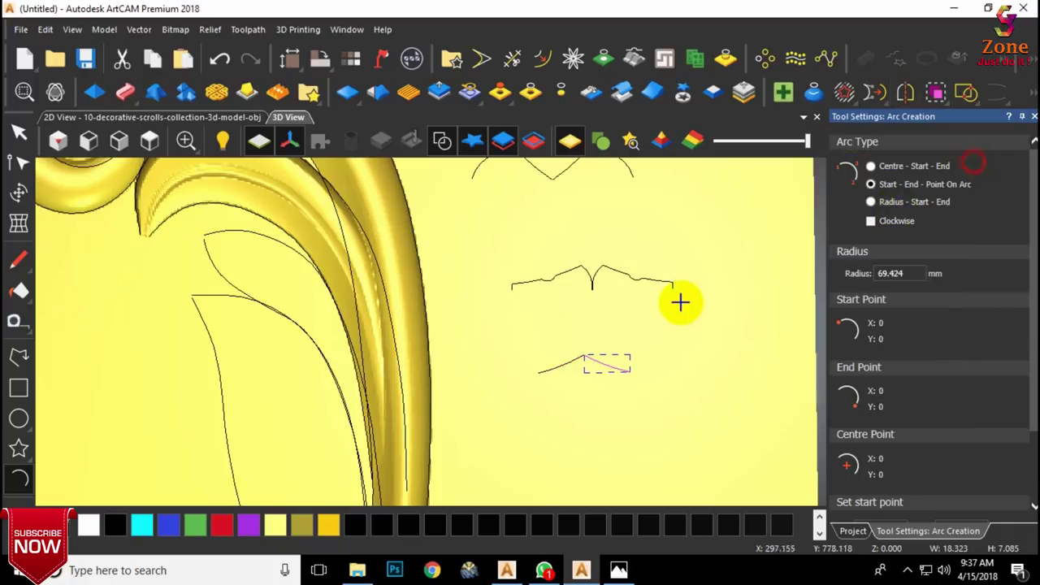
double_click(673, 332)
key(Escape)
click(160, 142)
scroll(461, 204, up, 6)
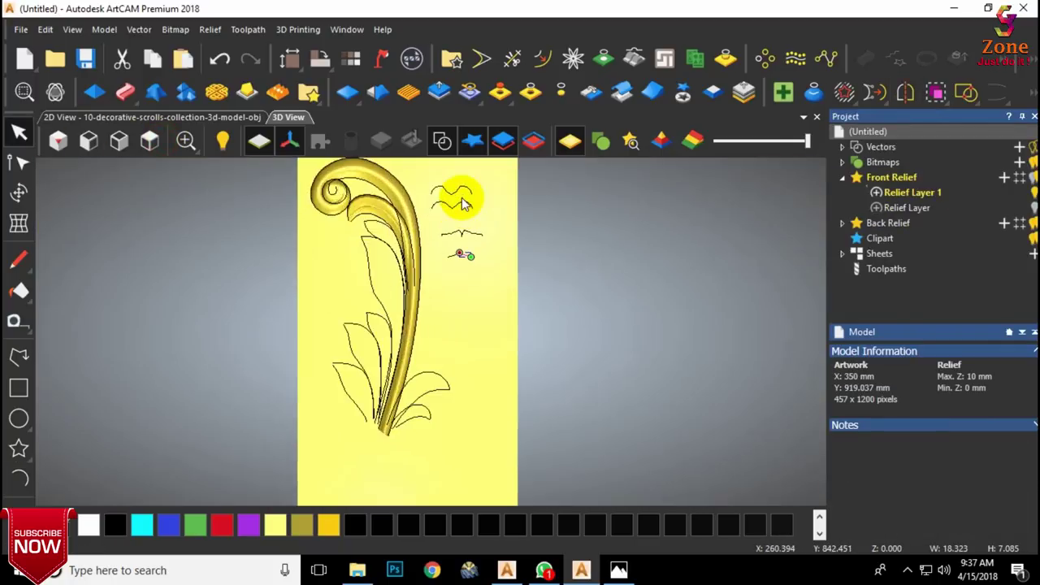
Step: Join the shallow arc and its mirrored copy into a single peaked profile vector
drag(536, 313, 396, 352)
key(j)
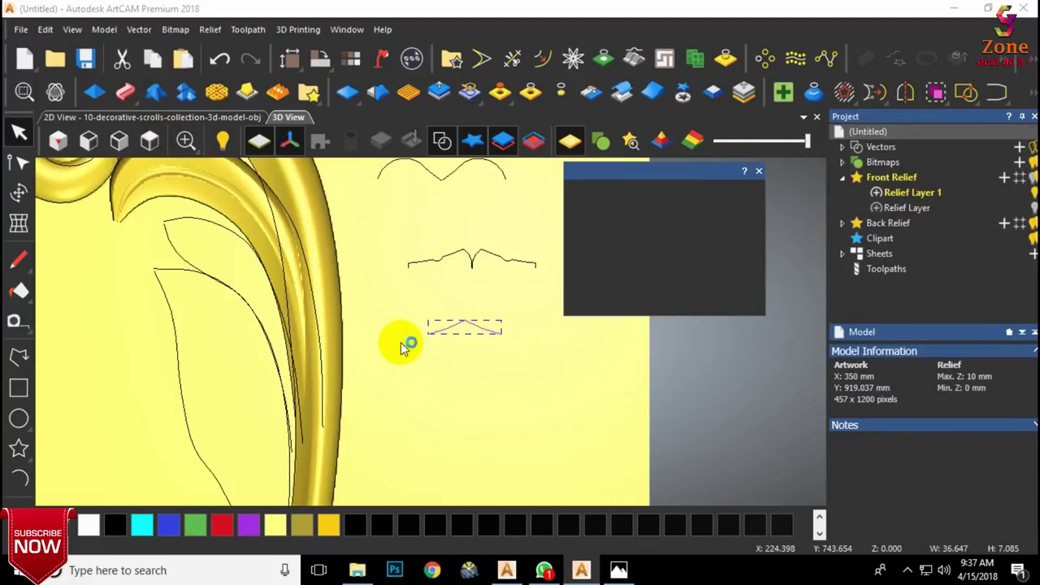
click(760, 172)
click(609, 326)
scroll(428, 319, down, 1)
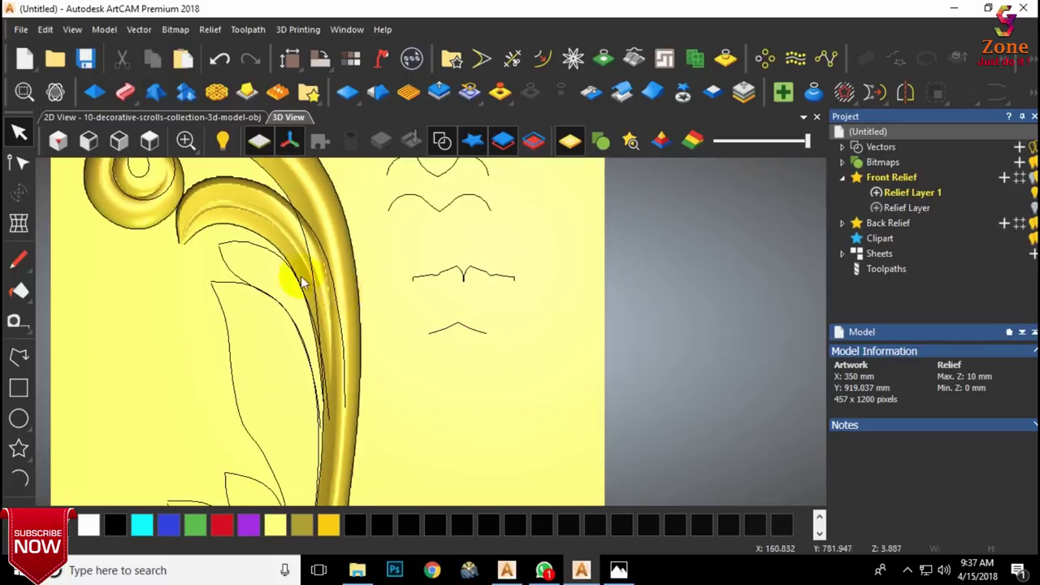
Step: Start a Two Rail Sweep along the small upper leaf's edges and add the peaked profile as its cross section
scroll(232, 236, up, 1)
click(217, 258)
click(124, 92)
click(517, 349)
click(863, 366)
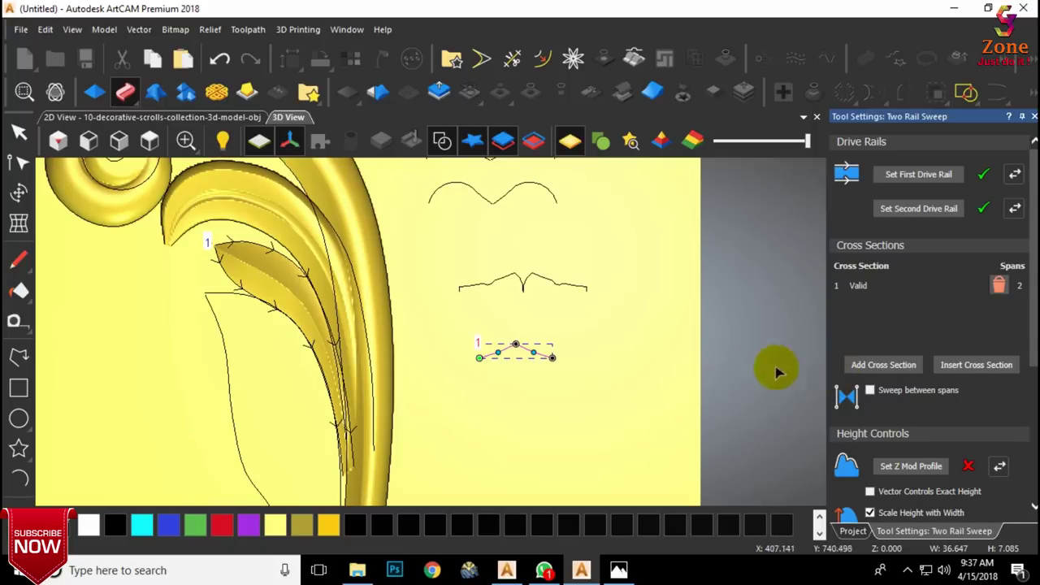
Step: Scale the leaf sweep's final height to 8 and set its start height to 2 mm, combining with Merge High
scroll(917, 405, down, 3)
click(871, 432)
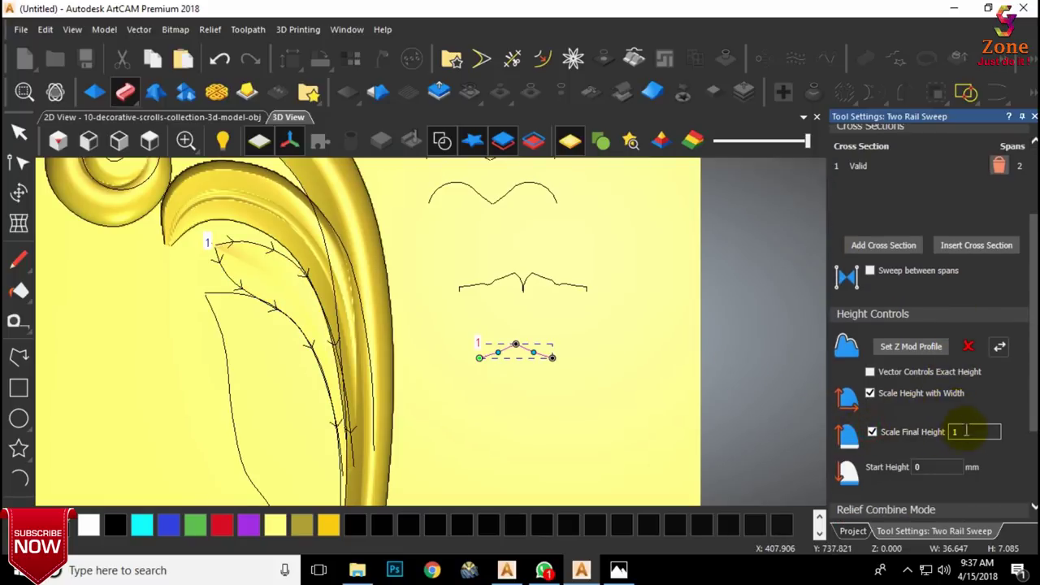
text(8)
drag(937, 467, 884, 469)
text(2)
scroll(357, 343, down, 2)
scroll(346, 351, up, 2)
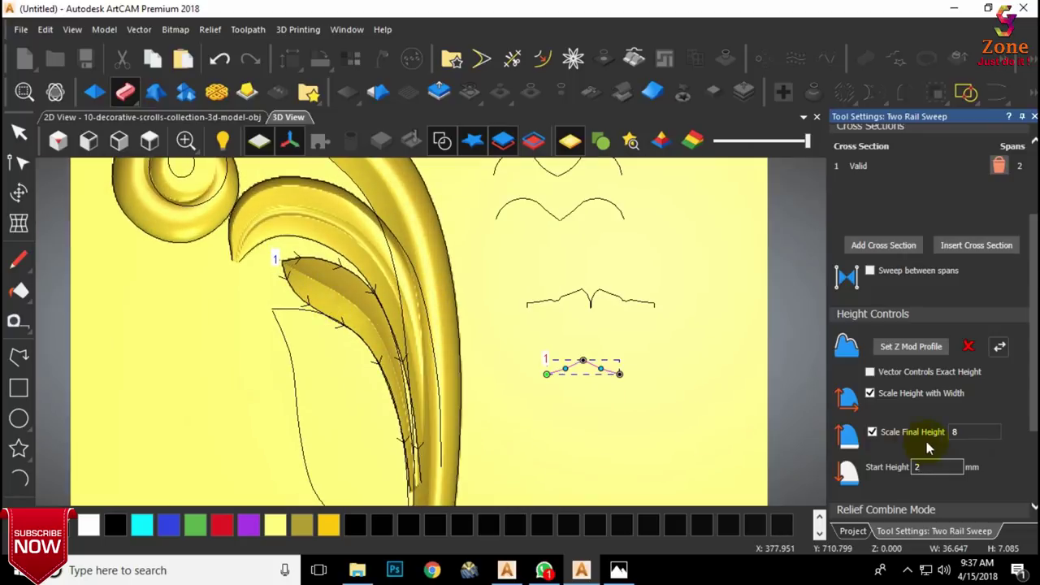
scroll(869, 462, down, 3)
Step: Smooth the middle node of the leaf sweep's cross section so its peak becomes a rounded curve
scroll(372, 290, up, 4)
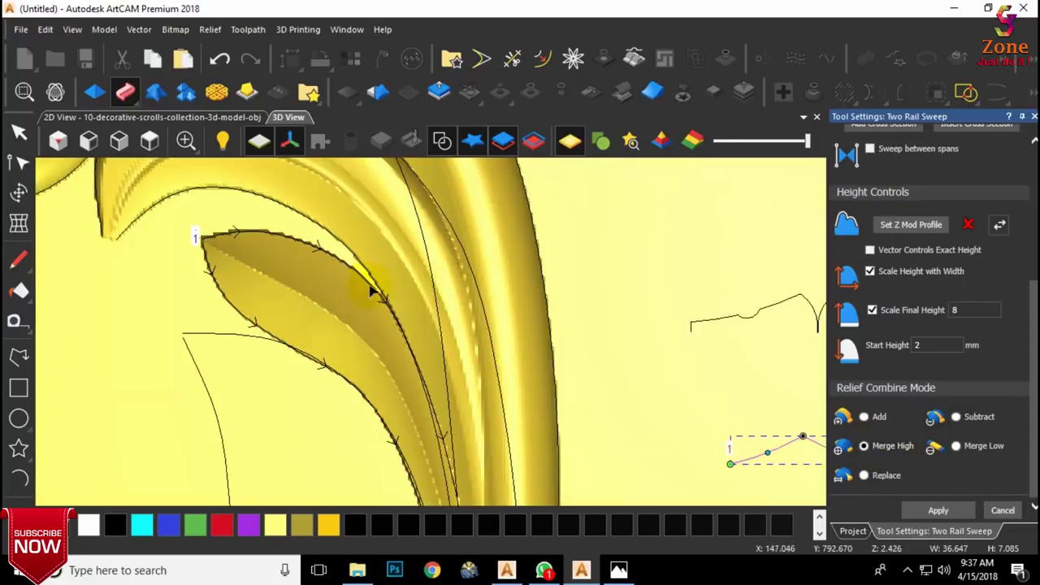
scroll(338, 294, down, 2)
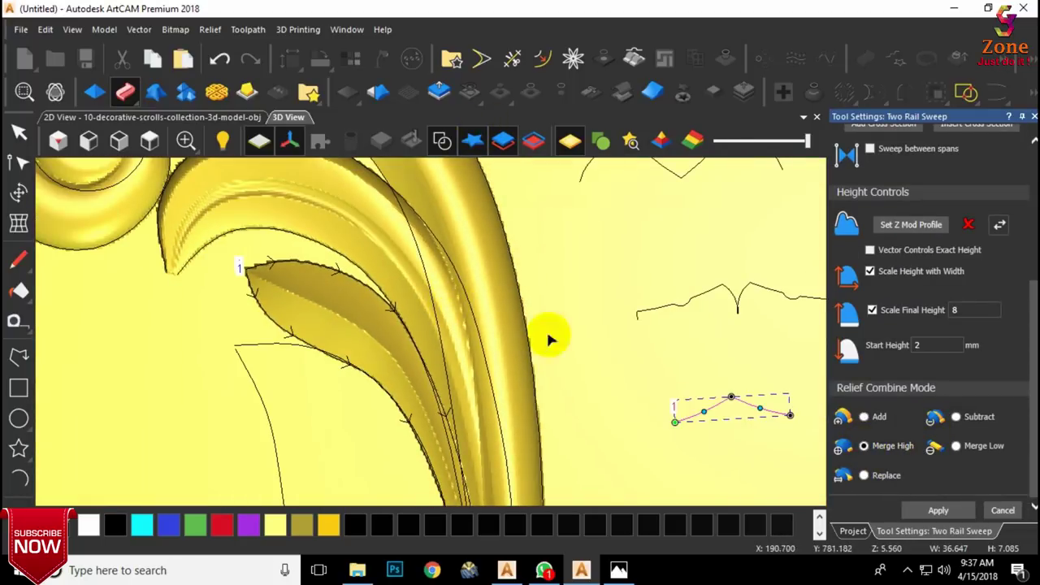
scroll(359, 285, down, 4)
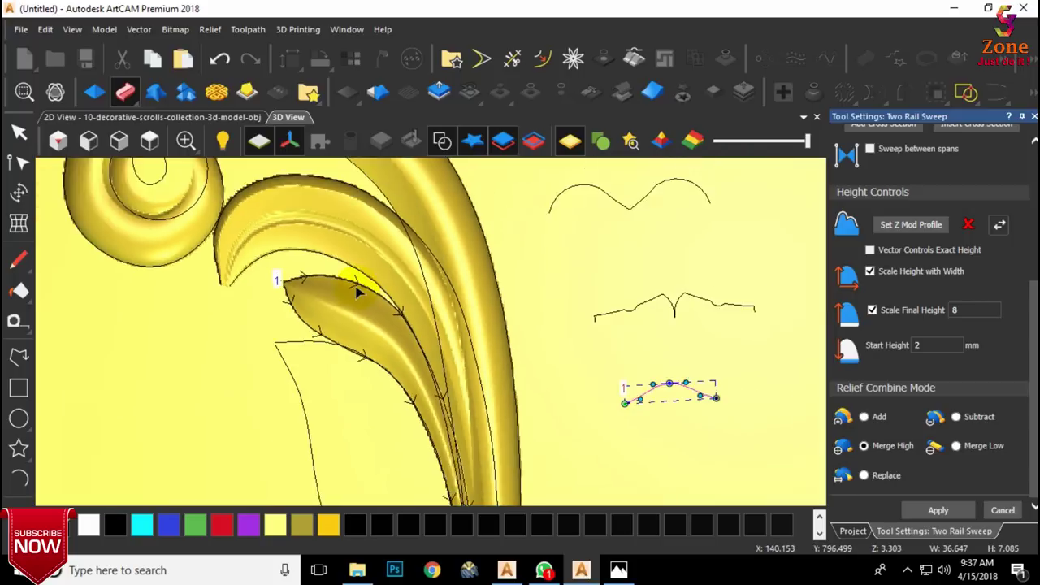
Step: Reshape the small leaf's outer rail by moving its middle and lower nodes outward toward the main stem
scroll(497, 433, up, 4)
middle_drag(498, 433, 479, 408)
scroll(480, 416, down, 2)
click(384, 215)
drag(464, 389, 473, 387)
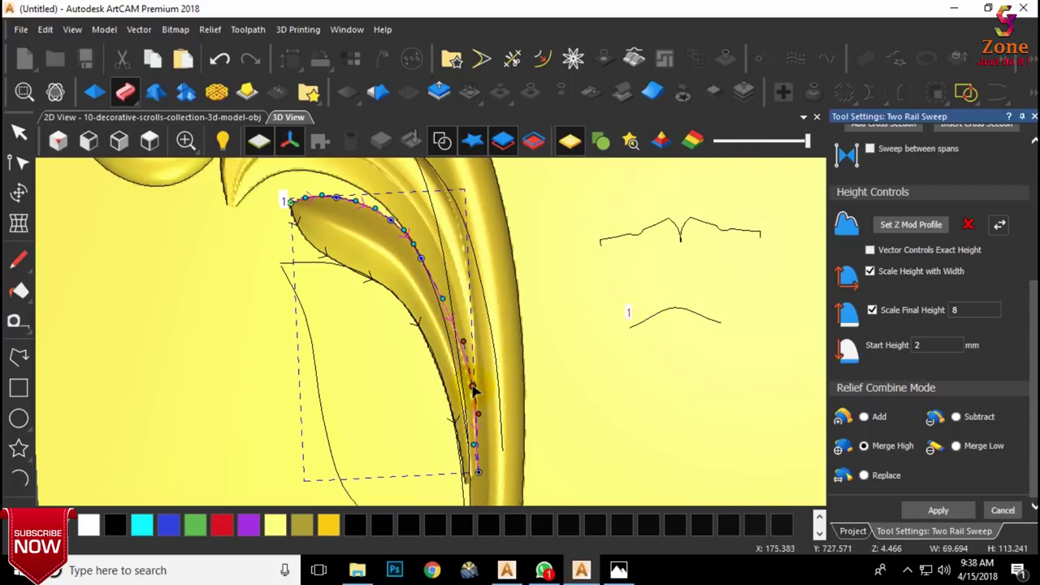
drag(478, 470, 484, 473)
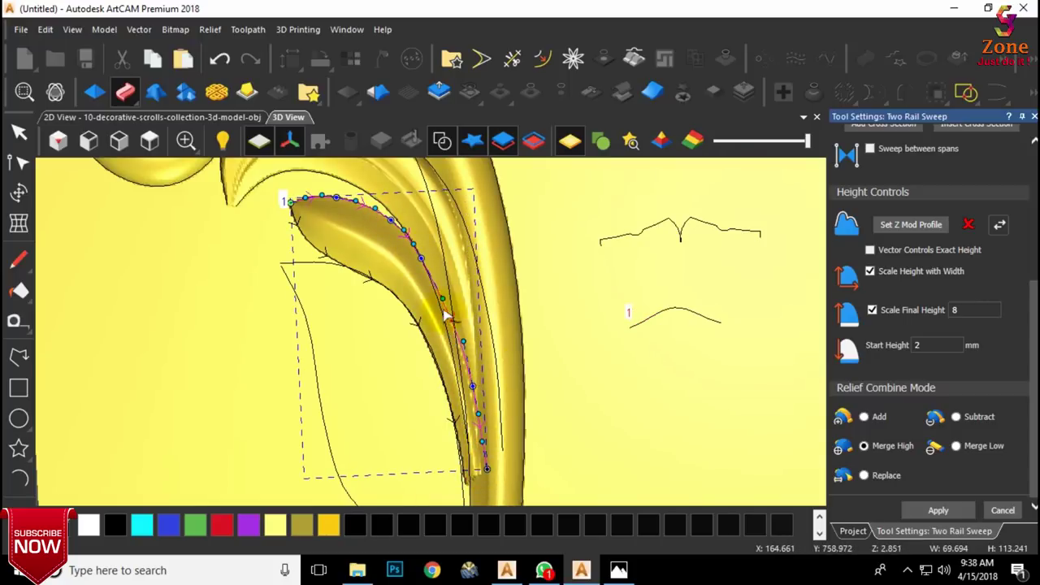
click(423, 258)
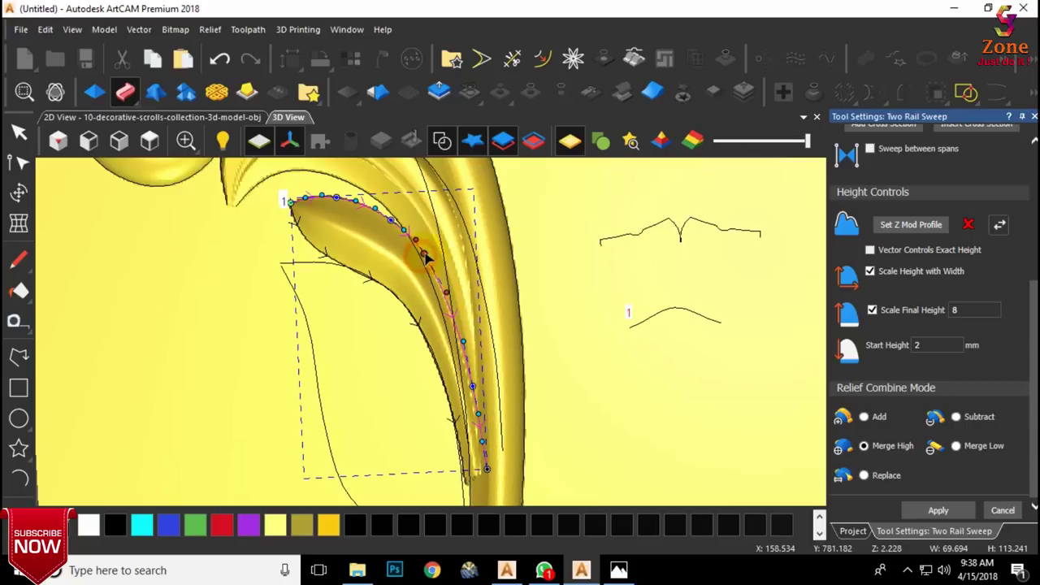
Step: Apply the small leaf's two rail sweep to the relief and close the sweep settings
middle_drag(451, 330, 468, 429)
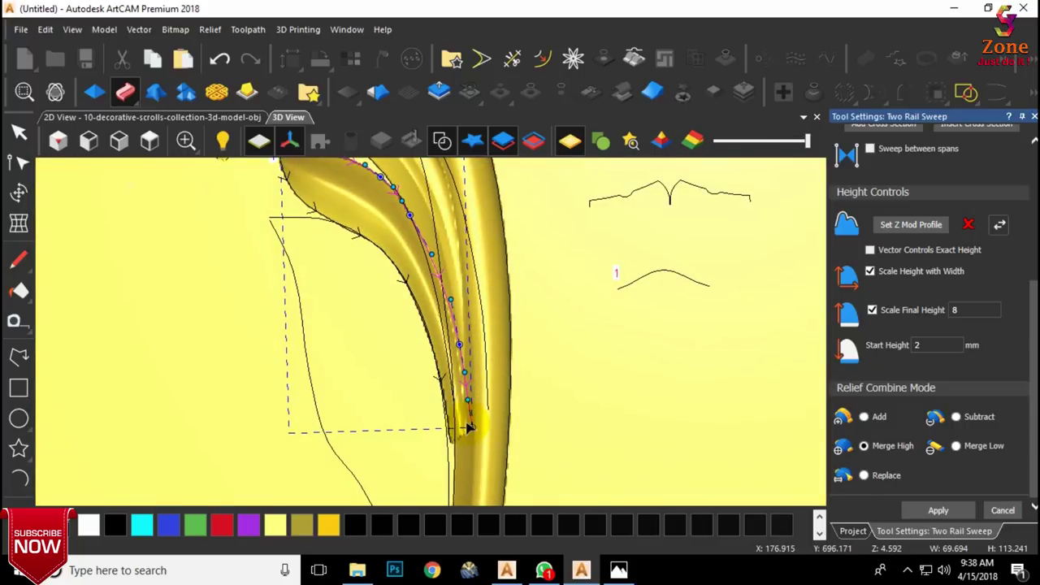
scroll(469, 429, down, 3)
scroll(365, 222, up, 4)
middle_drag(365, 223, 443, 218)
scroll(449, 294, down, 2)
middle_drag(447, 294, 455, 314)
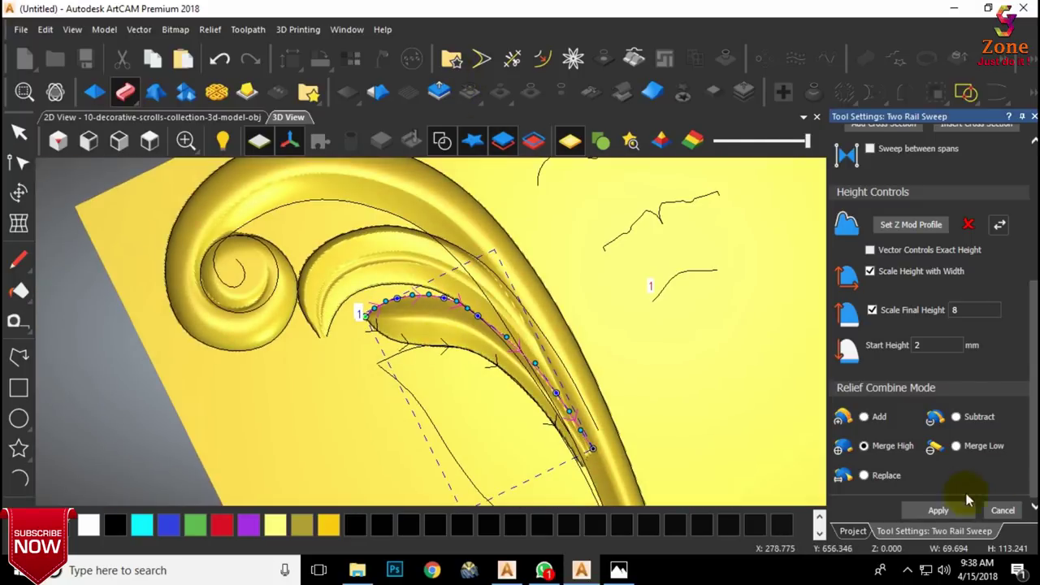
click(999, 511)
Step: Hide the vectors and examine the finished small leaf on the relief, ending in the top-down view
scroll(548, 316, down, 2)
middle_drag(548, 316, 532, 355)
click(445, 146)
scroll(546, 265, up, 2)
scroll(497, 372, down, 1)
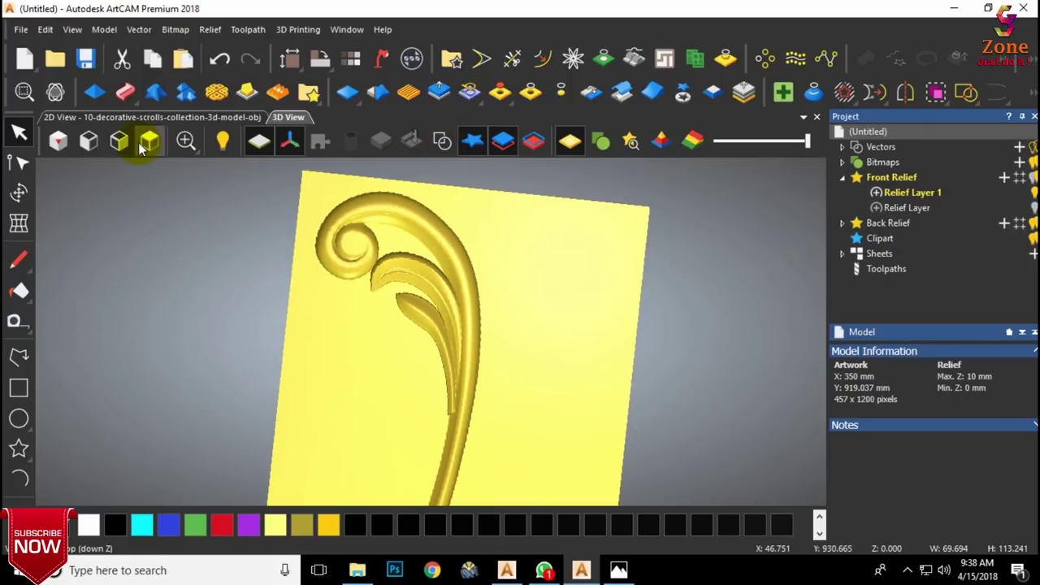
click(143, 141)
Step: Check the large leaf's shape in the reference picture in Photos, return to ArtCAM and show the vectors again
click(618, 570)
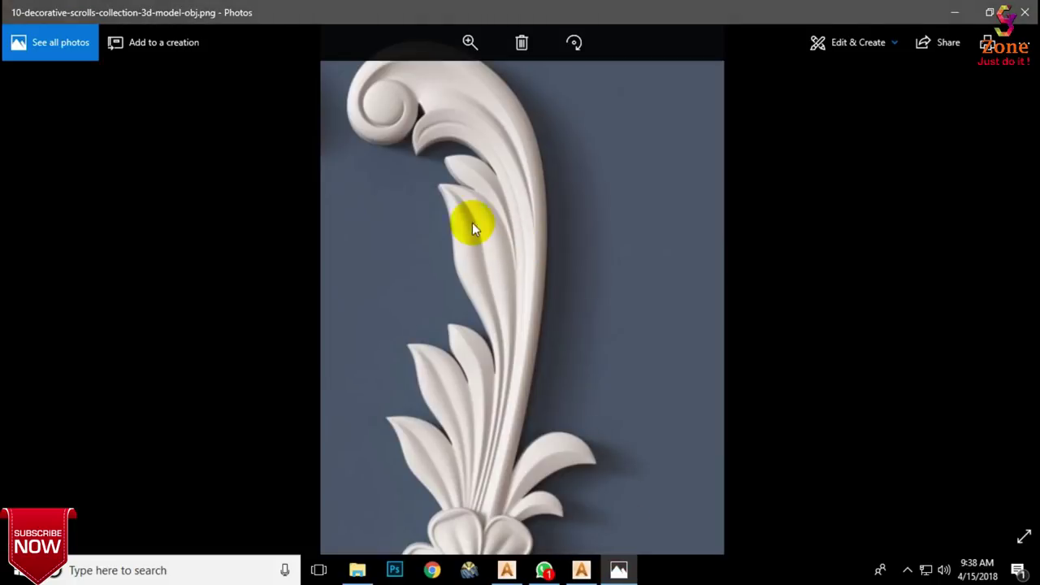
mouse_move(509, 573)
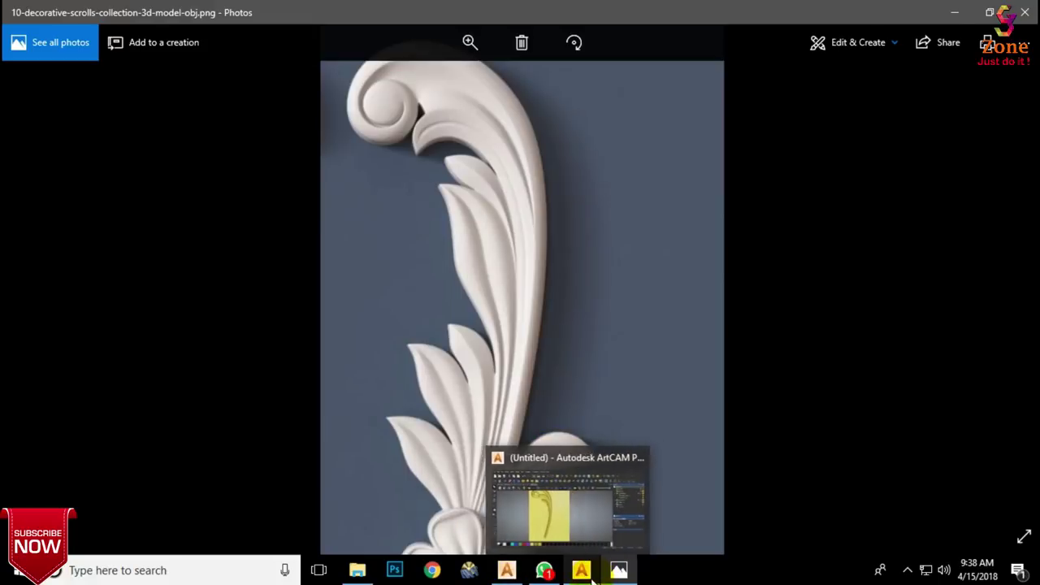
click(602, 511)
click(439, 142)
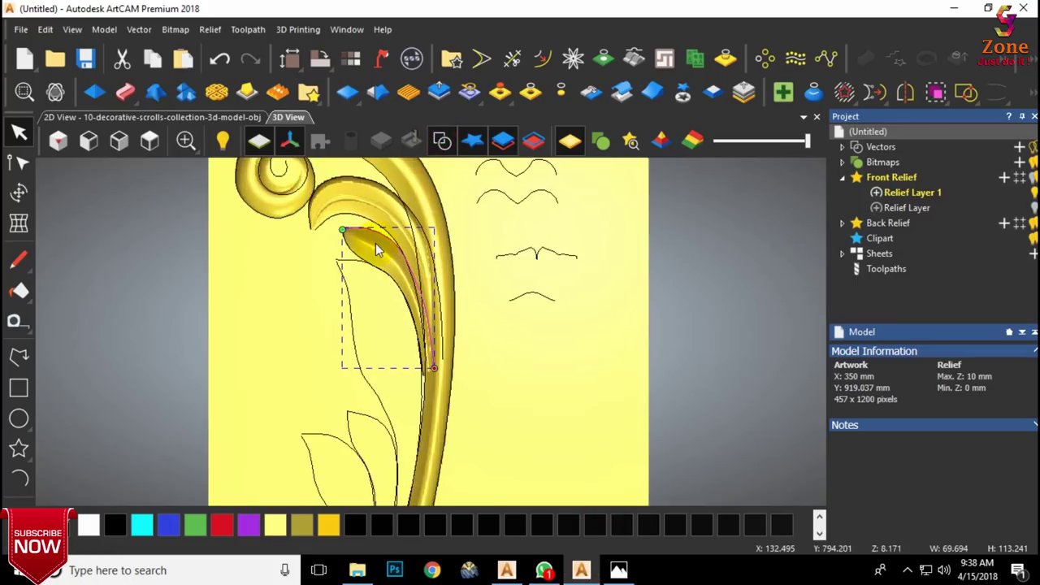
Step: Draw an arc about 31 mm wide and 9 mm high below the small leaf's profile, and mirror a copy to its right
click(14, 481)
scroll(508, 376, up, 2)
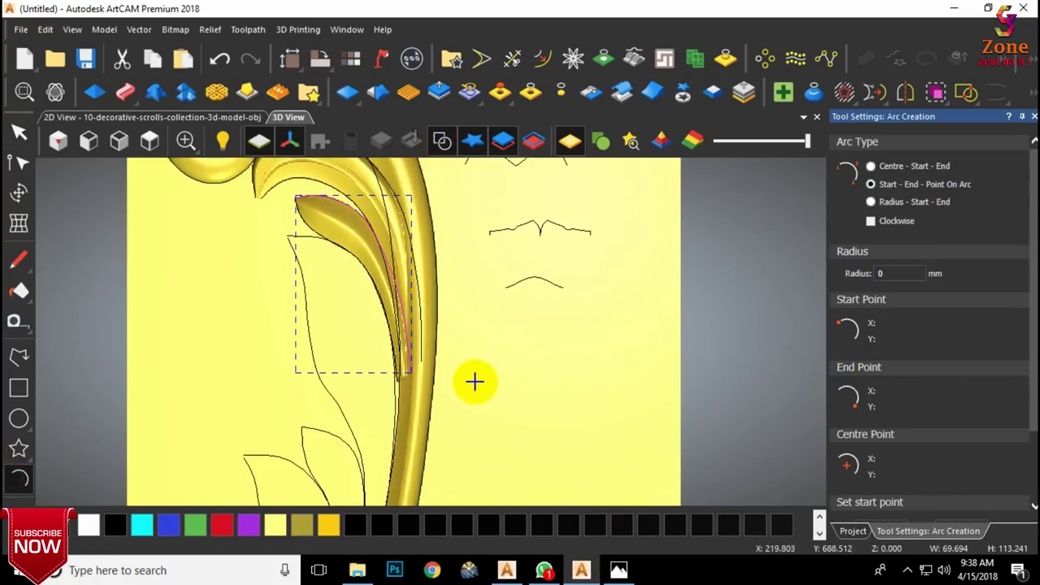
click(474, 381)
scroll(512, 374, up, 1)
click(518, 383)
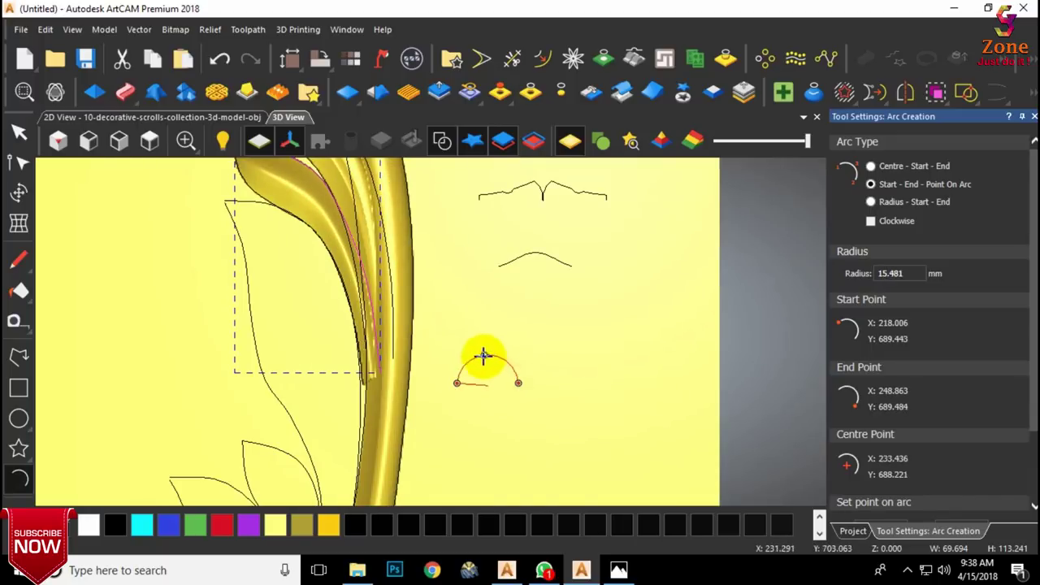
click(482, 365)
click(905, 93)
click(904, 301)
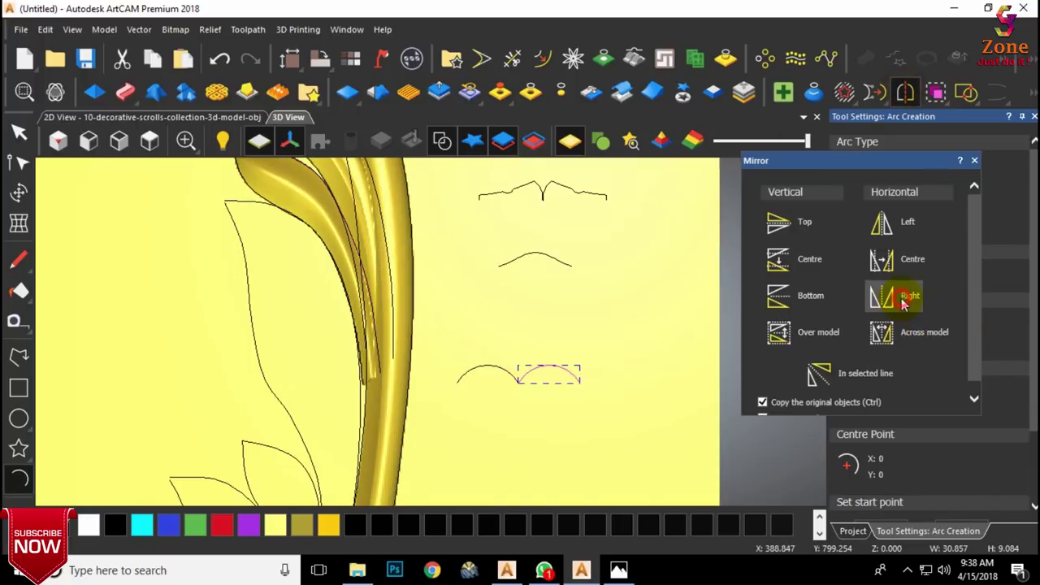
click(974, 160)
Step: Join the new arc and its mirrored copy into one double-humped vector using a 0.025 mm tolerance
click(20, 132)
drag(597, 345, 411, 411)
key(j)
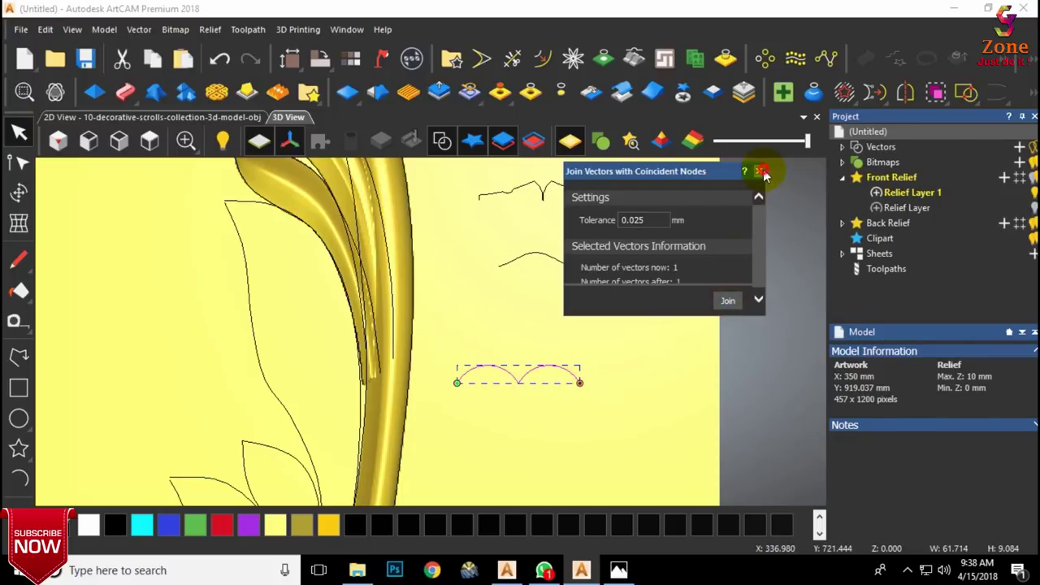
click(761, 171)
Step: Raise the middle node of the double-humped profile to make the dip shallower, and smooth that node
double_click(517, 375)
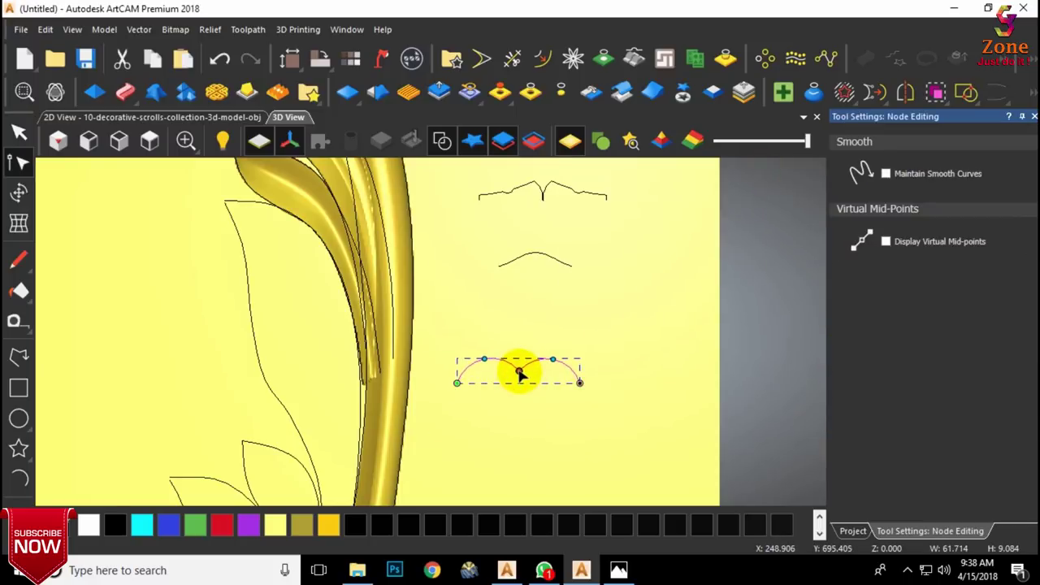
key(s)
scroll(506, 379, up, 2)
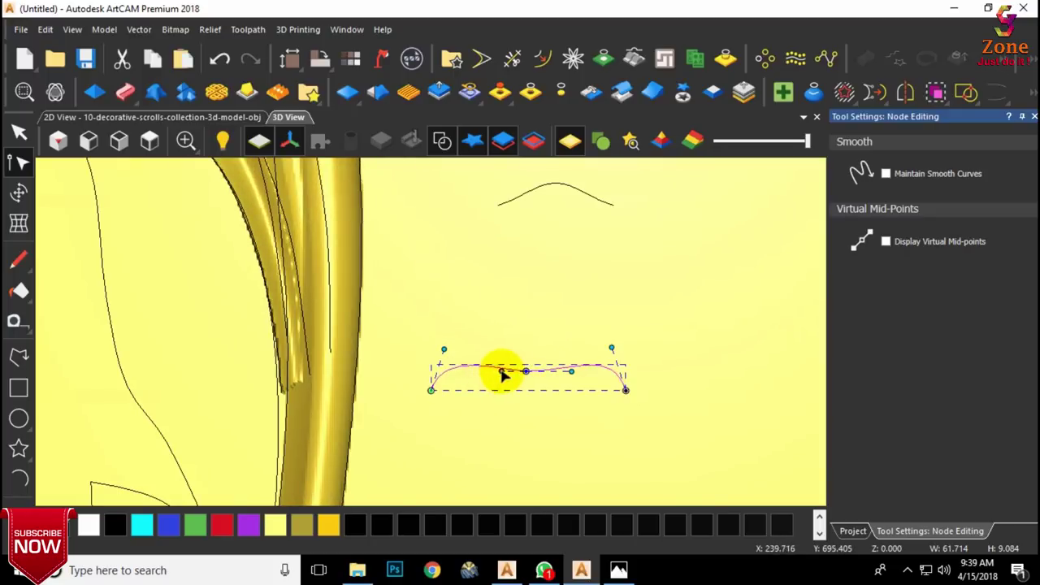
Step: Adjust the control handles at the middle and end nodes to give the profile two even, rounded humps
drag(495, 370, 492, 357)
scroll(520, 373, up, 2)
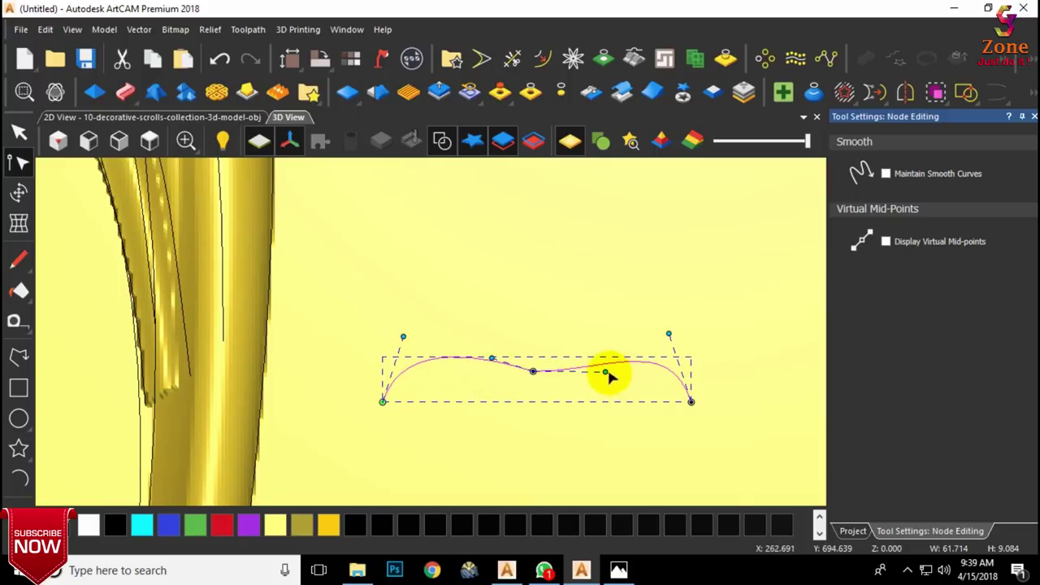
drag(605, 372, 599, 357)
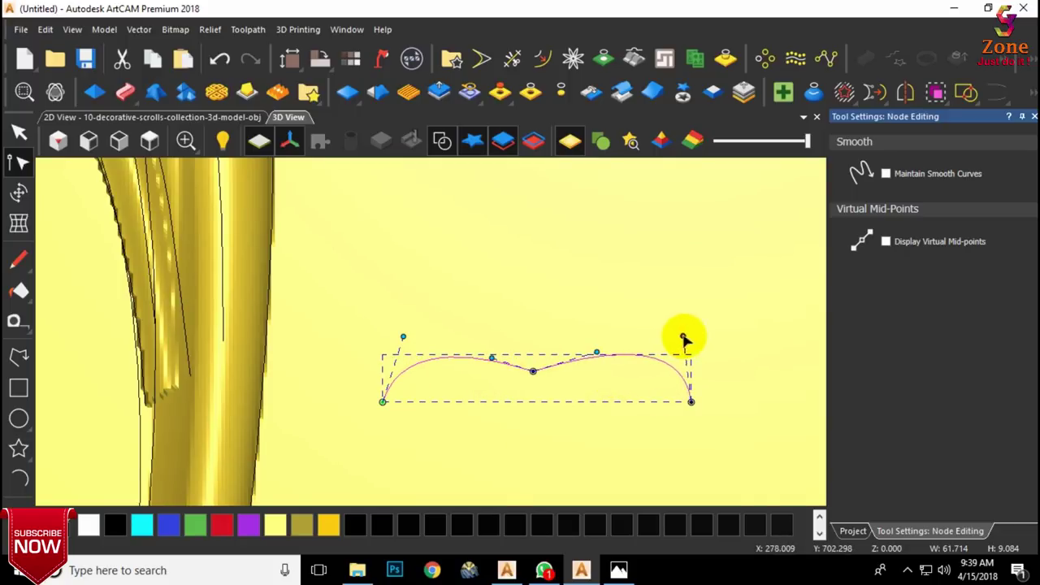
click(403, 341)
click(416, 367)
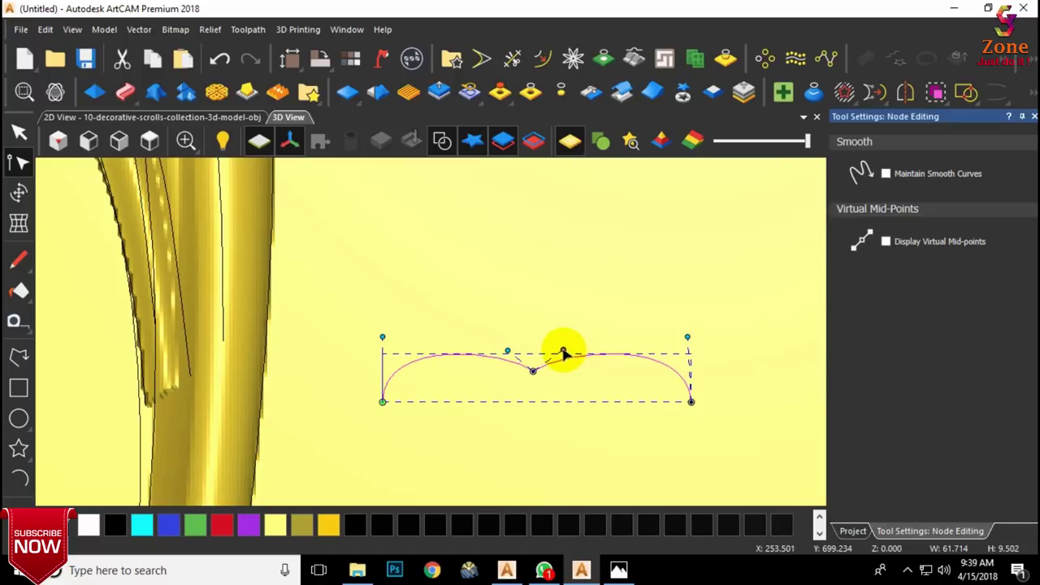
click(613, 323)
scroll(631, 386, down, 5)
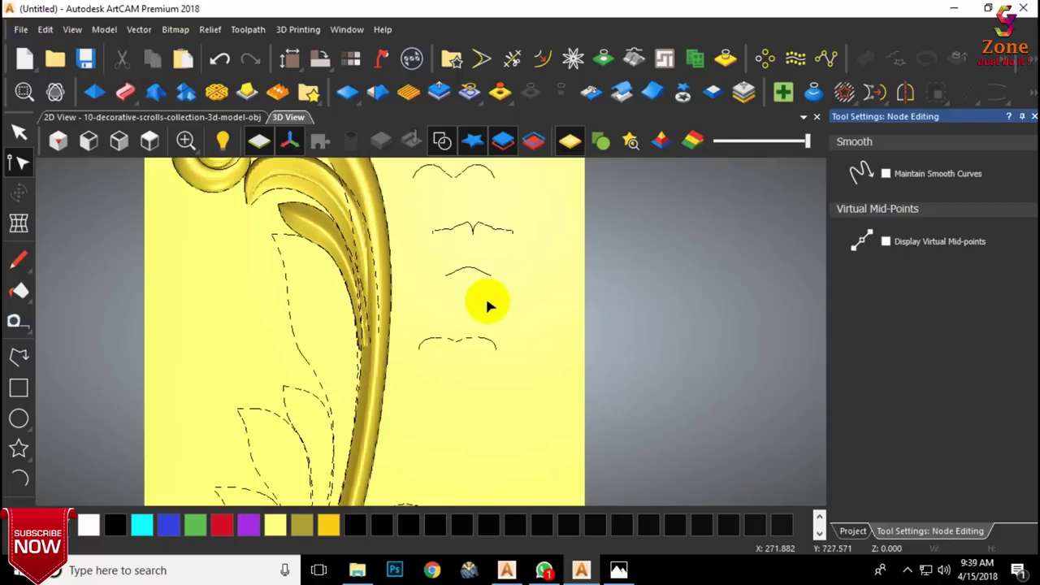
Step: Draw a wide, shallow arc about 60 mm across just below the double-humped profile
click(18, 477)
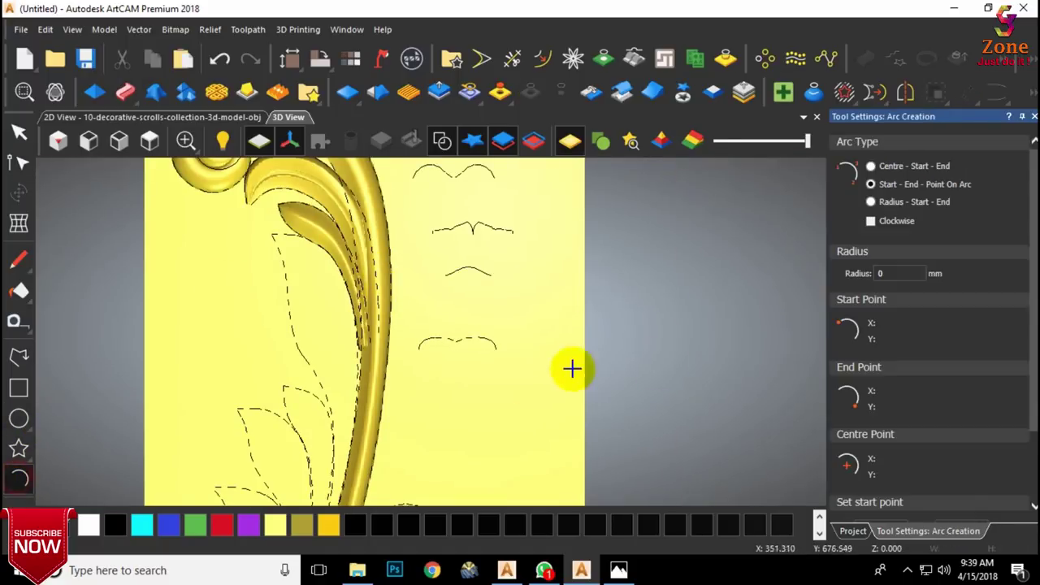
scroll(407, 353, up, 2)
click(391, 367)
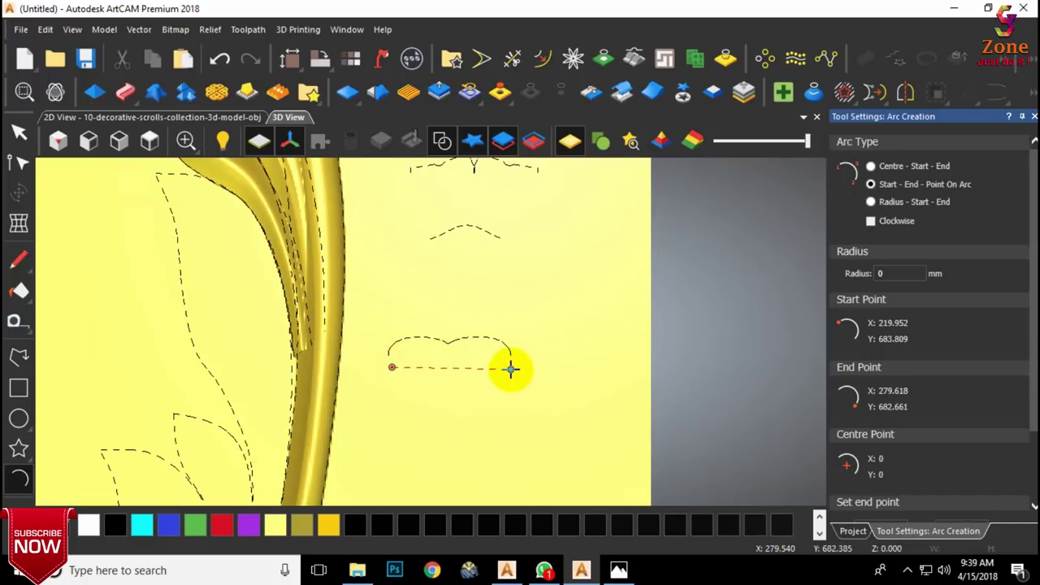
click(511, 370)
click(459, 348)
click(19, 132)
click(460, 303)
scroll(528, 341, down, 2)
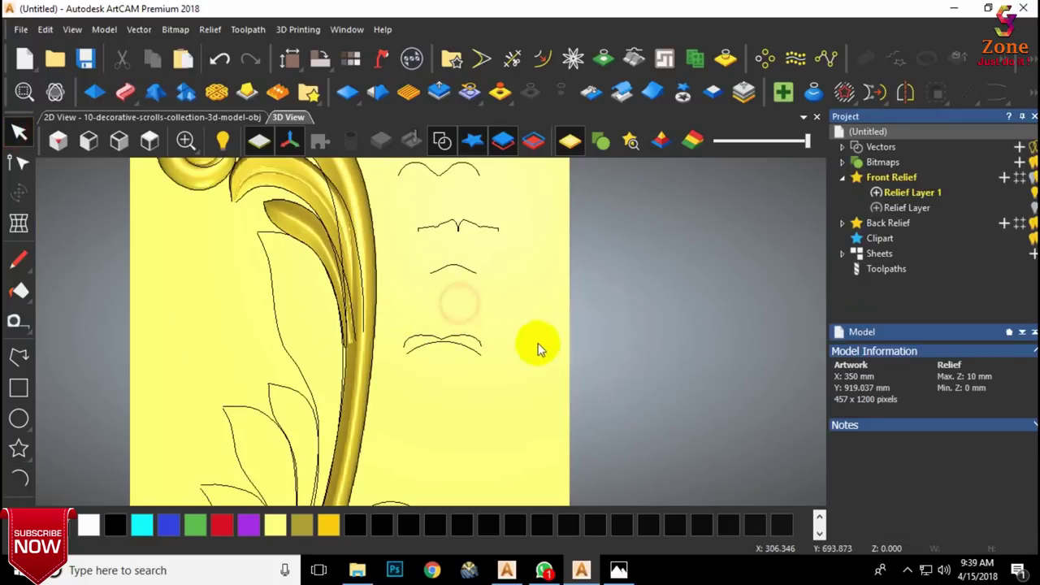
Step: Start a Two Rail Sweep along the large leaf's edges and add the double-humped profile as its cross section
click(260, 231)
click(125, 91)
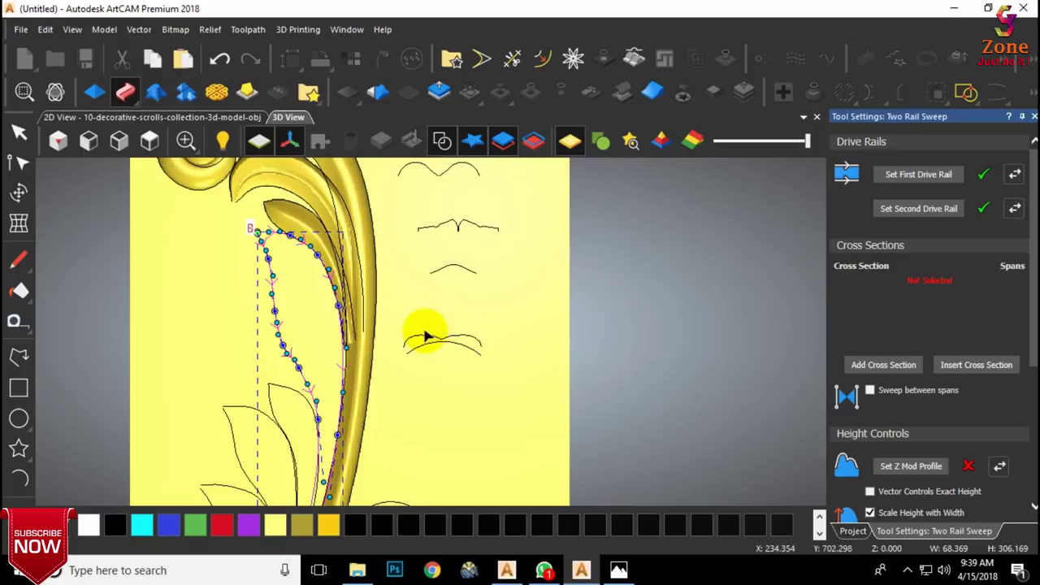
click(423, 336)
click(855, 365)
Step: Set the large leaf sweep's relief combine mode to Merge High
scroll(299, 244, up, 3)
drag(414, 308, 452, 301)
scroll(945, 409, down, 3)
click(866, 449)
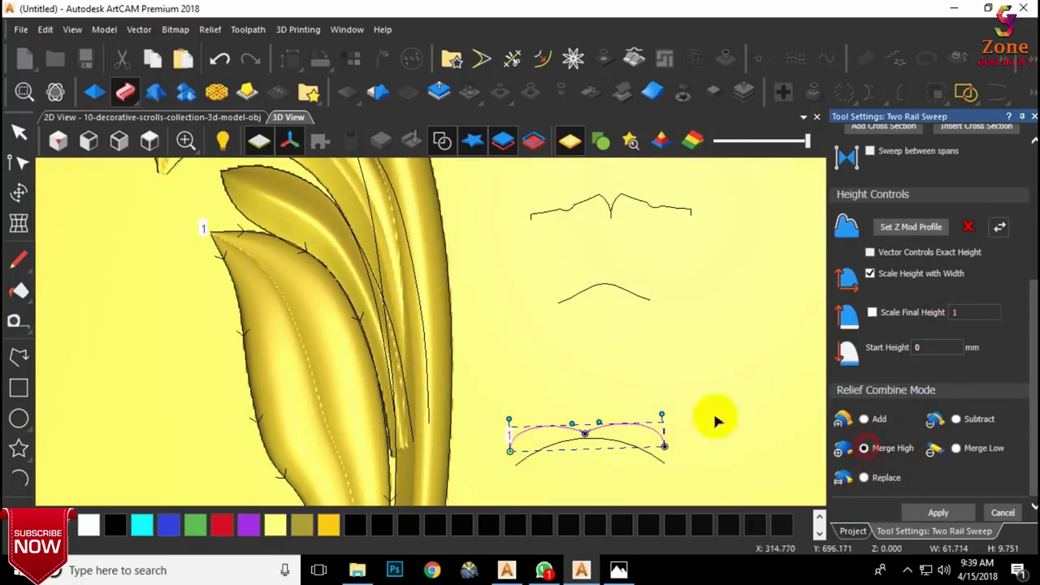
Step: Add the shallow arc below the double-humped profile as the second cross section of the large leaf sweep
click(616, 443)
scroll(940, 379, up, 3)
click(903, 304)
scroll(387, 298, down, 3)
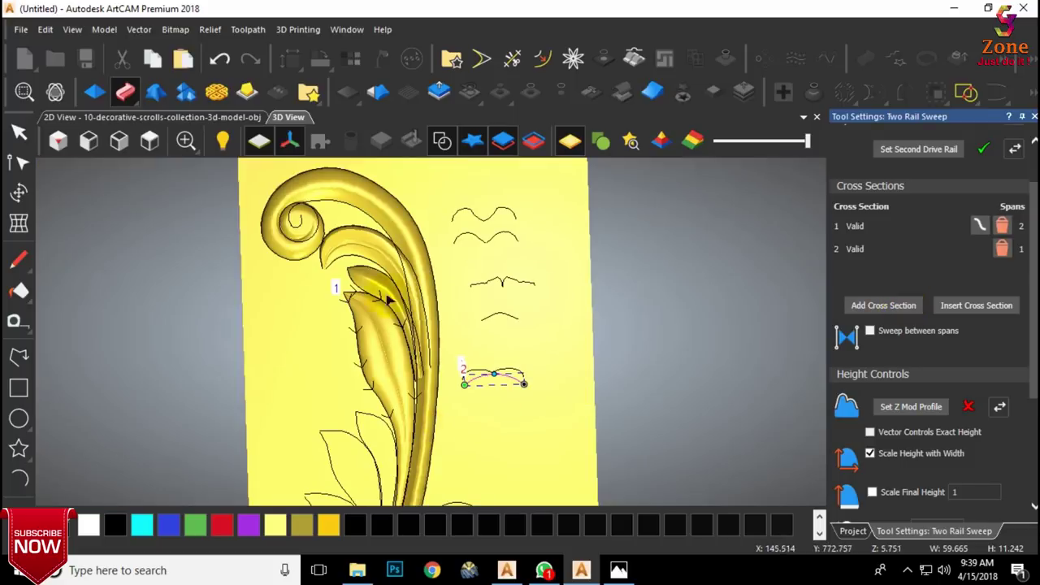
Step: Reshape the upper part of the large leaf's right edge by moving three nodes outward toward the neighbouring leaf
scroll(387, 301, up, 2)
click(349, 303)
middle_drag(456, 445, 452, 386)
scroll(427, 335, up, 2)
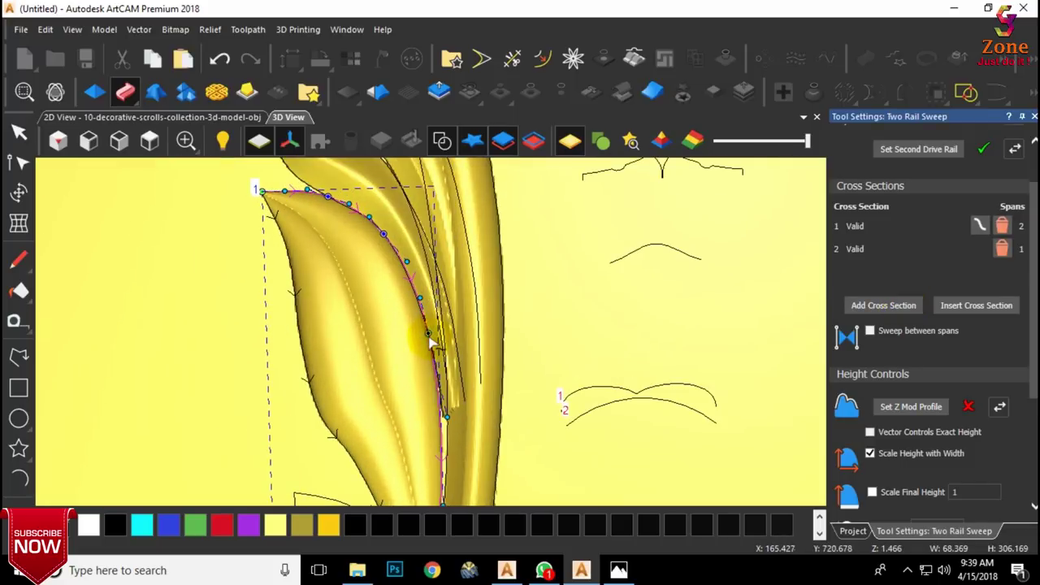
drag(427, 334, 434, 336)
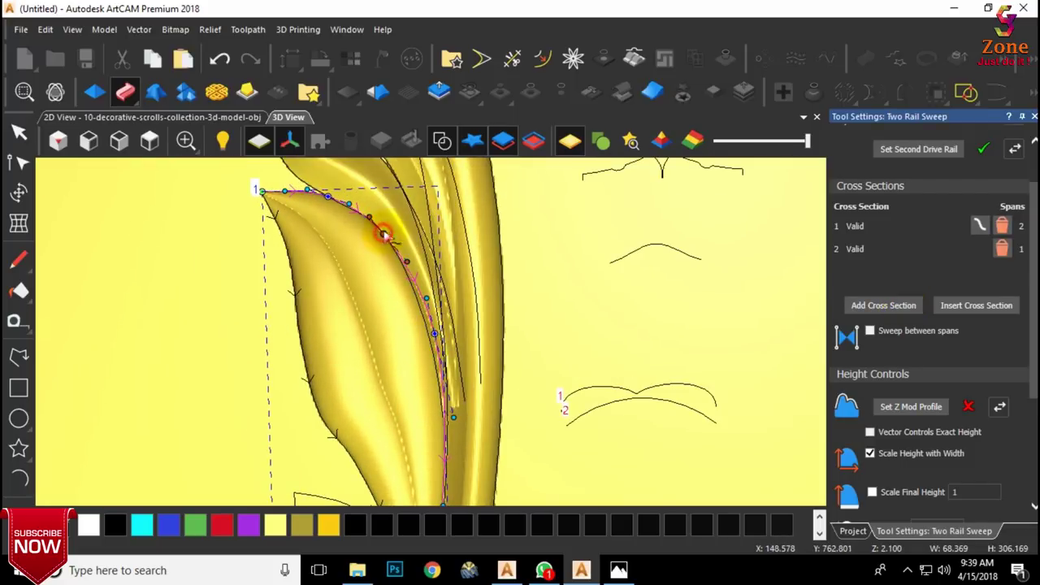
drag(382, 233, 388, 233)
drag(331, 199, 330, 189)
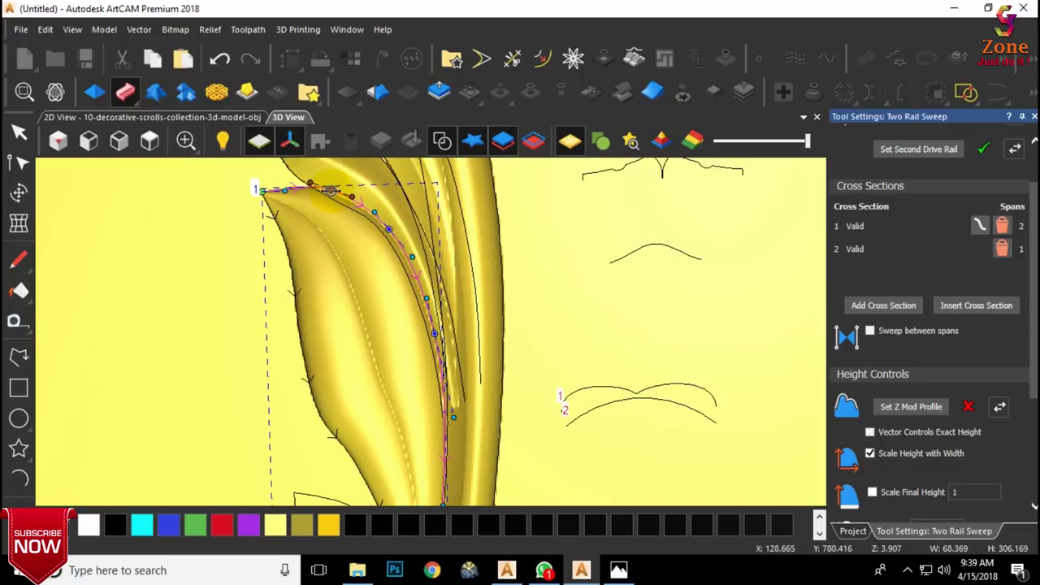
Step: Move the two nodes along the middle of the large leaf's right edge farther onto the stem
scroll(427, 291, down, 4)
scroll(437, 451, up, 3)
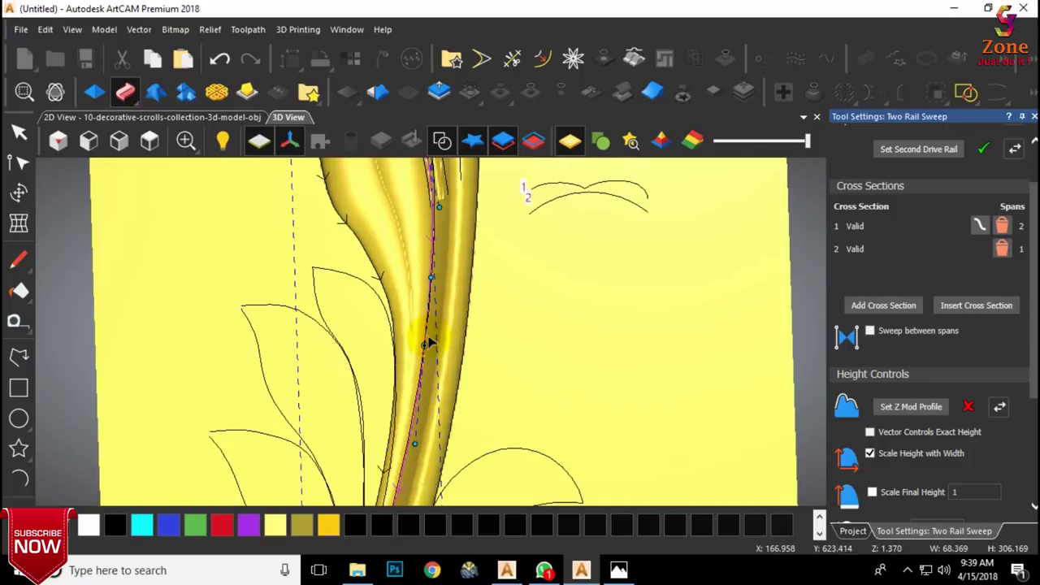
drag(423, 344, 431, 347)
scroll(450, 236, down, 1)
scroll(436, 186, up, 2)
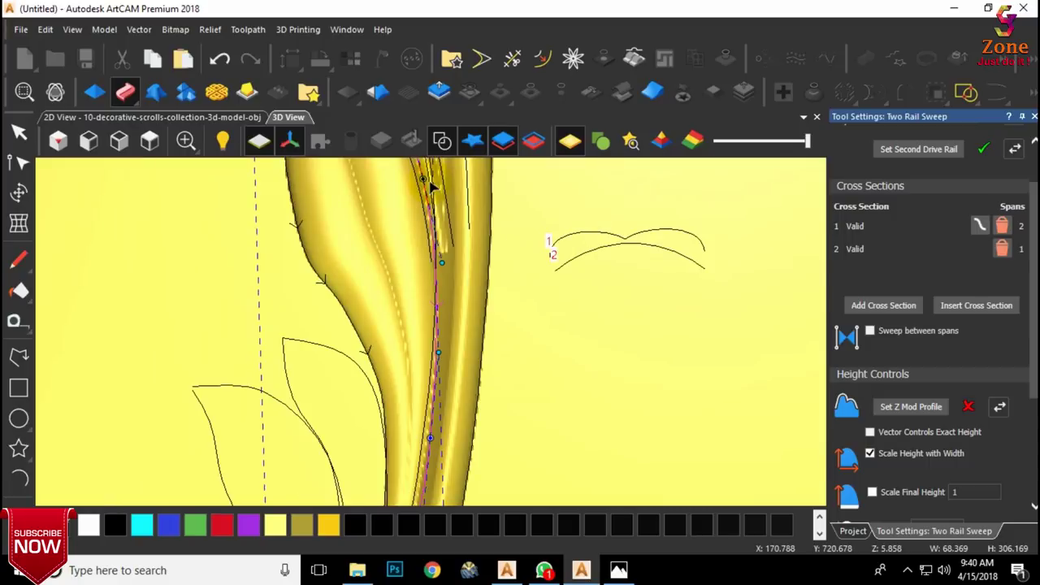
scroll(441, 236, down, 1)
drag(425, 212, 431, 214)
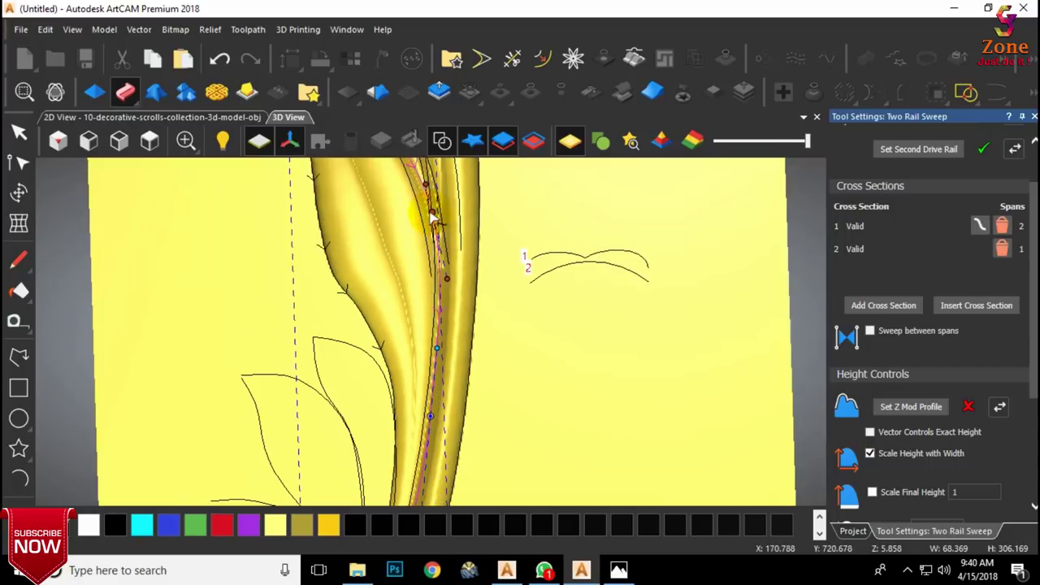
scroll(442, 277, up, 4)
mouse_move(442, 277)
middle_down()
mouse_move(503, 144)
mouse_move(448, 275)
middle_up()
scroll(447, 285, down, 8)
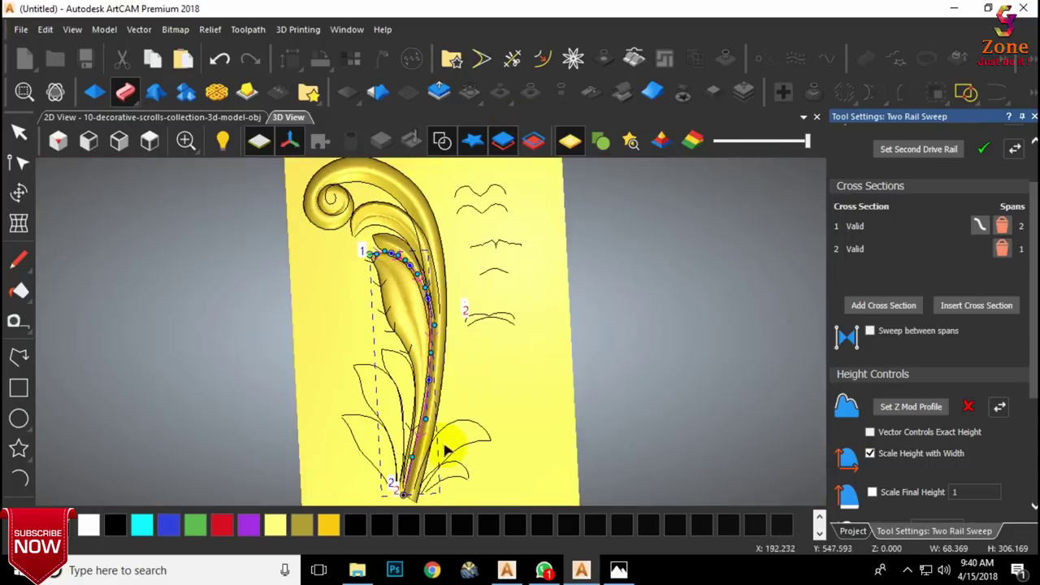
Step: Shift the lower end of the large leaf's right edge and the node above it farther across the stem
scroll(439, 455, up, 3)
scroll(427, 468, up, 2)
scroll(410, 471, down, 2)
scroll(406, 471, up, 1)
drag(387, 489, 394, 493)
scroll(438, 284, down, 1)
scroll(430, 210, up, 1)
drag(449, 233, 455, 237)
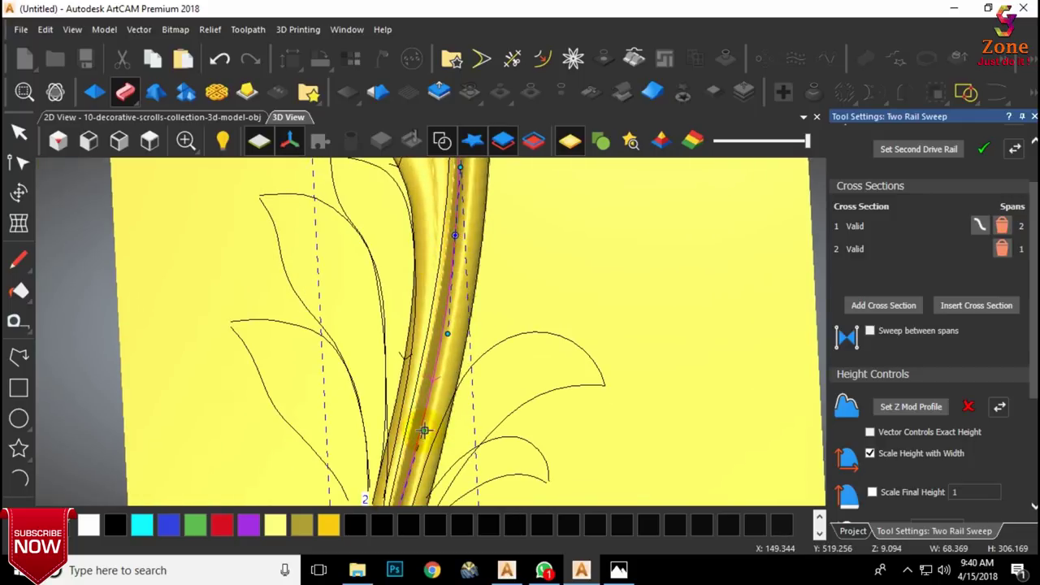
Step: Turn on Scale Final Height for the large leaf sweep and set it to 10
scroll(439, 414, down, 4)
scroll(414, 195, up, 4)
scroll(409, 244, down, 2)
scroll(406, 255, up, 3)
middle_drag(408, 258, 508, 231)
scroll(915, 305, down, 2)
click(873, 372)
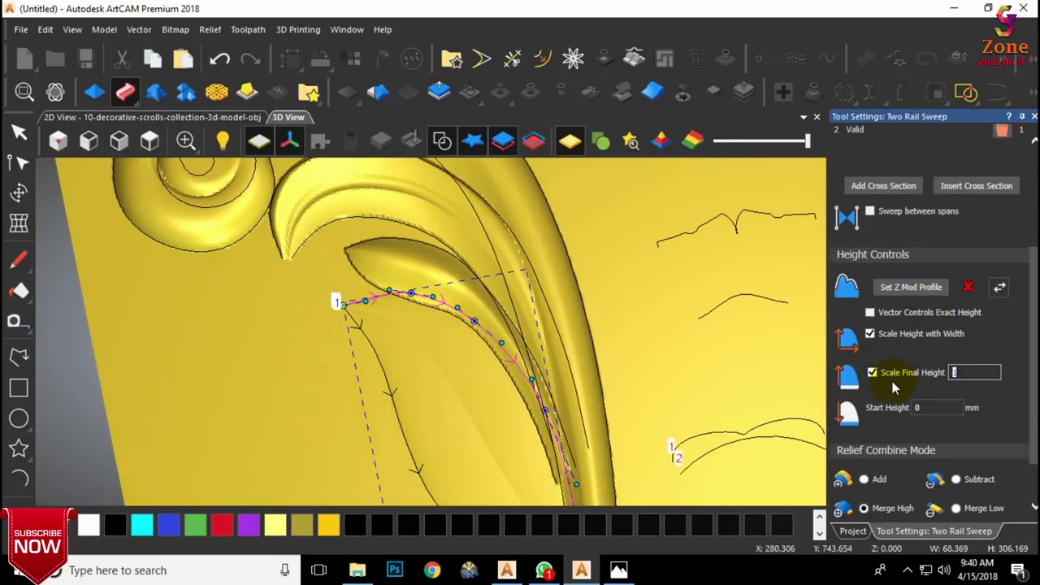
text(10)
Step: Move the lower middle node of the large leaf's right edge slightly closer to the stem's outer side
scroll(503, 349, down, 3)
middle_drag(489, 416, 441, 323)
scroll(439, 355, up, 3)
scroll(455, 374, down, 3)
middle_drag(463, 395, 419, 337)
scroll(469, 455, up, 3)
scroll(447, 426, down, 1)
scroll(419, 337, up, 1)
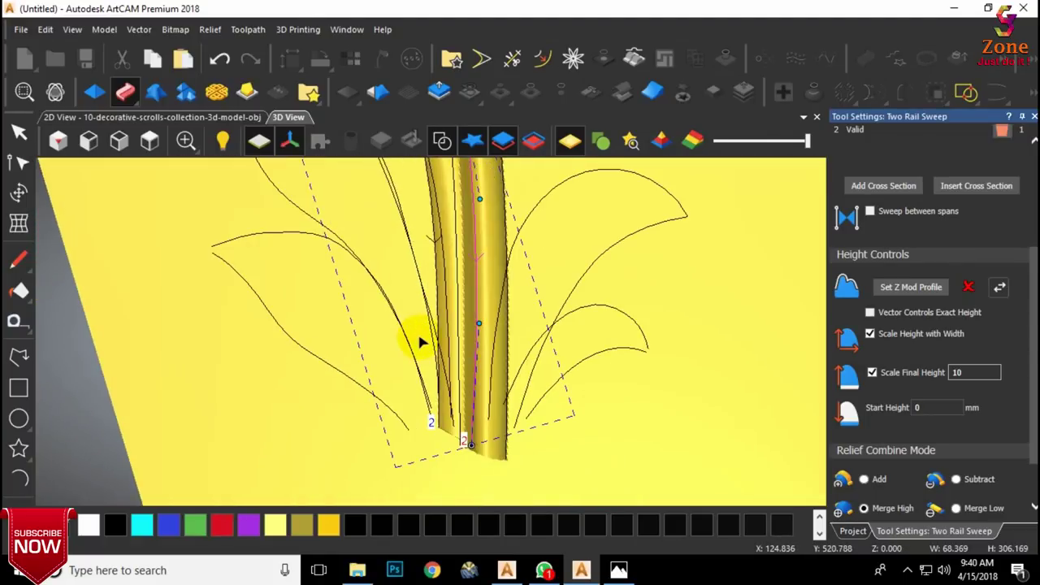
scroll(419, 342, down, 3)
scroll(411, 239, down, 1)
scroll(411, 239, up, 3)
scroll(486, 280, down, 1)
scroll(473, 268, up, 1)
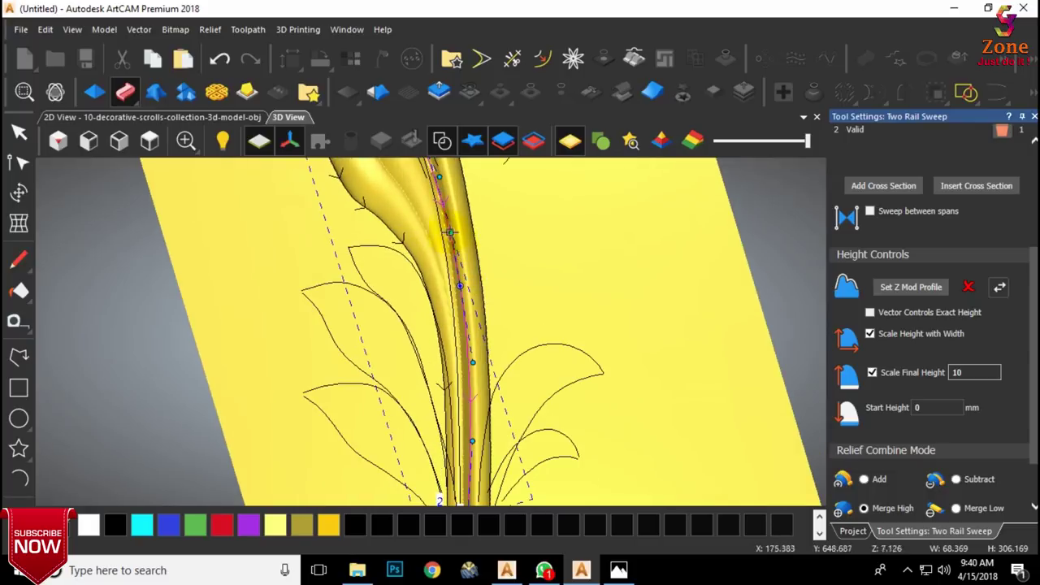
drag(460, 286, 469, 289)
Step: Move the bottom end node of the large leaf's right edge outward and adjust its control handle upward
scroll(469, 293, down, 1)
scroll(479, 401, up, 2)
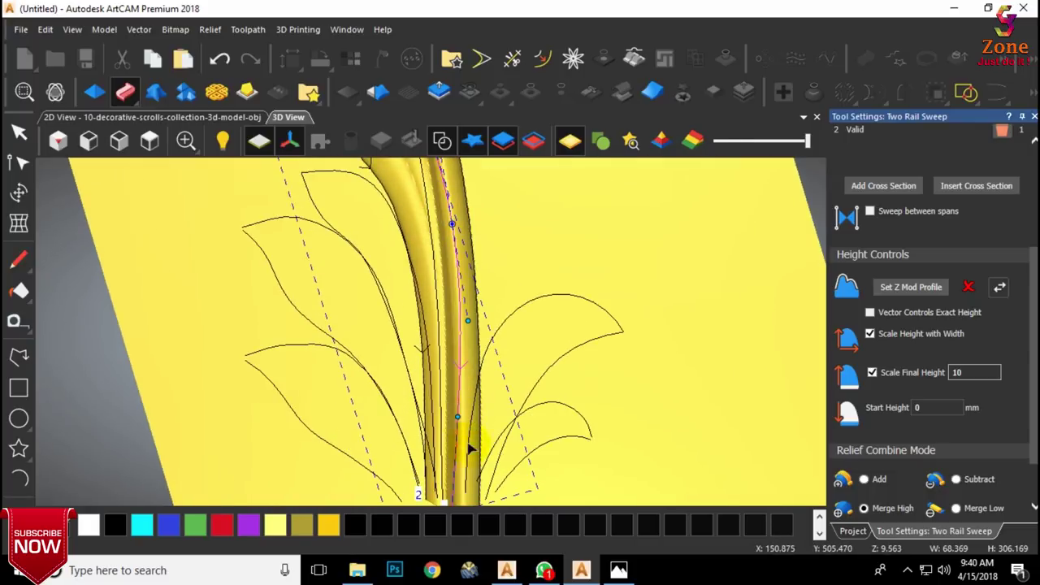
scroll(470, 448, down, 1)
scroll(470, 478, up, 1)
drag(447, 481, 458, 485)
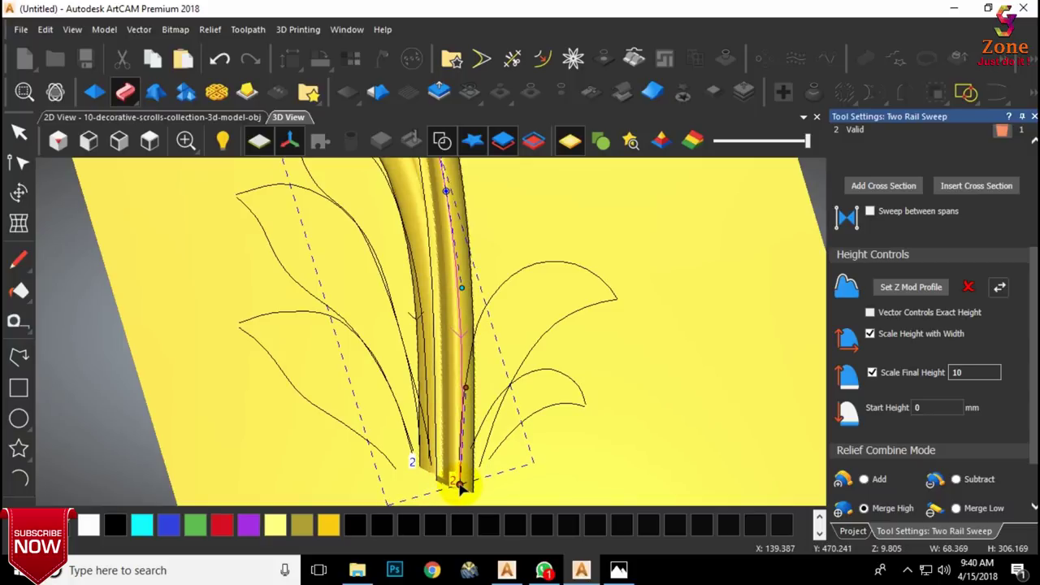
drag(463, 387, 468, 317)
Step: Try the large leaf sweep without Scale Height with Width, then restore the option
scroll(468, 316, down, 1)
scroll(420, 216, up, 3)
scroll(398, 231, down, 3)
scroll(416, 297, up, 1)
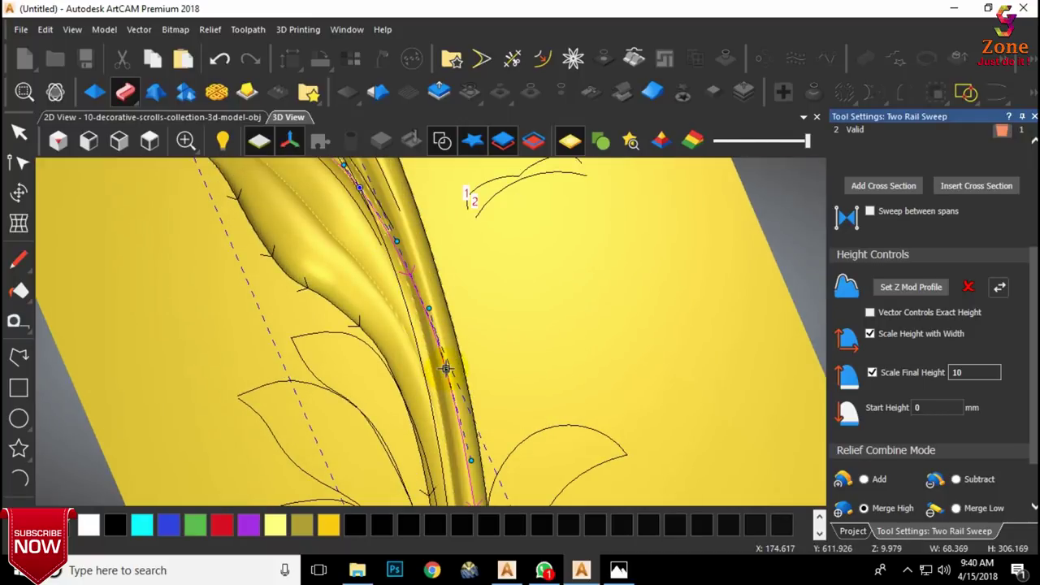
click(867, 334)
scroll(413, 347, down, 2)
scroll(320, 212, up, 3)
drag(439, 280, 439, 325)
scroll(439, 325, down, 3)
scroll(696, 365, up, 3)
drag(649, 366, 457, 465)
click(870, 334)
Step: Apply the large leaf sweep with Merge High and close the Two Rail Sweep tool
scroll(494, 343, down, 4)
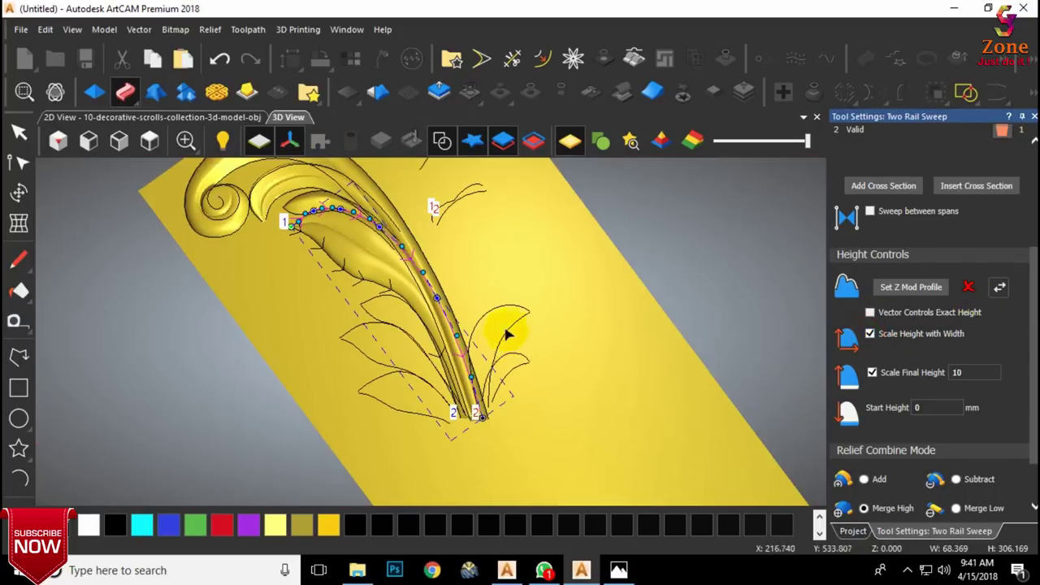
scroll(353, 237, up, 2)
scroll(356, 242, down, 1)
scroll(967, 473, down, 2)
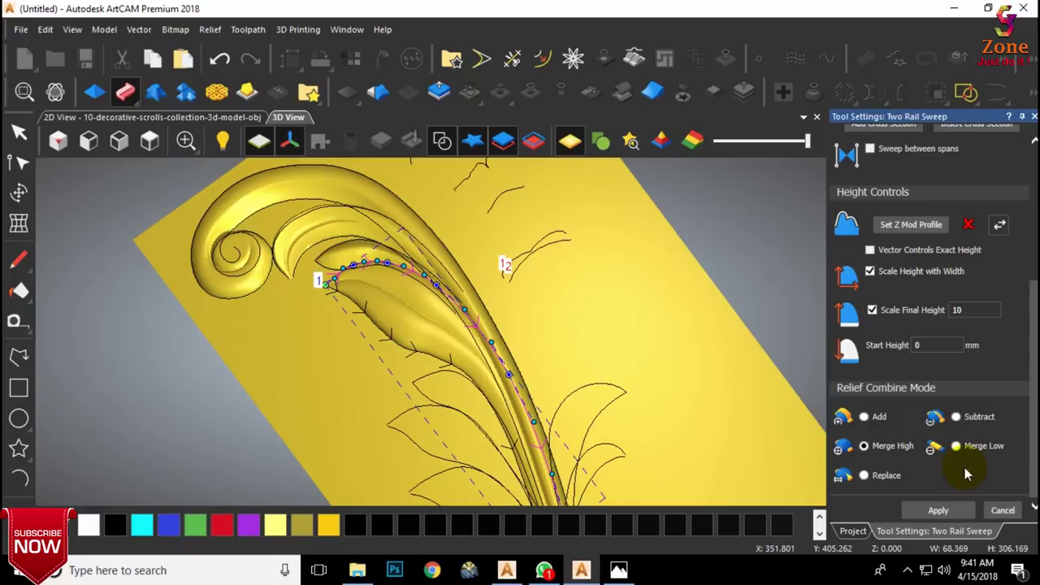
click(1010, 510)
Step: Examine the relief with vectors hidden, restore the top view with vectors, and compare it with the reference picture in Photos
click(442, 142)
scroll(469, 237, down, 4)
drag(469, 237, 304, 184)
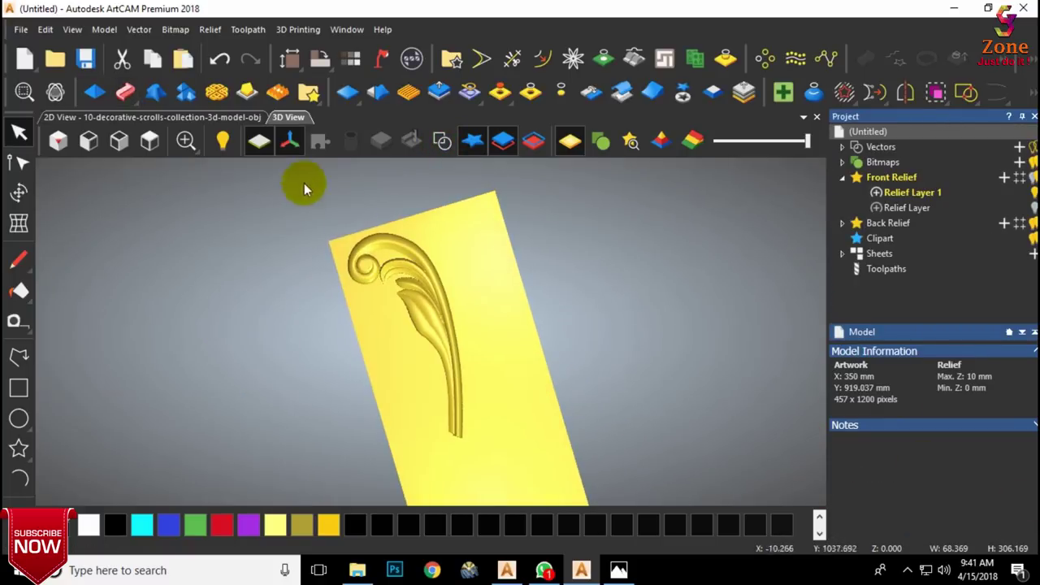
click(148, 141)
click(442, 141)
scroll(390, 363, up, 5)
scroll(390, 363, down, 4)
click(621, 572)
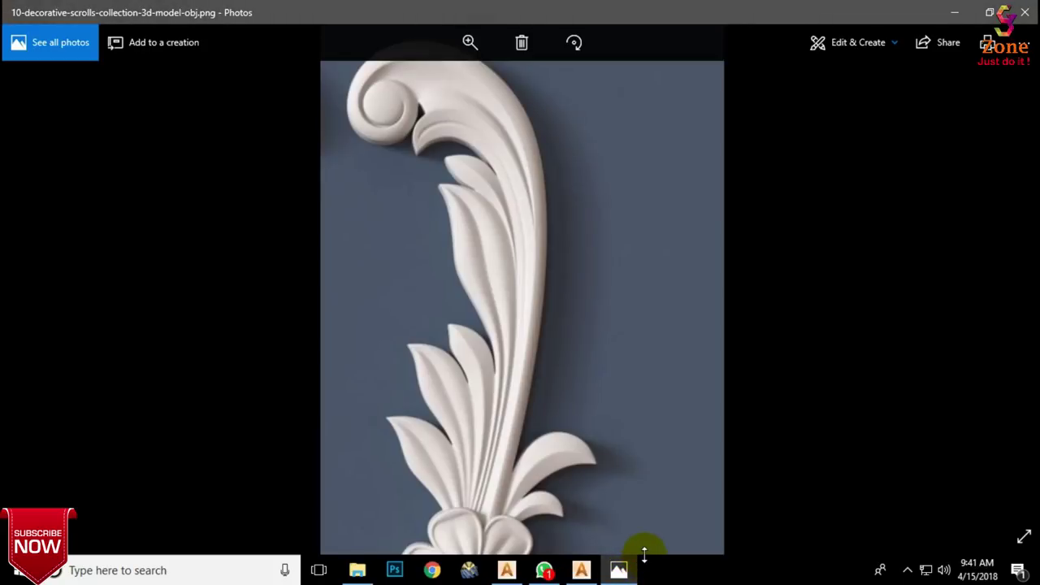
click(584, 570)
Step: Start a Two Rail Sweep along the uppermost small left leaf's edges with the small single-hump profile as cross section
click(537, 430)
scroll(433, 307, up, 3)
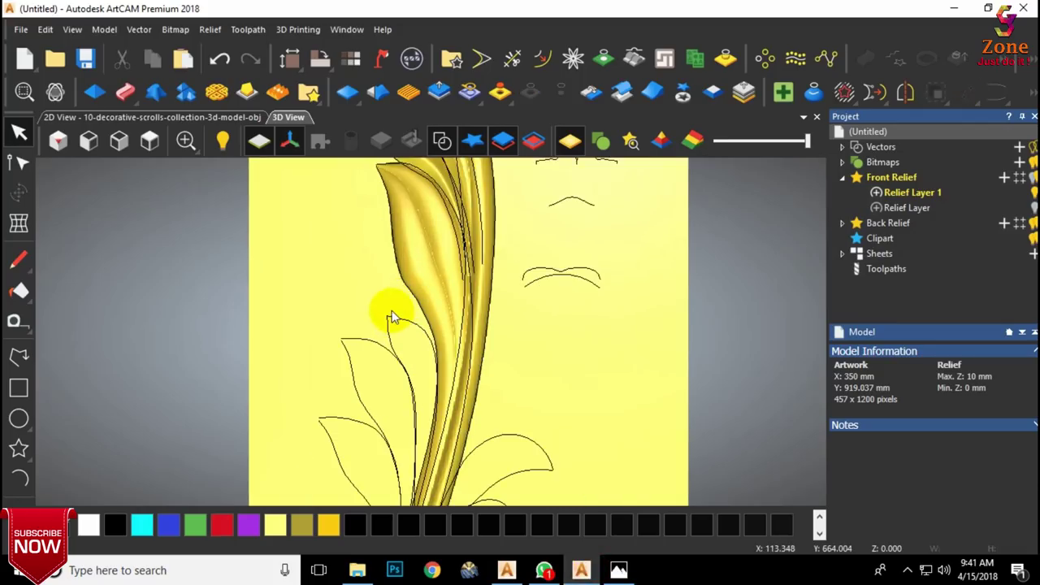
click(390, 317)
click(125, 91)
click(574, 202)
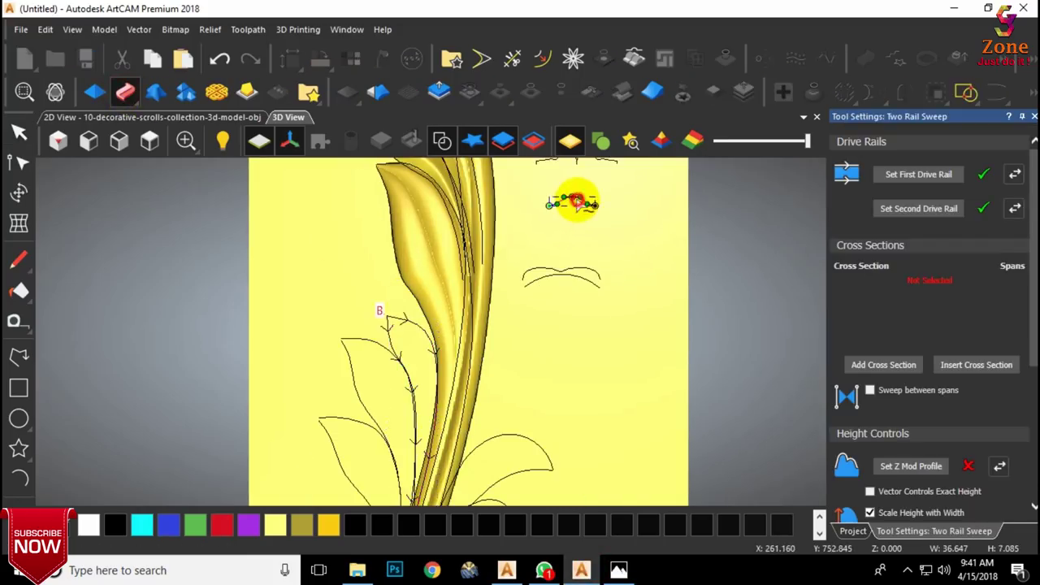
click(870, 373)
Step: Set the small leaf sweep to Merge High with a final height of 8 and a start height of 2 mm
scroll(931, 363, down, 4)
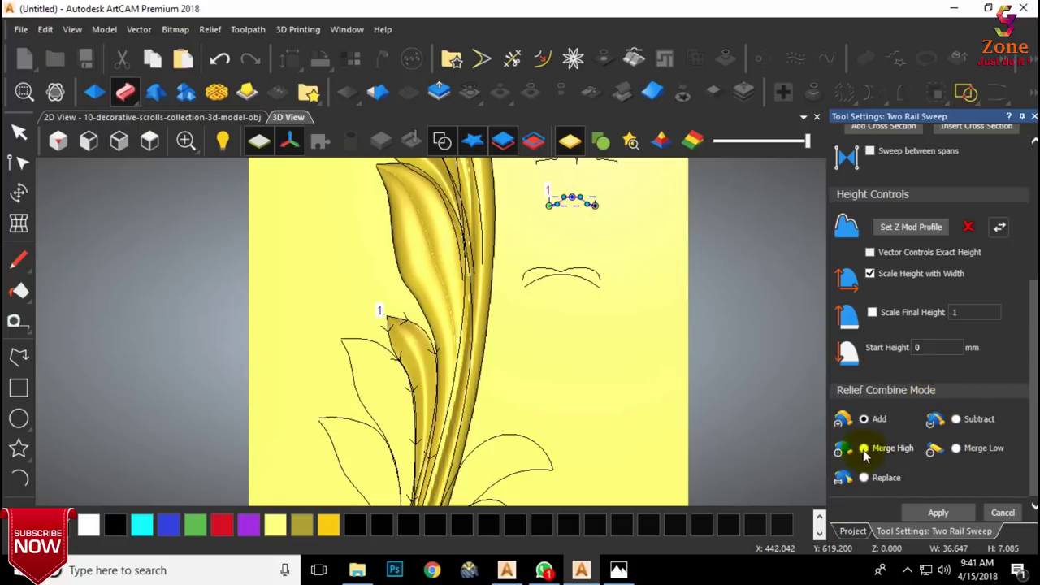
click(864, 449)
scroll(416, 390, down, 3)
scroll(416, 391, up, 3)
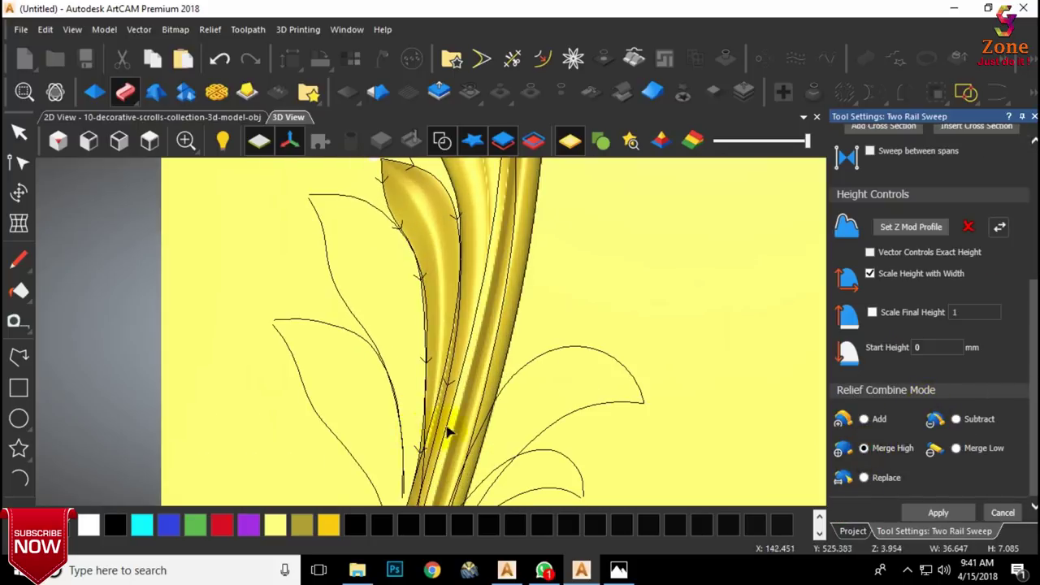
click(871, 313)
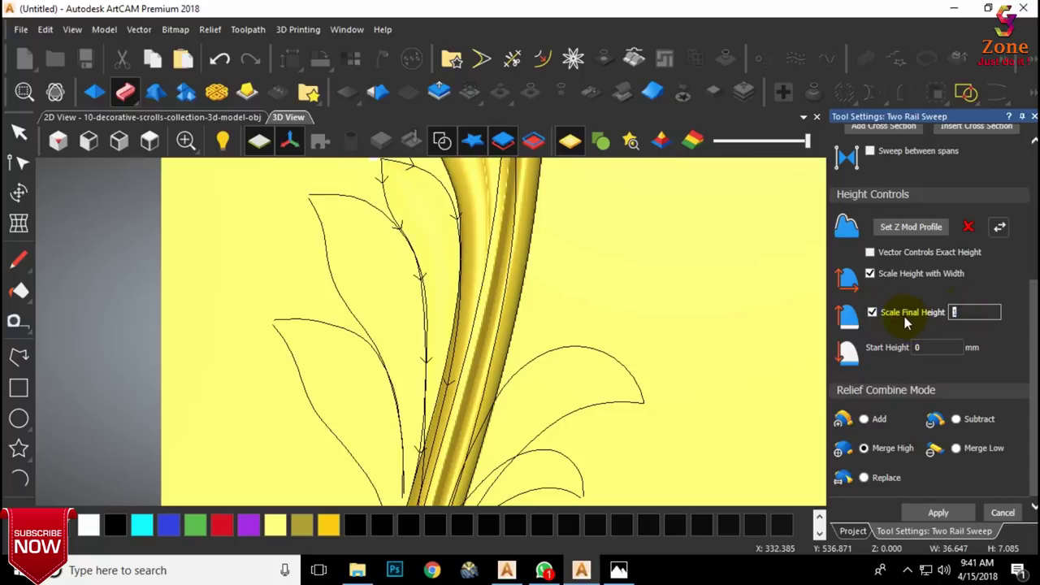
text(8)
drag(483, 411, 534, 423)
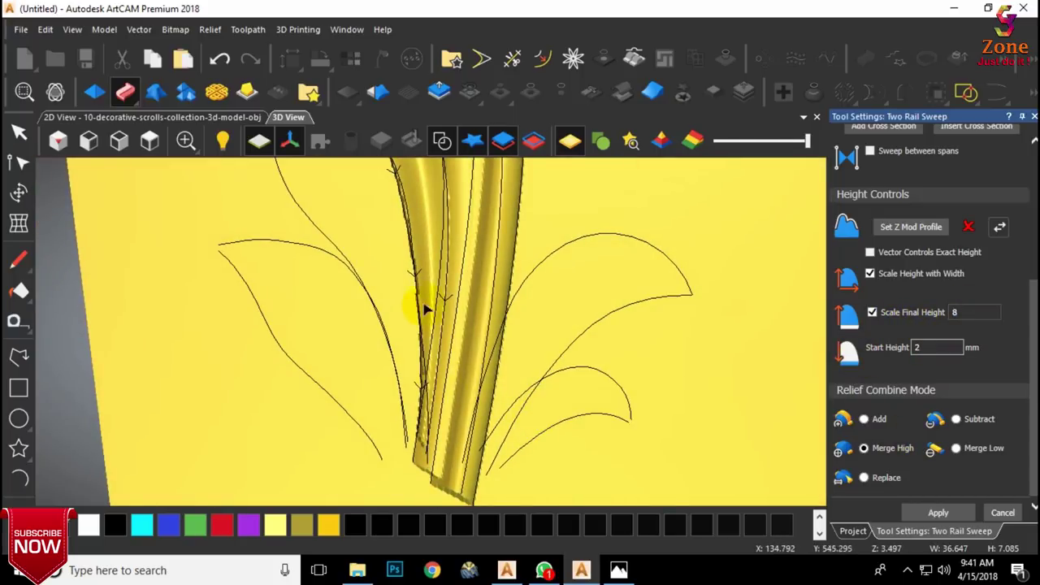
scroll(412, 266, down, 2)
Step: Extend the lower end of the small leaf's left edge down to the stem base and apply the sweep
click(382, 188)
scroll(380, 187, down, 2)
key(c)
scroll(447, 365, up, 5)
scroll(419, 347, up, 2)
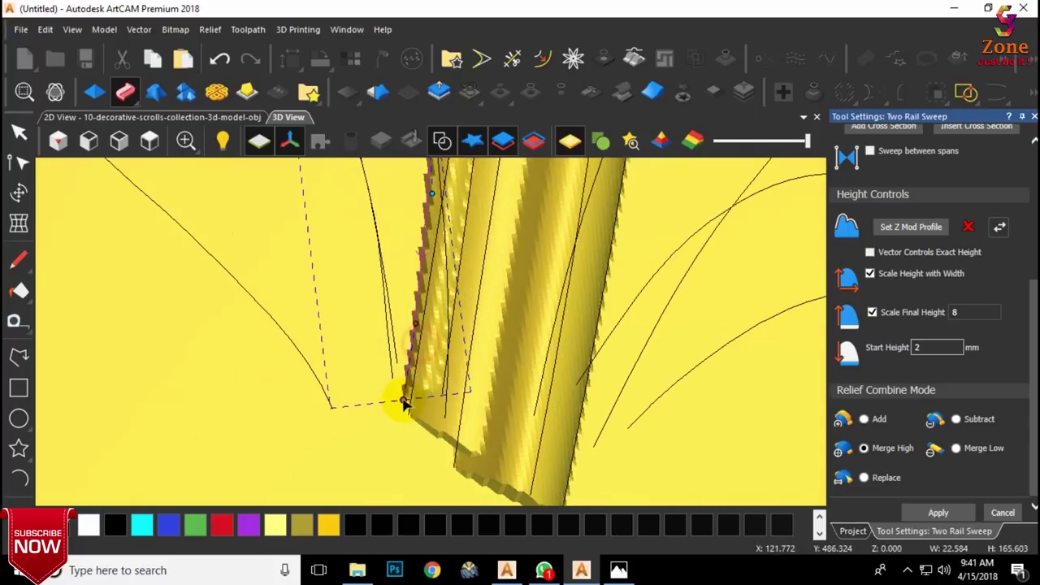
scroll(475, 396, down, 3)
middle_drag(488, 390, 451, 280)
scroll(456, 318, down, 3)
middle_drag(465, 351, 423, 265)
scroll(389, 200, up, 1)
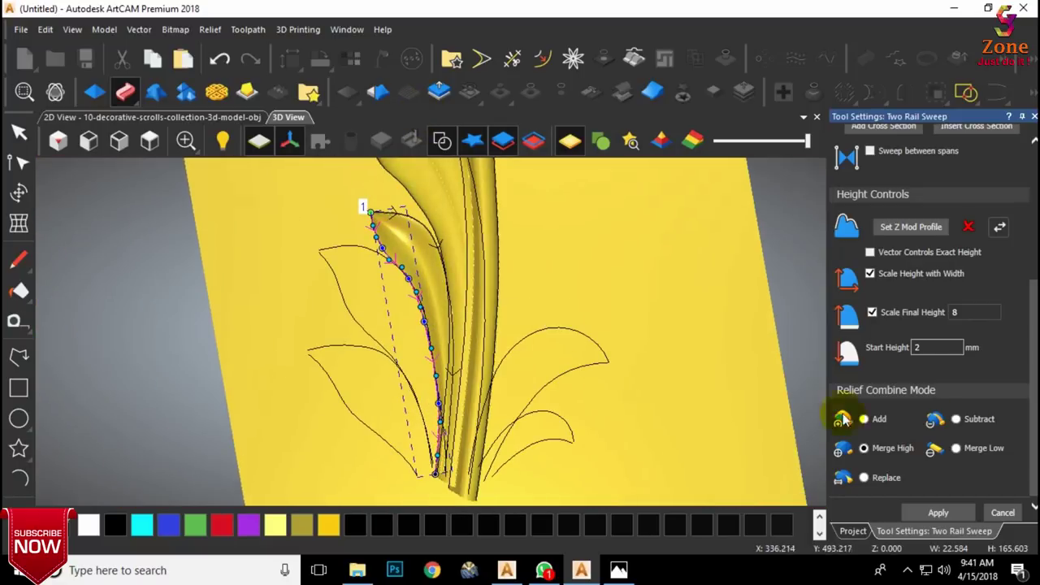
scroll(959, 476, down, 1)
Step: Set the middle left leaf's two edges as the drive rails and remove the previous cross section
click(350, 236)
shift+click(330, 291)
scroll(998, 297, up, 4)
click(945, 176)
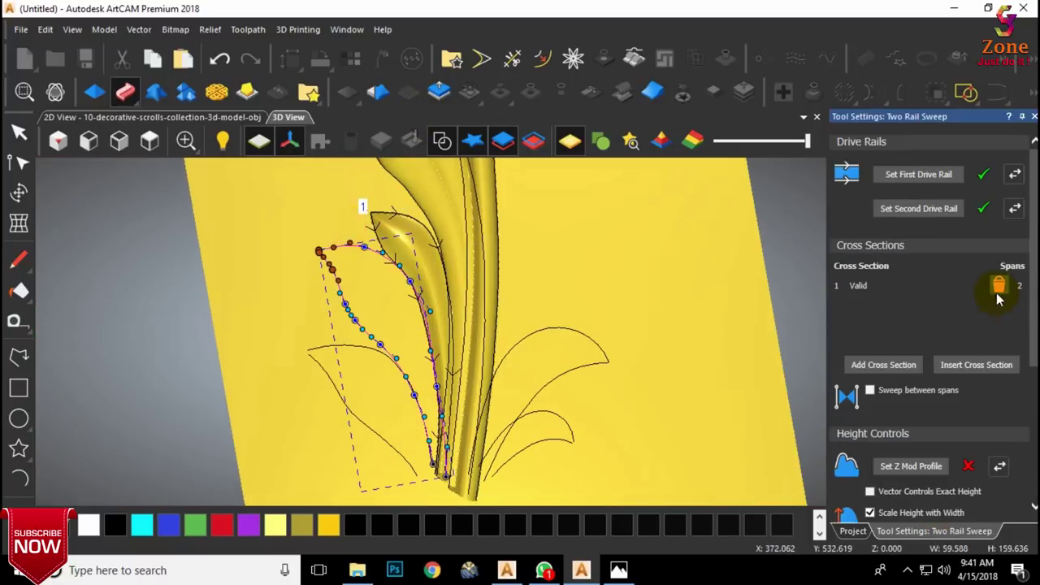
scroll(657, 296, down, 3)
click(1000, 286)
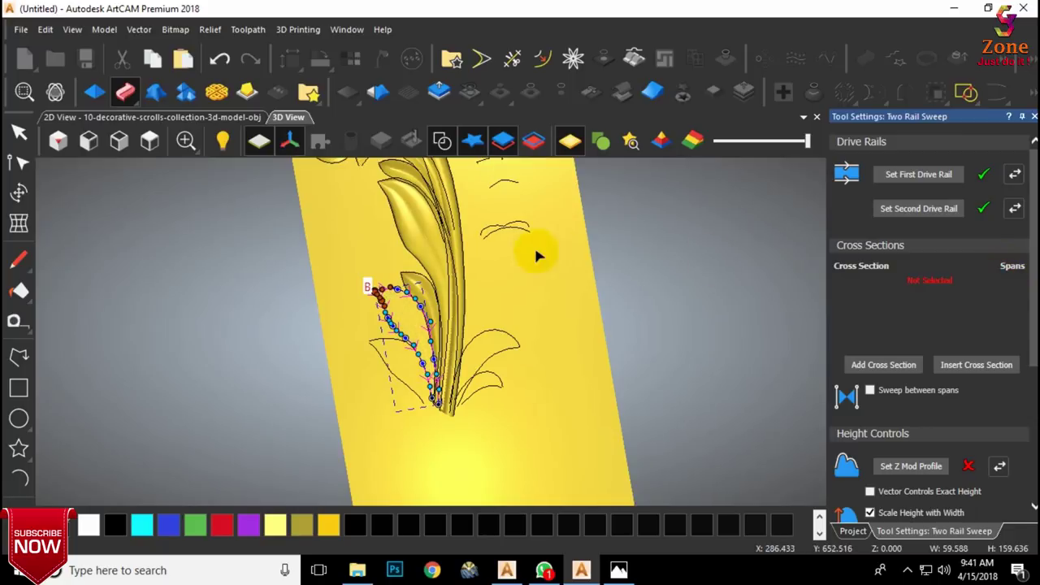
Step: Add the double-humped profile and the shallow arc below it as the middle left leaf's two cross sections
click(503, 229)
click(911, 366)
scroll(490, 239, up, 3)
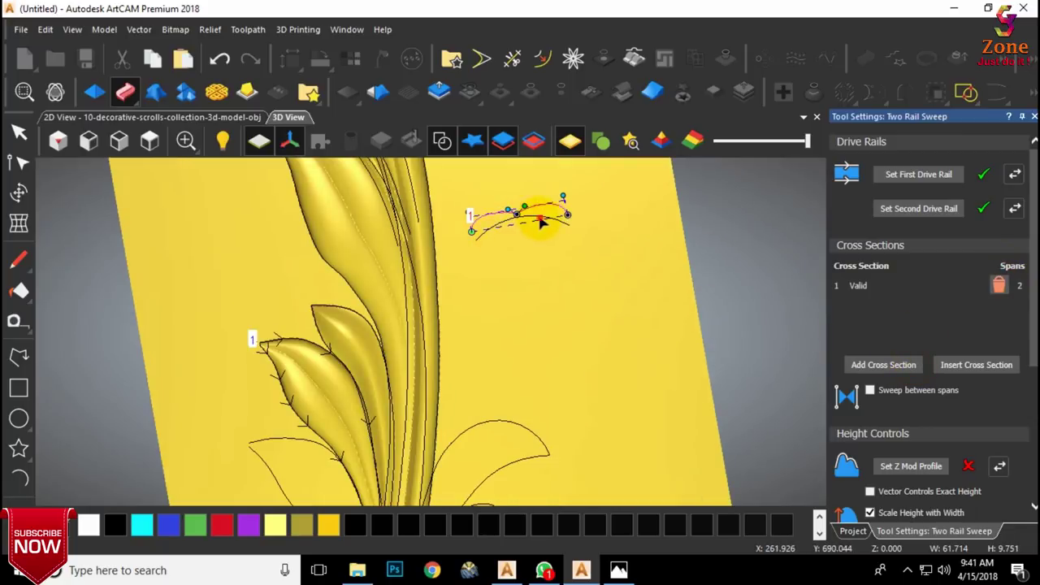
click(481, 210)
click(541, 219)
click(879, 364)
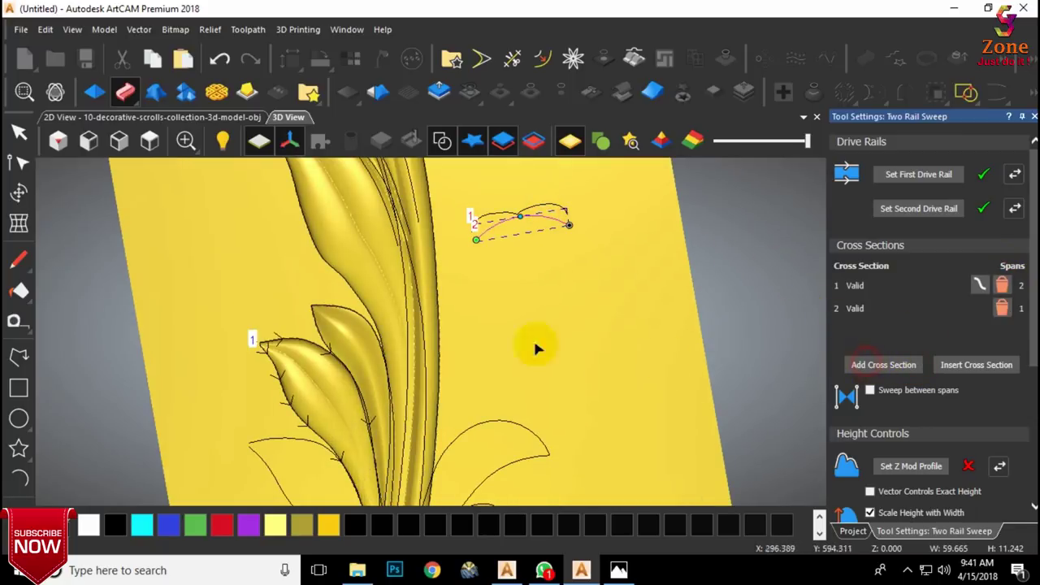
Step: Extend the lower end of the middle left leaf's left edge down and outward to the stem base
scroll(475, 364, down, 3)
scroll(408, 432, up, 4)
scroll(448, 461, up, 2)
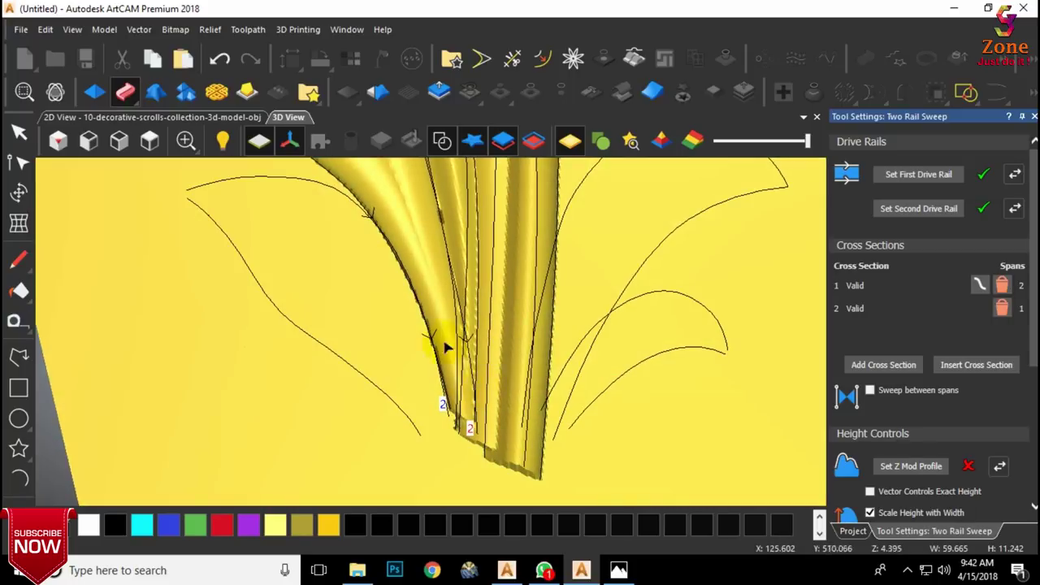
click(353, 197)
key(n)
scroll(450, 414, up, 1)
drag(446, 415, 434, 448)
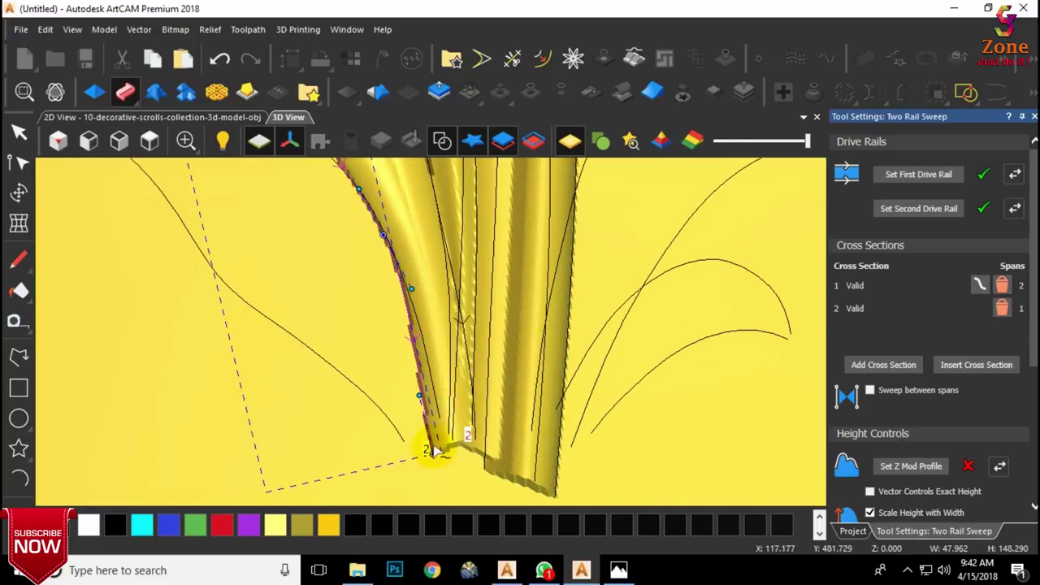
Step: Extend the lower end of the middle left leaf's right edge to the base of the main stem
scroll(427, 333, down, 3)
scroll(407, 285, down, 3)
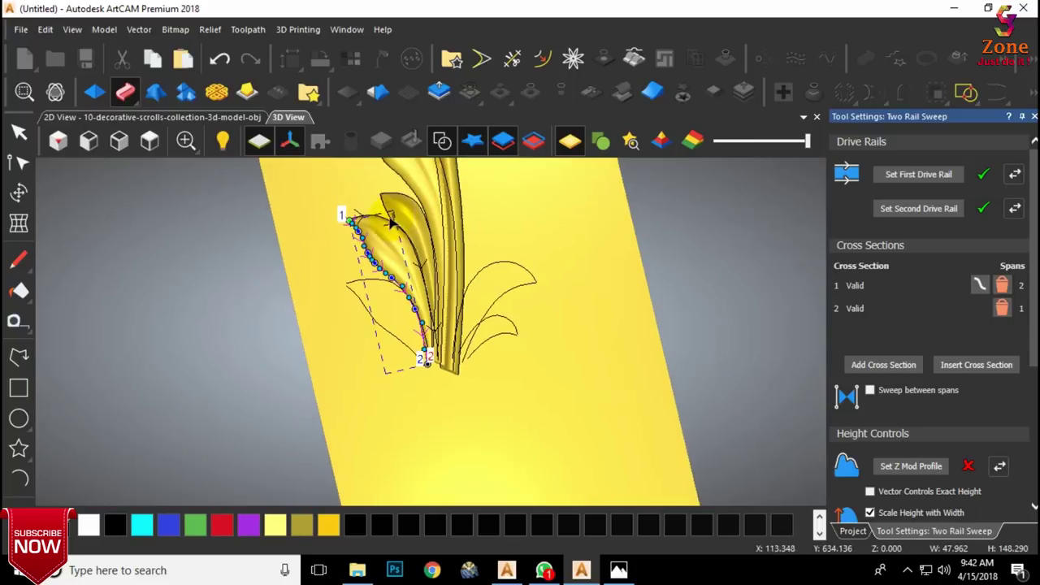
click(377, 215)
scroll(442, 349, up, 3)
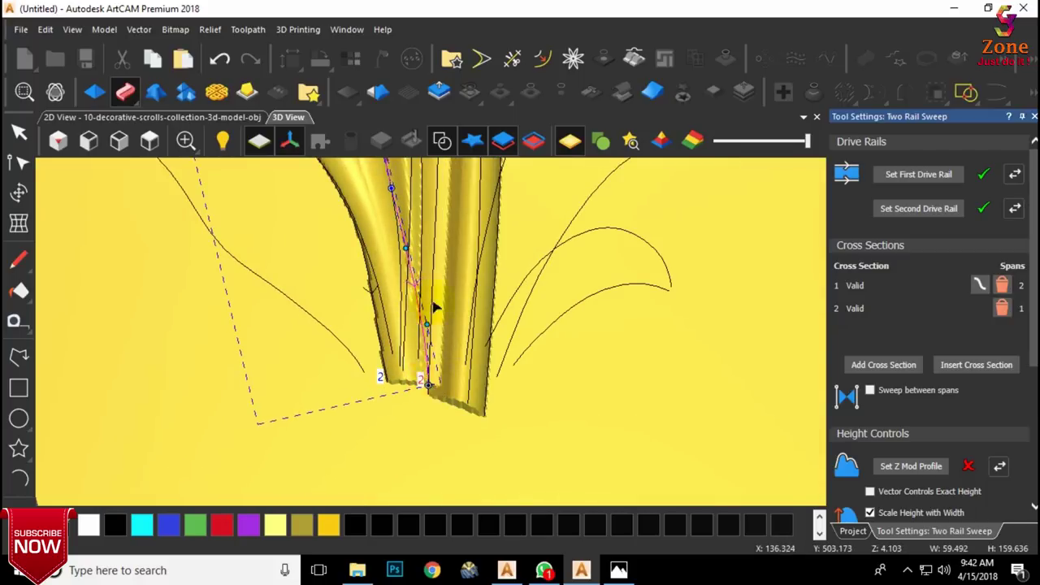
Step: Refine the curve of the middle left leaf's right edge just above the stem base
scroll(420, 279, up, 2)
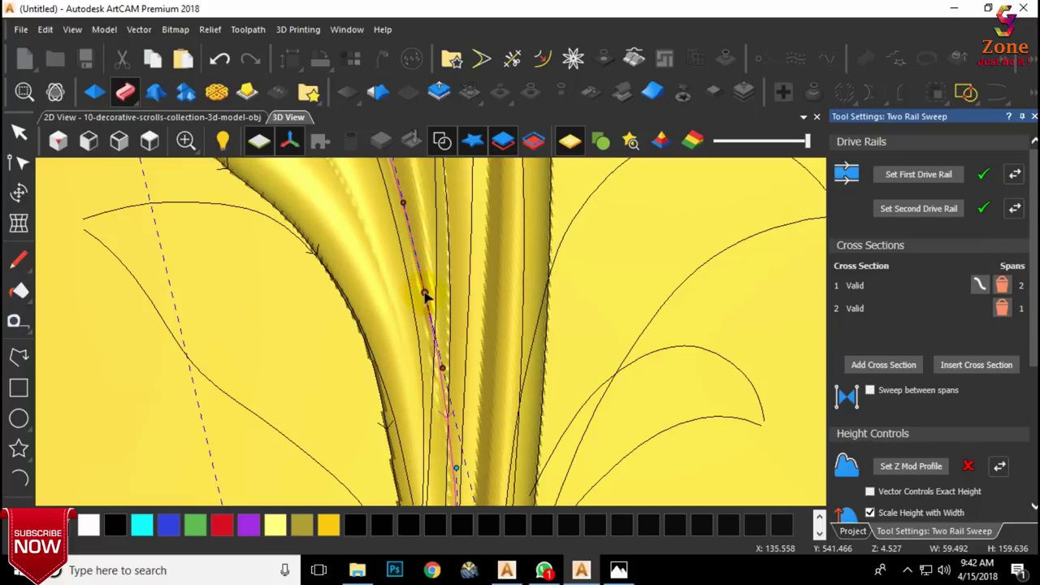
scroll(431, 293, down, 2)
scroll(431, 294, down, 2)
scroll(432, 282, up, 3)
middle_drag(442, 280, 405, 337)
scroll(404, 334, down, 3)
scroll(352, 215, up, 3)
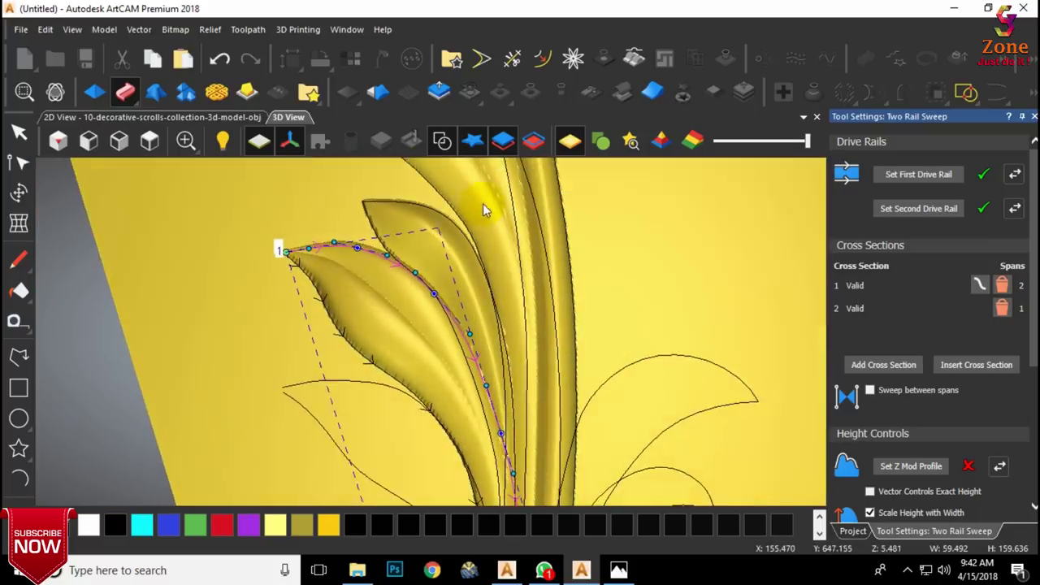
Step: Set the middle left leaf's final height scale to 10 for its two-rail sweep
scroll(954, 361, down, 2)
drag(962, 373, 881, 379)
text(10)
scroll(430, 331, down, 3)
scroll(503, 414, up, 4)
middle_drag(504, 414, 461, 446)
scroll(462, 446, down, 2)
scroll(358, 247, up, 3)
scroll(474, 272, down, 1)
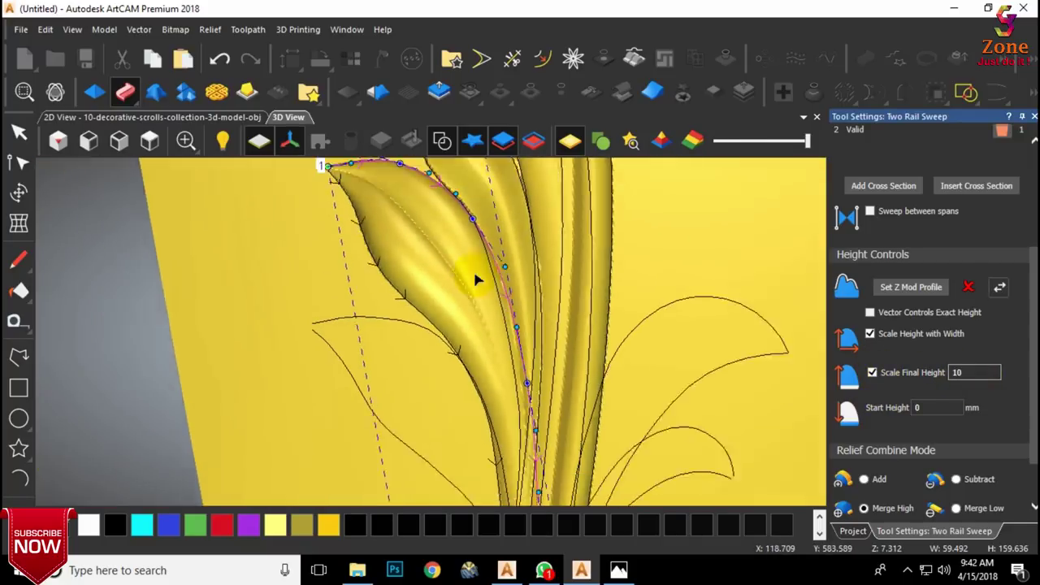
Step: Set the two edges of the lowest left leaf as the drive rails of the sweep
scroll(475, 278, down, 1)
scroll(401, 245, up, 1)
middle_drag(401, 245, 400, 255)
scroll(953, 504, down, 2)
drag(376, 333, 273, 415)
scroll(906, 239, up, 3)
click(910, 175)
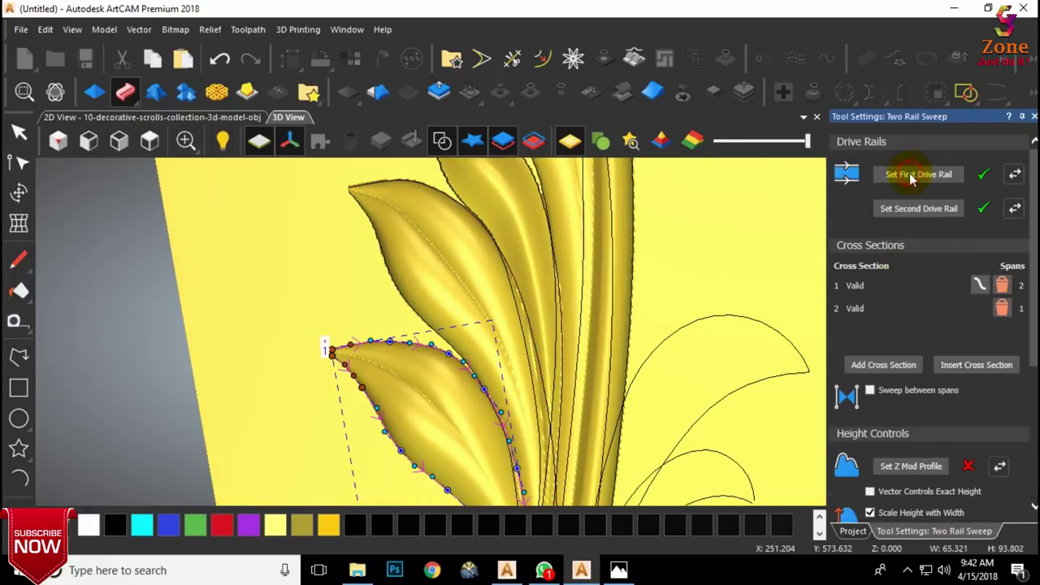
scroll(484, 308, down, 3)
scroll(456, 390, up, 2)
scroll(462, 451, up, 1)
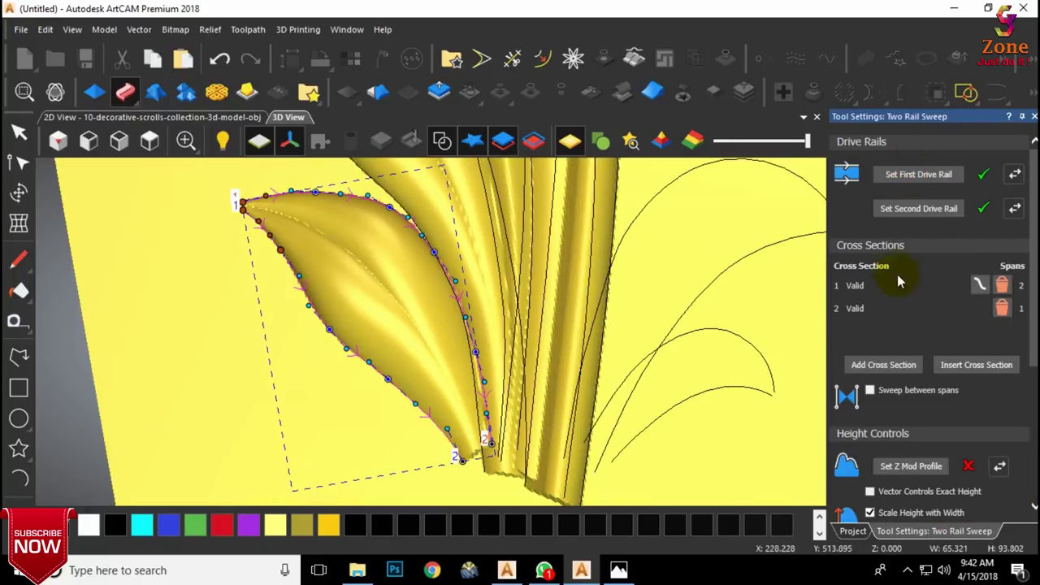
Step: Remove the second cross section from the lowest left leaf and extend its right edge's lower end to the stem base
click(1004, 310)
scroll(520, 358, down, 3)
scroll(486, 439, up, 1)
drag(495, 421, 493, 445)
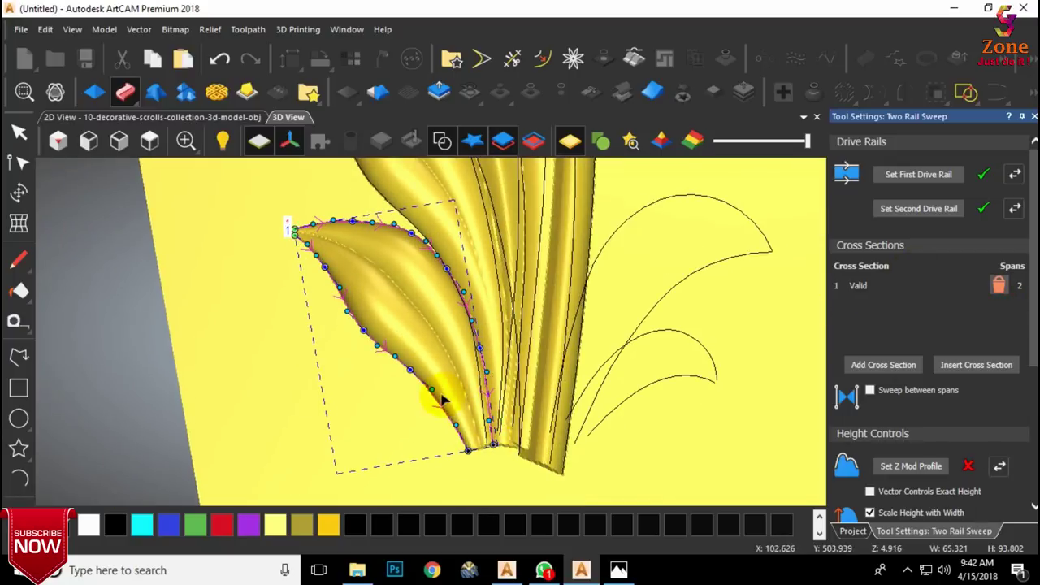
scroll(382, 265, up, 2)
middle_drag(477, 277, 457, 273)
Step: Set the lowest left leaf's final height scale to 8, apply the sweep and close the tool
scroll(955, 387, down, 4)
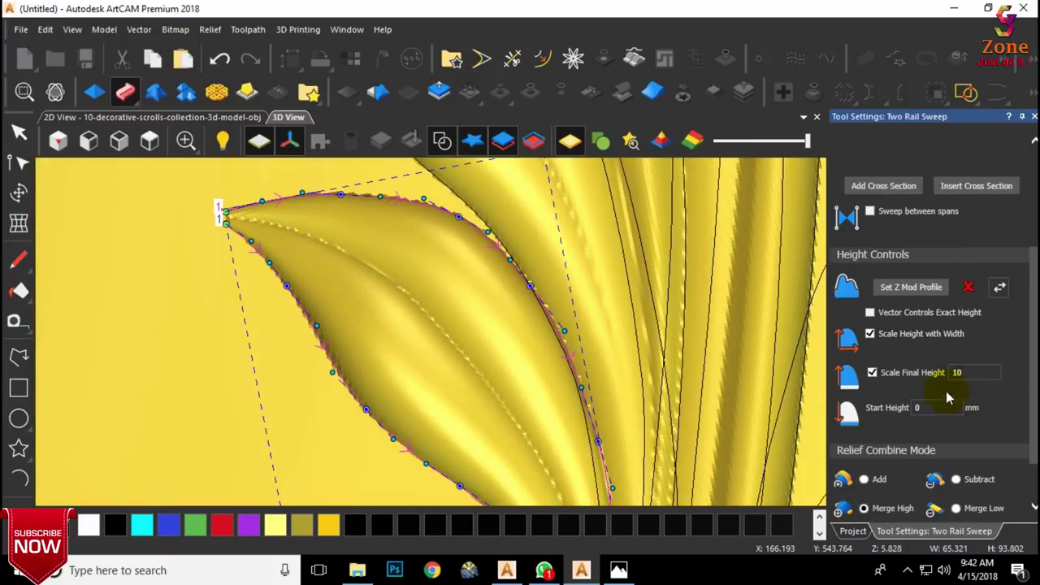
scroll(423, 274, down, 1)
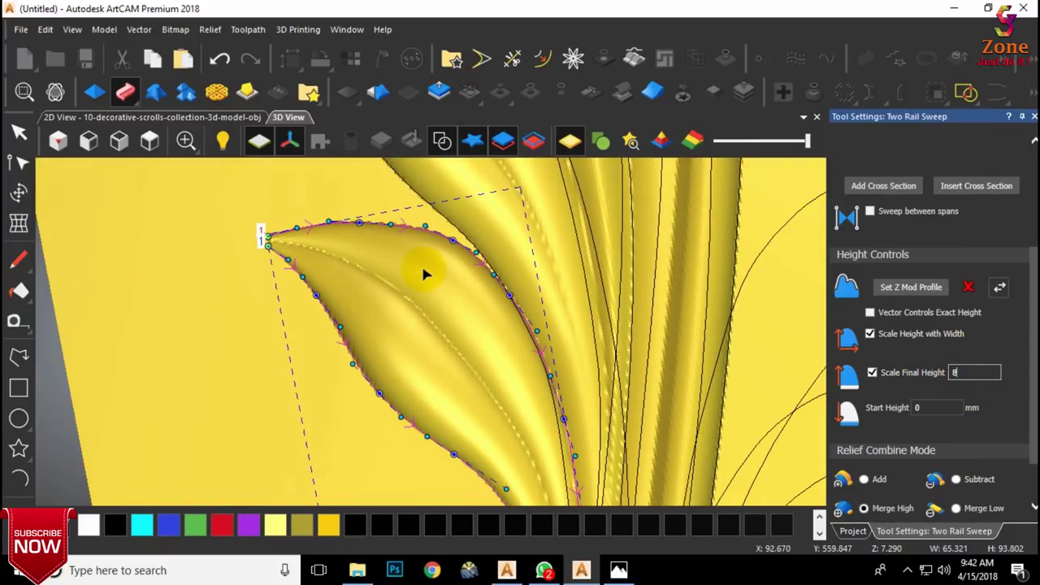
scroll(454, 325, down, 1)
middle_drag(455, 326, 488, 345)
scroll(487, 345, down, 4)
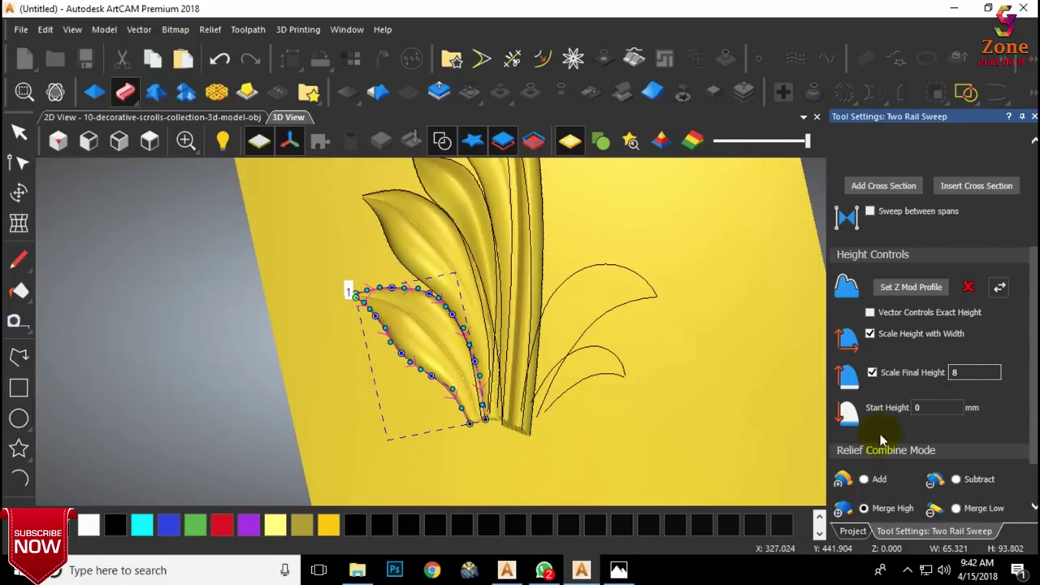
scroll(912, 478, down, 2)
click(931, 510)
click(1007, 513)
Step: Examine the relief from above with the vectors hidden and compare it with the reference picture
scroll(538, 317, down, 3)
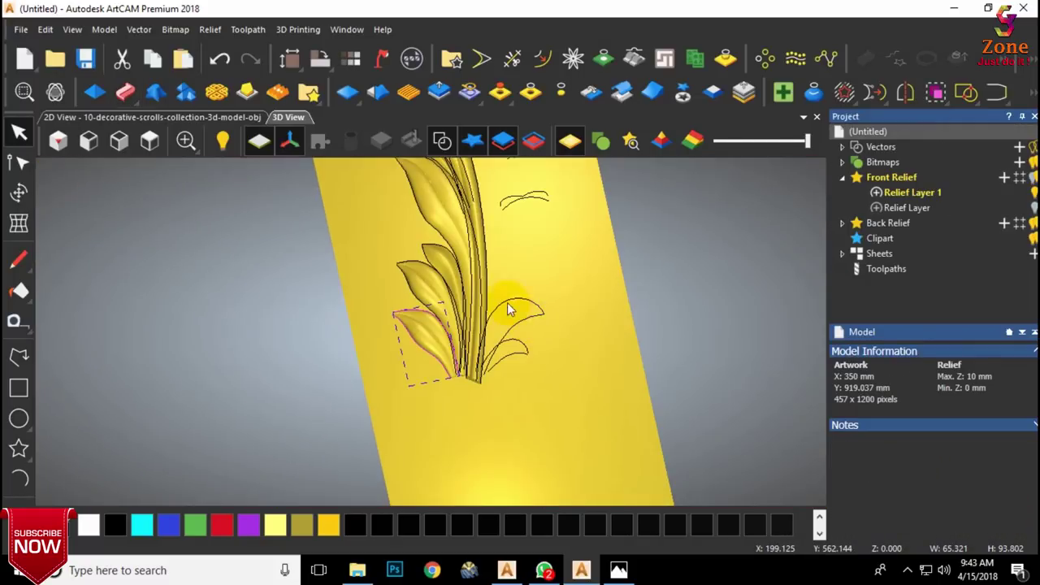
drag(507, 309, 418, 258)
click(148, 143)
click(439, 143)
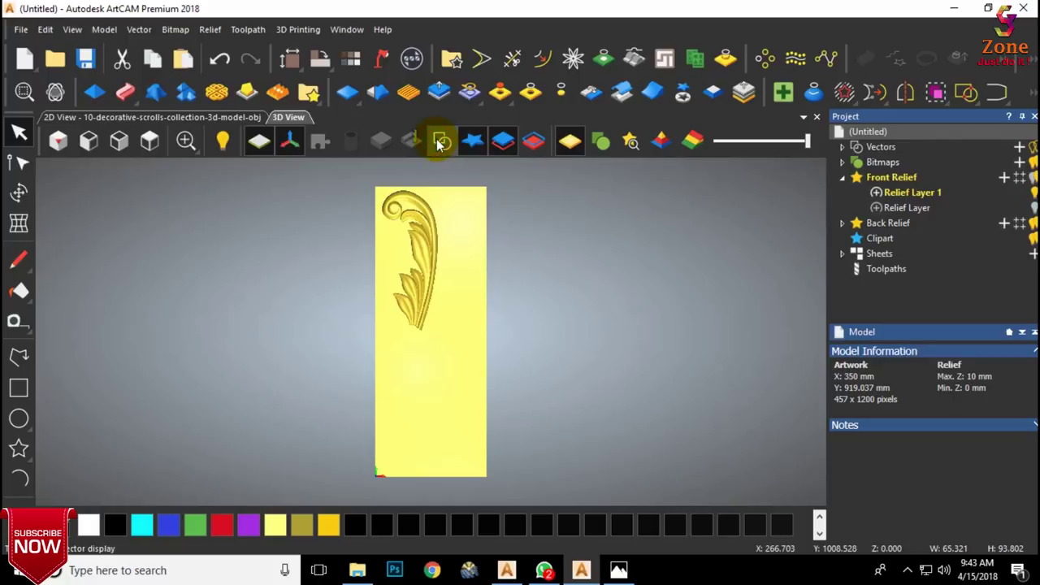
click(440, 144)
scroll(405, 259, up, 2)
scroll(409, 261, down, 2)
scroll(403, 189, up, 3)
scroll(430, 333, down, 2)
scroll(466, 412, up, 2)
click(619, 569)
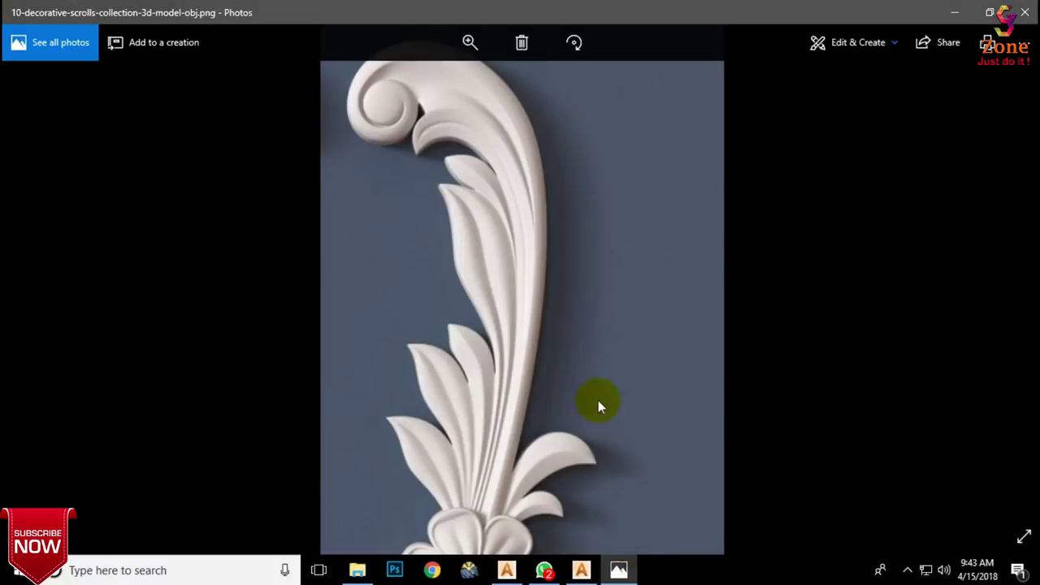
click(580, 570)
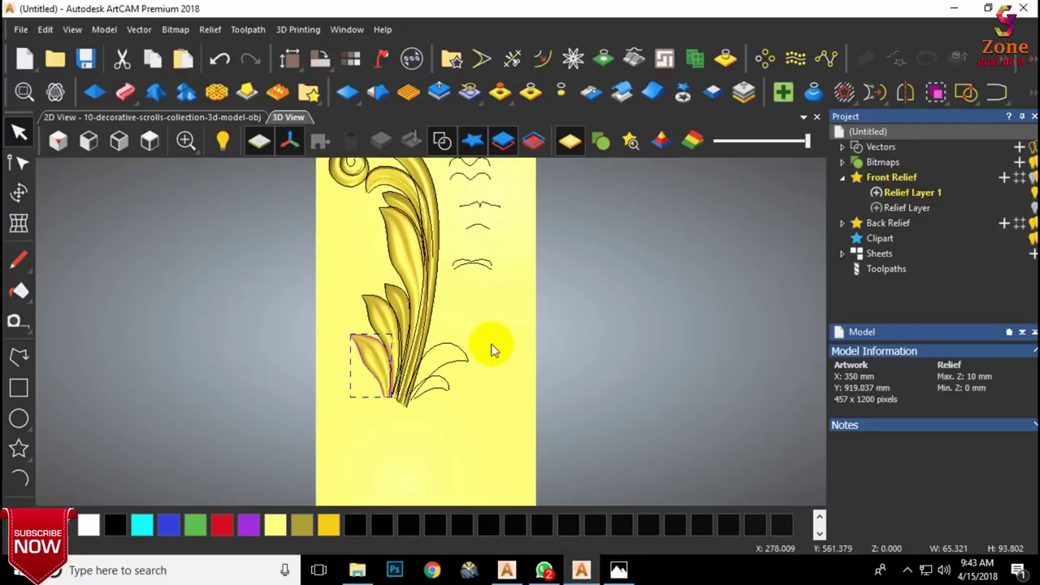
Step: Start a two-rail sweep on the larger right leaf's edges with the small single arch profile as its cross section
click(132, 94)
click(479, 227)
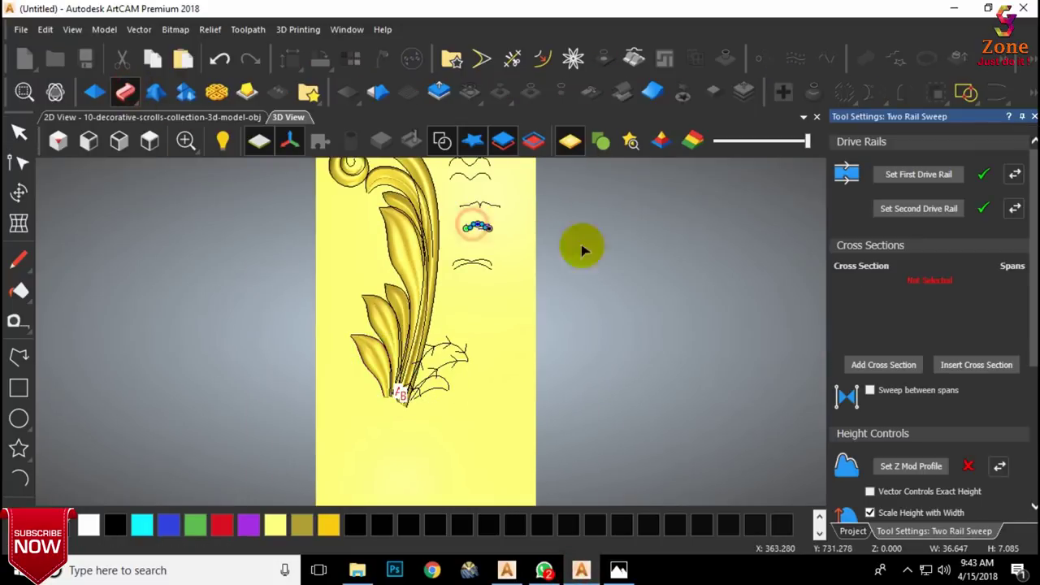
click(887, 364)
scroll(443, 389, up, 4)
scroll(443, 388, up, 2)
scroll(877, 341, down, 5)
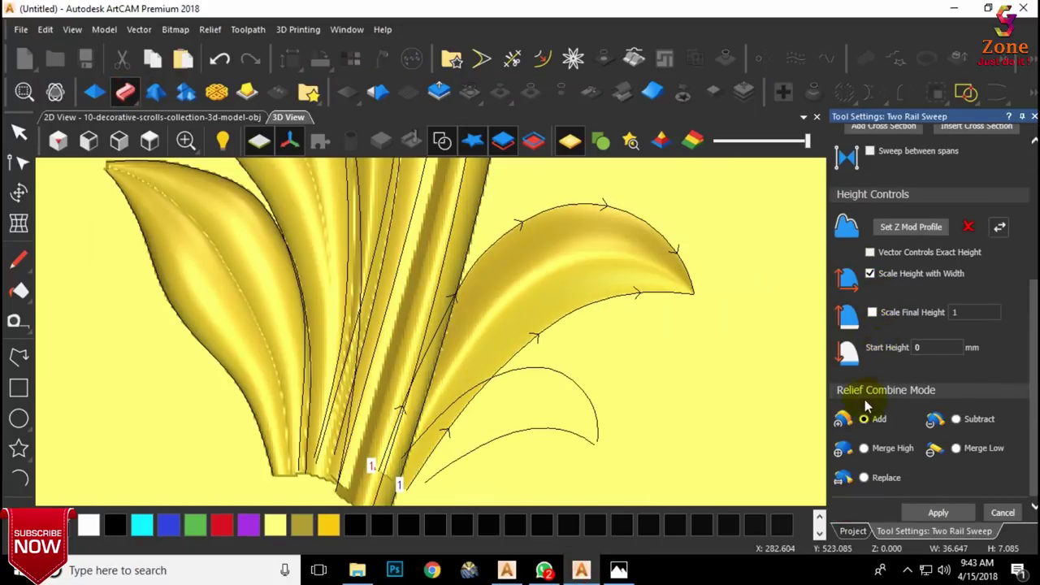
Step: Set the larger right leaf's sweep to Merge High, final height scale 8 and start height 2 mm, and apply it
click(872, 310)
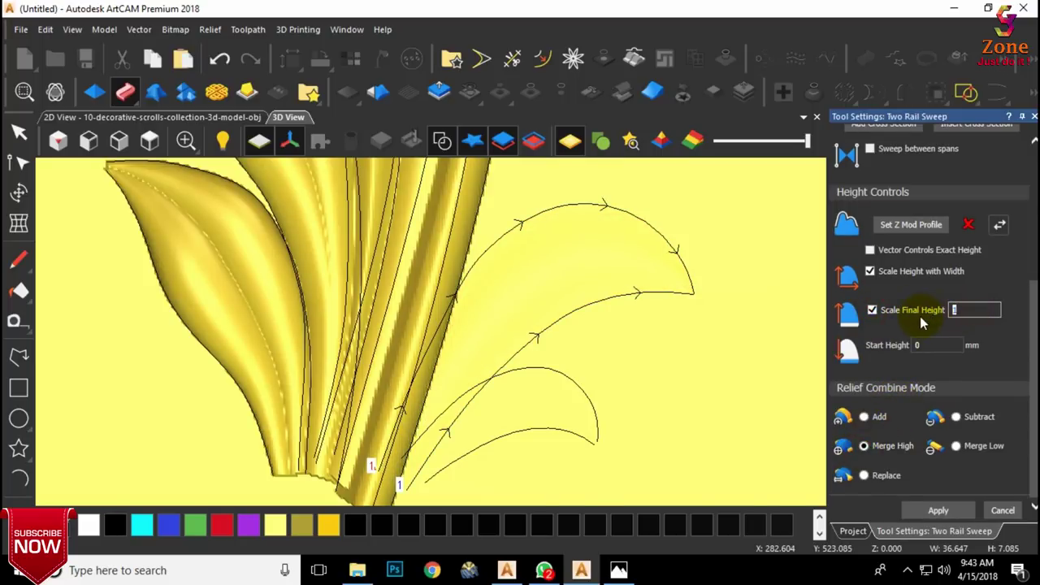
drag(943, 344, 847, 351)
key(BackSpace)
text(2)
drag(634, 374, 499, 330)
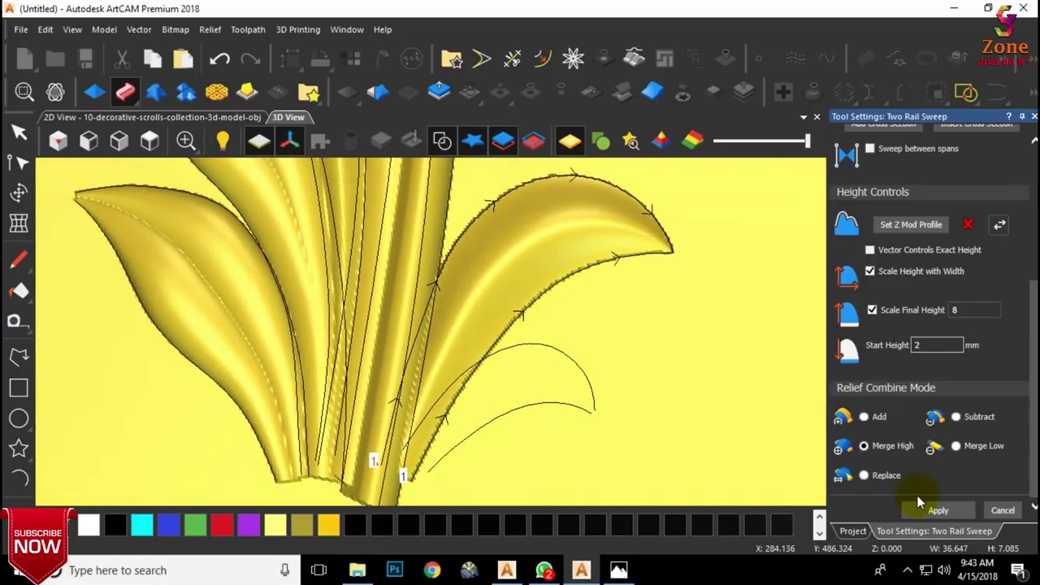
Step: Set the small lower right leaf's edges as the drive rails and extend their lower ends to the main stem
scroll(951, 356, up, 5)
click(888, 168)
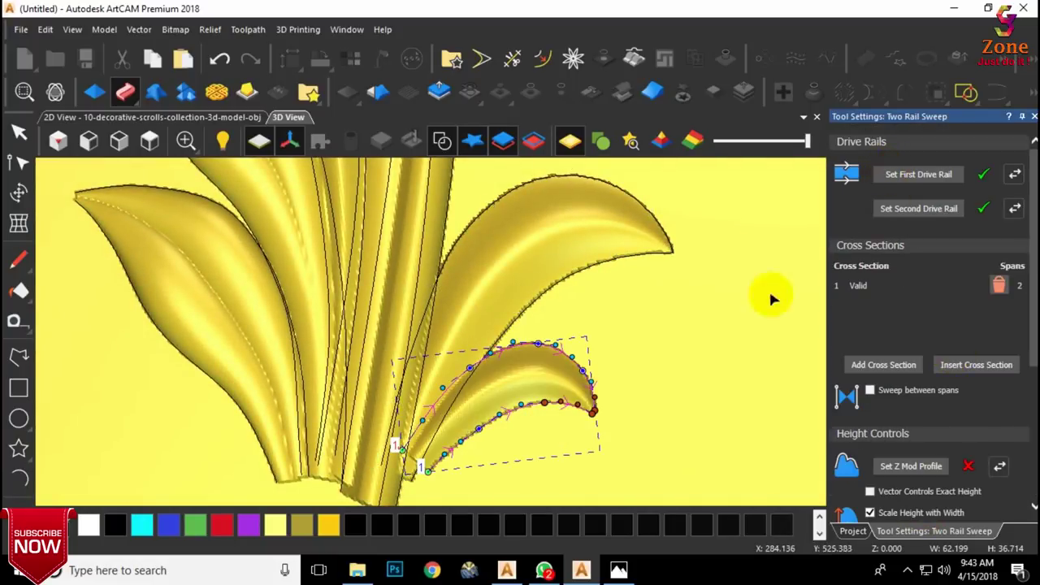
drag(400, 450, 409, 496)
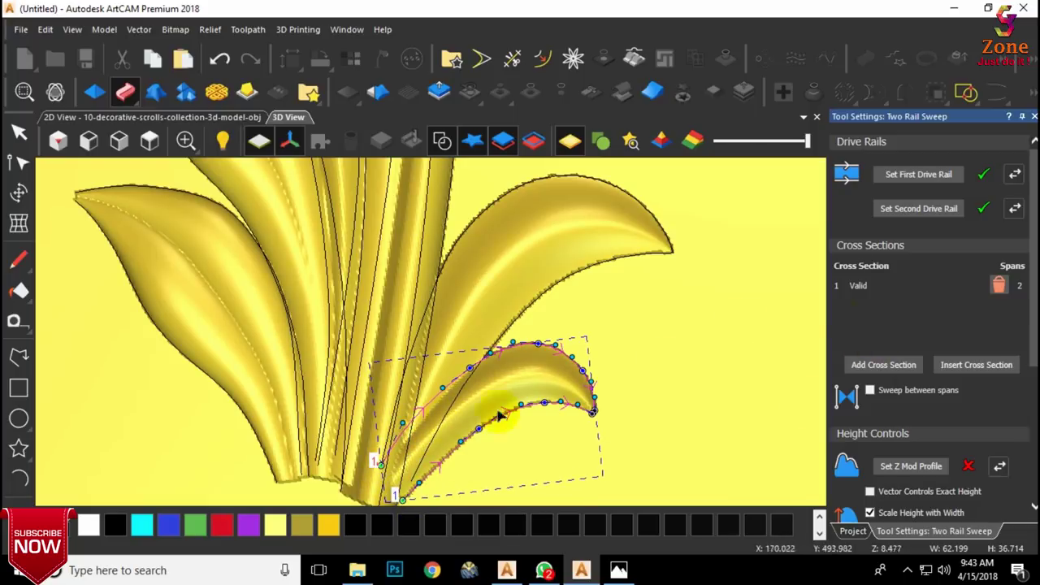
Step: Set the small lower right leaf's start height to 0 mm
scroll(944, 431, down, 3)
text(0)
scroll(527, 414, up, 3)
drag(527, 414, 570, 371)
scroll(421, 388, down, 5)
scroll(420, 390, up, 2)
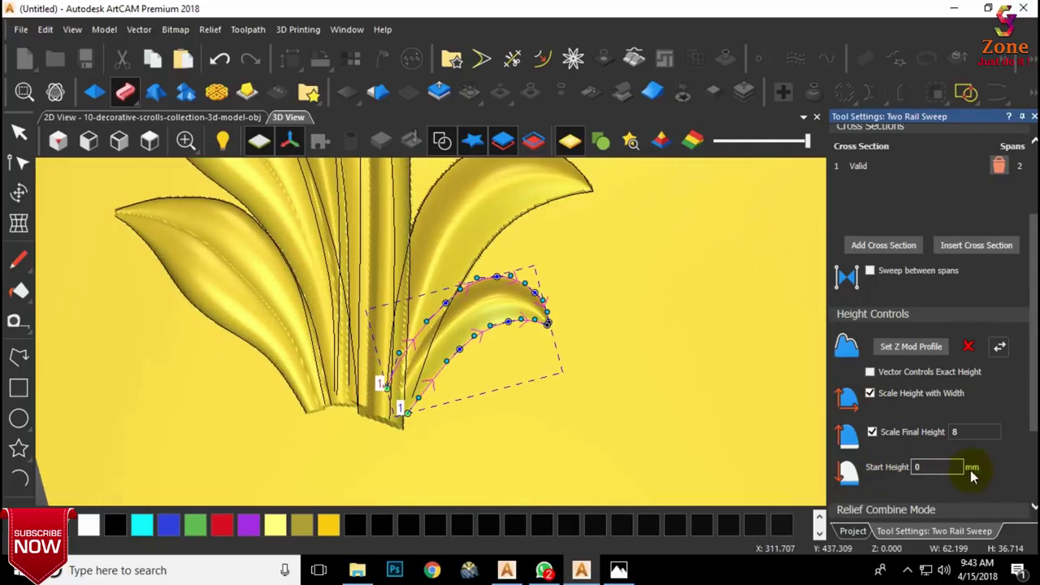
Step: Set the small lower right leaf's final height scale to 6 and start height to 1 mm, and apply the sweep
text(6)
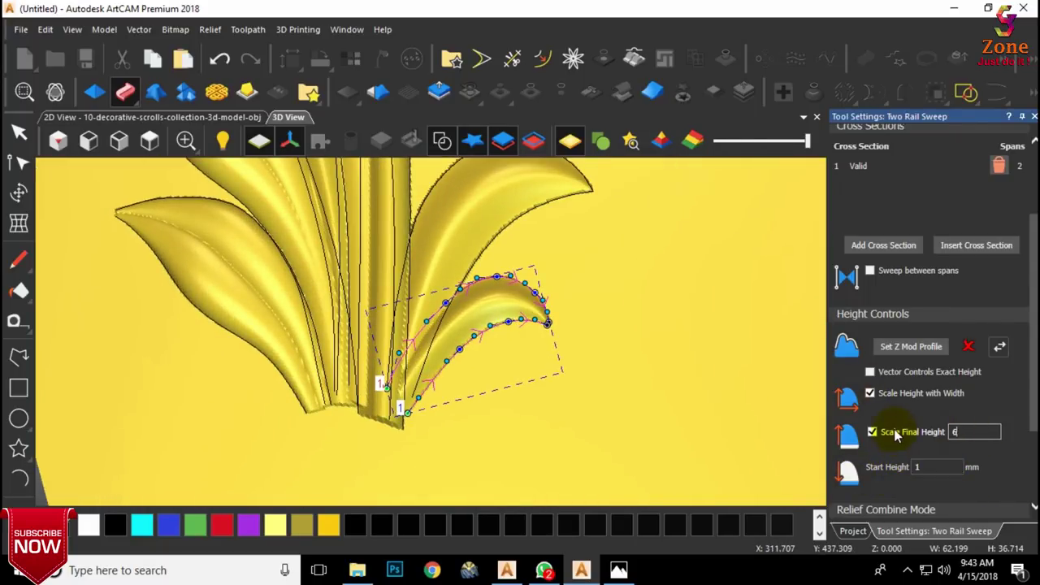
scroll(412, 374, up, 4)
drag(439, 342, 426, 385)
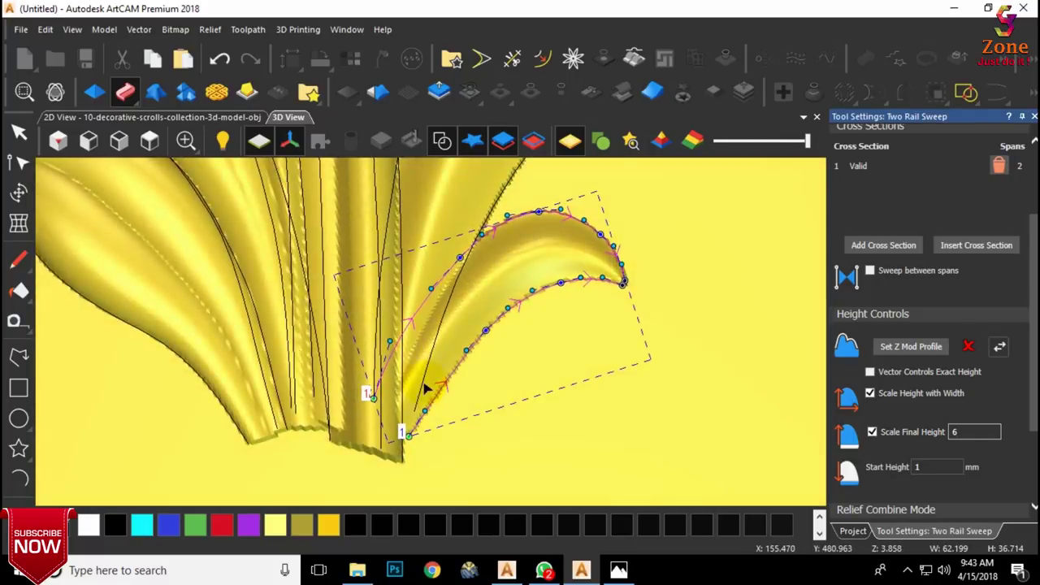
scroll(427, 385, down, 5)
scroll(933, 464, down, 3)
click(936, 511)
click(994, 508)
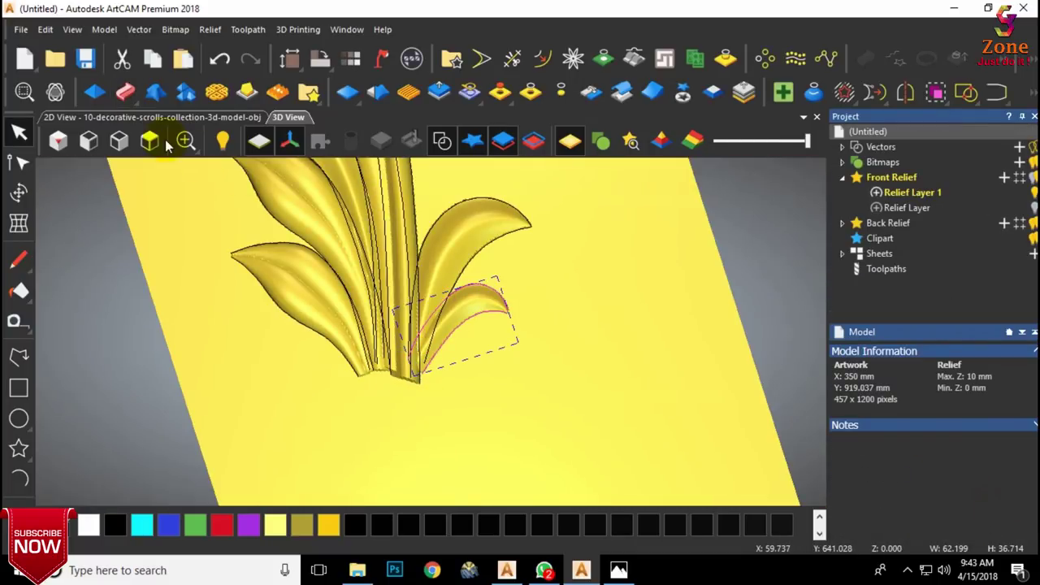
Step: Examine the finished leaves and the top scroll from above and at an angle, with the vectors hidden and shown
click(155, 141)
scroll(467, 277, up, 2)
click(450, 305)
scroll(450, 306, down, 2)
click(442, 142)
scroll(390, 249, up, 2)
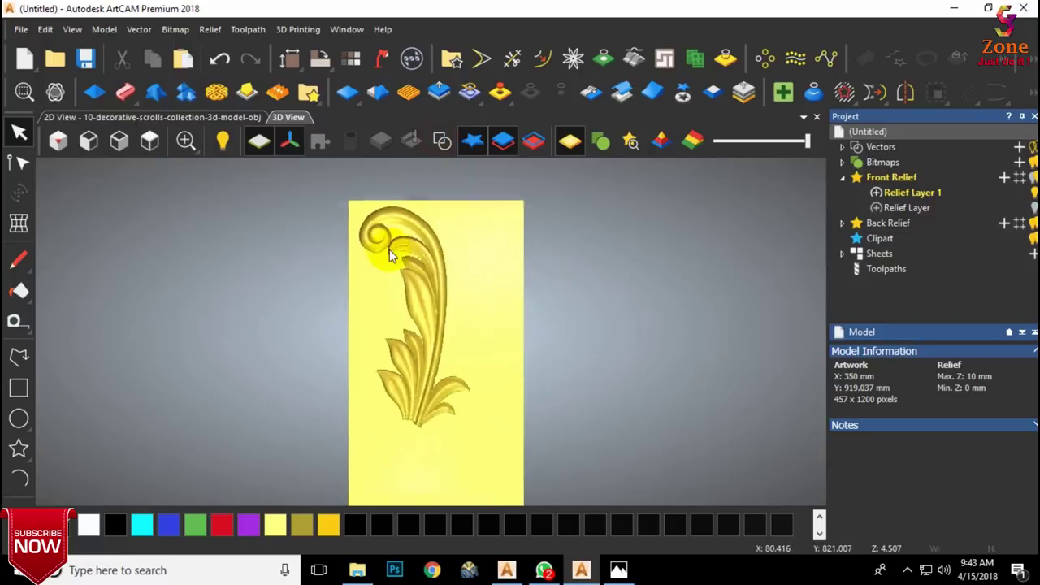
scroll(390, 250, up, 5)
drag(414, 231, 543, 135)
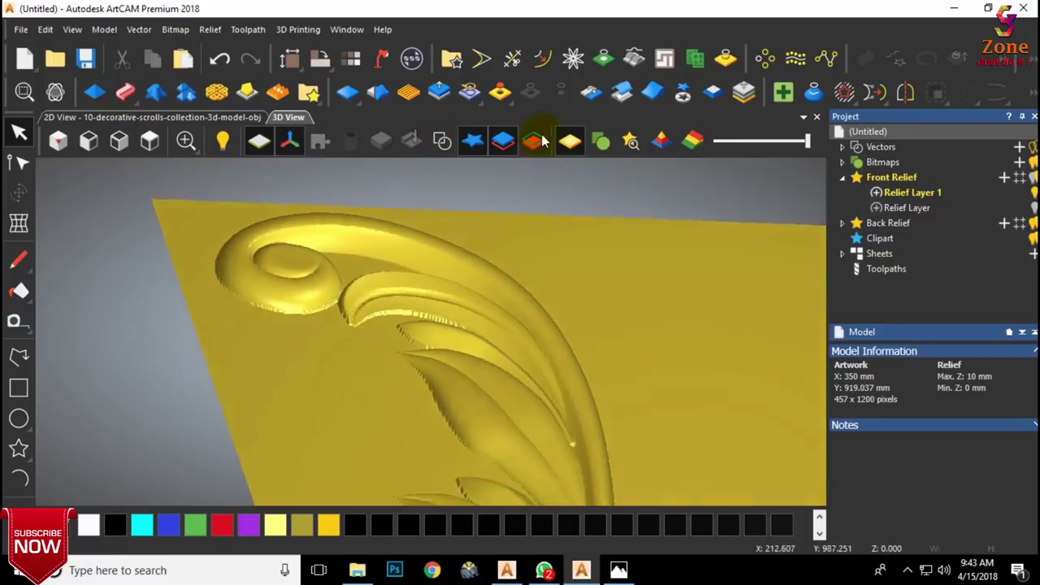
click(149, 141)
scroll(388, 185, up, 3)
scroll(388, 186, up, 2)
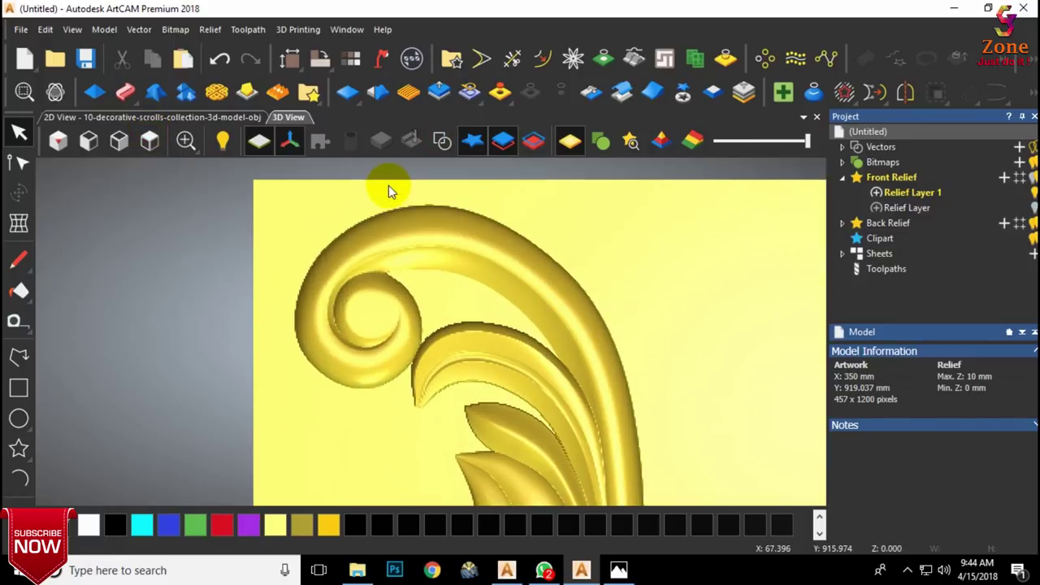
click(443, 142)
scroll(505, 245, up, 2)
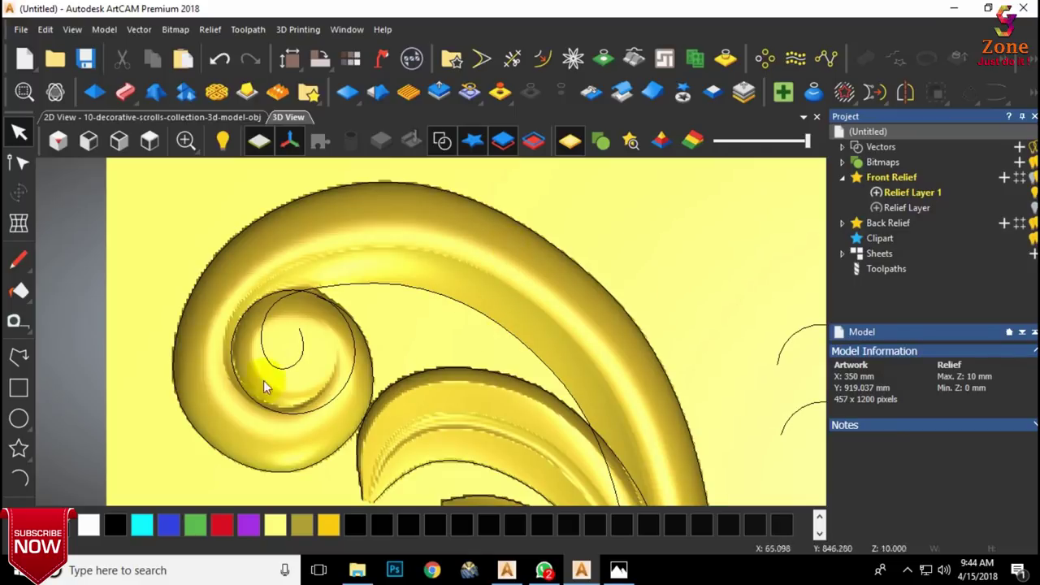
Step: Draw an open three-point polyline along the inner edge of the main stem, starting beside the top scroll
click(19, 478)
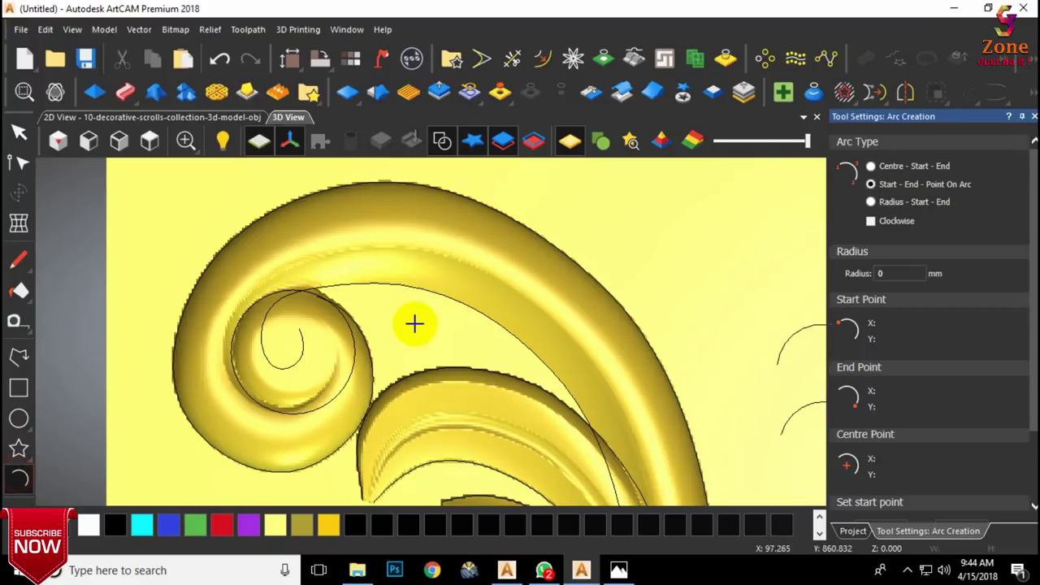
click(19, 357)
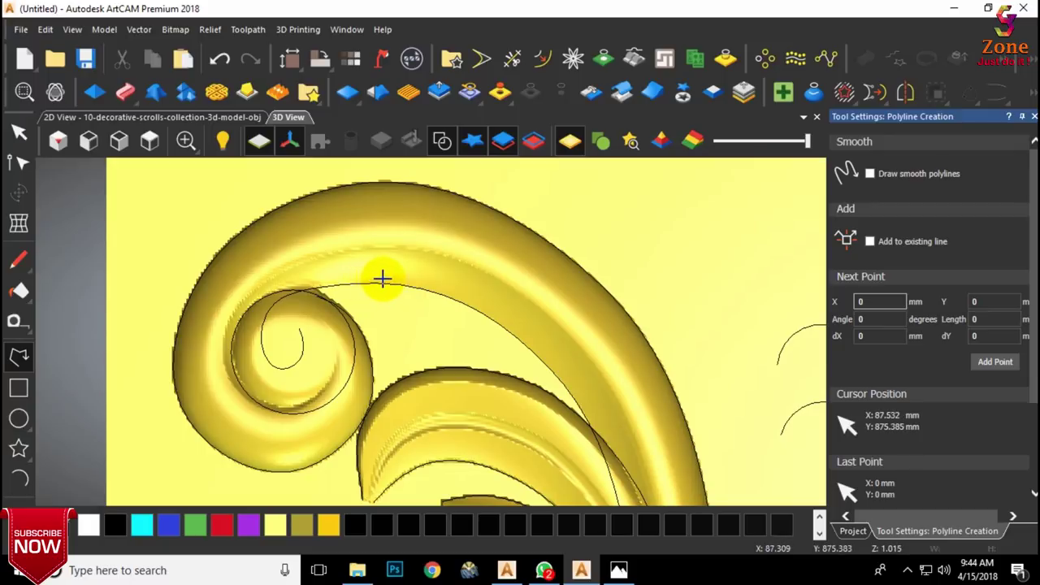
click(381, 277)
click(490, 301)
scroll(662, 460, down, 1)
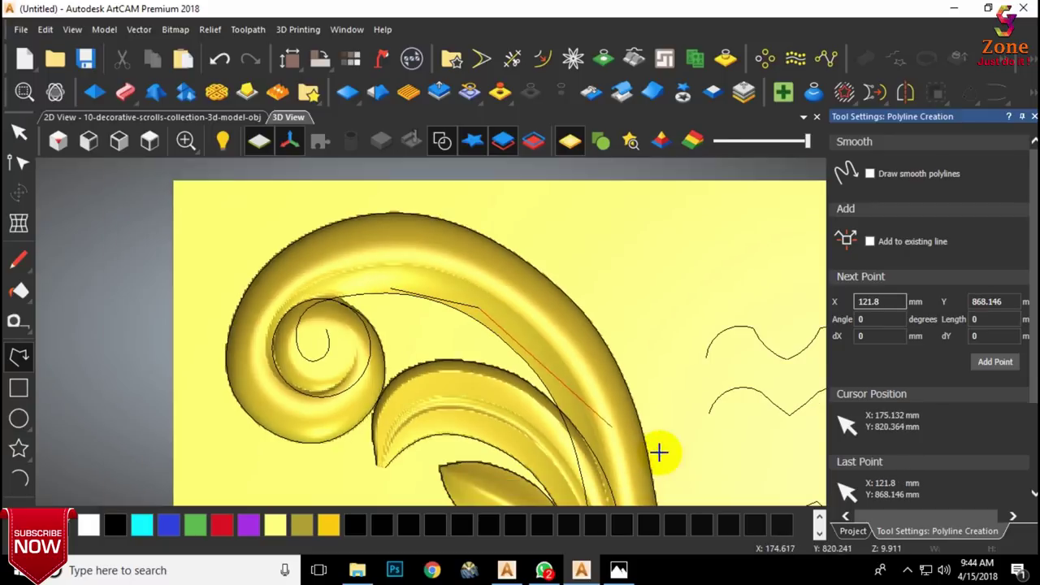
key(Escape)
Step: Convert the new polyline into a smooth curve and bend its upper part to follow the scroll's inner edge
click(490, 320)
key(n)
key(s)
scroll(434, 296, up, 2)
drag(412, 295, 417, 280)
scroll(615, 415, down, 1)
middle_drag(615, 418, 575, 387)
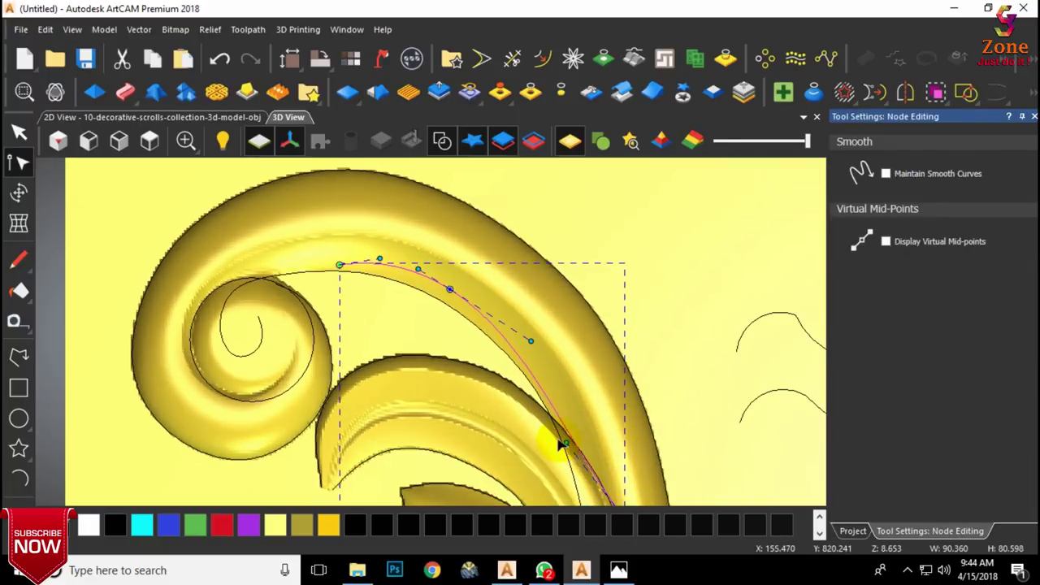
Step: Move the curve's lower end further down the main stem and reshape its lower bend to follow the stem
drag(569, 441, 592, 423)
click(573, 444)
scroll(591, 423, down, 2)
scroll(564, 449, up, 2)
drag(551, 451, 555, 472)
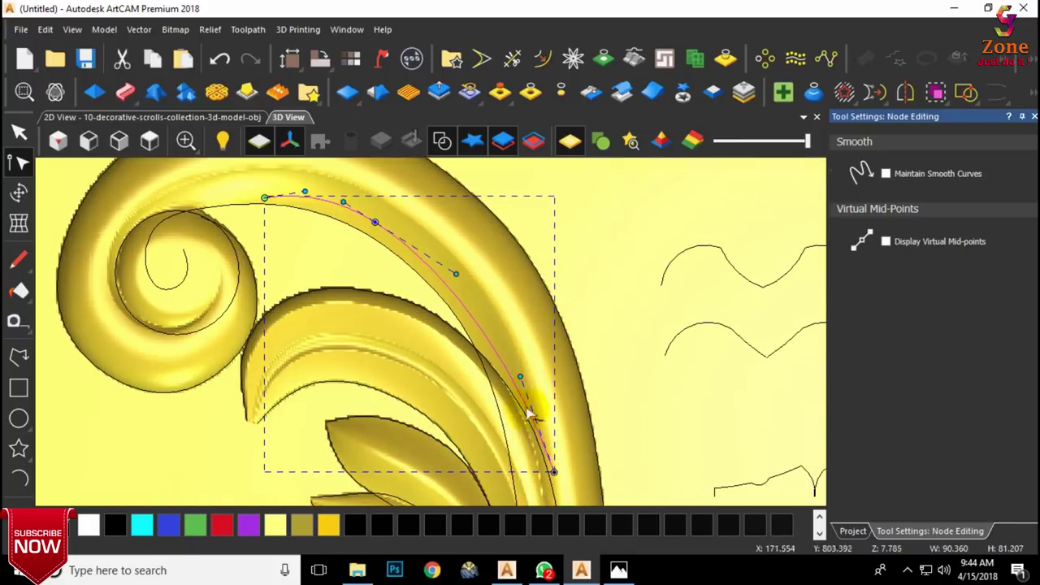
drag(523, 378, 533, 370)
Step: Bend the curve's upper end downward beside the scroll into a rounded hook and adjust its middle node
drag(377, 223, 375, 218)
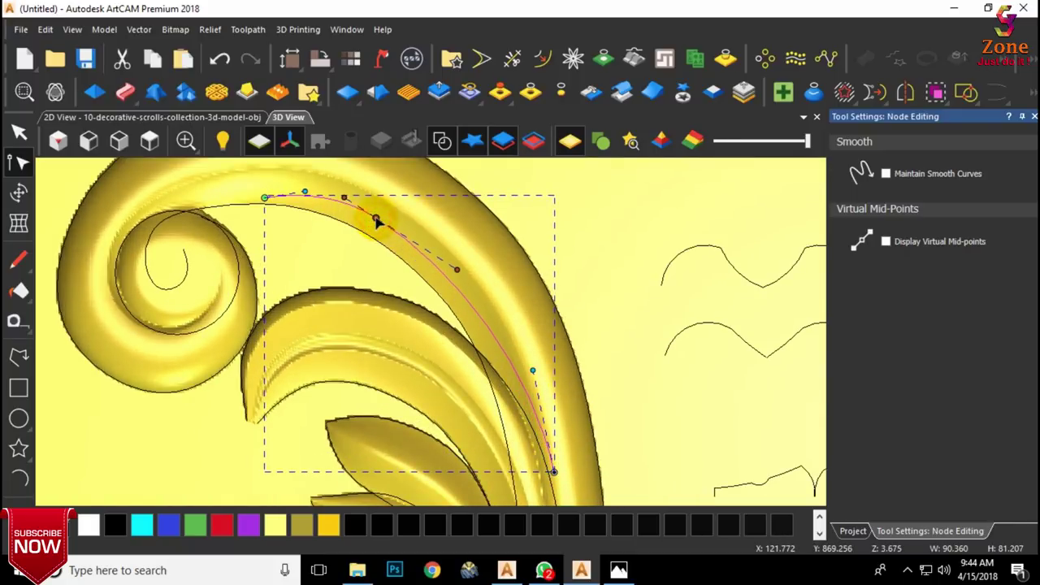
mouse_move(265, 197)
mouse_down()
mouse_move(263, 225)
mouse_move(291, 190)
mouse_move(269, 216)
mouse_move(272, 233)
mouse_move(295, 209)
mouse_move(273, 191)
mouse_up()
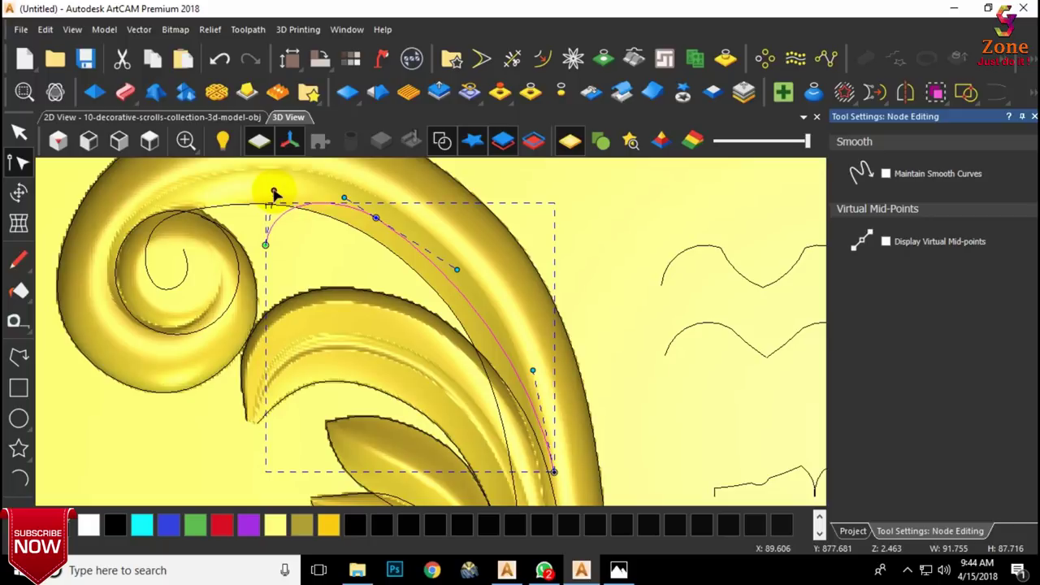
drag(376, 219, 373, 219)
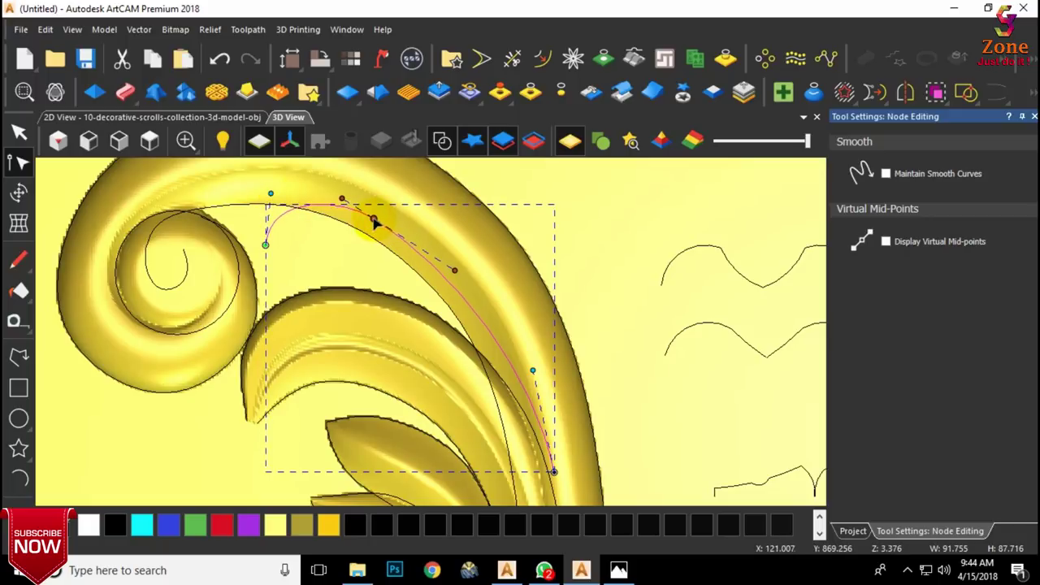
click(342, 244)
Step: Draw an open four-point polyline about 82 mm wide and 73 mm high below the curve, from the scroll to the stem
click(19, 359)
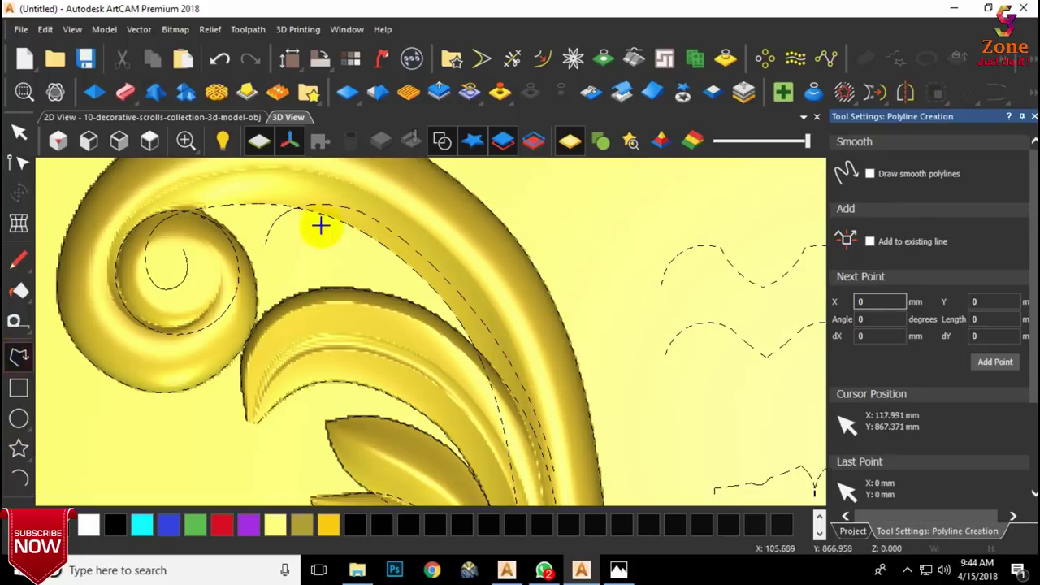
click(273, 246)
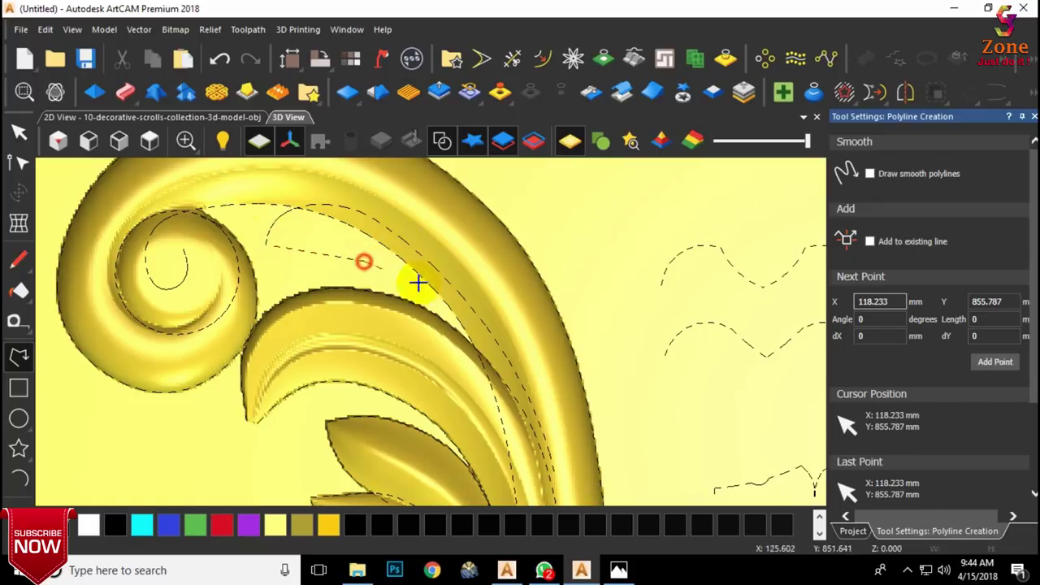
click(469, 361)
click(538, 480)
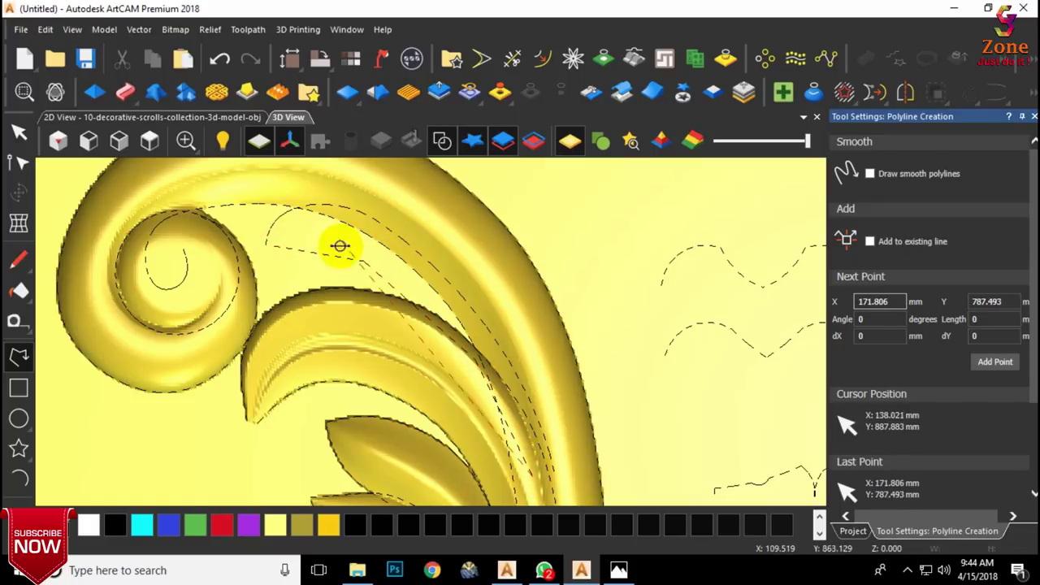
right_click(342, 257)
Step: Convert the new polyline's upper spans into smooth curves and reshape its upper end beside the scroll
key(n)
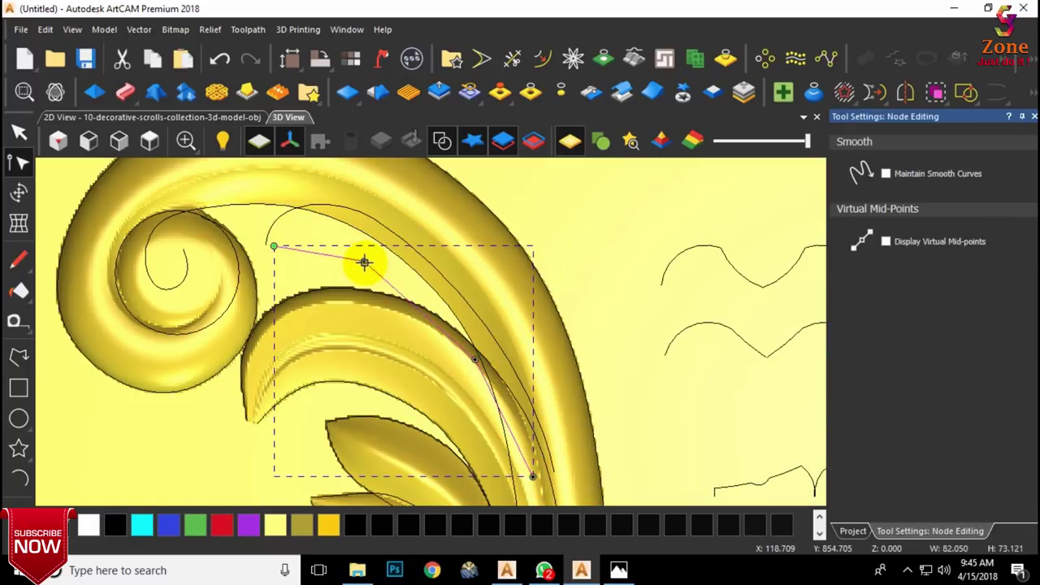
key(s)
key(s)
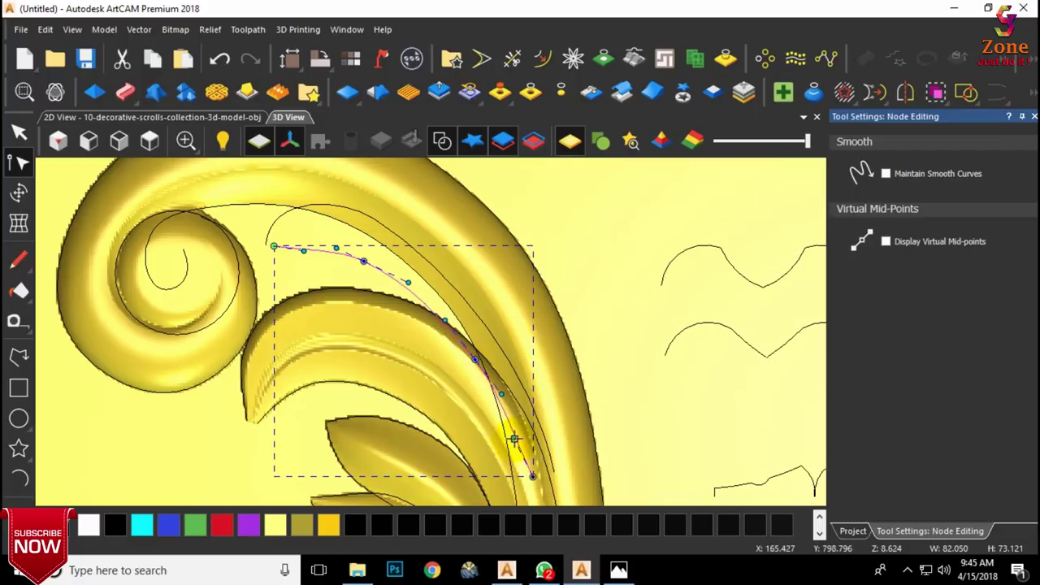
scroll(314, 253, up, 1)
drag(265, 246, 296, 253)
click(329, 236)
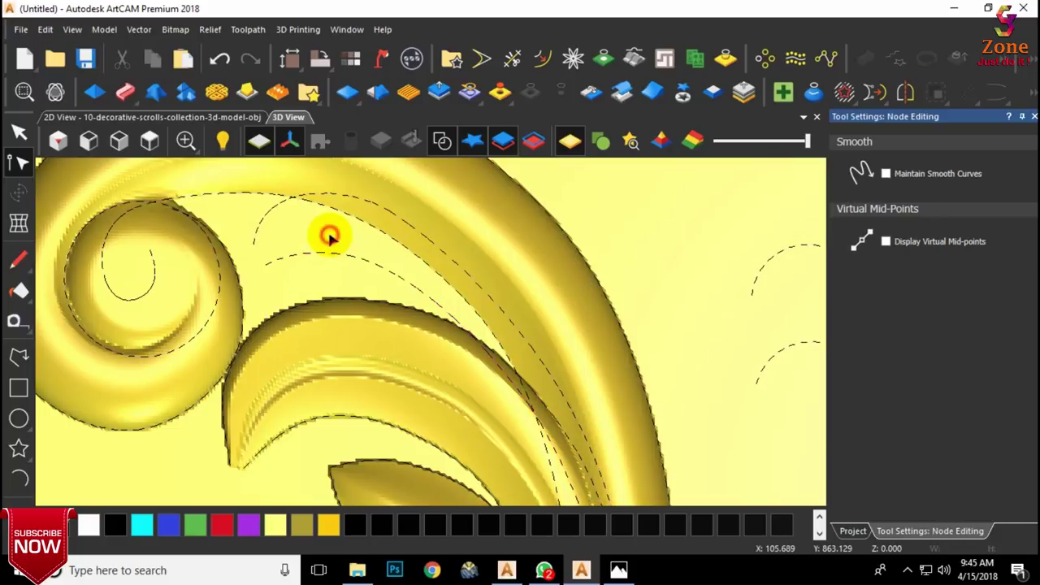
scroll(328, 237, down, 1)
scroll(292, 250, up, 1)
Step: Refine the upper ends of the two new curves and set them as the drive rails of a Two Rail Sweep
click(293, 251)
drag(290, 266, 290, 285)
drag(295, 219, 284, 190)
drag(425, 234, 427, 230)
click(376, 251)
click(294, 241)
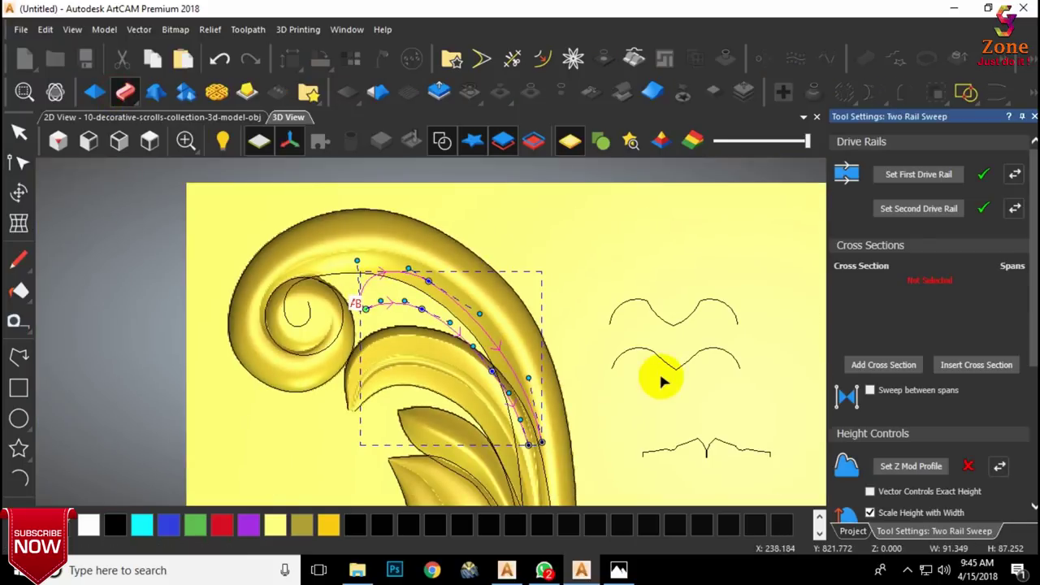
Step: Add the left halves of the upper two double-humped profiles as the first and second cross sections
scroll(660, 377, down, 1)
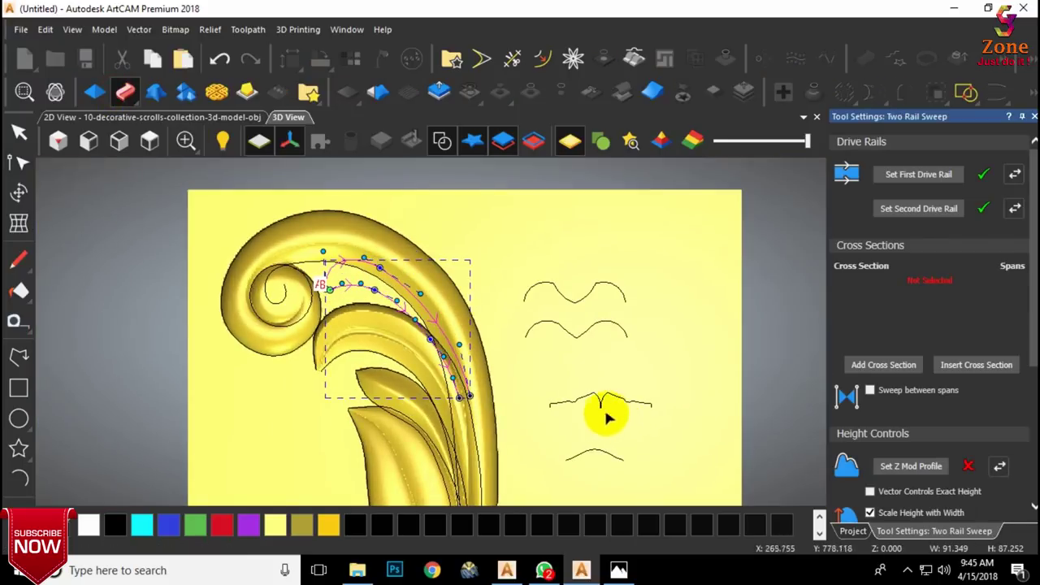
click(550, 281)
click(861, 365)
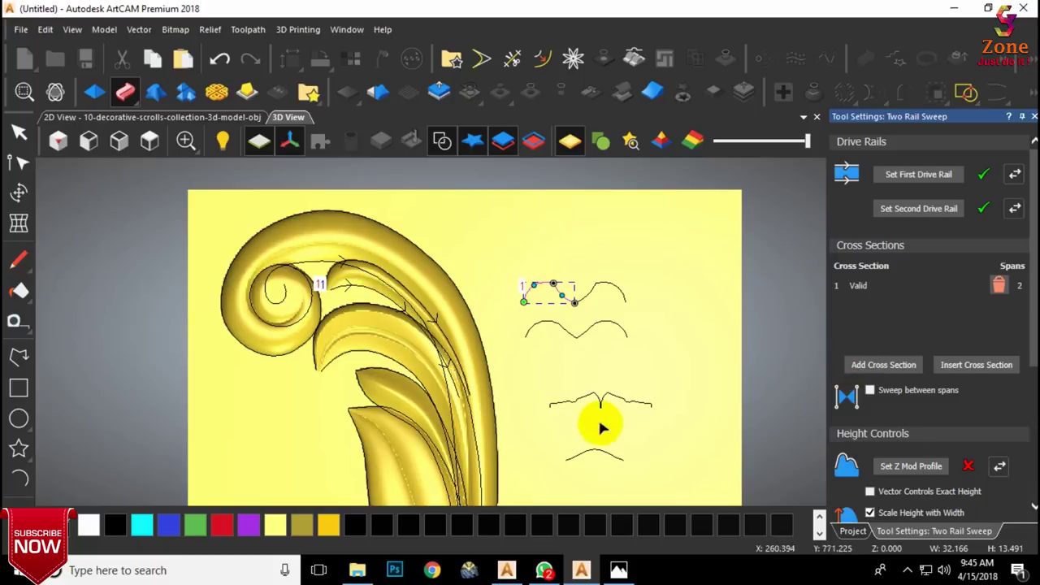
click(551, 326)
click(860, 364)
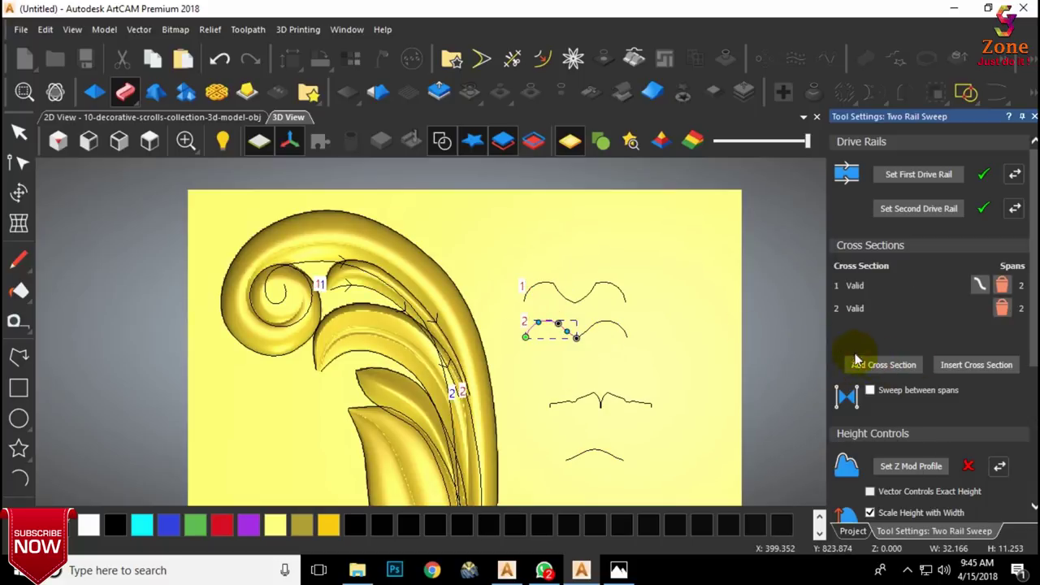
Step: Set the sweep's relief combine mode to Merge High
scroll(954, 321, down, 3)
click(865, 509)
scroll(378, 293, up, 3)
mouse_move(379, 293)
middle_down()
mouse_move(403, 189)
mouse_move(389, 307)
middle_up()
scroll(309, 280, up, 2)
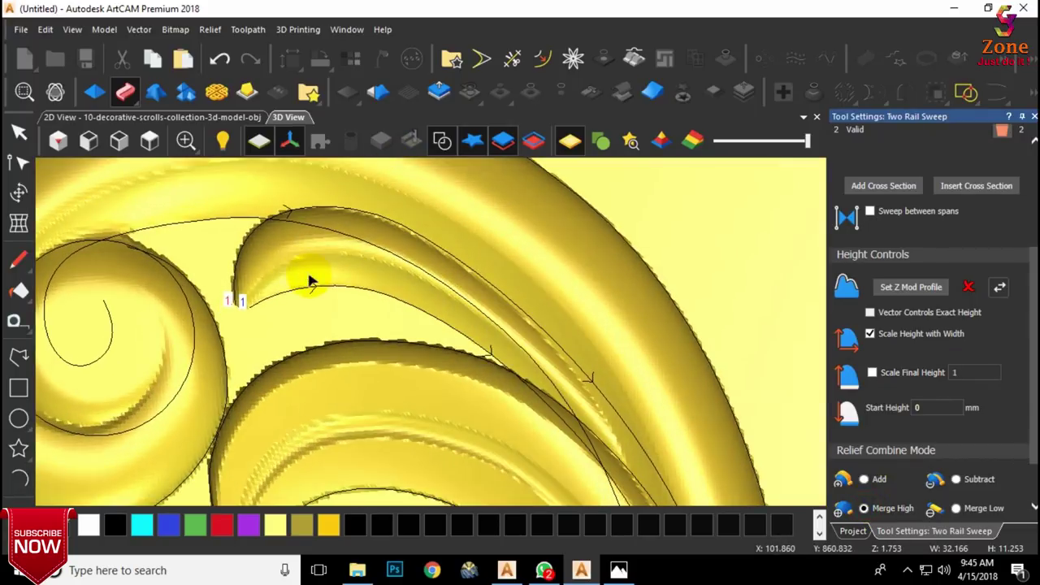
Step: Move the starting ends of both rails downward and reshape their upper bends to enlarge the leaf tip
click(258, 305)
drag(250, 307, 255, 347)
drag(388, 296, 386, 327)
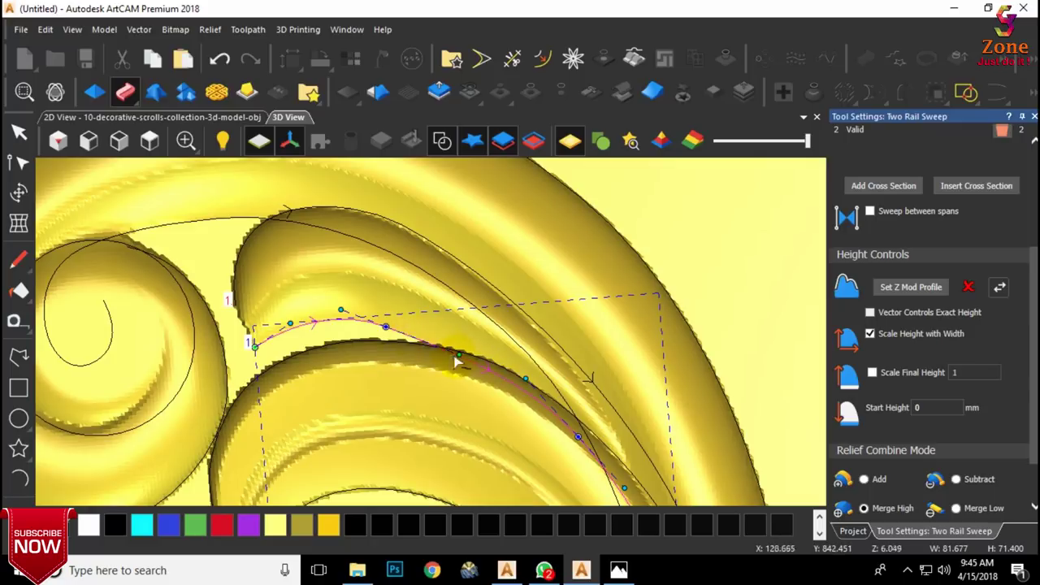
click(232, 307)
drag(233, 321, 237, 338)
drag(218, 216, 213, 192)
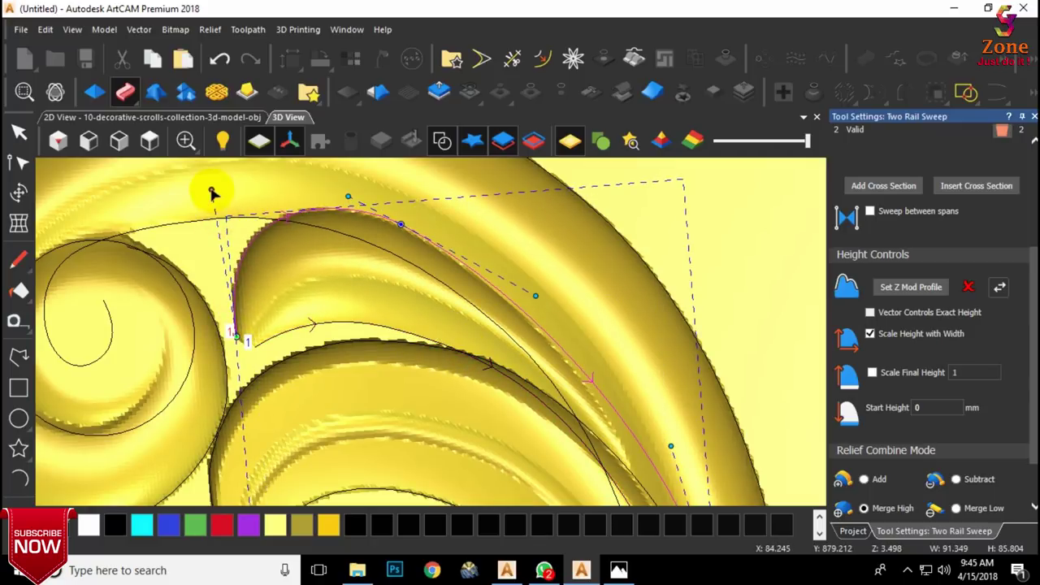
Step: Reposition the inner rail's lower end on the stem and adjust its bend along the neighbouring leaf
scroll(415, 309, down, 2)
middle_drag(422, 312, 477, 232)
drag(476, 232, 516, 470)
click(513, 444)
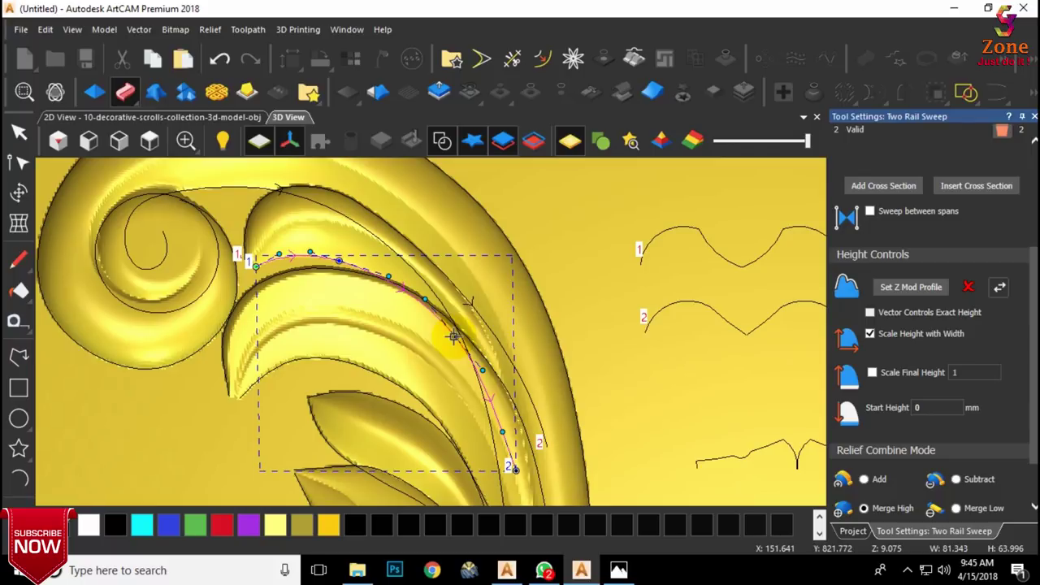
drag(455, 336, 453, 340)
drag(390, 277, 385, 280)
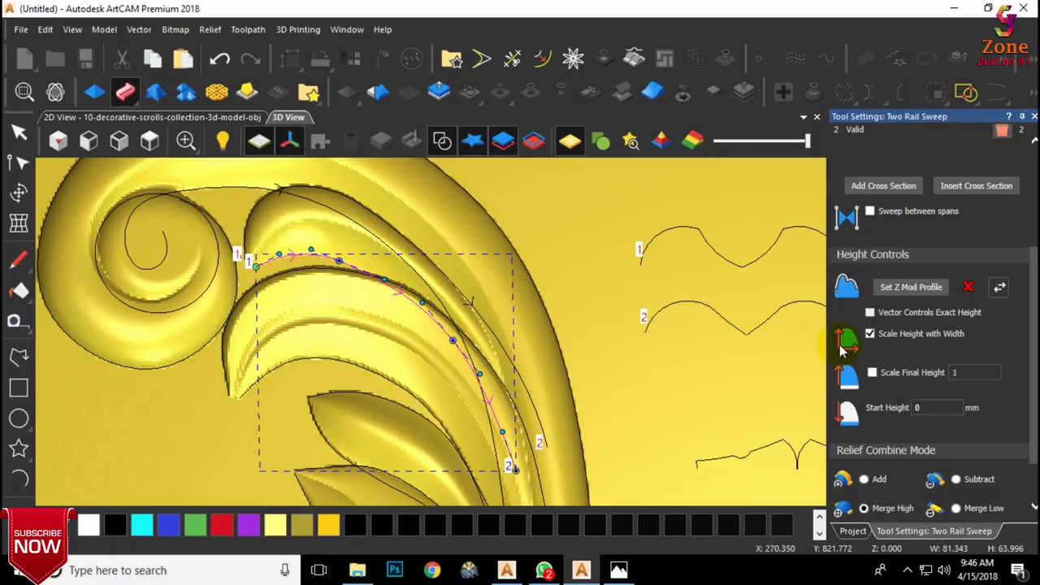
Step: Enable Scale Final Height with a value of 10, apply the two-rail sweep and close the tool
scroll(846, 352, down, 3)
click(874, 311)
drag(982, 307, 929, 320)
text(1)
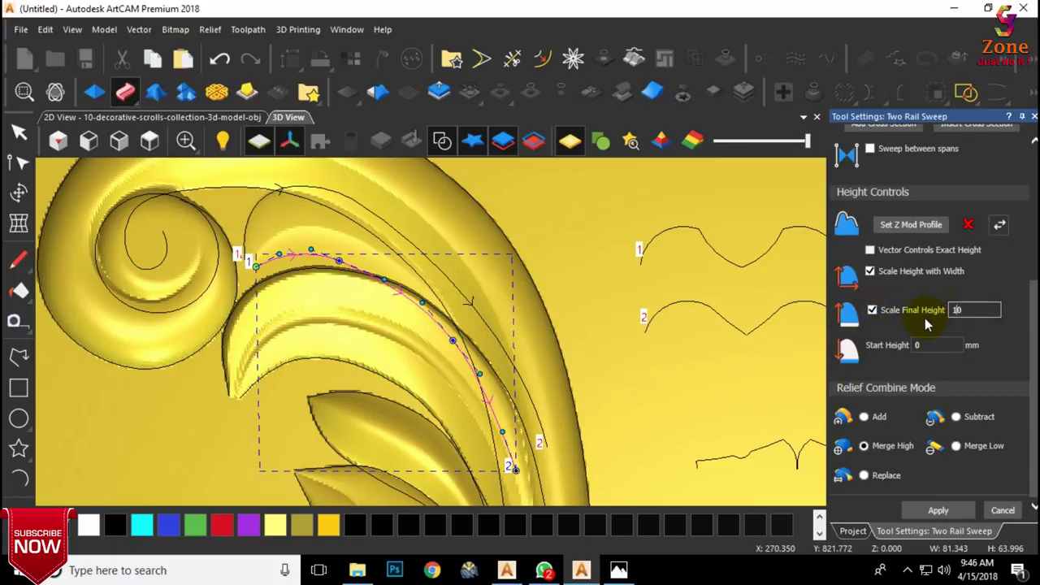
text(0)
scroll(270, 197, up, 3)
middle_drag(390, 235, 386, 272)
scroll(487, 325, down, 5)
scroll(753, 441, up, 1)
click(949, 516)
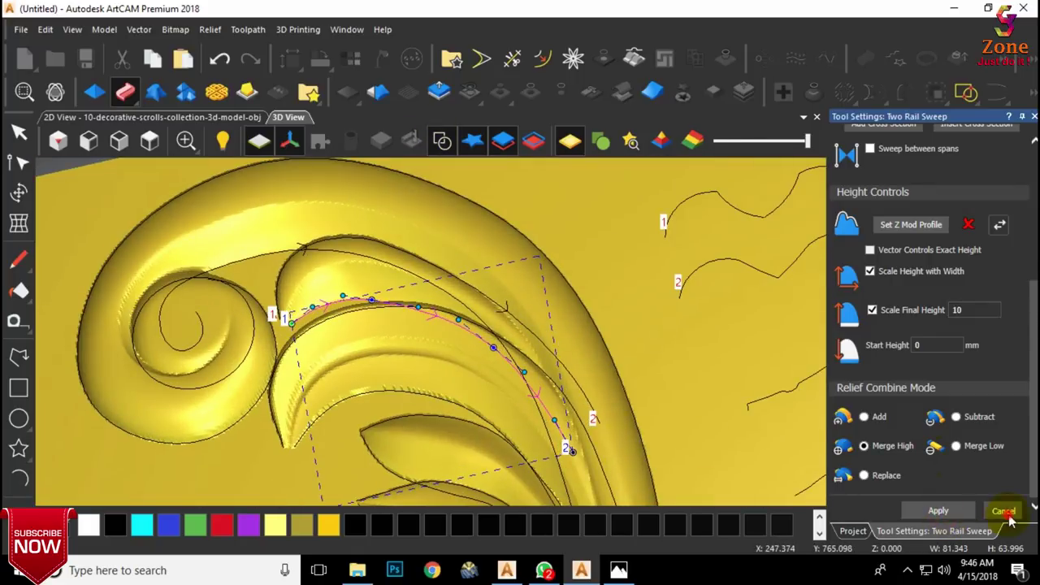
Step: Hide the vectors and examine the swept leaf with the rest of the relief at an angle
click(442, 141)
scroll(468, 398, down, 5)
middle_drag(468, 403, 535, 382)
Step: Save the model as mol 1 in the Door Design folder
key(alt+Tab)
key(ctrl+s)
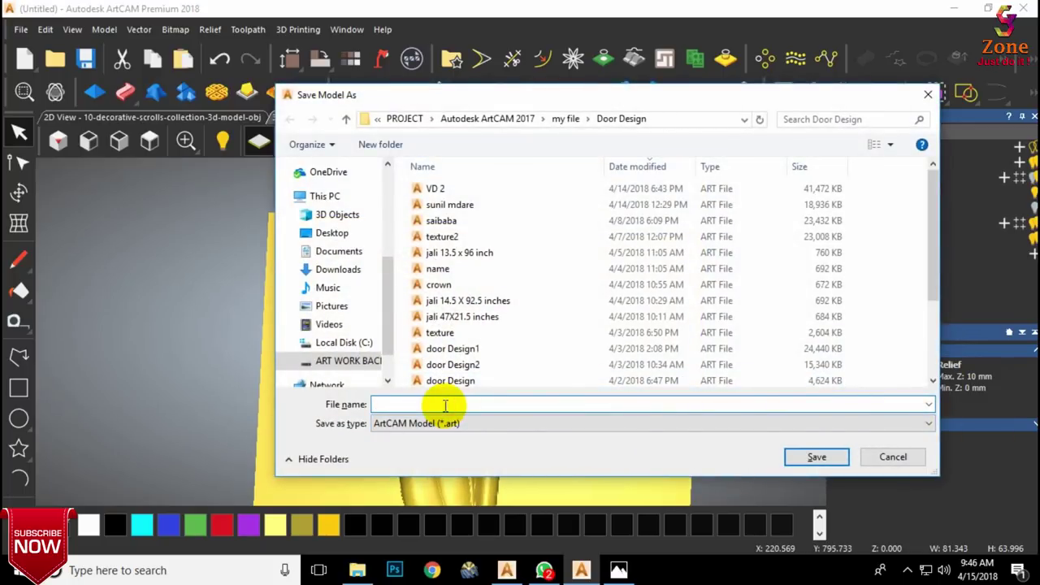
text(mol)
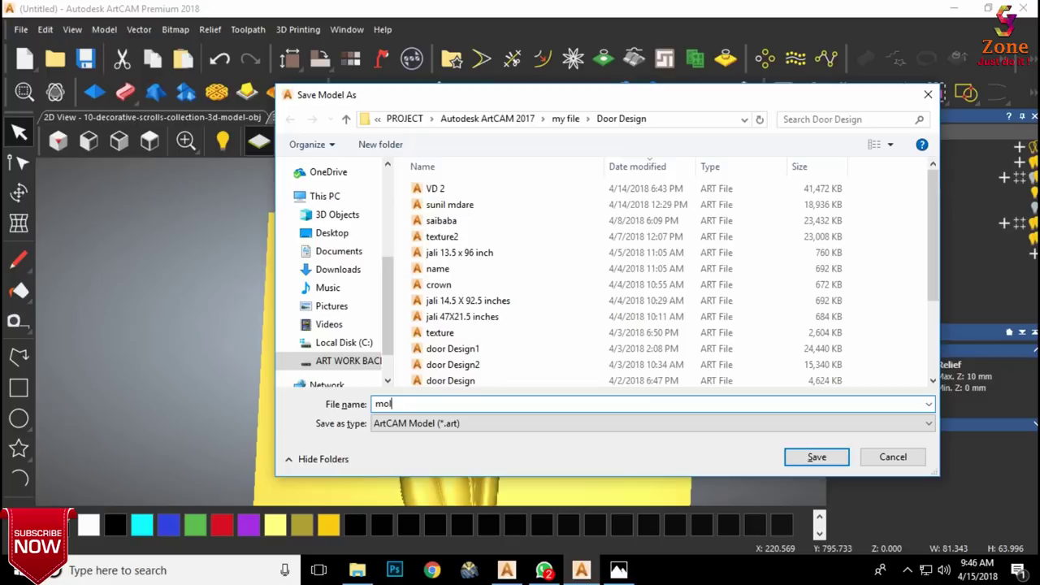
key(Return)
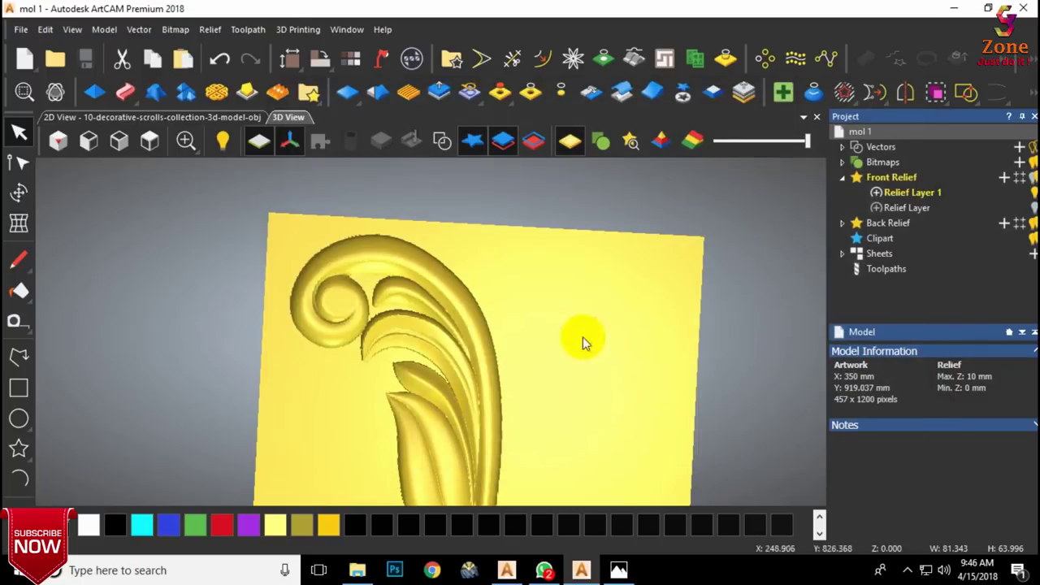
Step: Clear the vector selection and view the whole relief straight from above
drag(583, 336, 505, 327)
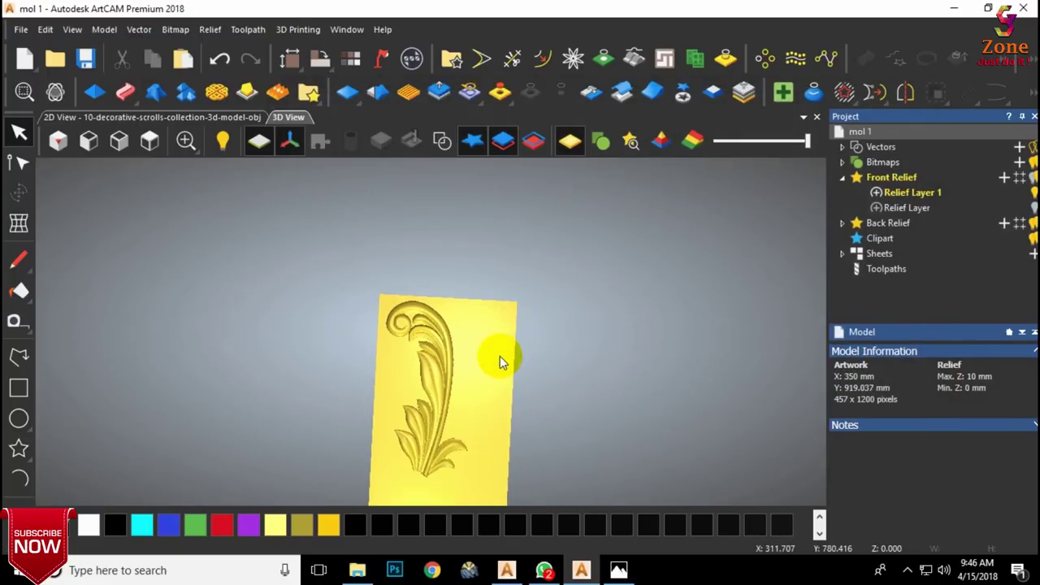
click(147, 138)
scroll(383, 241, up, 2)
scroll(424, 242, down, 1)
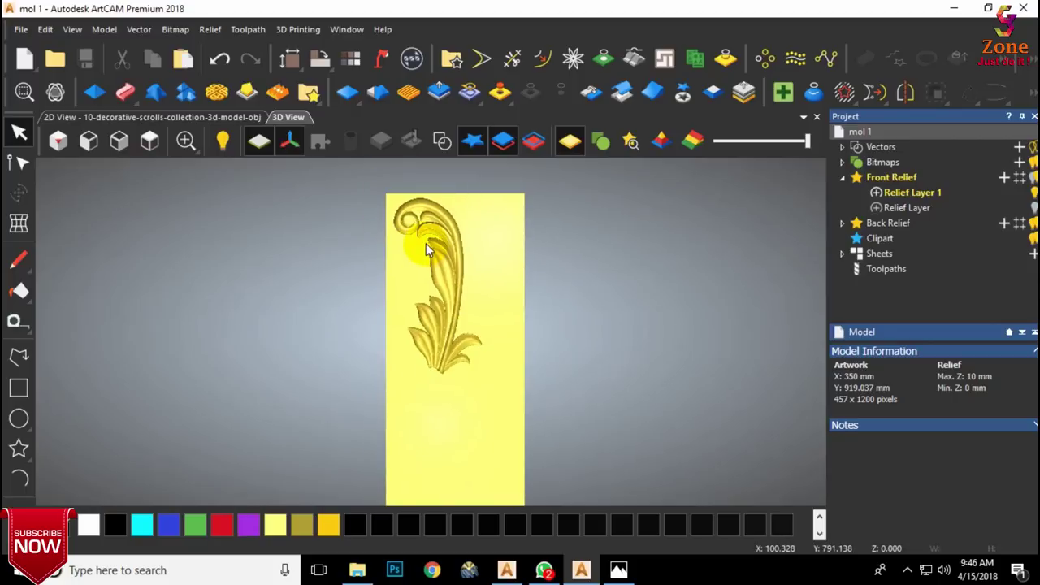
Step: Switch to the 2D view and make the layer named Relief Layer active
key(F2)
click(918, 209)
scroll(432, 371, down, 1)
scroll(435, 370, up, 4)
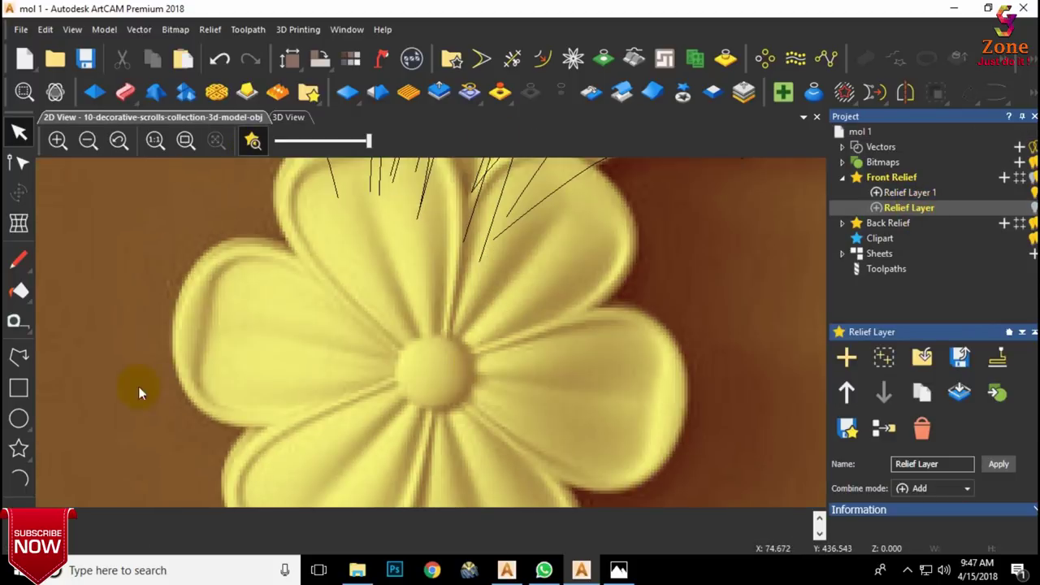
Step: Draw a circle about 22 mm in diameter around the flower's centre button in the reference picture
click(19, 419)
click(436, 370)
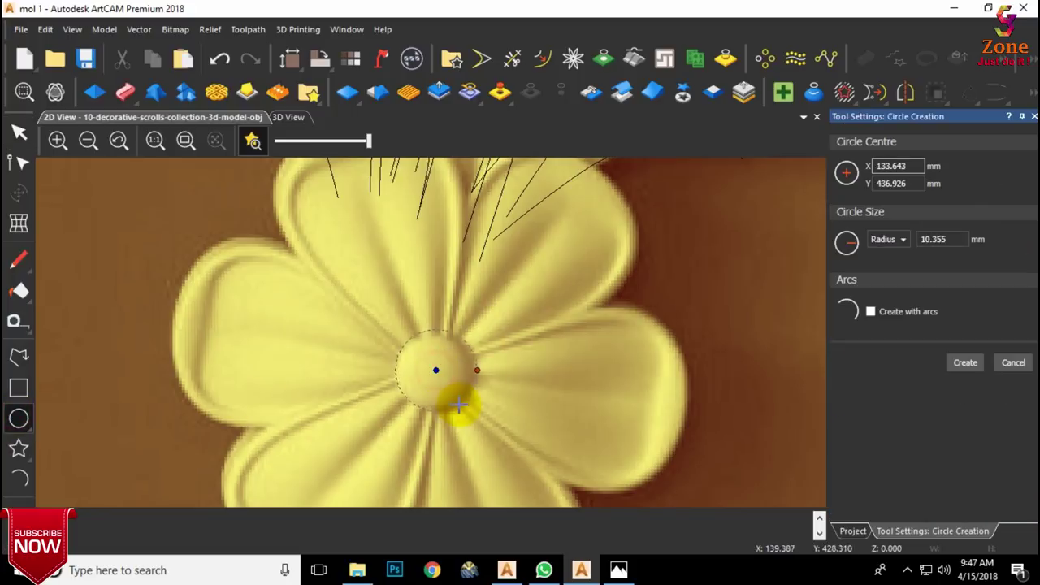
click(460, 406)
click(20, 134)
scroll(432, 331, down, 2)
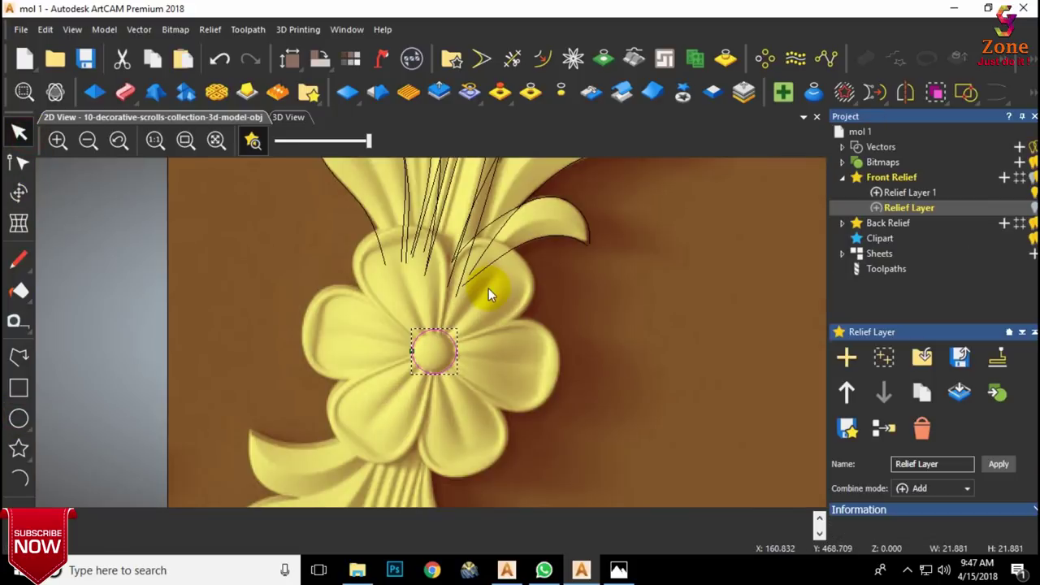
click(487, 289)
scroll(460, 297, down, 2)
scroll(455, 298, up, 2)
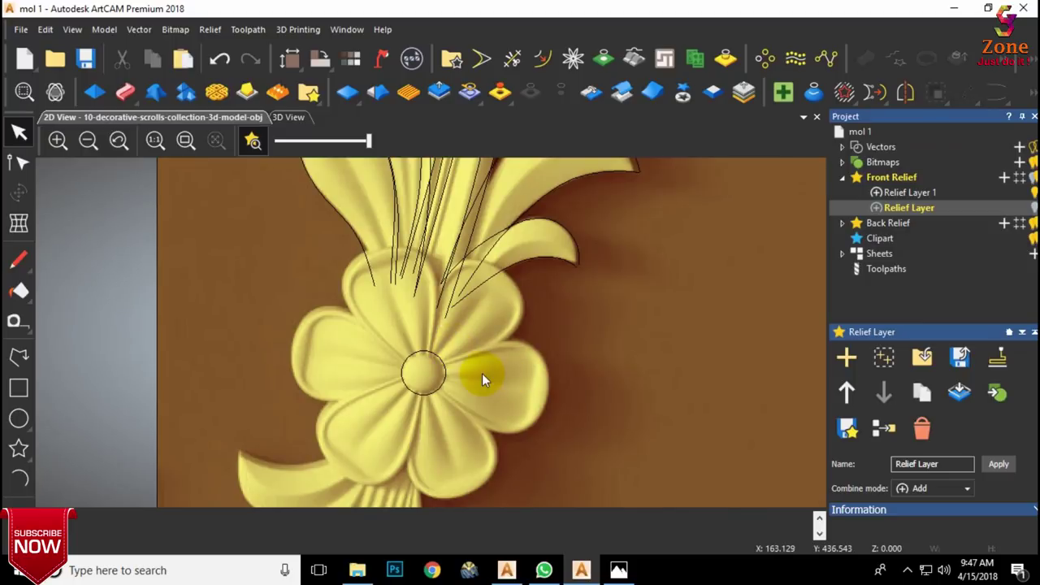
click(19, 356)
click(322, 286)
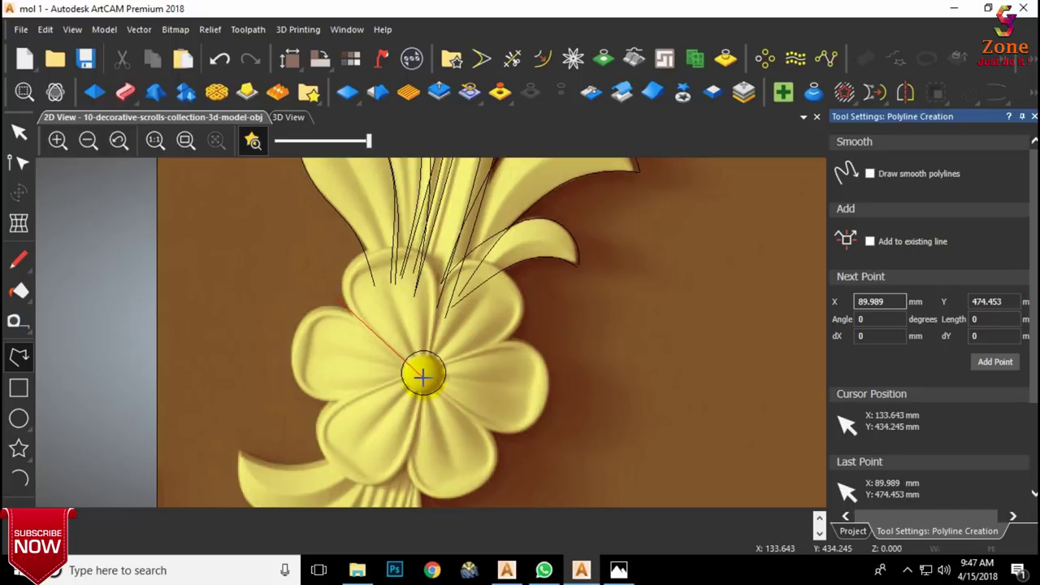
key(Escape)
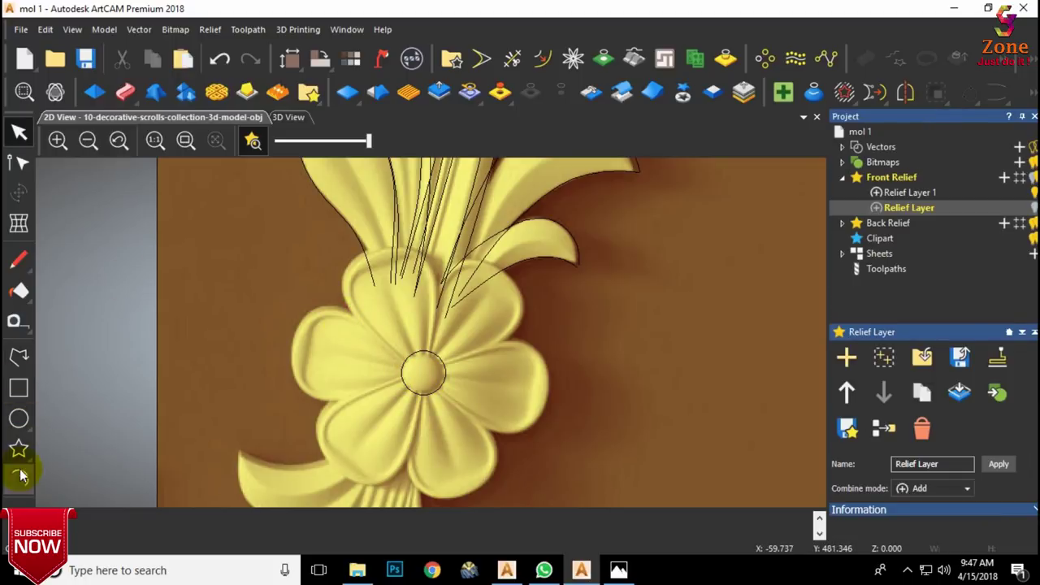
click(20, 478)
scroll(403, 294, up, 2)
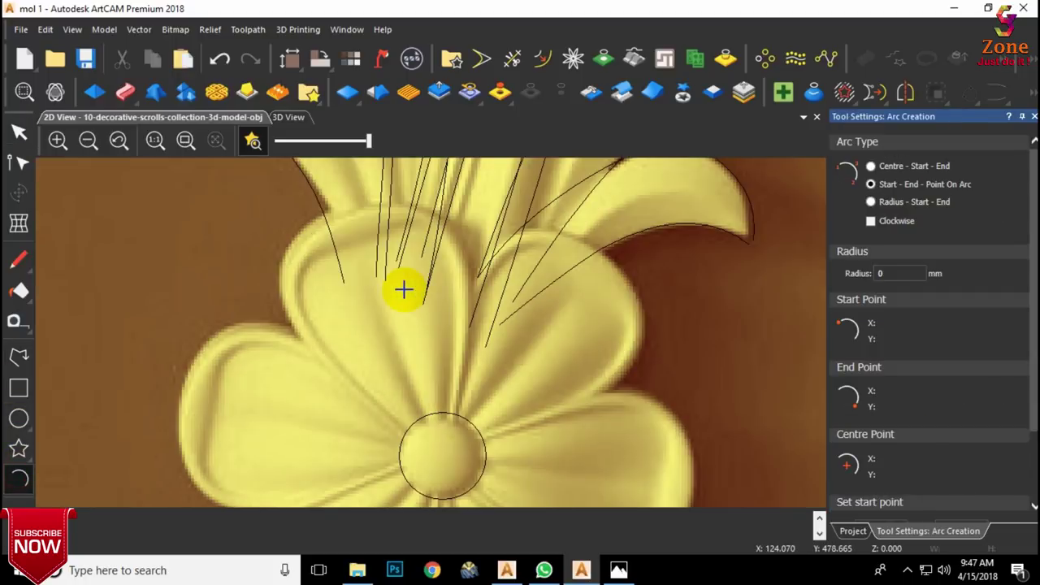
Step: Draw a straight line about 25 mm wide and 67 mm high from above the flower's upper petal to the flower centre
click(19, 356)
click(343, 197)
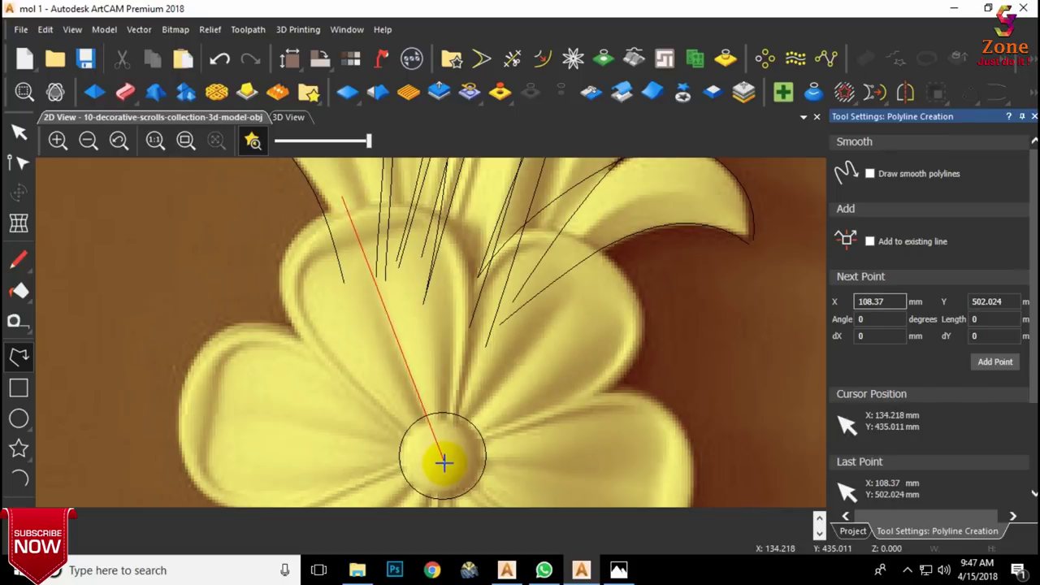
click(442, 463)
key(Escape)
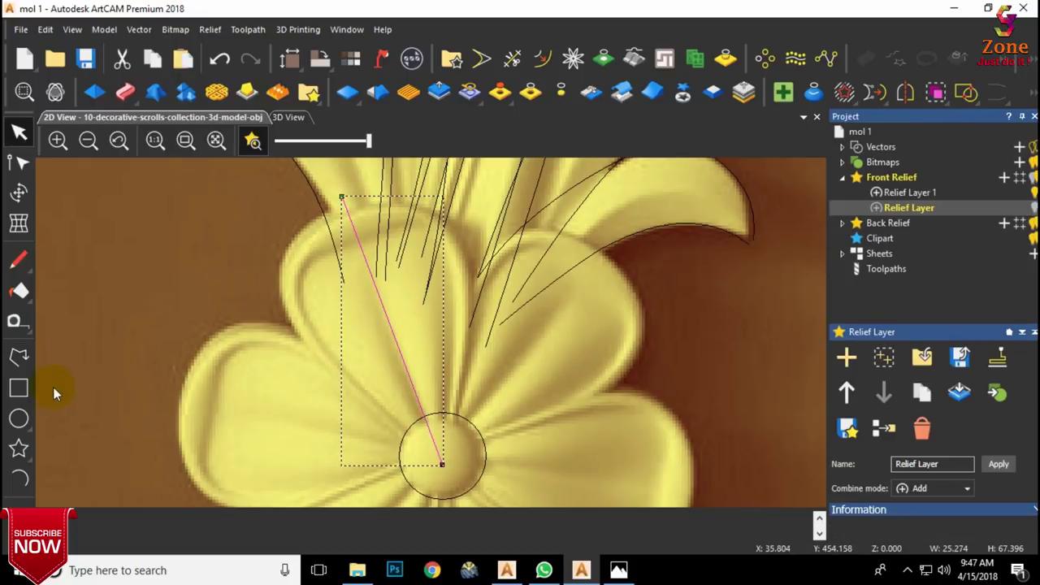
click(19, 357)
click(19, 478)
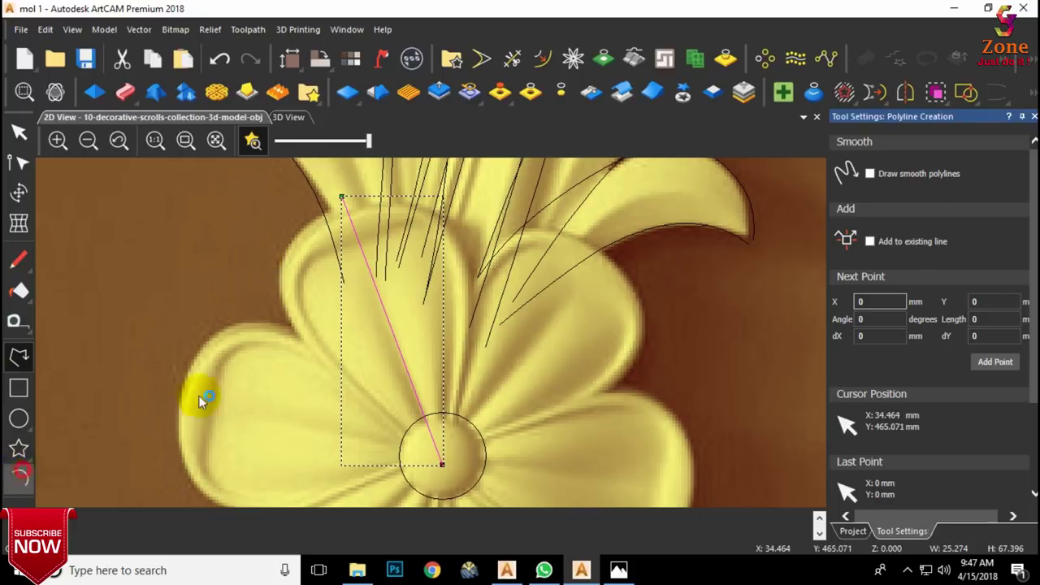
click(347, 211)
click(469, 270)
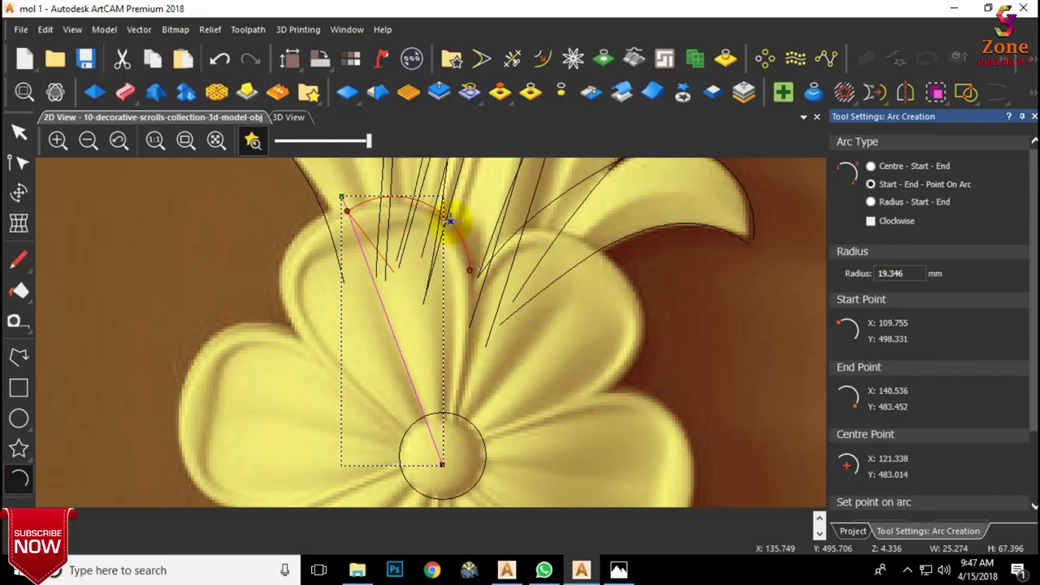
key(Escape)
click(16, 481)
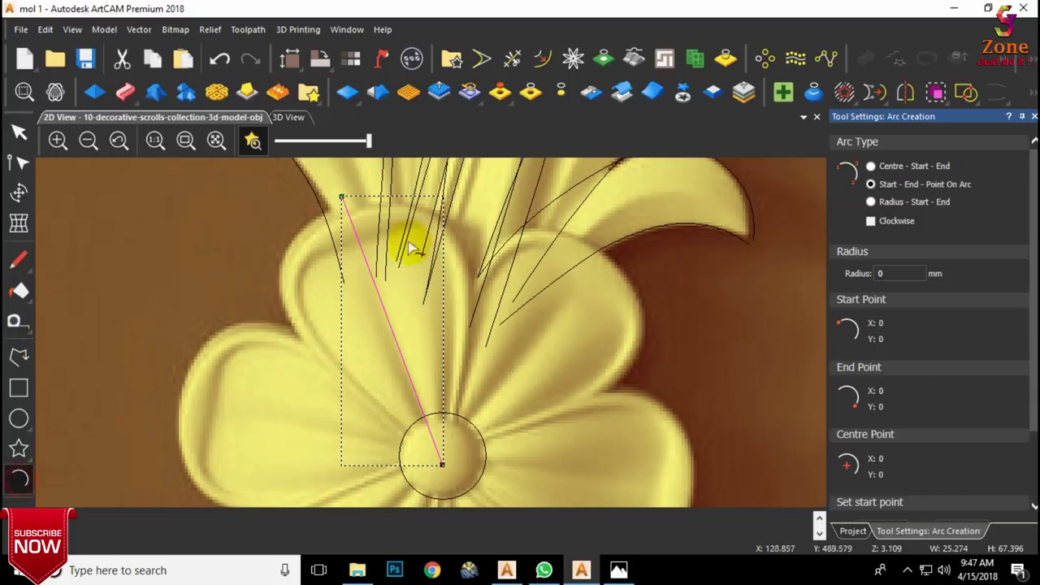
click(348, 211)
click(458, 241)
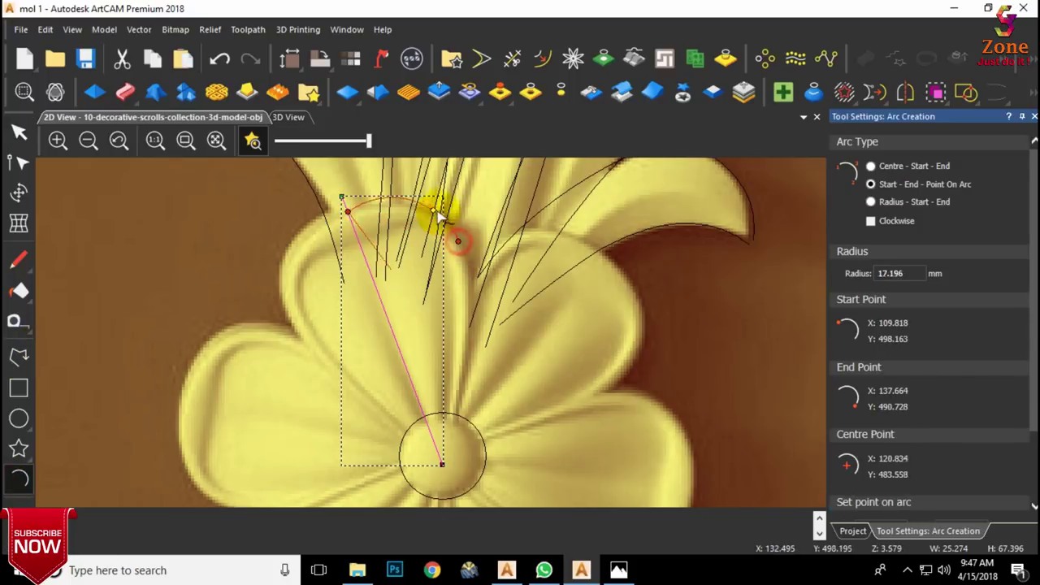
key(Escape)
Step: Trace the right half of the upper petal with three connected three-point arcs from its top edge down to the flower centre
key(a)
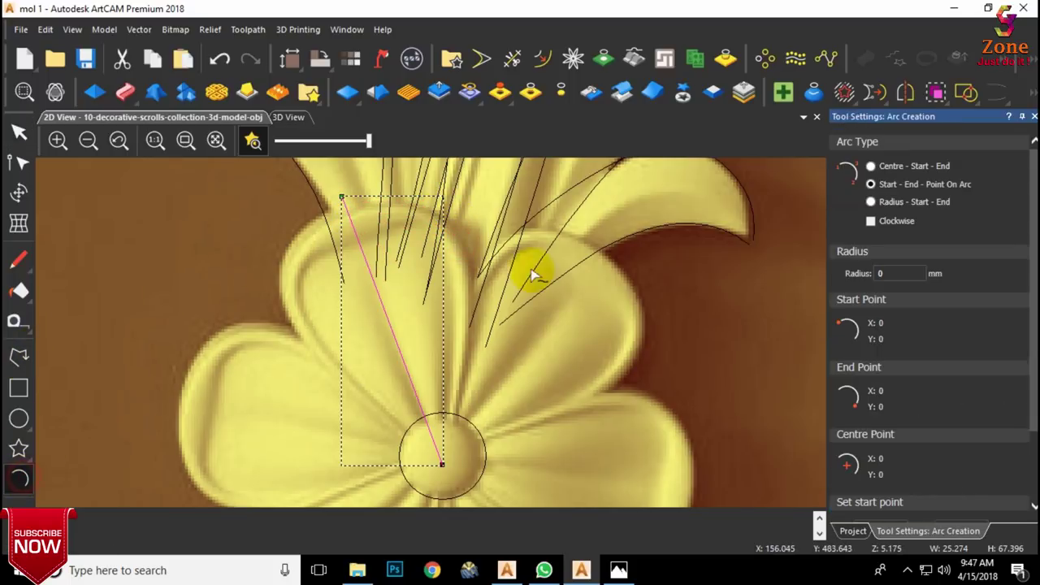
click(347, 212)
click(426, 209)
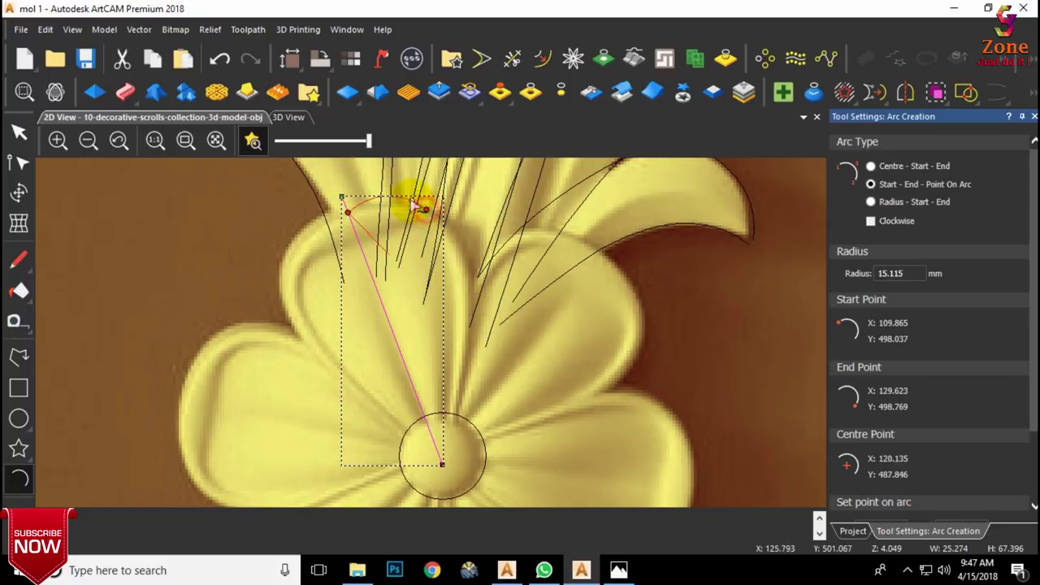
click(411, 208)
click(426, 210)
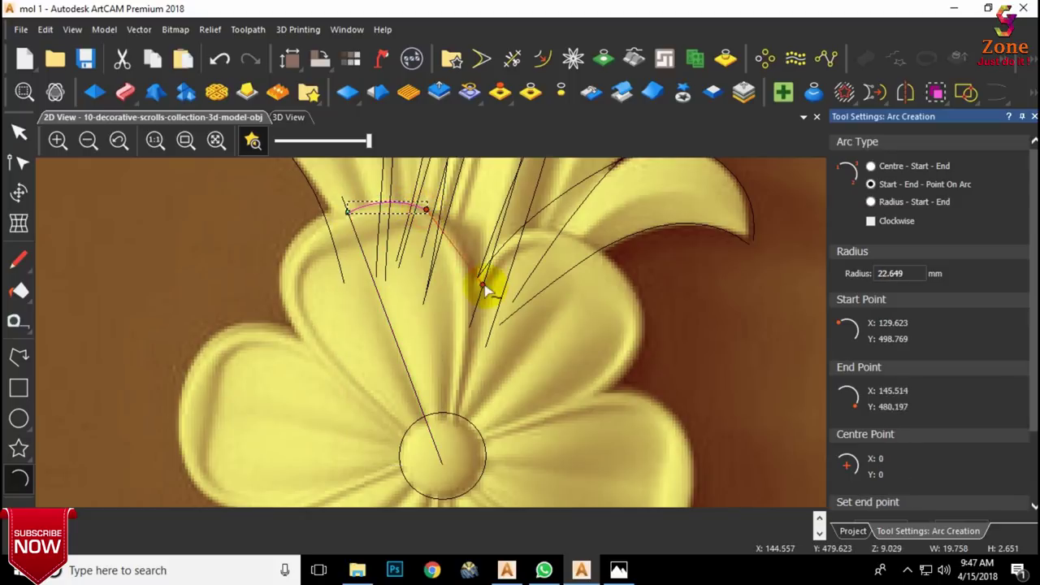
click(471, 293)
click(460, 241)
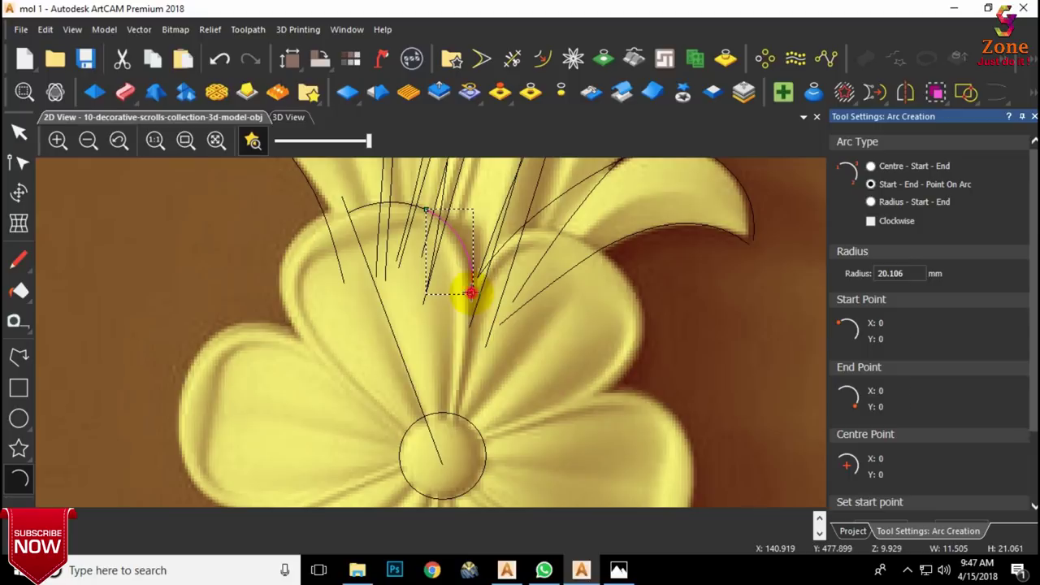
click(470, 292)
click(447, 449)
click(451, 440)
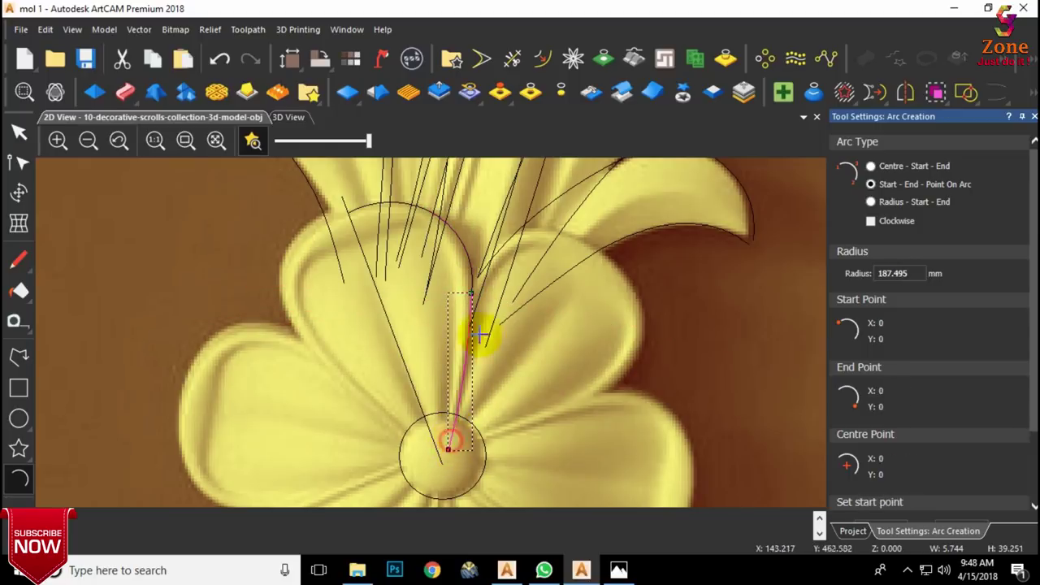
key(Escape)
Step: Select the three petal arcs and join them into one vector with a 0.025 mm tolerance
click(363, 205)
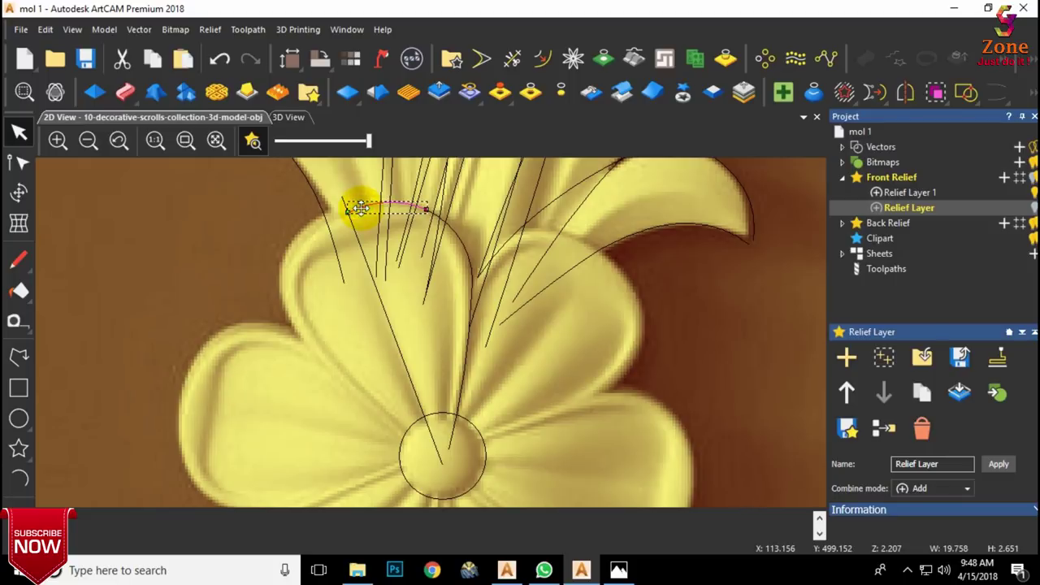
key(n)
shift+click(461, 237)
shift+click(467, 356)
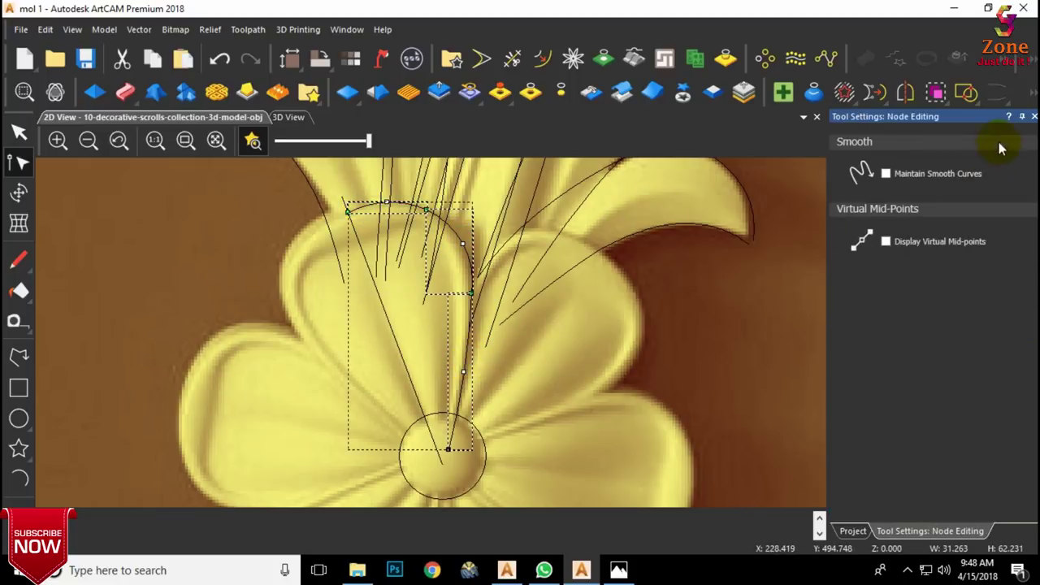
click(1034, 116)
key(j)
click(722, 303)
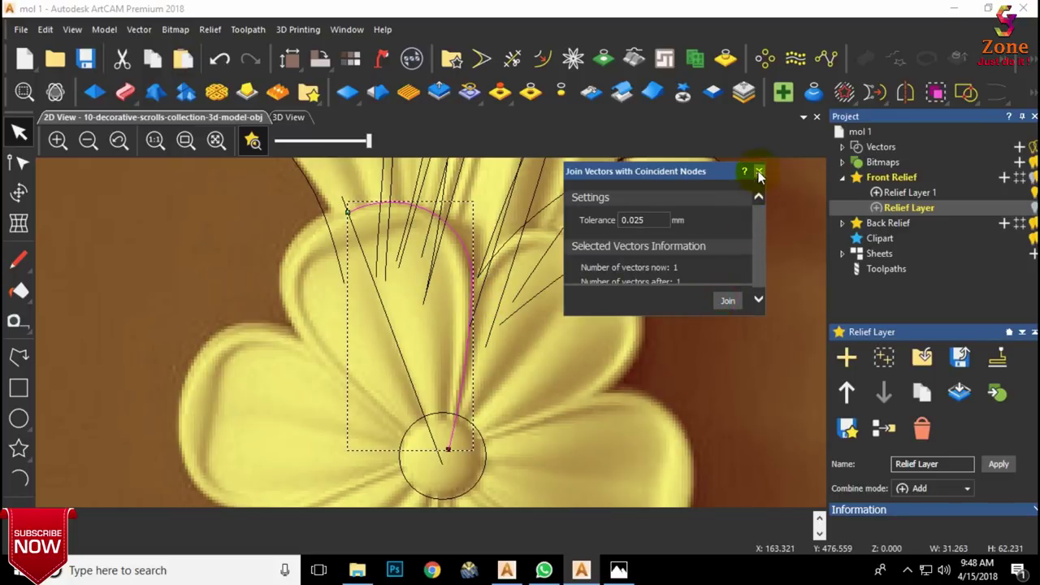
click(757, 172)
Step: Smooth the joined petal curve at its nodes and fine-tune its curvature near the upper endpoint
key(n)
scroll(419, 203, up, 2)
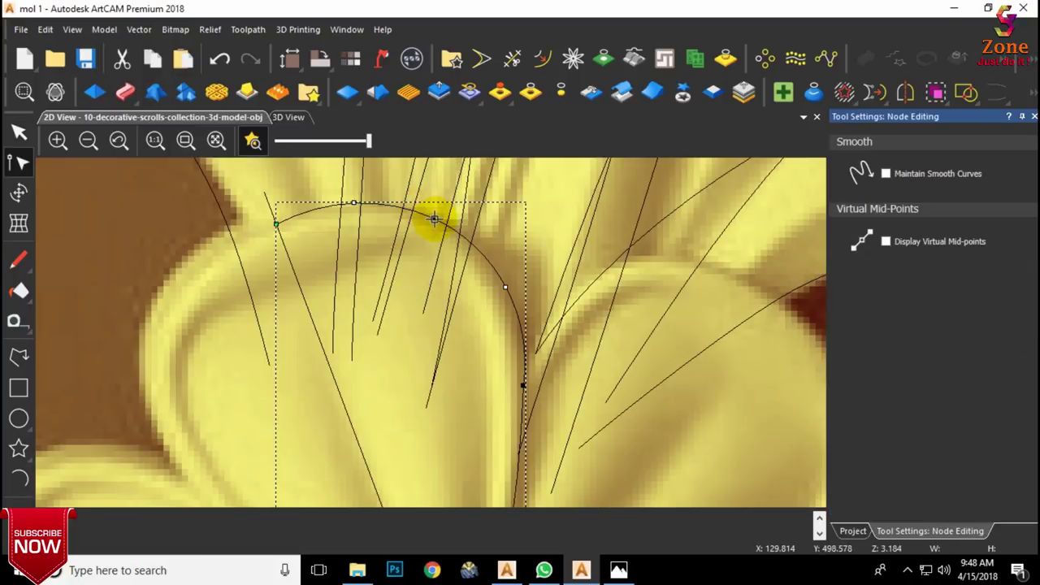
scroll(523, 378, down, 2)
scroll(422, 296, up, 2)
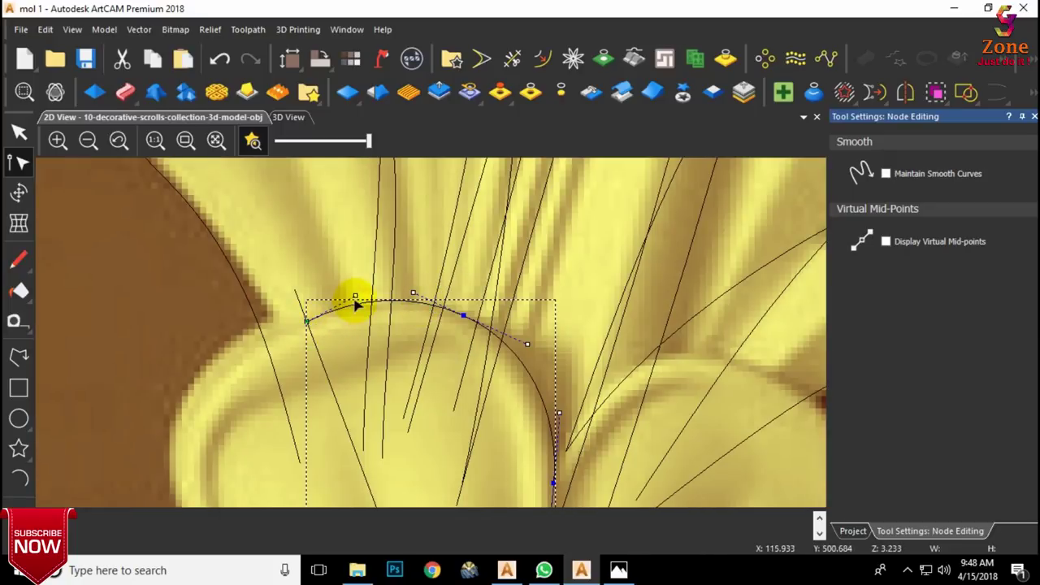
drag(355, 299, 357, 302)
scroll(554, 398, down, 2)
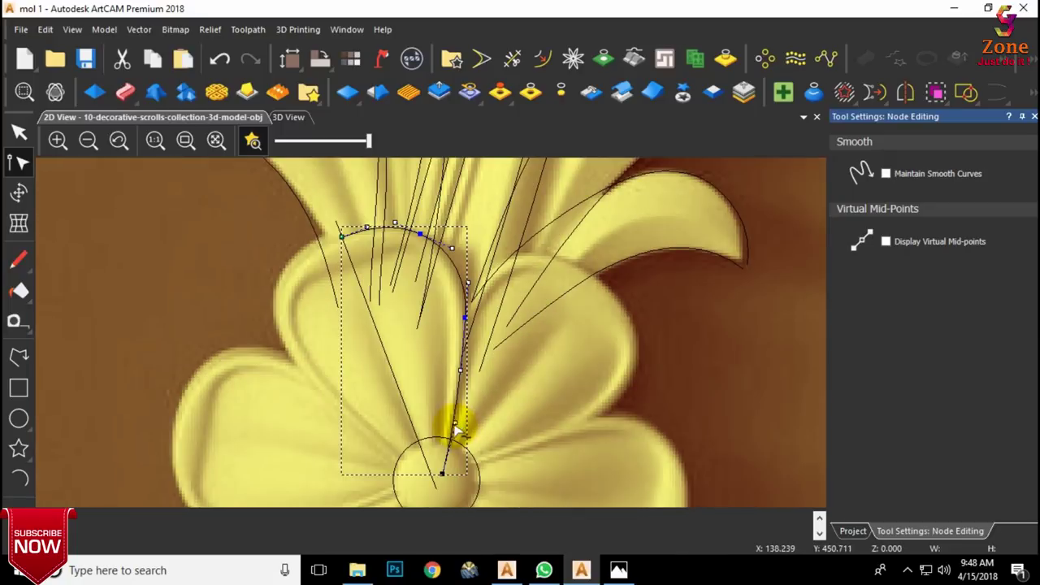
click(501, 408)
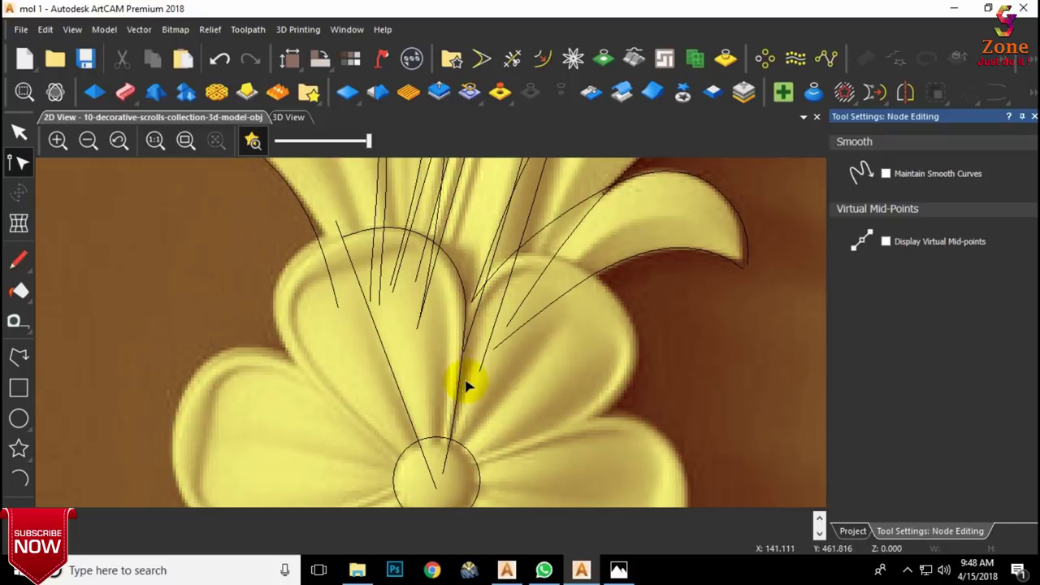
Step: Mirror a copy of the petal curve horizontally to its left side, keeping the original
click(461, 386)
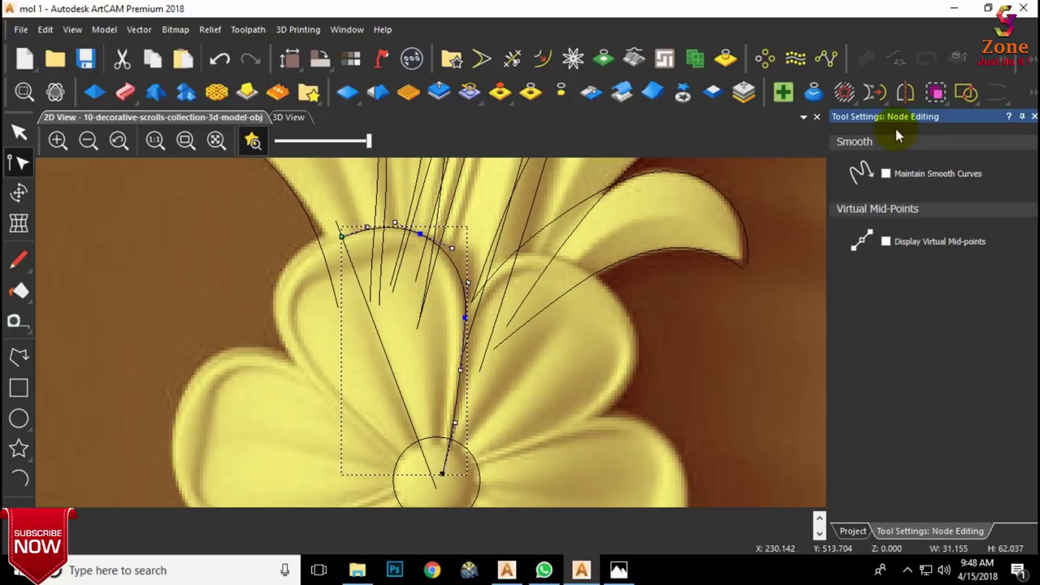
click(904, 92)
click(895, 298)
key(ctrl+z)
click(449, 267)
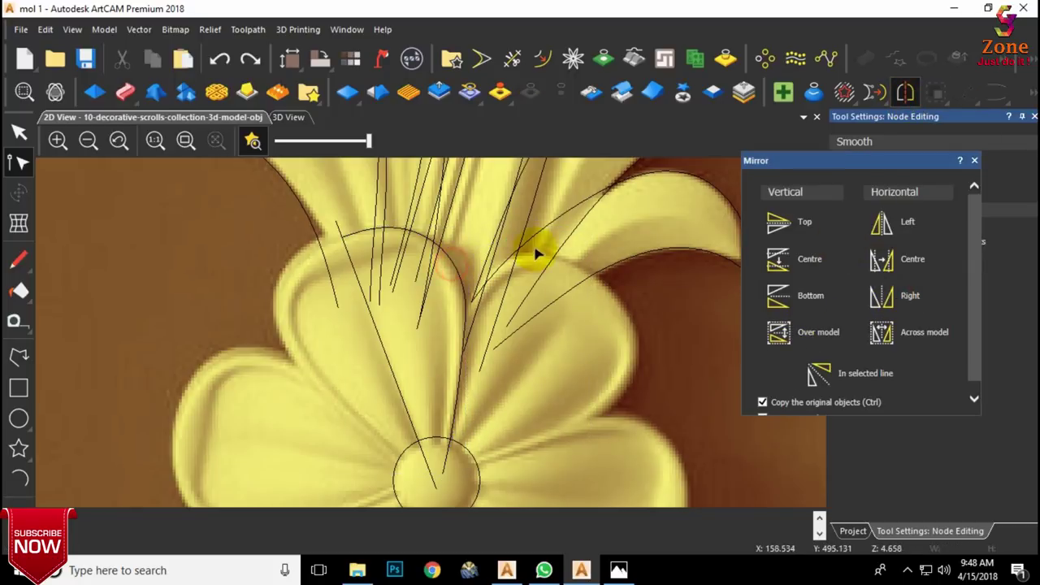
click(453, 265)
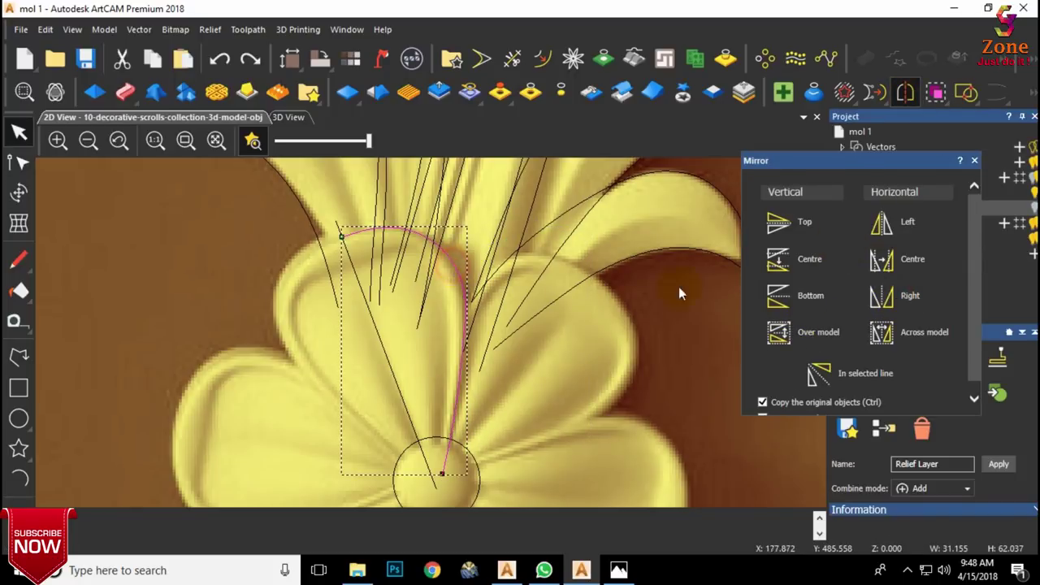
click(908, 224)
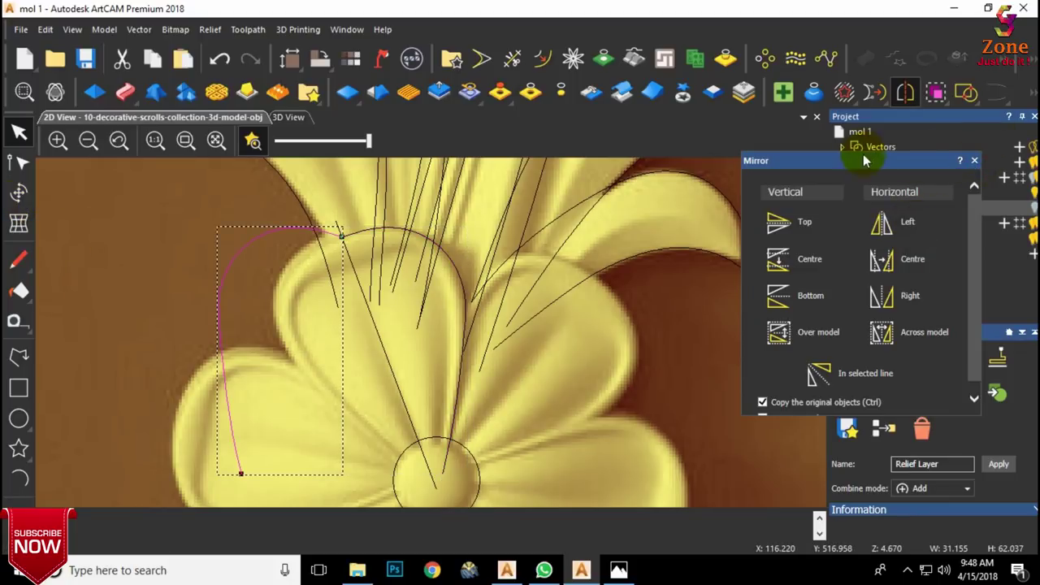
click(974, 160)
Step: Rotate the mirrored curve about 41 degrees anticlockwise around the endpoint shared with the original, fitting it to the petal's left edge
click(19, 192)
drag(271, 347, 358, 258)
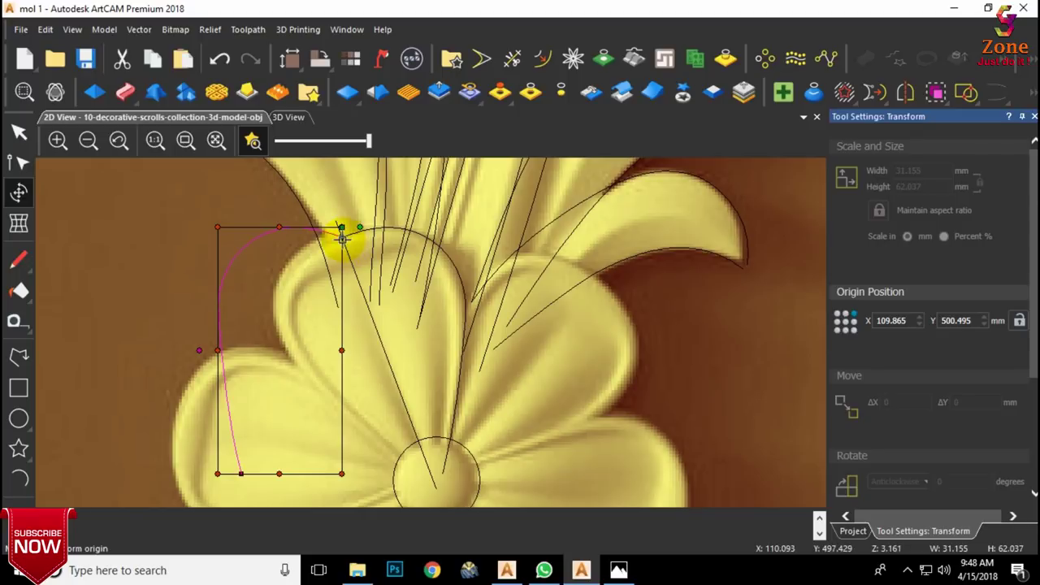
scroll(346, 231, up, 3)
drag(309, 214, 310, 290)
scroll(398, 348, down, 5)
scroll(415, 392, up, 2)
drag(477, 416, 660, 359)
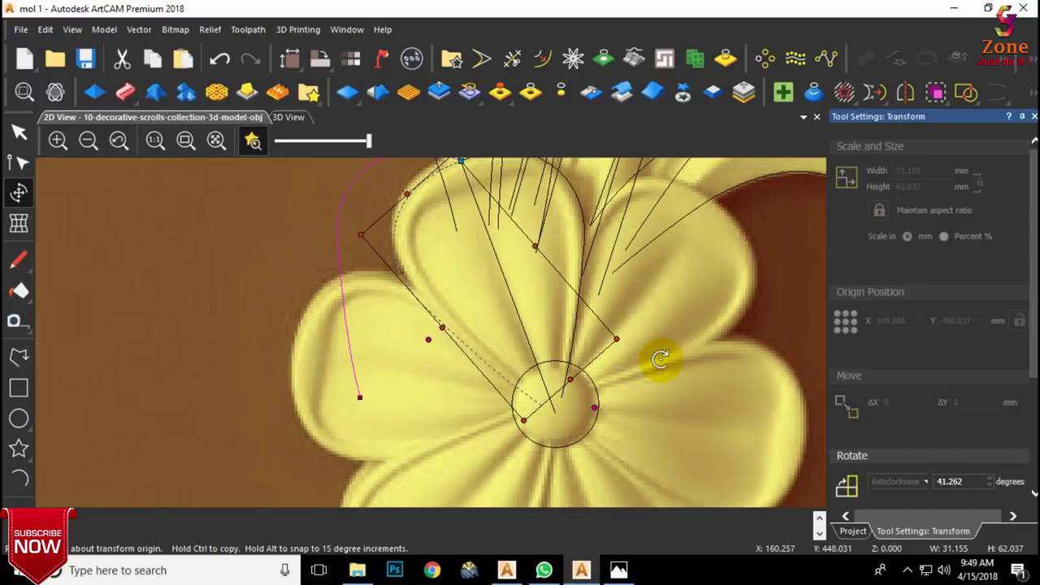
scroll(539, 334, down, 1)
click(393, 246)
Step: Select both halves of the upper petal outline and join them into one vector with a 0.025 mm tolerance
scroll(395, 247, up, 2)
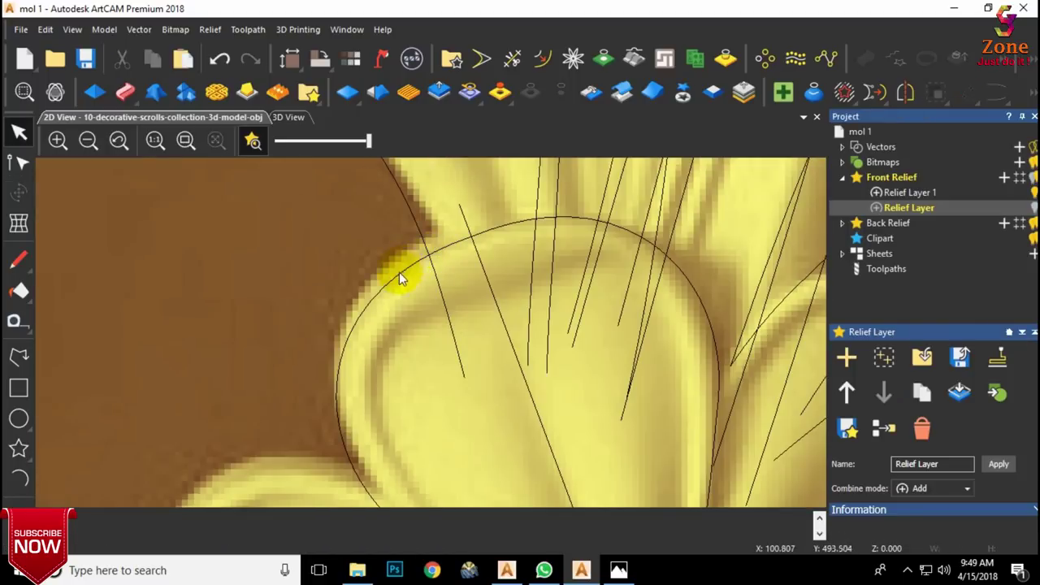
click(399, 274)
scroll(433, 337, down, 2)
scroll(480, 410, up, 1)
click(431, 380)
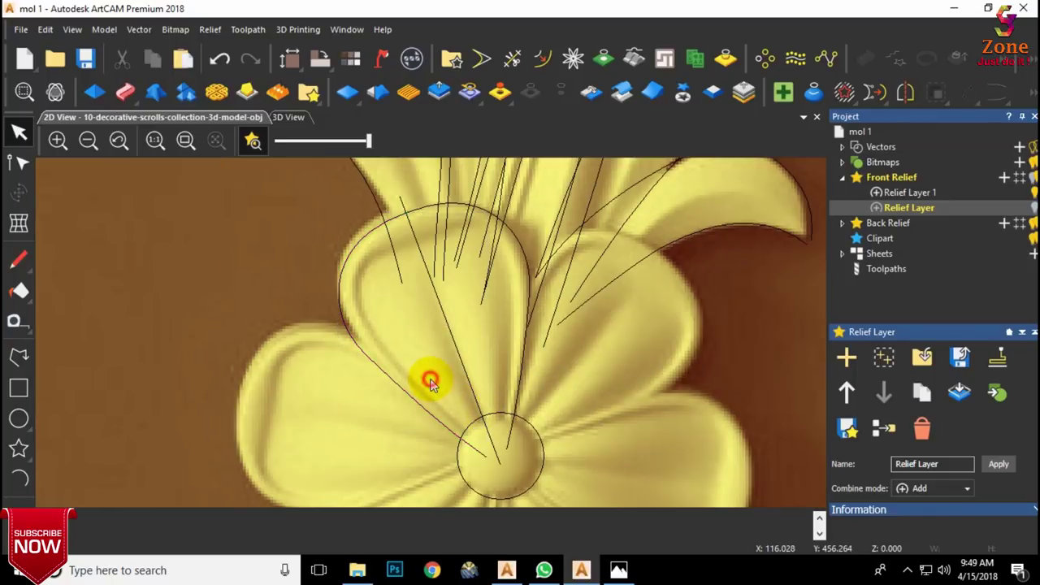
click(356, 245)
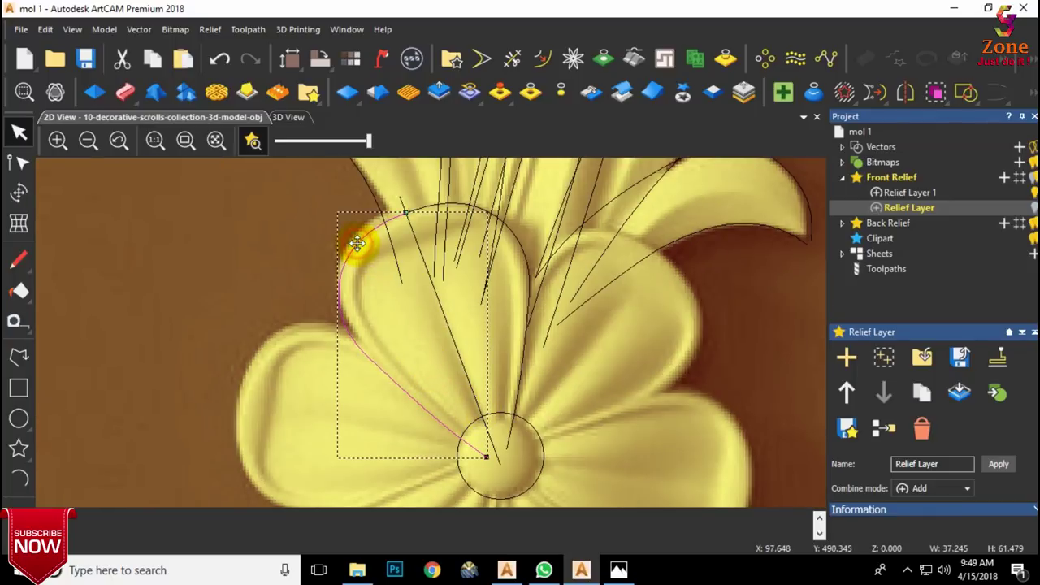
key(j)
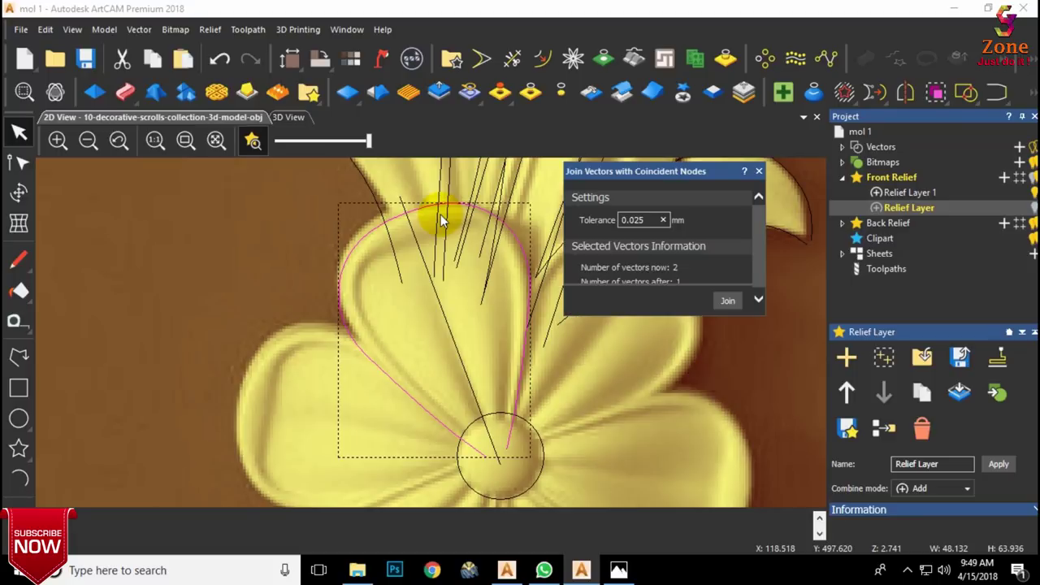
click(727, 302)
click(757, 174)
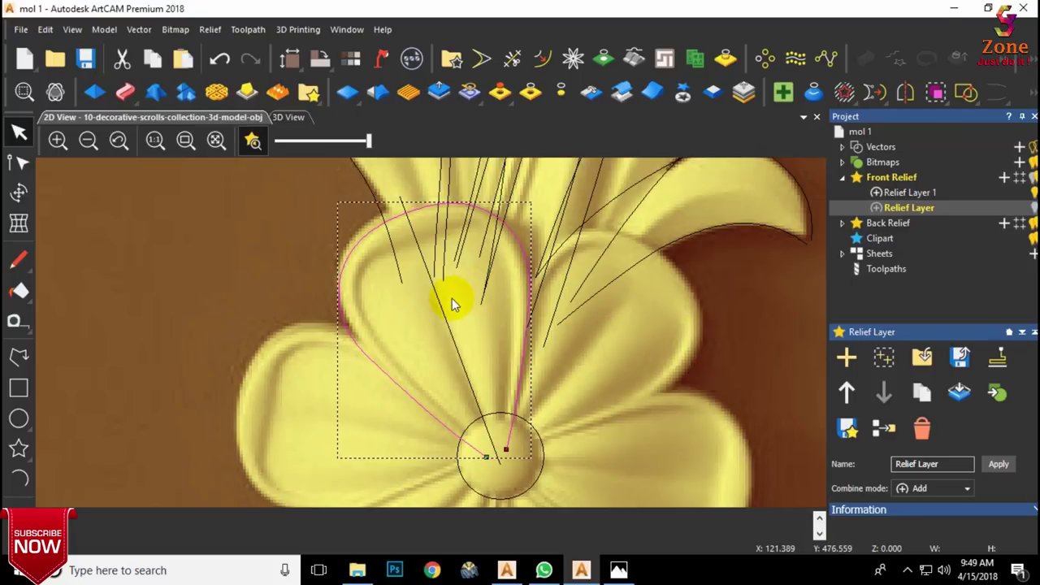
key(o)
drag(420, 219, 427, 227)
click(1033, 117)
click(416, 210)
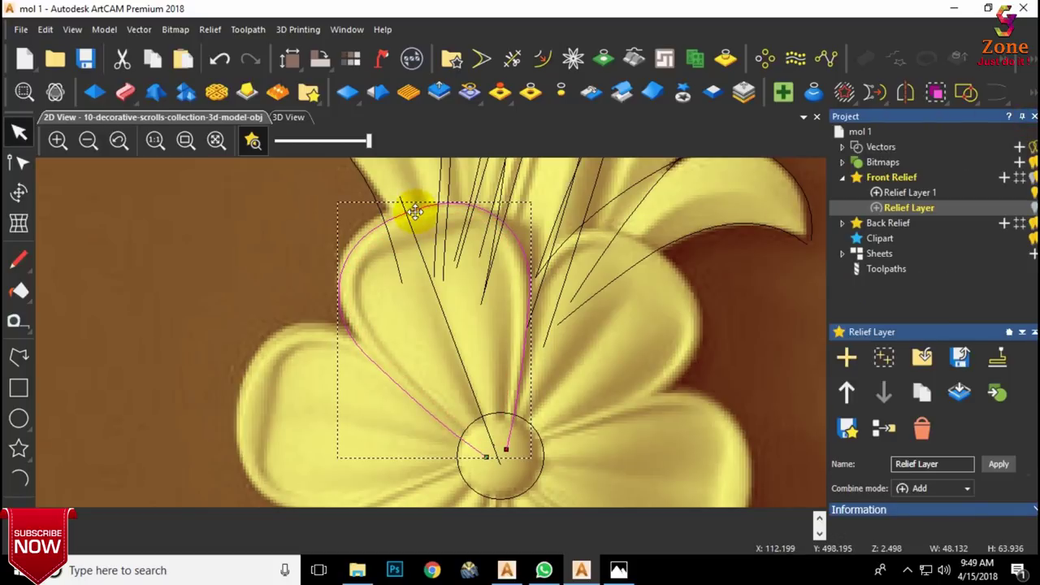
Step: Offset the petal outline inwards with sharp corners, making an inner outline about 42 mm wide and 58 mm high
key(o)
drag(421, 207, 423, 221)
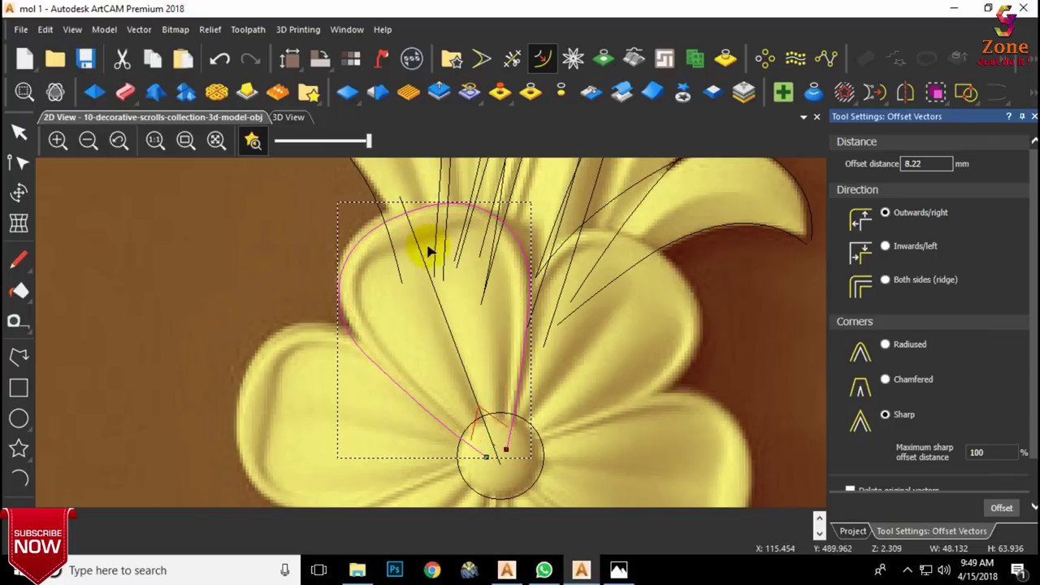
drag(417, 225, 420, 229)
click(417, 221)
click(1033, 117)
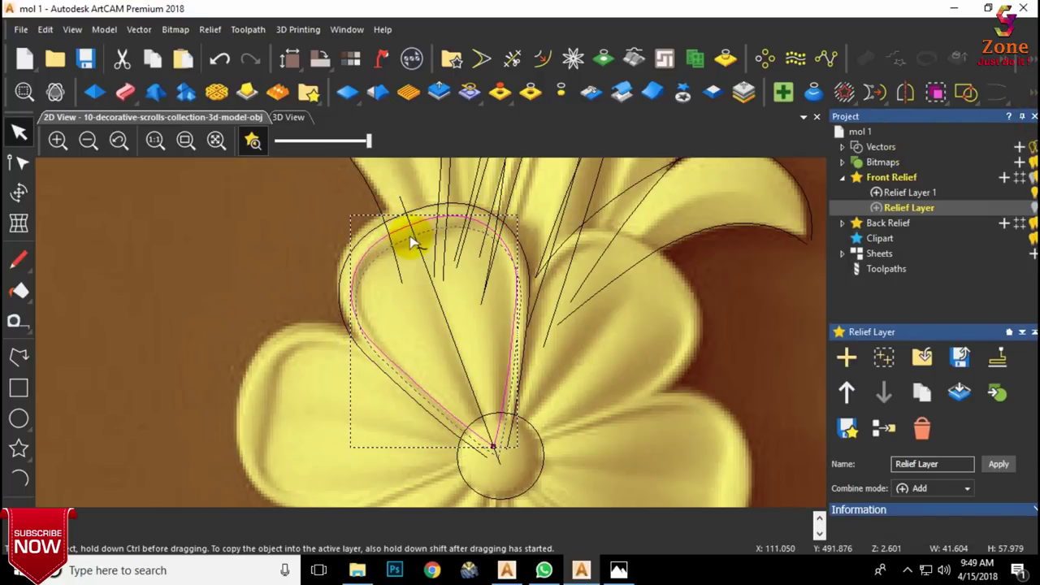
Step: Move the inner petal outline slightly down towards the flower centre so it follows the inside of the petal rim
drag(411, 235, 410, 238)
key(Up)
key(Up)
key(Left)
click(428, 346)
click(449, 420)
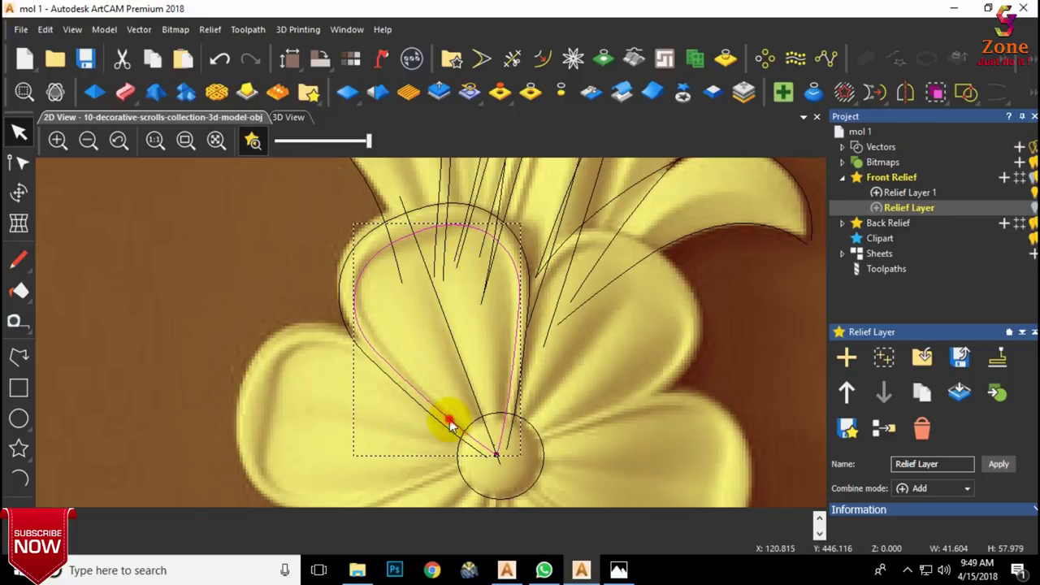
click(459, 343)
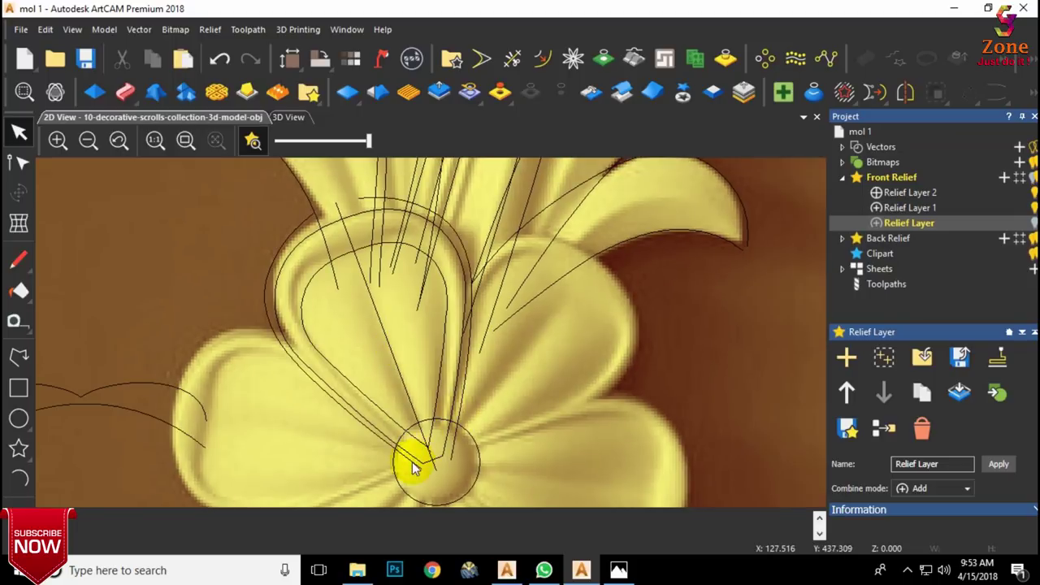
Step: Delete the tiny stray vector beside the petal tip inside the flower's centre circle
click(421, 465)
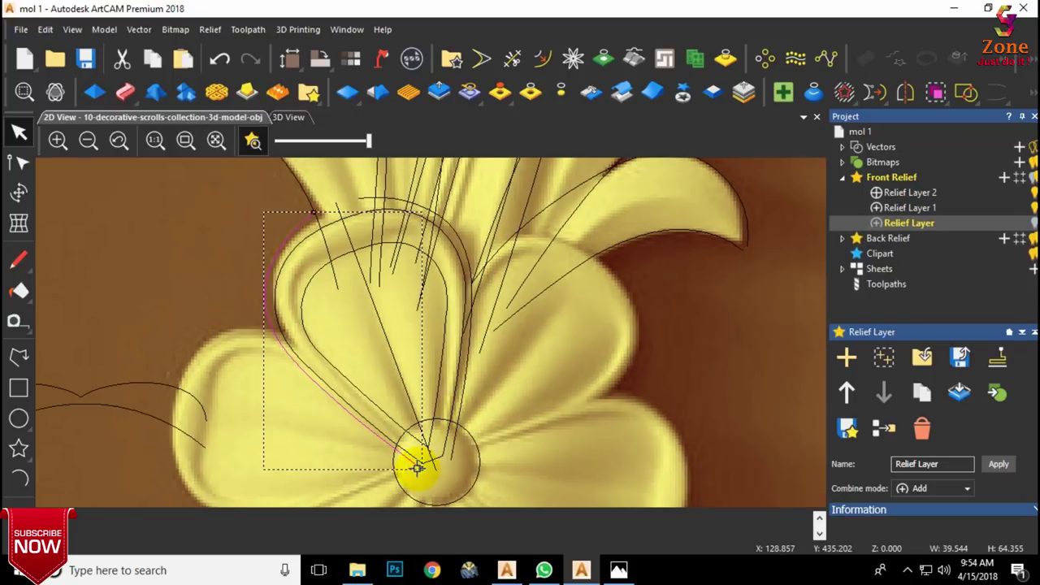
key(n)
scroll(419, 469, up, 2)
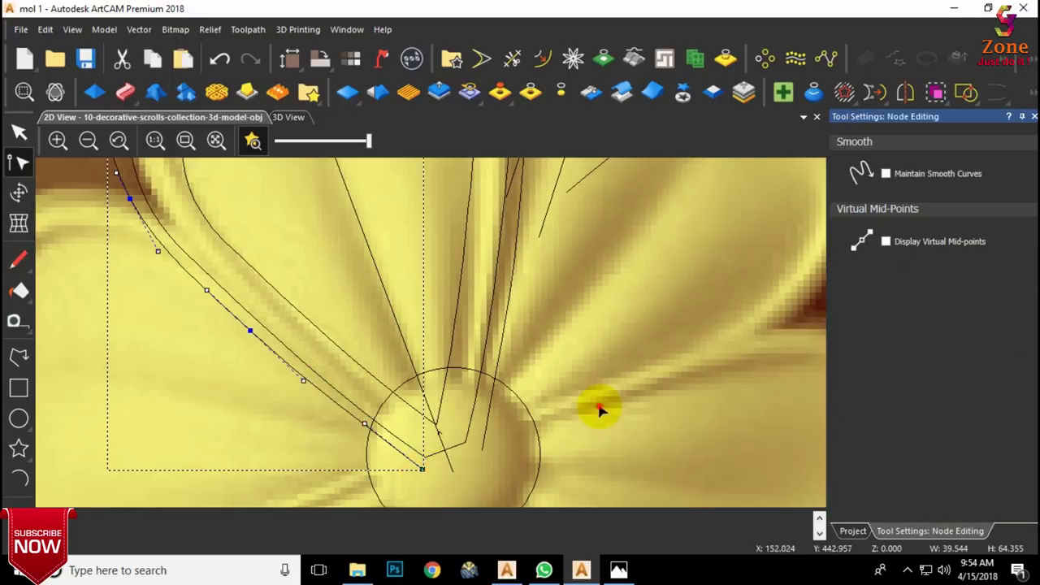
click(599, 407)
scroll(442, 434, up, 4)
scroll(546, 445, down, 2)
click(521, 423)
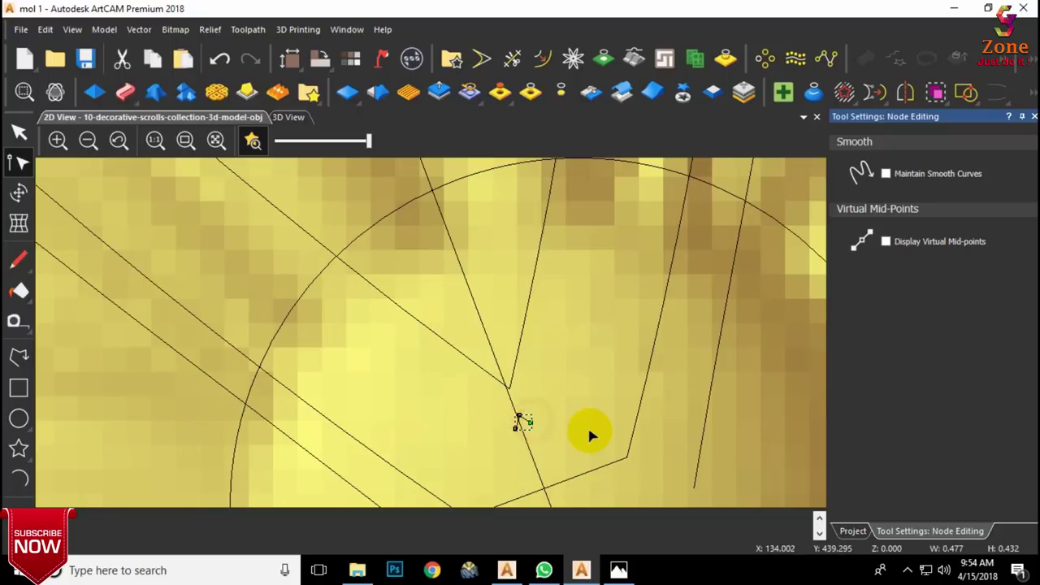
key(Delete)
scroll(552, 419, down, 5)
scroll(447, 323, up, 1)
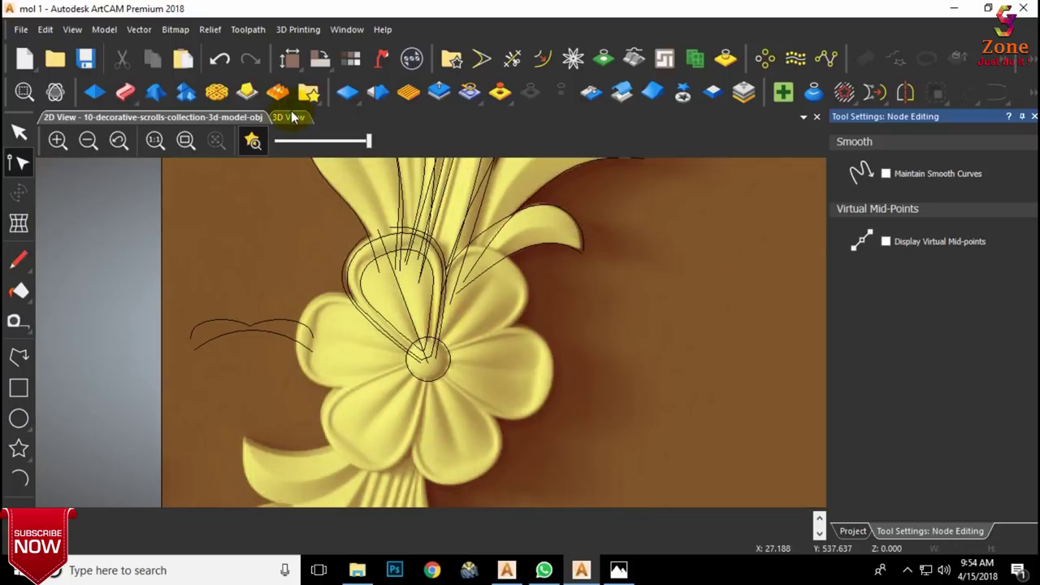
Step: Show the model in the 3D view and make Relief Layer 2 the active relief layer
click(291, 117)
click(1034, 117)
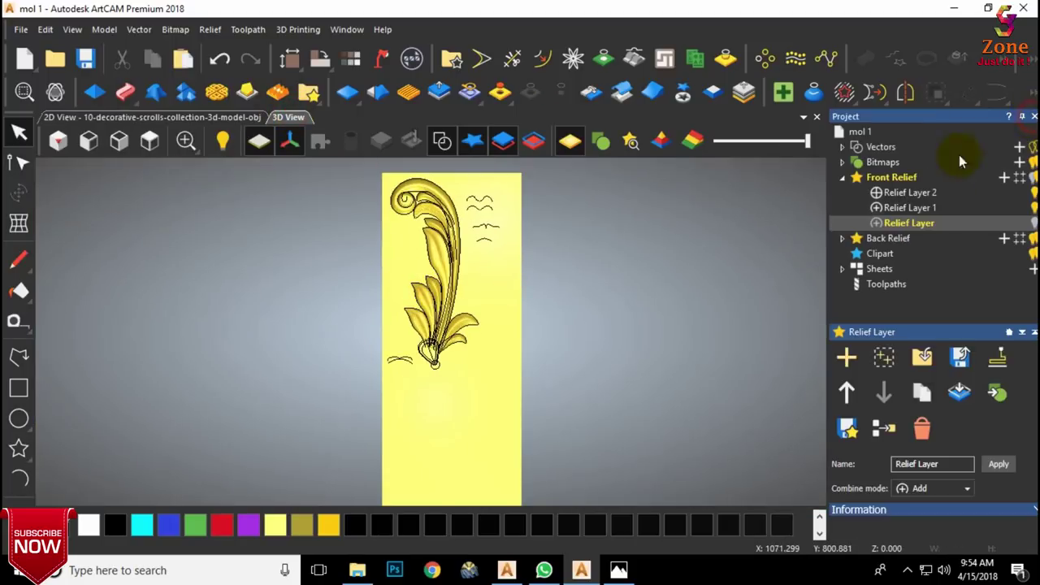
click(911, 193)
Step: Set up a two-rail sweep along the petal's outer curves with the double-humped profile first and the single arc as second cross section
scroll(394, 354, up, 5)
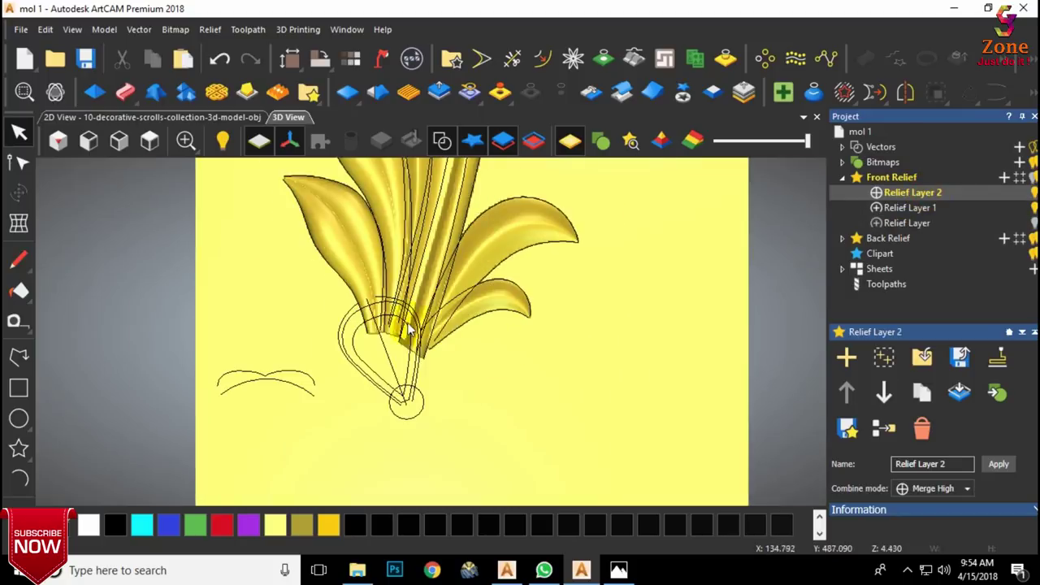
click(319, 304)
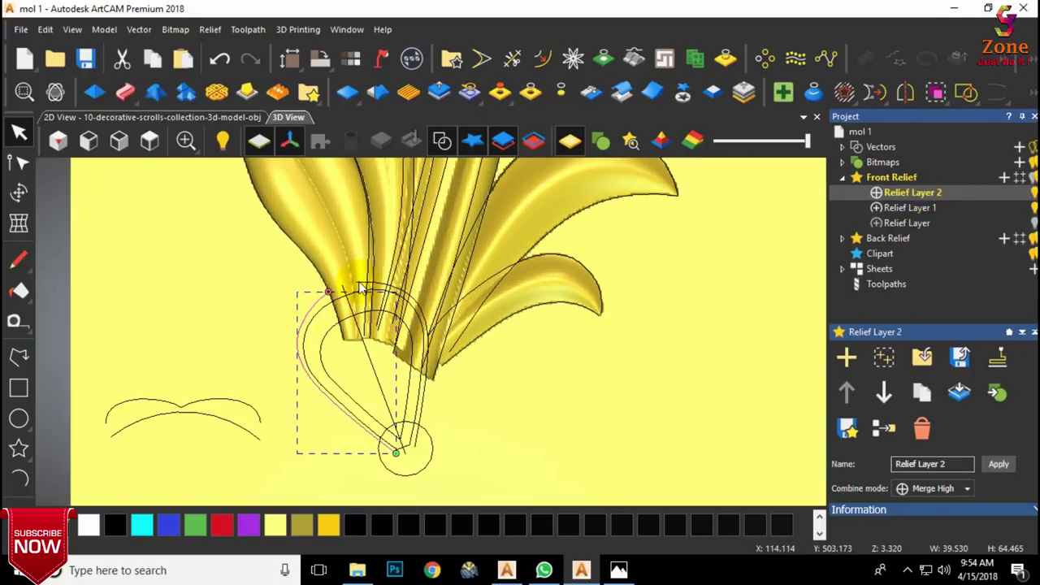
click(124, 92)
click(224, 397)
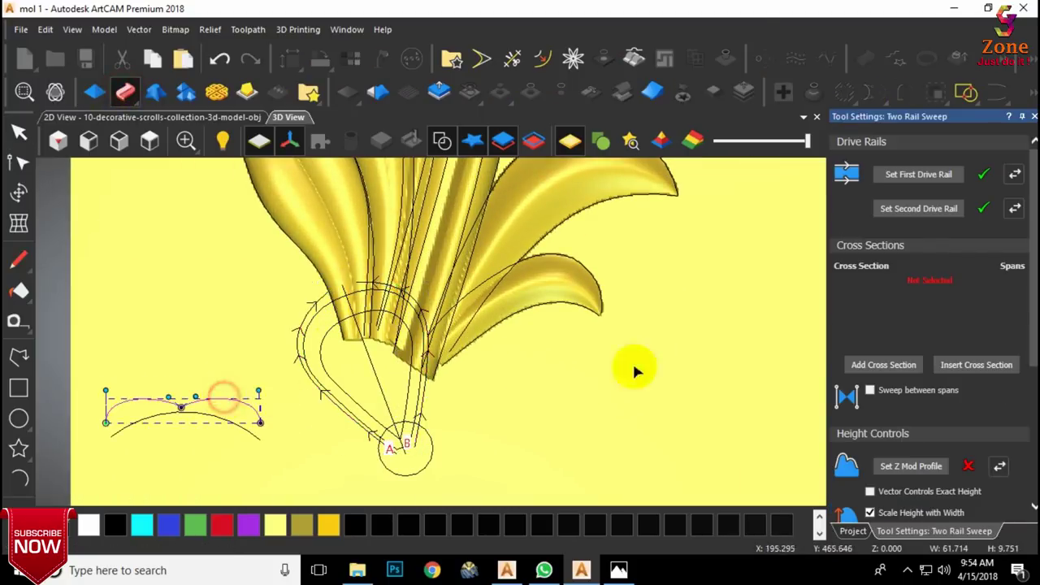
click(884, 369)
click(209, 415)
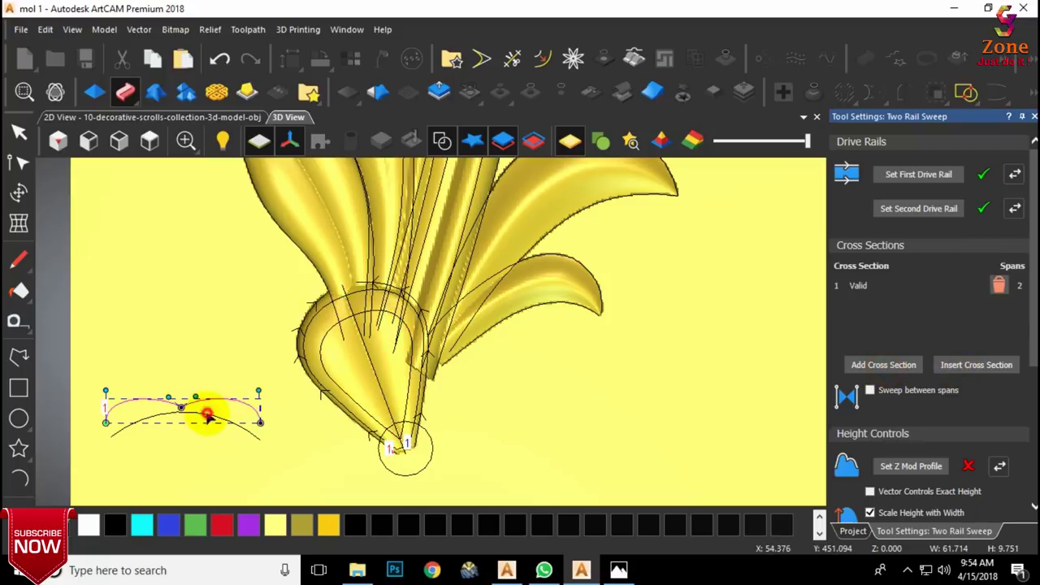
click(893, 369)
scroll(376, 339, up, 3)
middle_drag(376, 338, 644, 330)
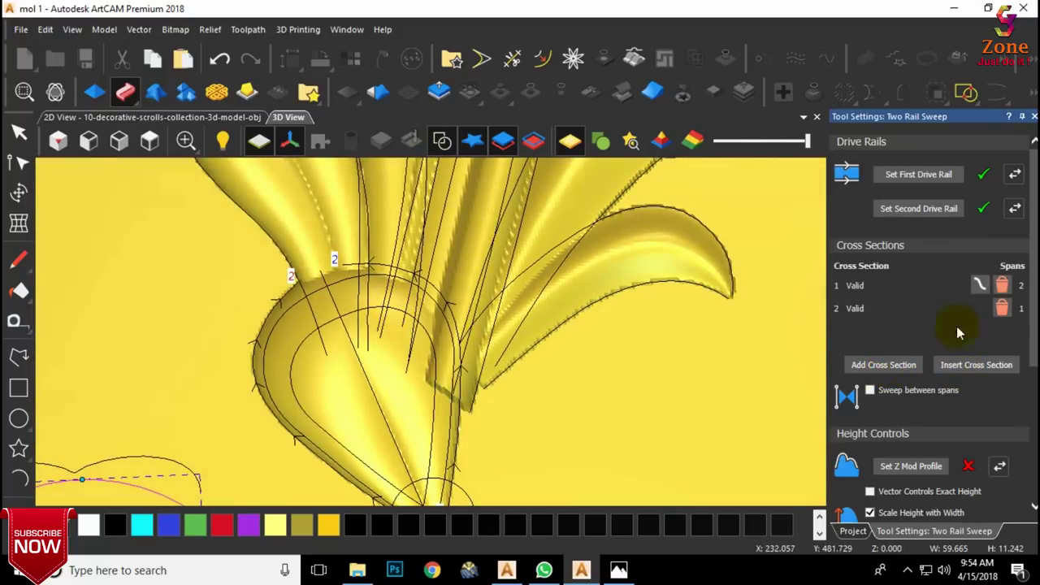
Step: Scale the petal sweep's final height by 10 and set its start height to 2 mm
scroll(1000, 342, down, 3)
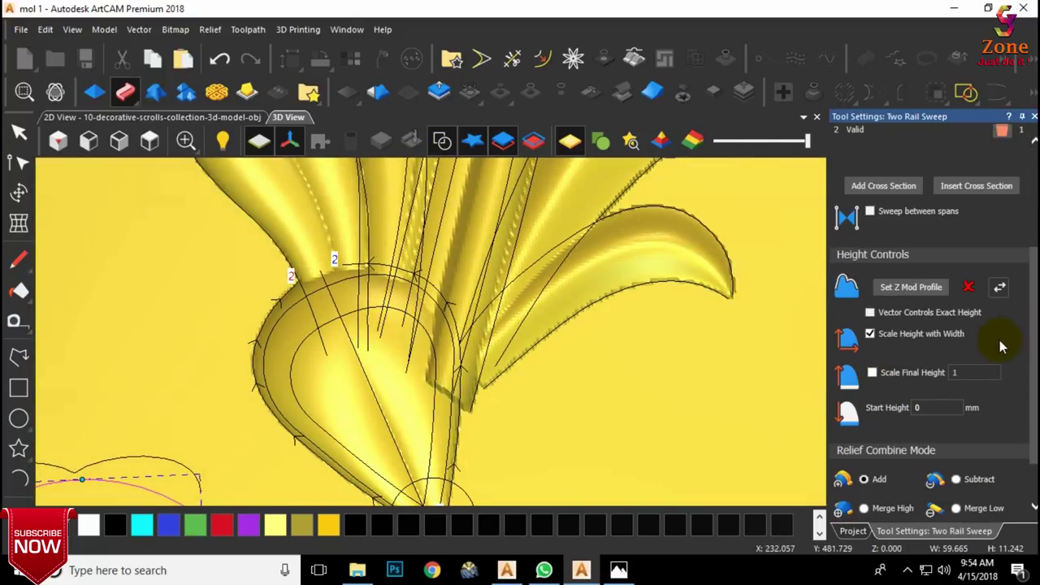
click(872, 373)
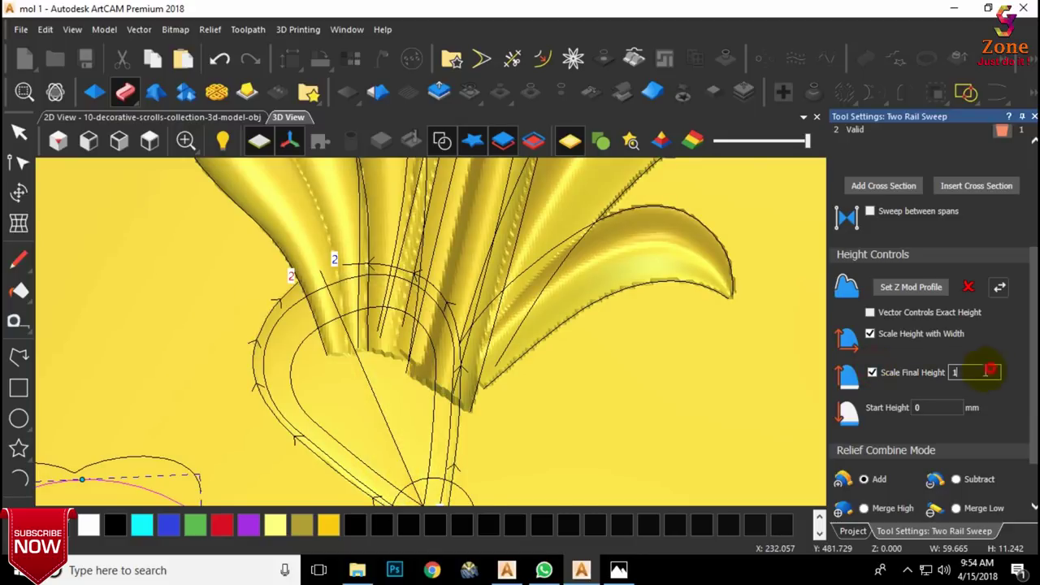
text(10)
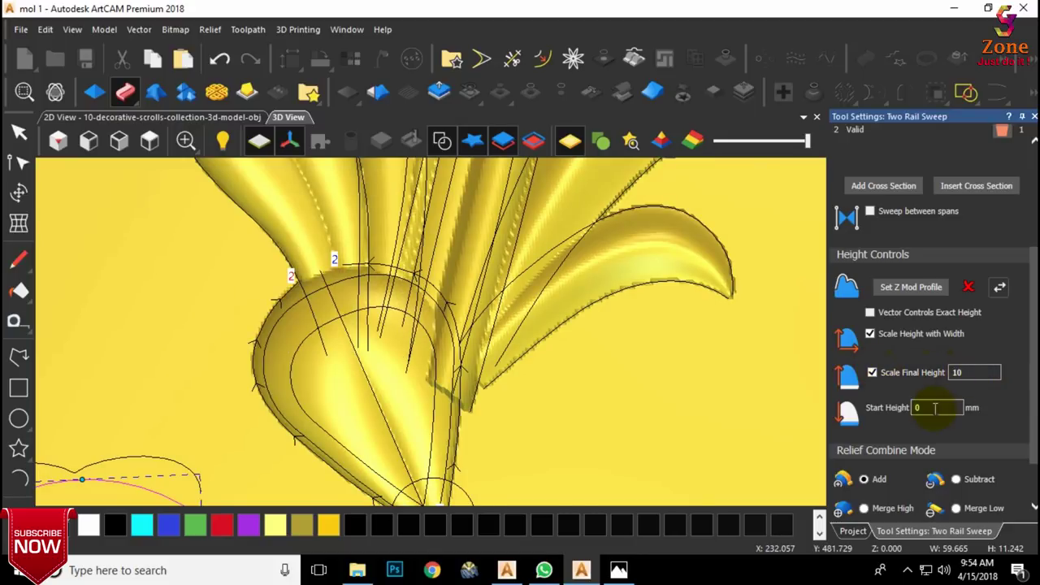
text(2)
middle_drag(433, 386, 463, 244)
drag(462, 244, 533, 311)
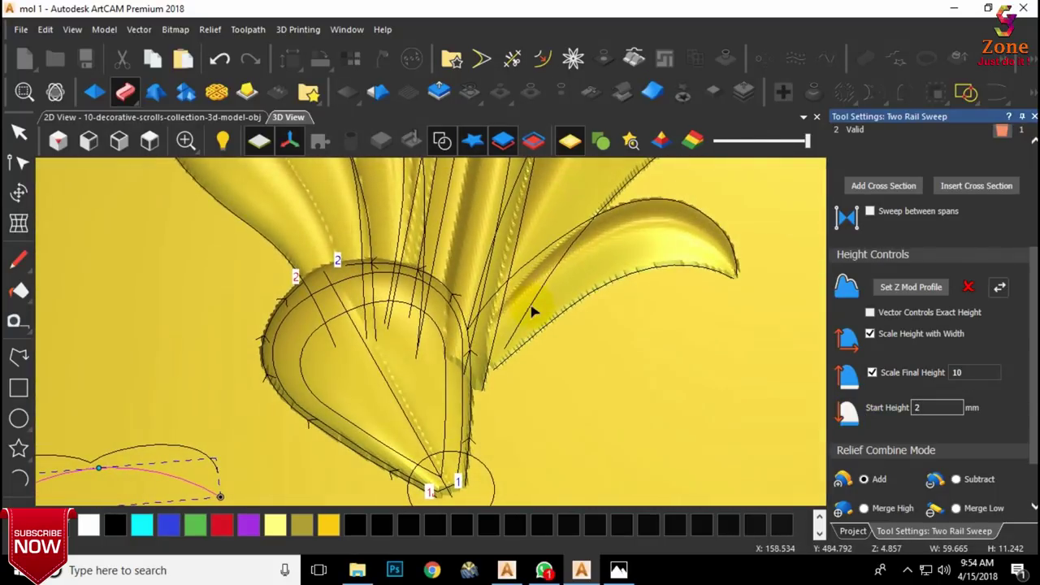
drag(363, 315, 374, 345)
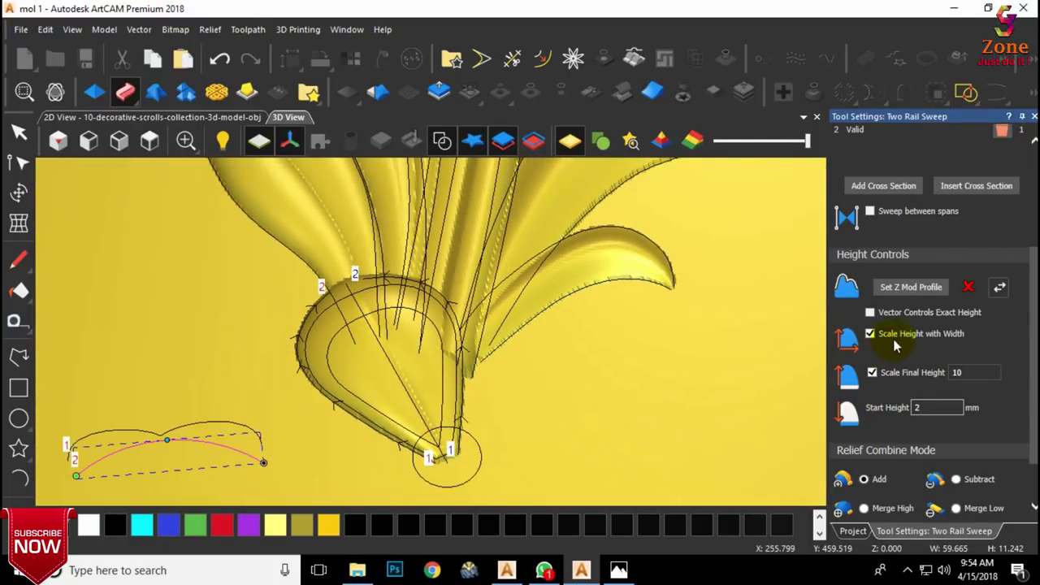
Step: Try the petal sweep without scaling its height with width and examine the preview from several angles
click(871, 334)
scroll(327, 313, up, 2)
drag(328, 313, 495, 355)
scroll(399, 399, down, 3)
drag(399, 399, 390, 437)
scroll(999, 267, up, 3)
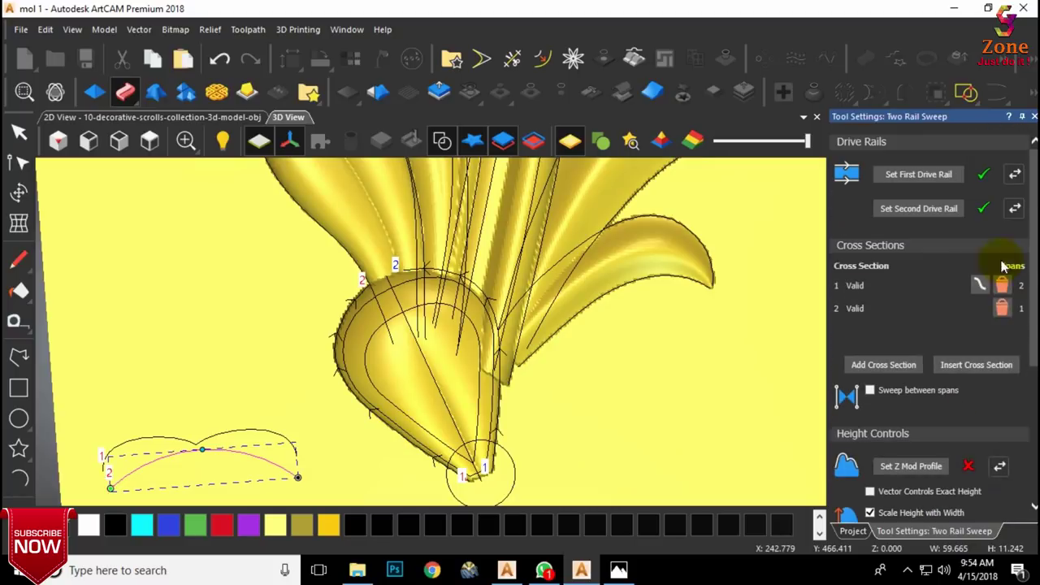
Step: Remove both cross sections from the sweep and flatten the single arc profile to a height of about 7.4 mm
click(1000, 308)
click(1001, 284)
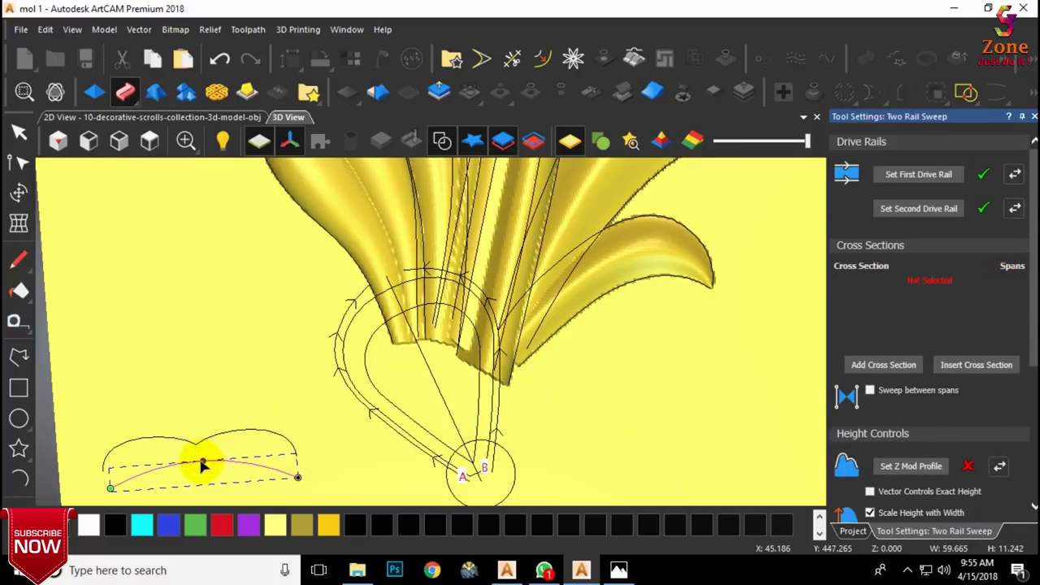
click(239, 386)
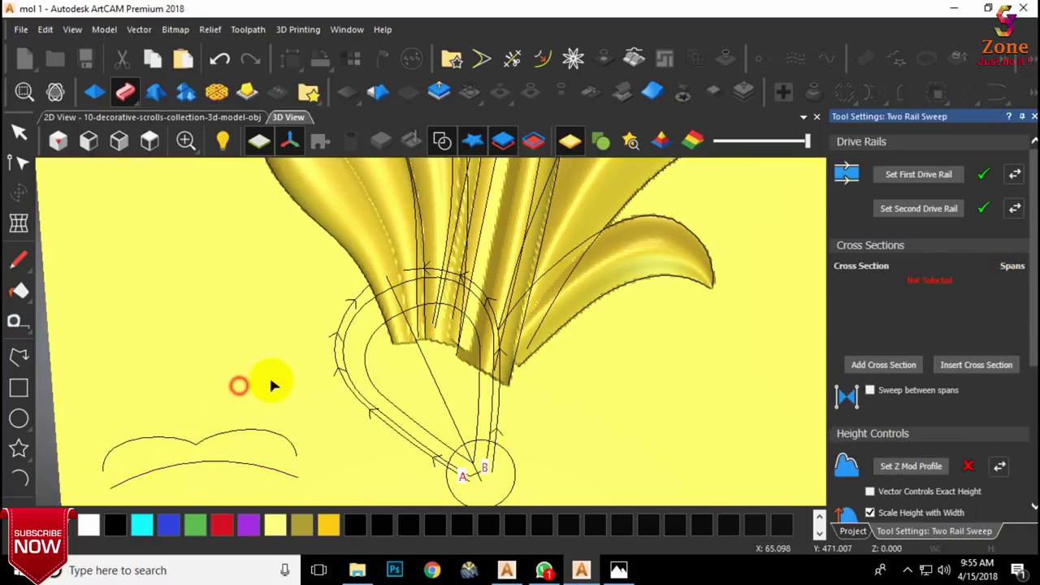
Step: Add the double-humped profile and the flattened arc again as first and second cross sections of the petal sweep
click(205, 444)
click(883, 364)
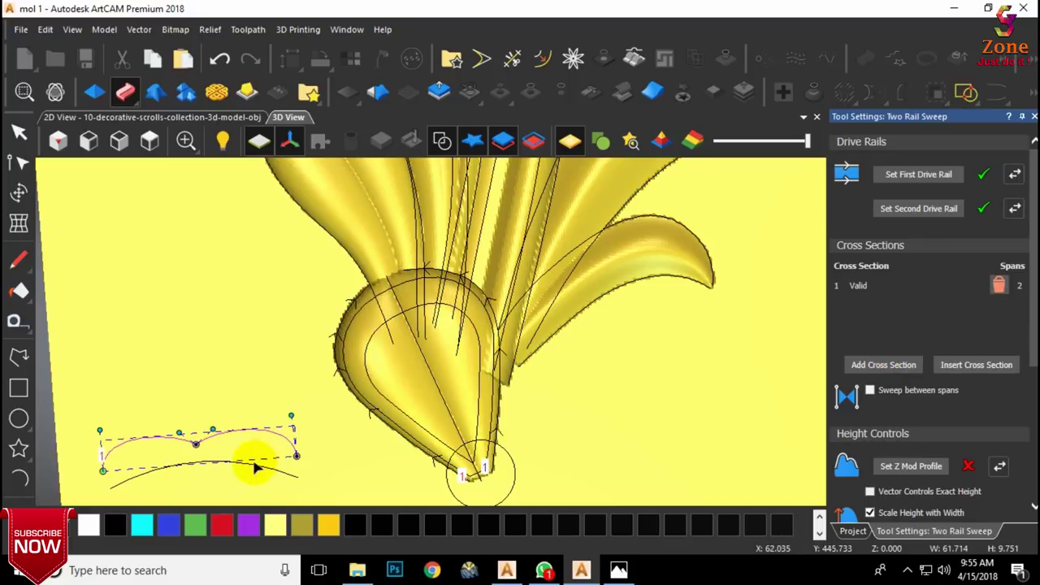
click(254, 467)
click(895, 366)
middle_drag(393, 316, 546, 354)
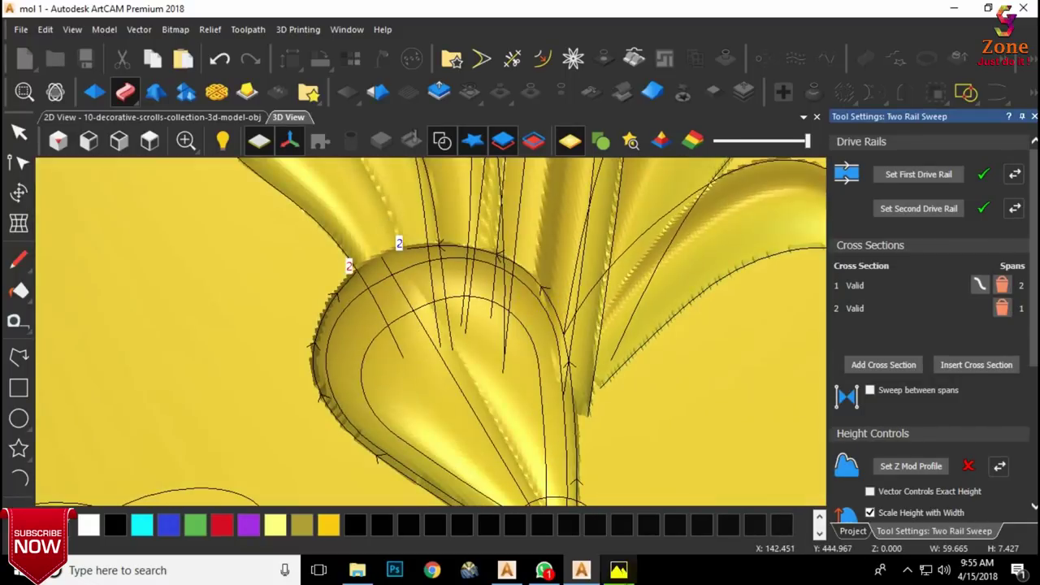
Step: Check the flower petals in the reference picture in Photos, return to ArtCAM and compare them with the sweep preview
click(618, 566)
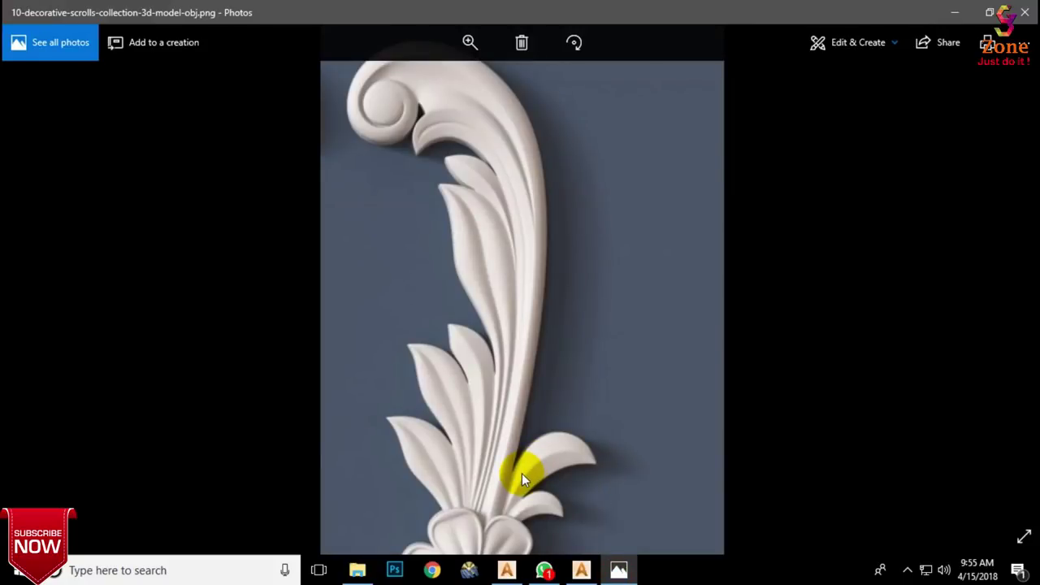
click(581, 568)
middle_drag(546, 396, 443, 358)
drag(442, 360, 393, 372)
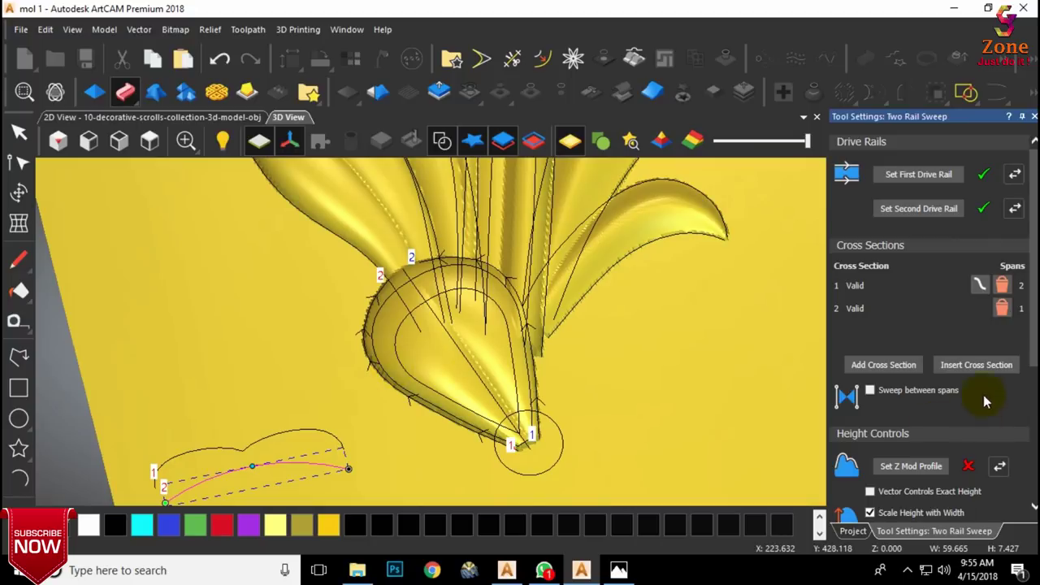
Step: Try the flattened arc as the sweep's Z modulation profile with a final height scale of 8
scroll(853, 435, down, 3)
click(910, 346)
scroll(481, 299, up, 2)
drag(481, 299, 636, 320)
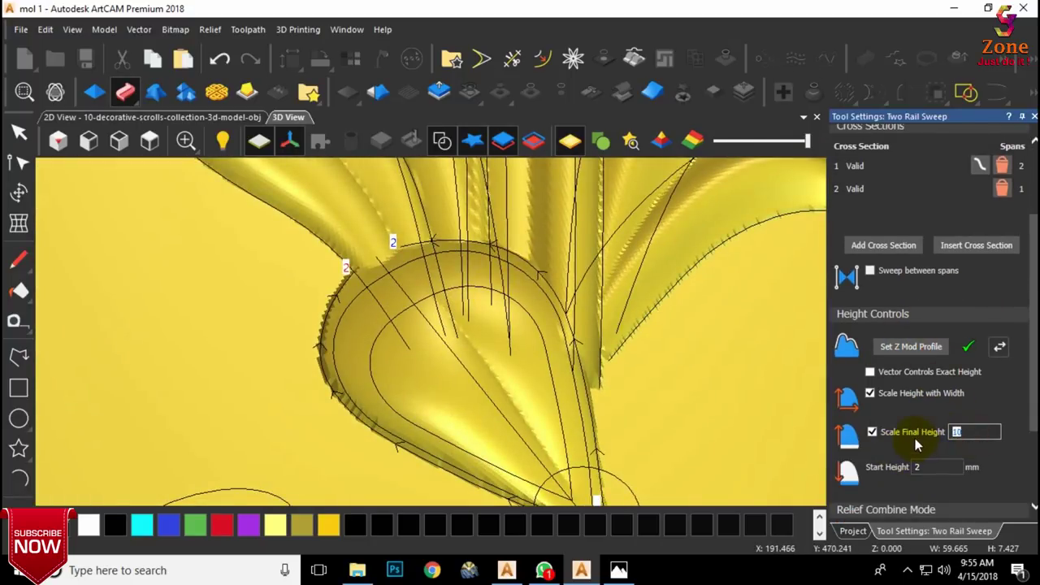
text(8)
drag(460, 348, 608, 273)
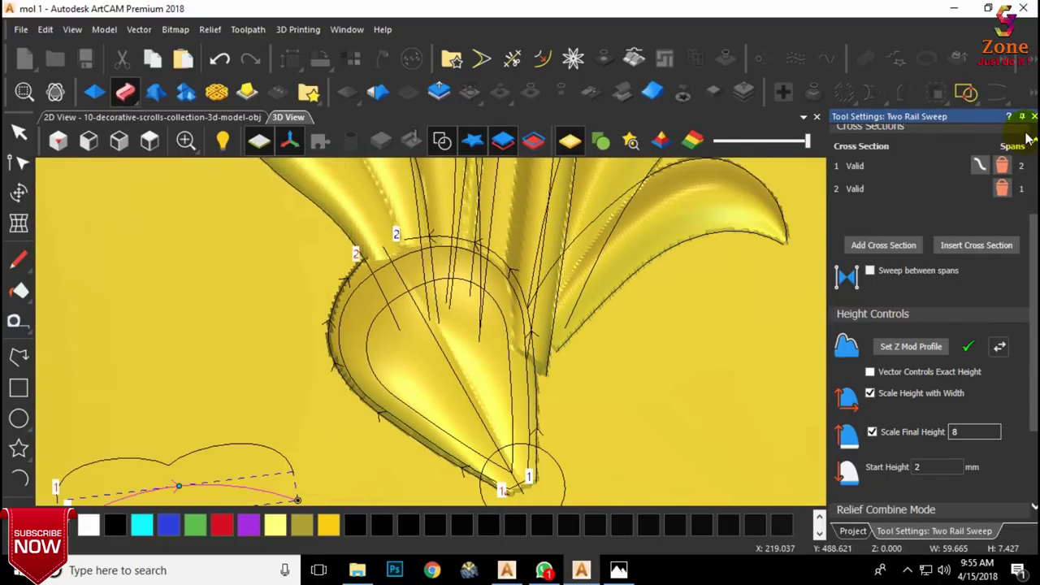
scroll(431, 346, down, 2)
scroll(432, 344, up, 2)
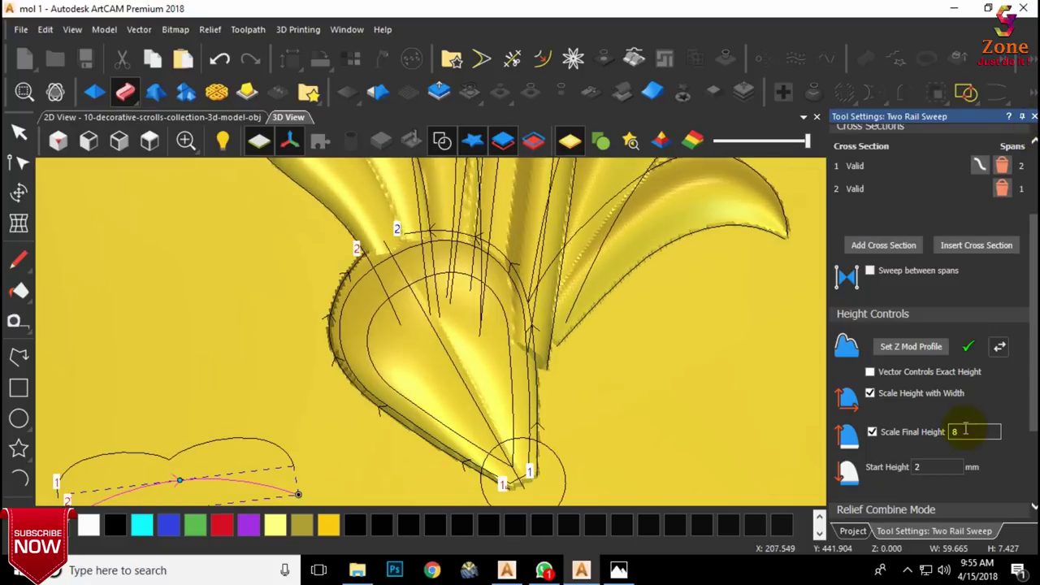
click(1033, 117)
Step: Set up a two-rail sweep between the petal's two outer curves with the double-humped profile as its cross section
scroll(434, 334, down, 2)
scroll(435, 334, up, 2)
drag(435, 334, 364, 323)
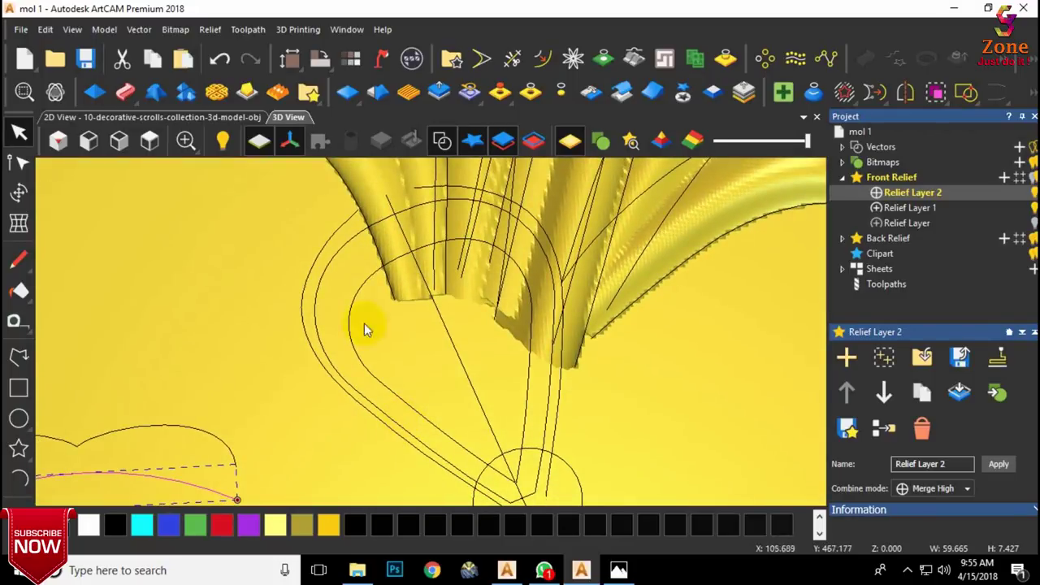
click(335, 233)
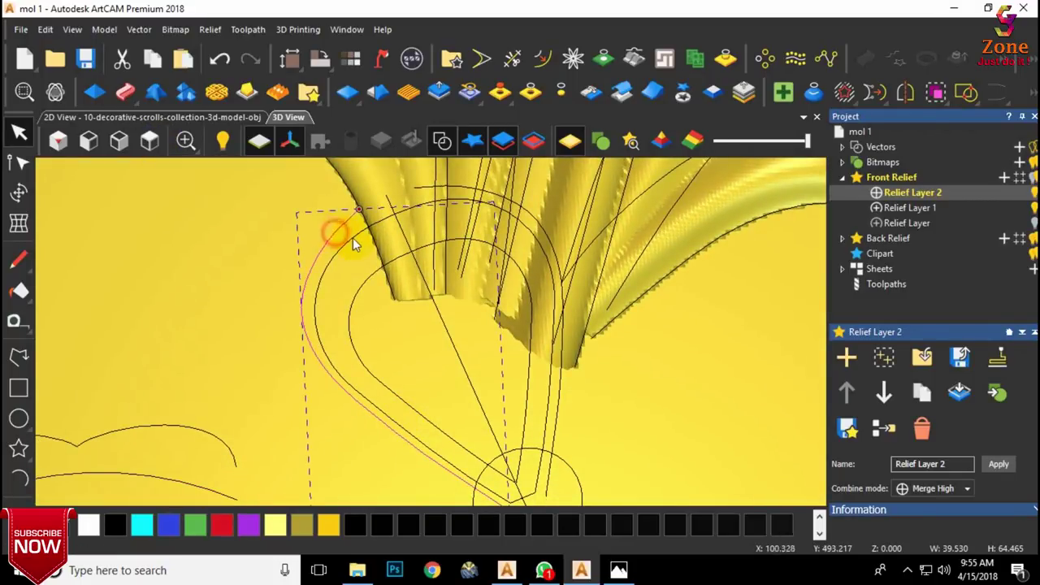
shift+click(455, 187)
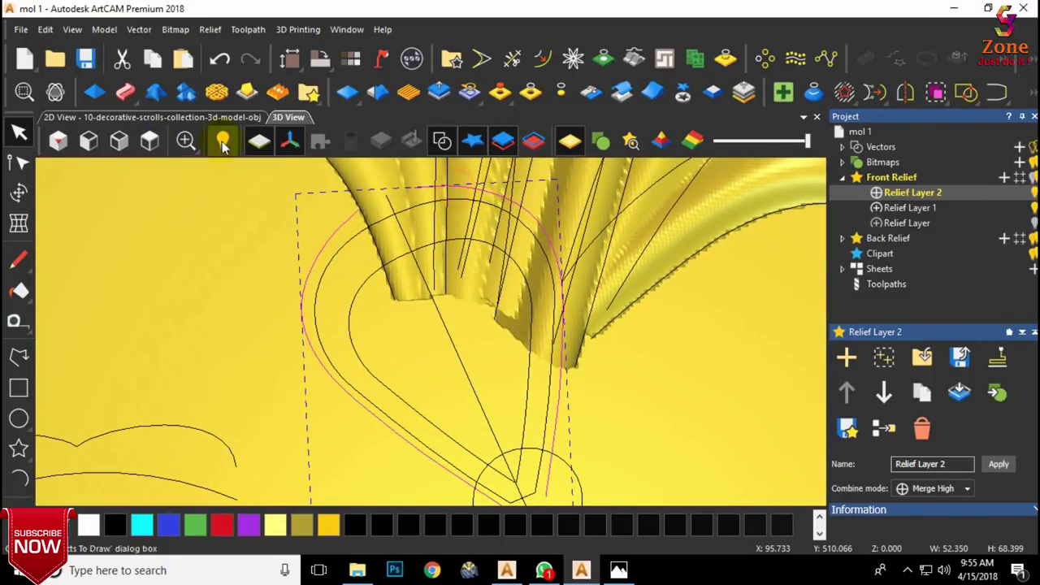
click(130, 94)
scroll(288, 379, down, 3)
scroll(288, 379, up, 1)
click(287, 379)
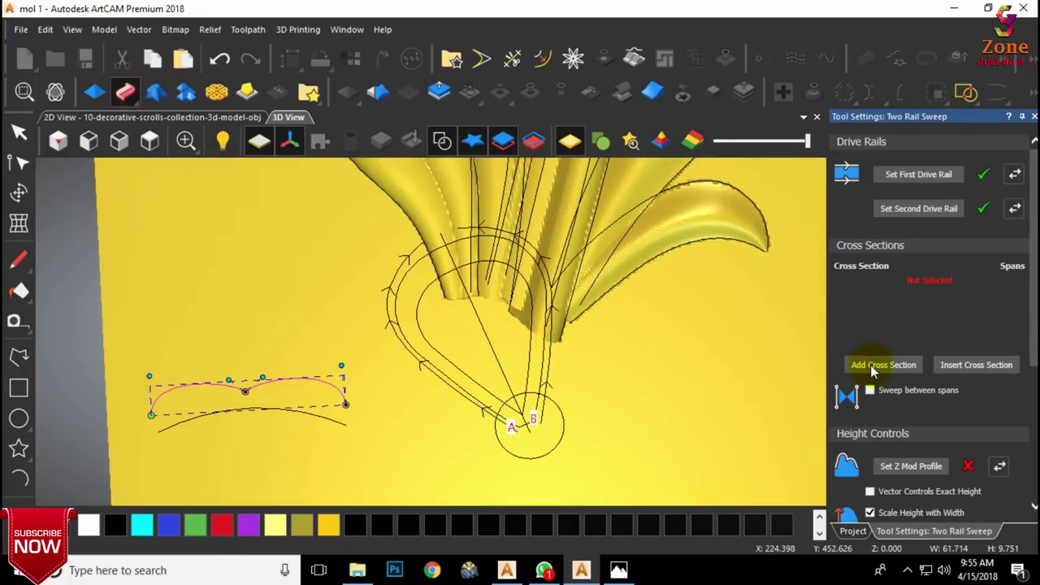
click(872, 367)
scroll(496, 302, up, 2)
mouse_move(496, 301)
mouse_down()
mouse_move(558, 86)
mouse_move(550, 173)
mouse_move(494, 238)
mouse_move(521, 177)
mouse_move(474, 224)
mouse_move(413, 230)
mouse_move(541, 184)
mouse_move(558, 152)
mouse_move(488, 298)
mouse_up()
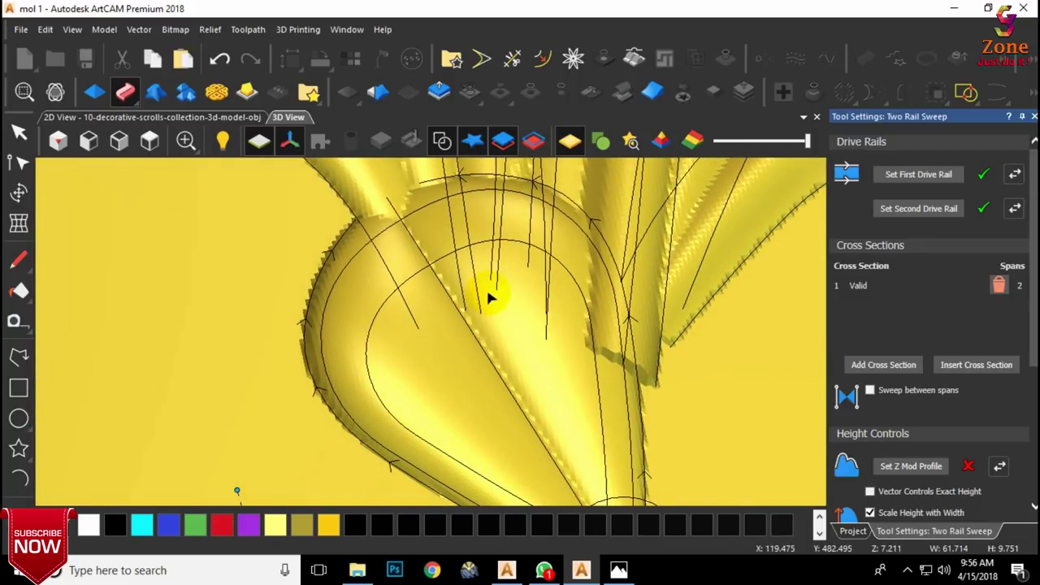
Step: Try the flattened arc as a second cross section of the petal sweep
scroll(489, 297, down, 3)
click(291, 463)
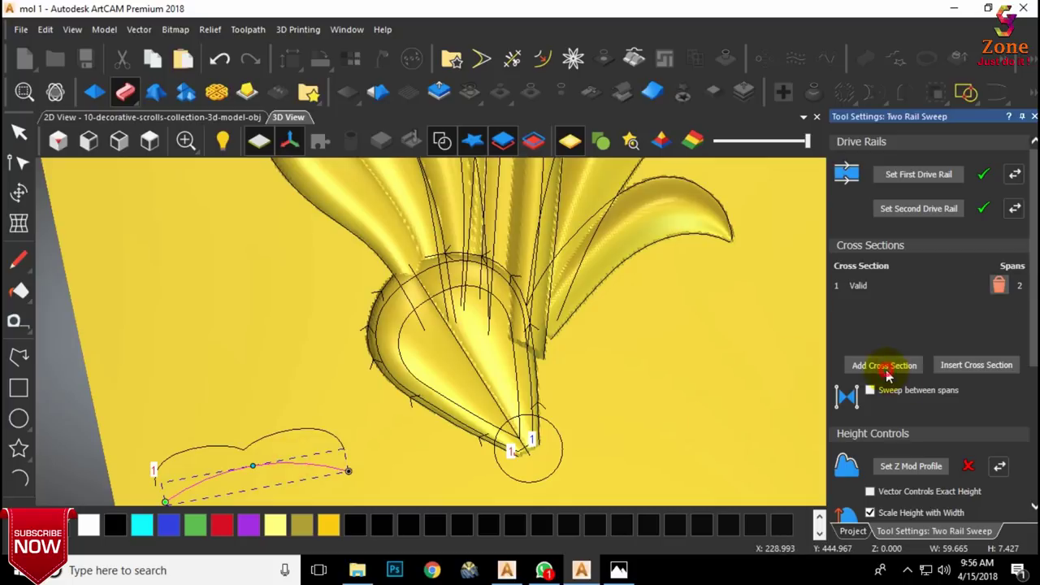
click(886, 369)
scroll(487, 310, up, 3)
drag(487, 310, 493, 339)
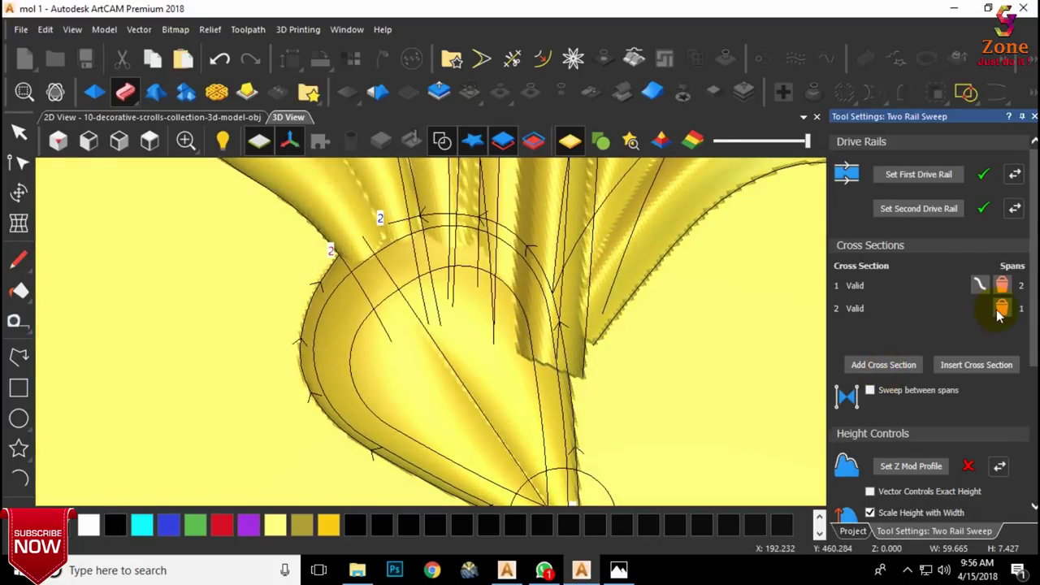
click(1000, 309)
Step: Scale the petal sweep's final height by 10 and apply it to the active layer in Add mode
drag(441, 309, 492, 323)
scroll(957, 392, down, 4)
click(872, 313)
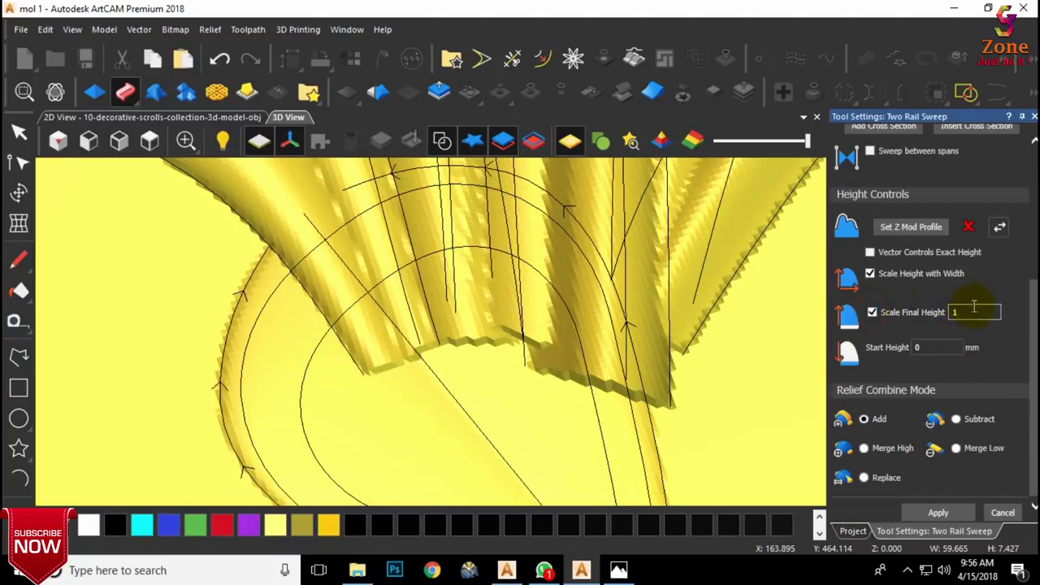
text(10)
scroll(504, 357, down, 3)
drag(482, 372, 461, 350)
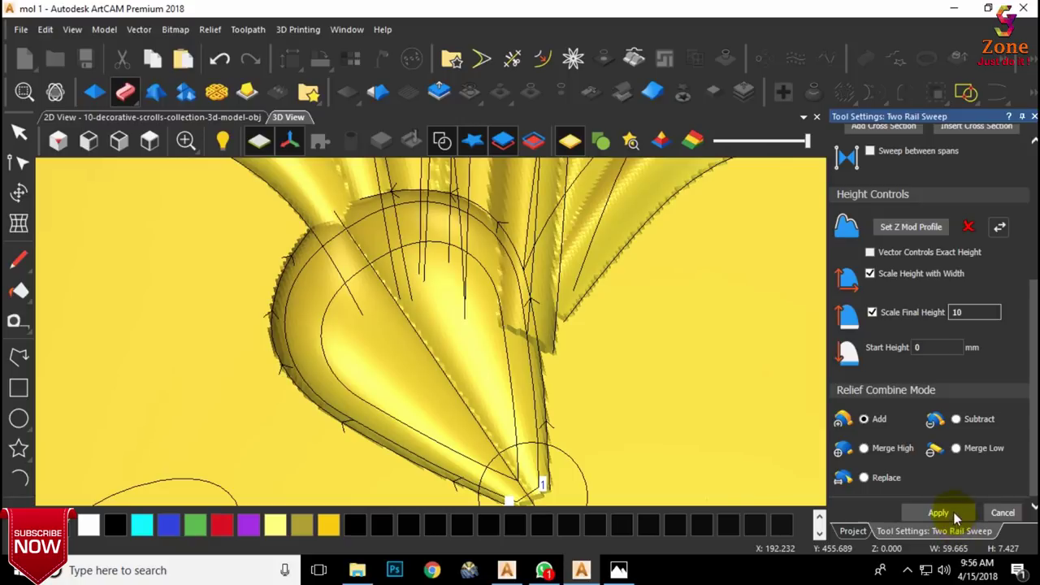
click(936, 513)
Step: Trim the swept petal to its traced outline by zeroing the active layer's relief outside that vector
drag(729, 390, 460, 367)
scroll(397, 299, up, 2)
click(399, 261)
click(558, 94)
Step: Select the petal's outer outline together with its inner outline and start the Shape Editor on the rim between them
scroll(455, 220, up, 2)
drag(455, 219, 450, 314)
mouse_move(398, 266)
mouse_down()
mouse_move(386, 208)
mouse_move(403, 290)
mouse_up()
shift+click(419, 325)
click(95, 92)
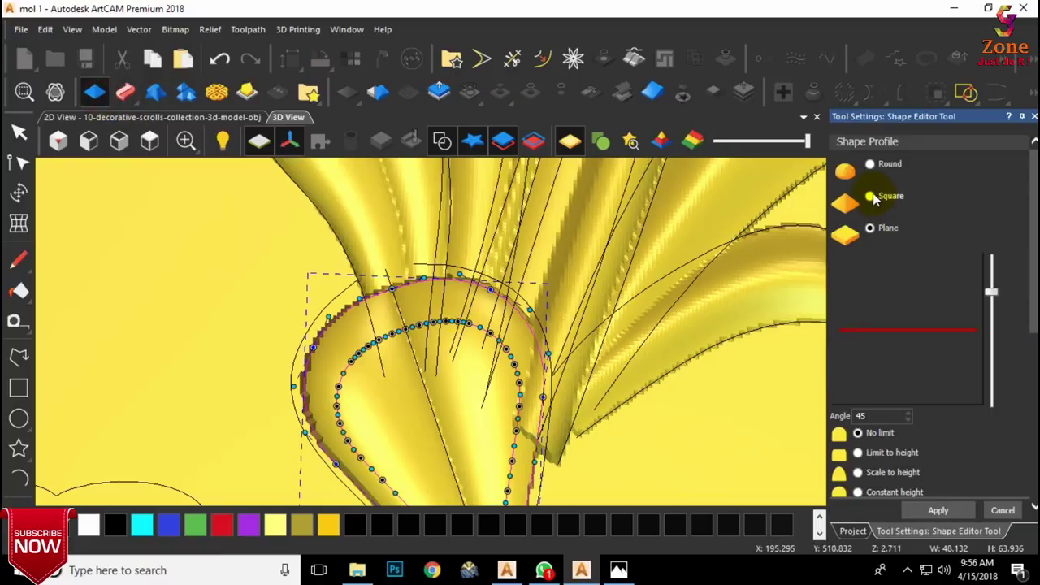
scroll(876, 390, down, 3)
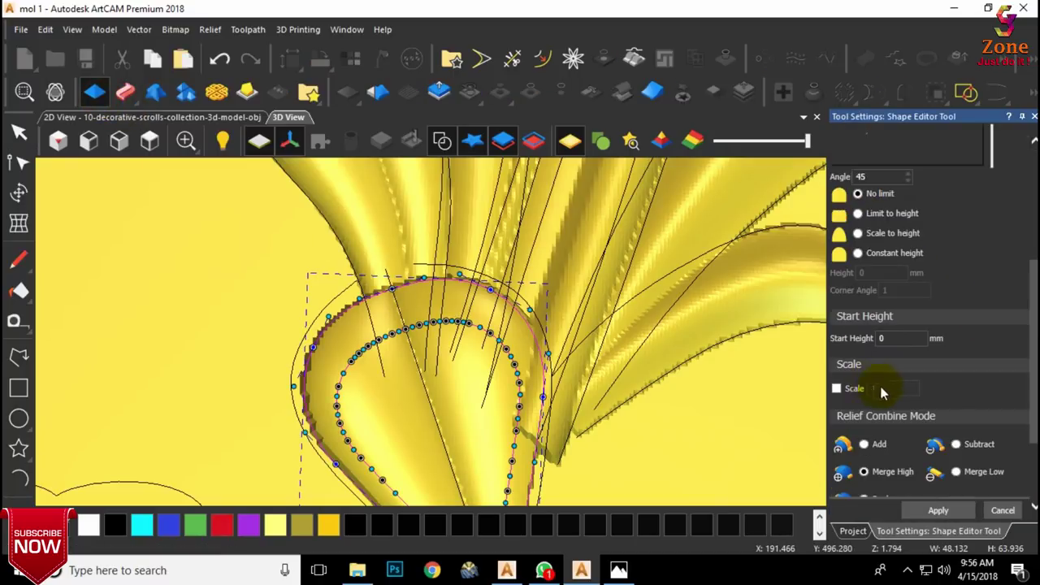
click(863, 446)
Step: Shape the petal rim with a round profile at a 90-degree angle and a 5 mm start height, combined in Merge High mode
scroll(398, 325, up, 2)
drag(398, 325, 536, 286)
scroll(918, 370, up, 1)
scroll(918, 371, down, 2)
click(865, 413)
scroll(927, 363, up, 2)
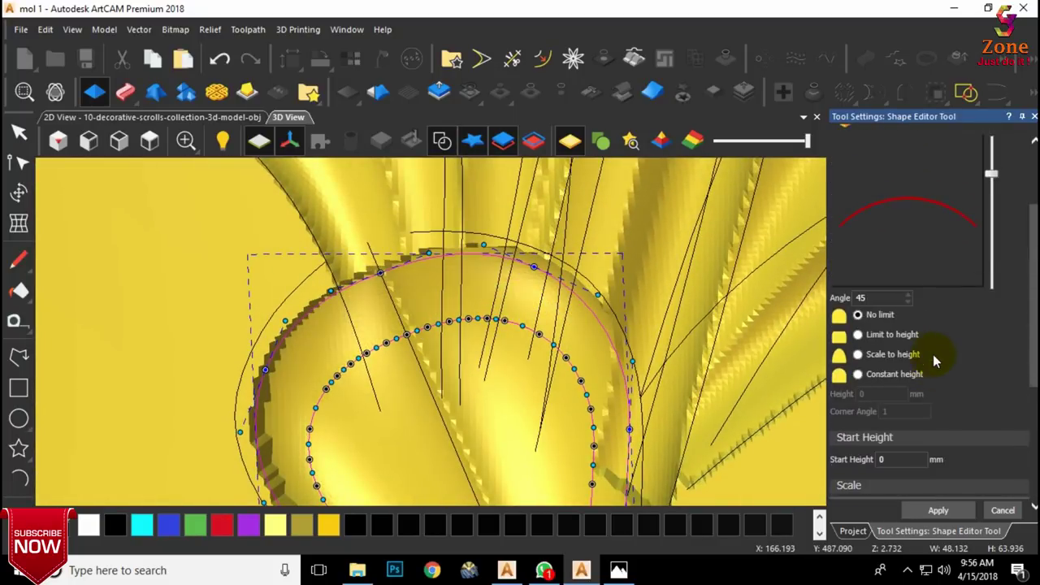
drag(992, 175, 991, 125)
scroll(947, 256, down, 2)
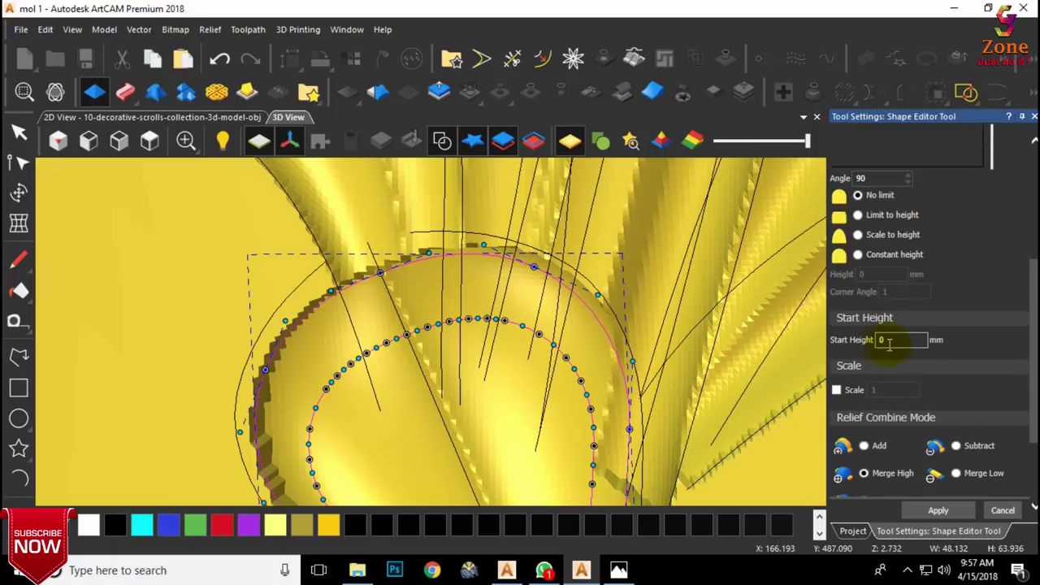
text(5)
scroll(528, 335, down, 3)
mouse_move(494, 339)
middle_down()
mouse_move(548, 225)
mouse_move(474, 259)
mouse_move(509, 253)
mouse_move(538, 206)
mouse_move(499, 331)
middle_up()
drag(453, 320, 464, 240)
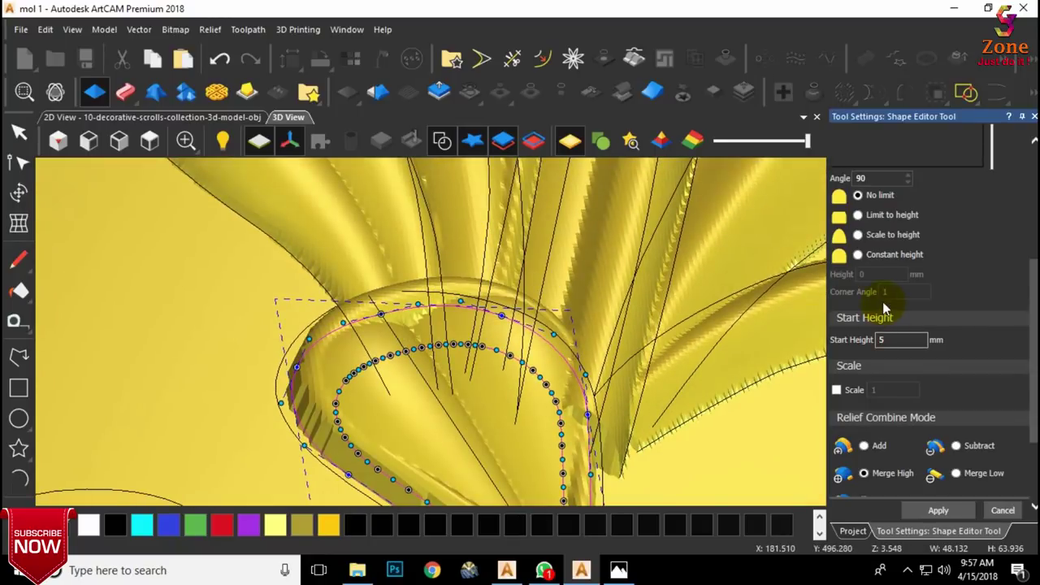
Step: Scale the petal rim to a height of 4 mm, raise its start height to 6 mm, and finish the shape
click(858, 235)
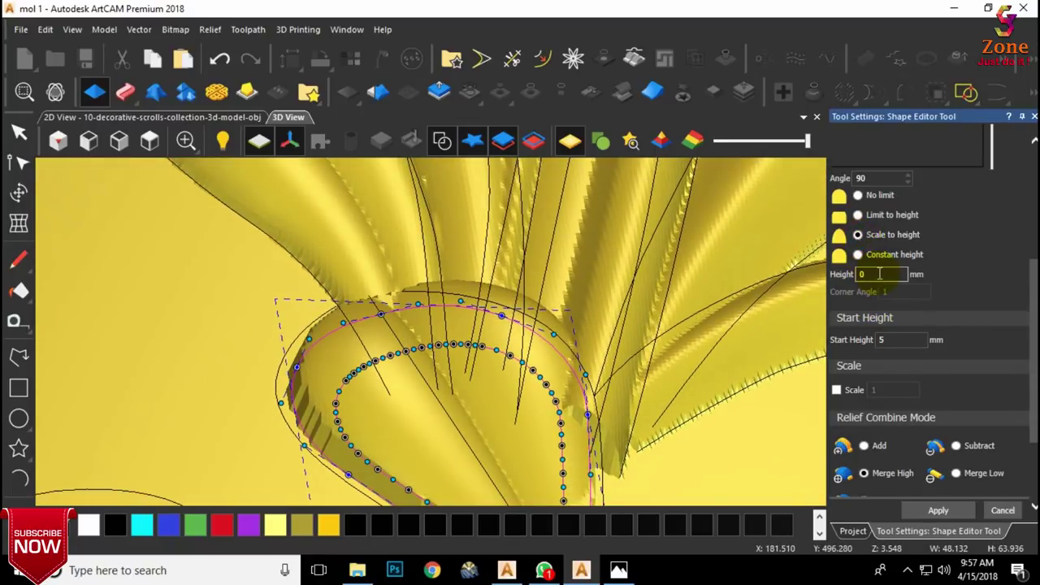
text(4)
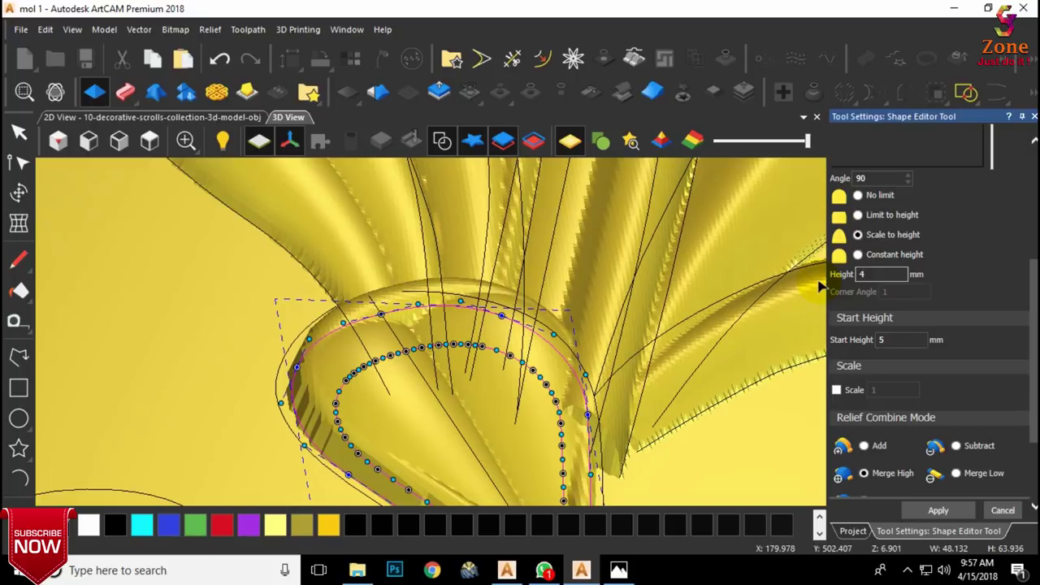
text(6)
scroll(504, 382, down, 2)
drag(500, 385, 450, 308)
scroll(448, 370, down, 3)
click(452, 143)
scroll(431, 352, up, 3)
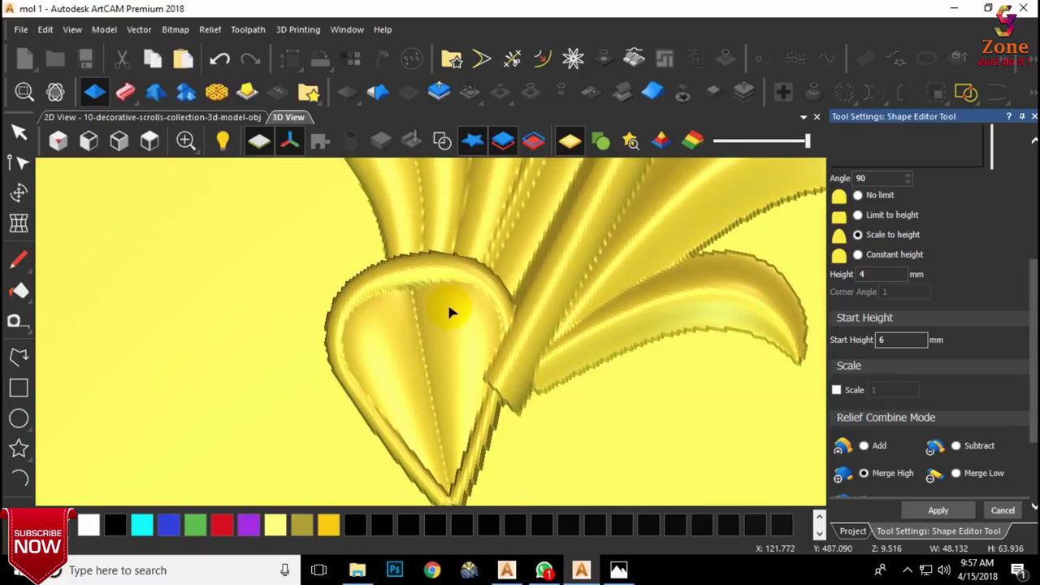
click(1004, 511)
Step: Turn the finished upper petal with its rim into a relief clipart object
click(153, 142)
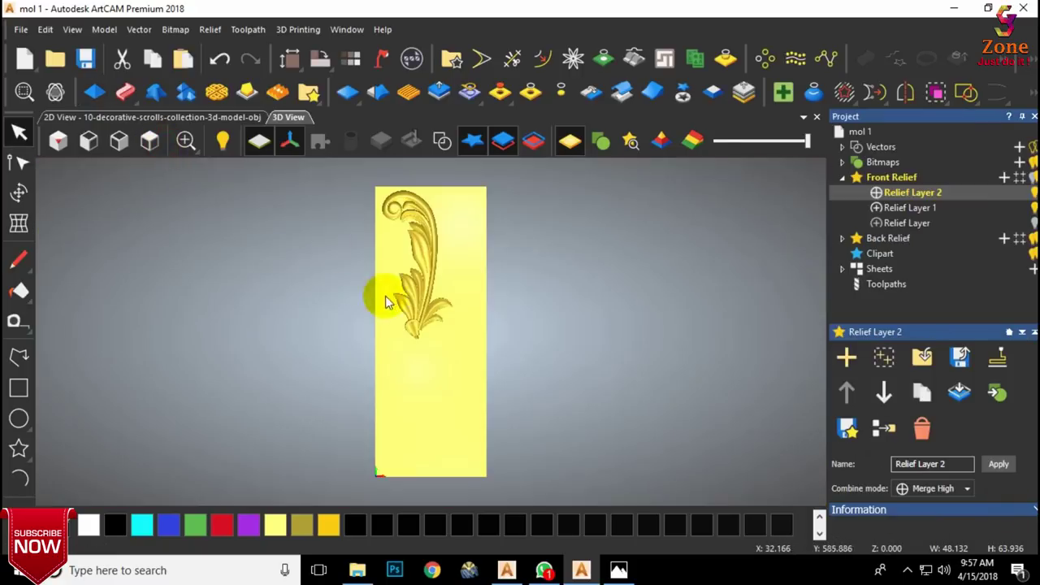
scroll(407, 329, up, 4)
scroll(415, 334, up, 2)
click(474, 355)
click(444, 141)
click(485, 346)
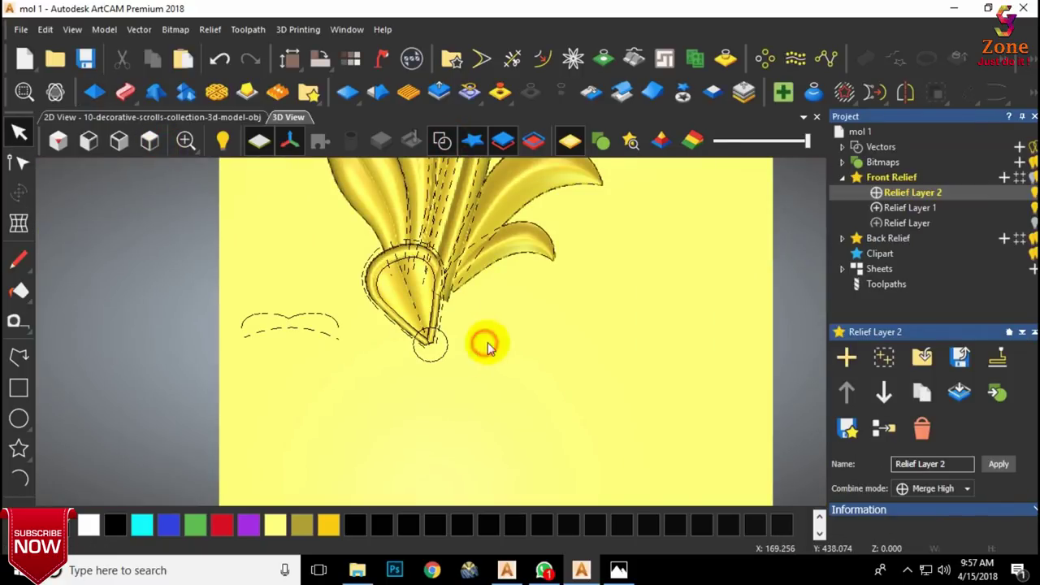
scroll(427, 310, up, 2)
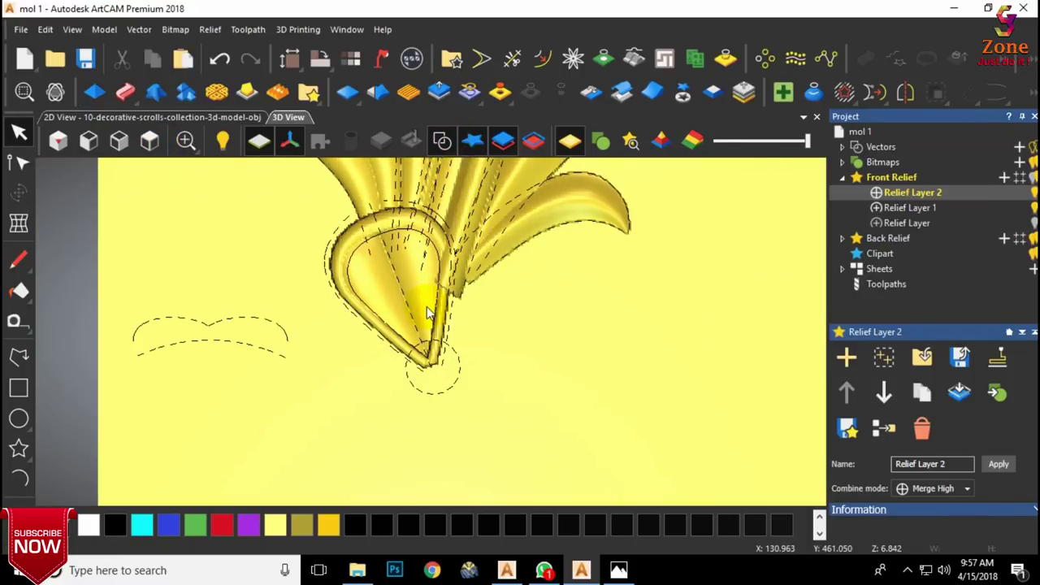
click(682, 92)
Step: Set up a rotate copy of the petal clipart with its rotation centre in the small circle at the petal's tip
click(764, 59)
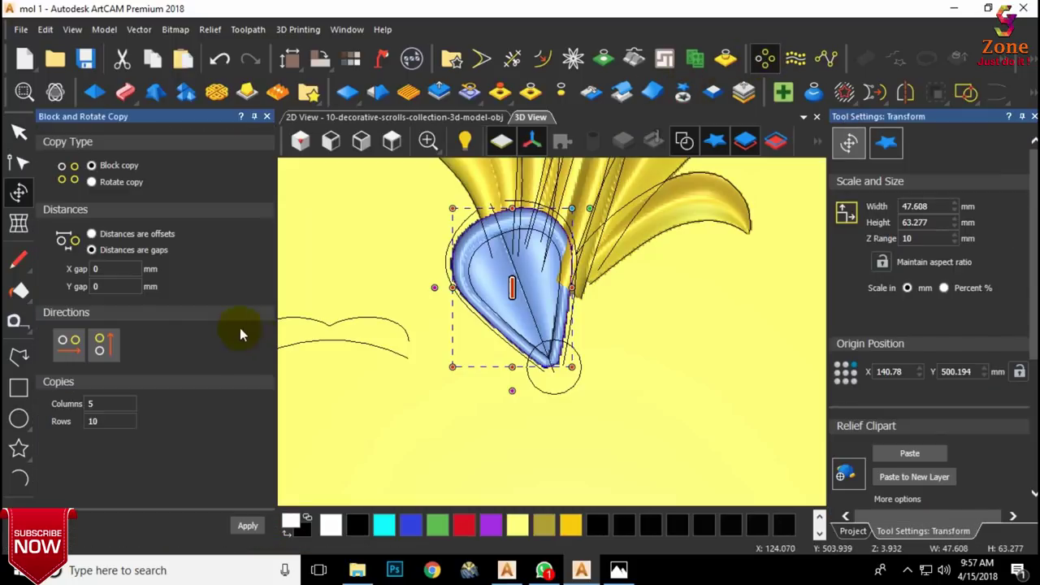
click(90, 182)
click(558, 367)
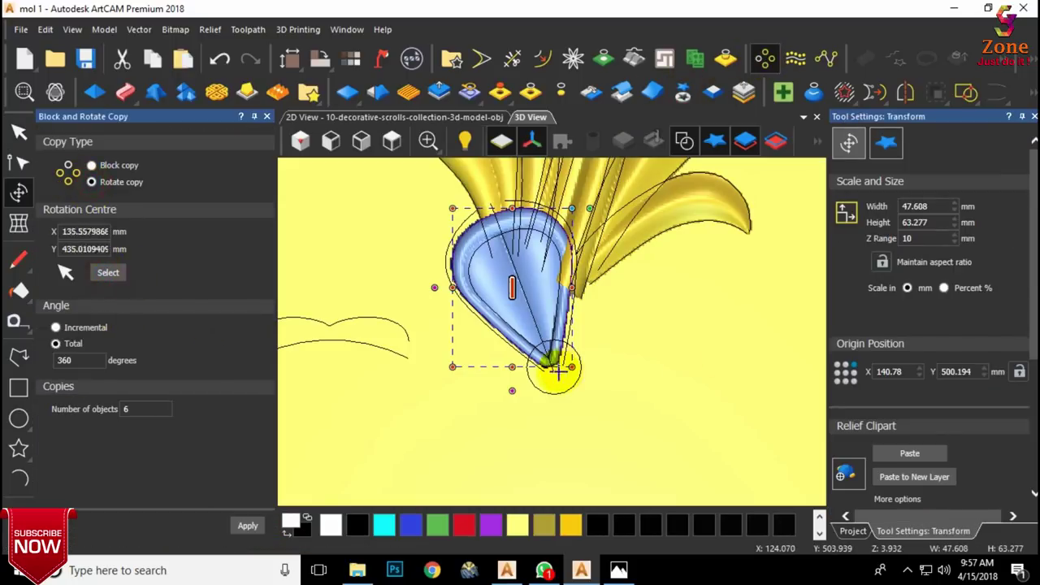
scroll(555, 373, up, 2)
click(550, 359)
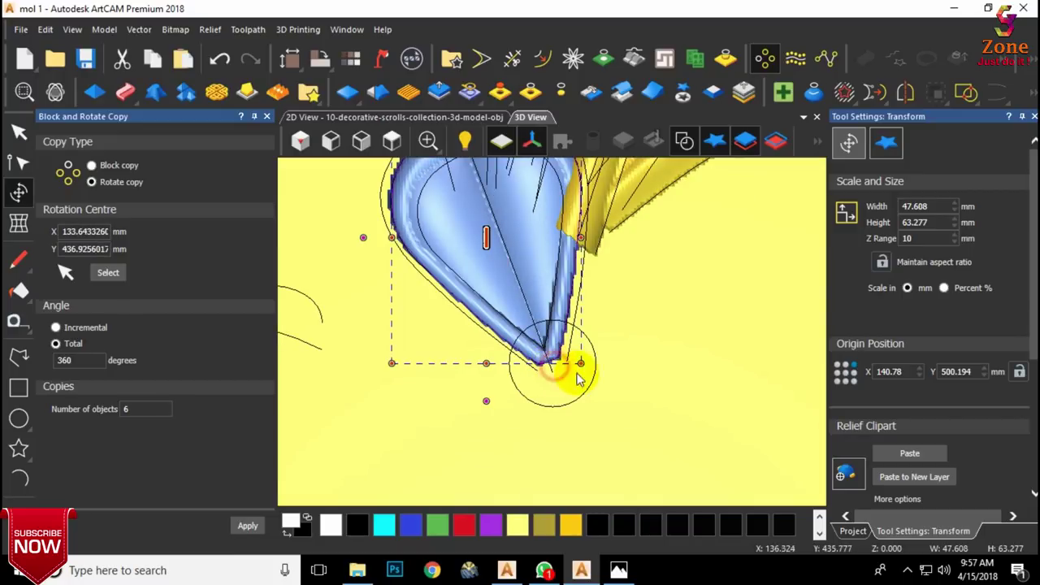
Step: Try rotate-copying the petal clipart as 3 objects over a total of 360 degrees
text(3)
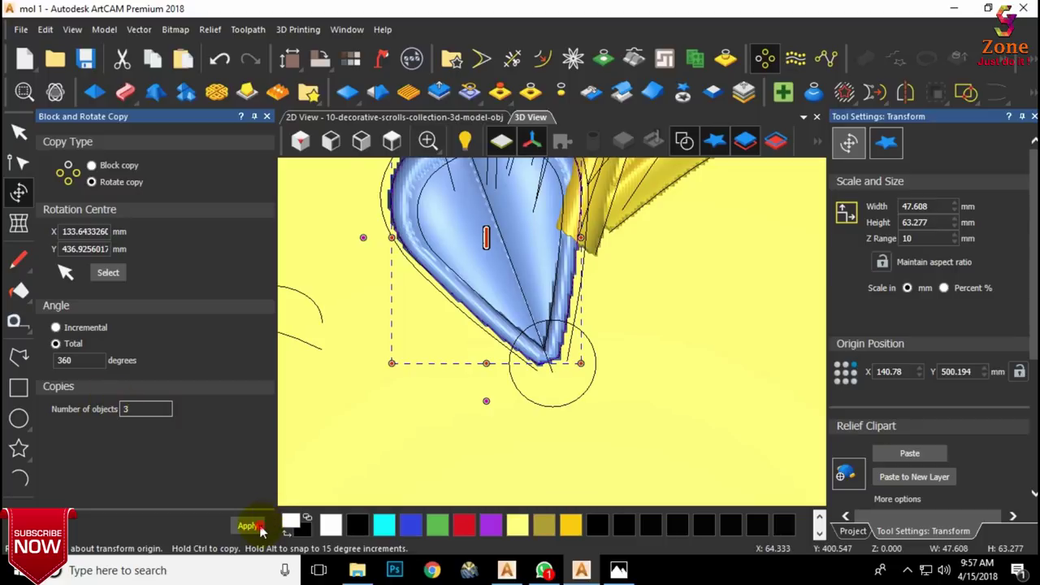
click(250, 526)
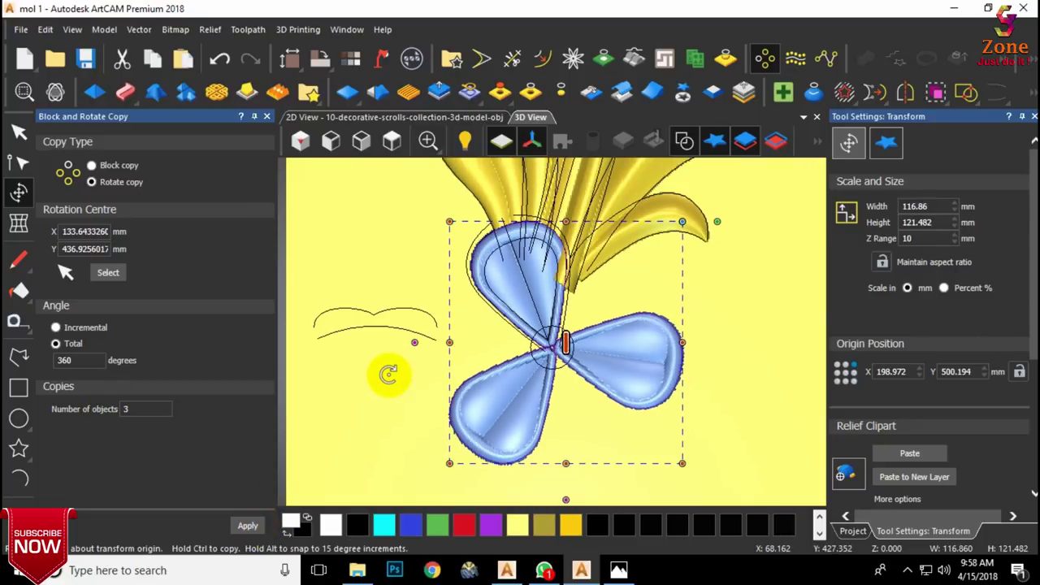
key(ctrl+z)
Step: Rotate-copy the petal clipart as 6 objects over 360 degrees and paste the flower into Relief Layer 2
drag(153, 406, 126, 409)
click(246, 524)
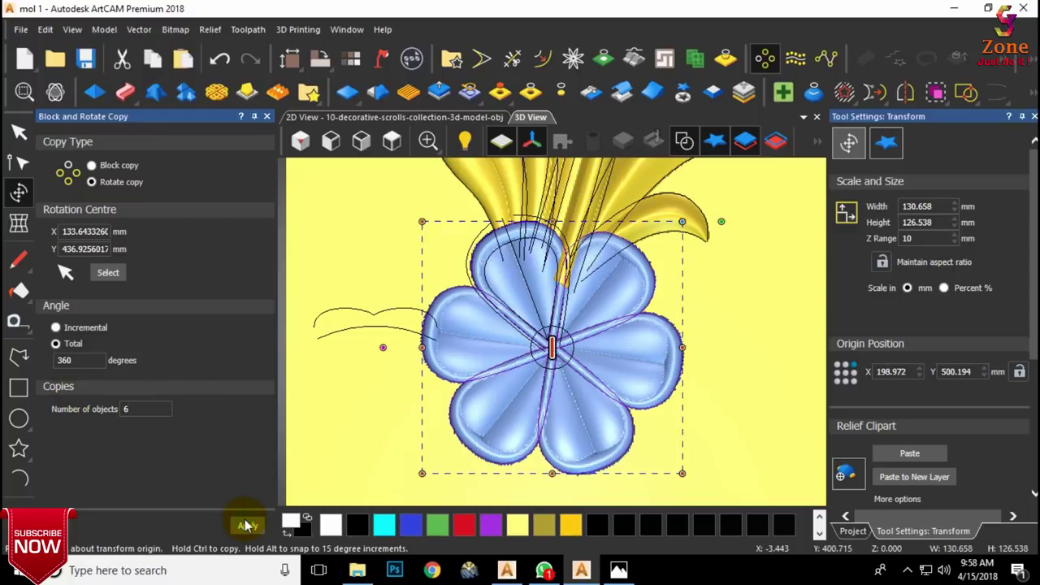
drag(547, 323, 574, 305)
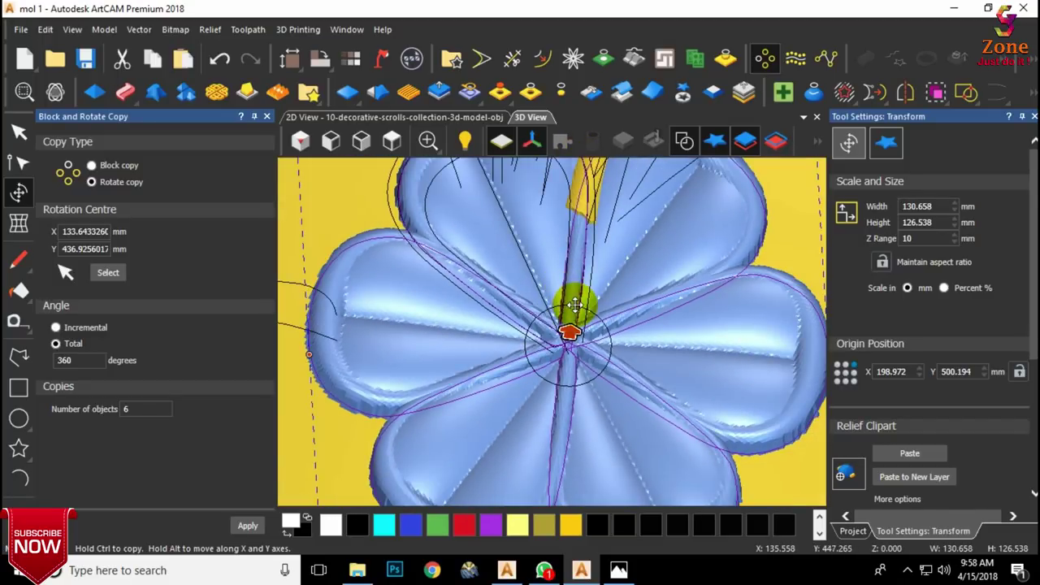
click(267, 116)
click(907, 455)
right_drag(448, 306, 446, 356)
Step: Try smoothing the flower's centre, petal creases and rims with freehand Smoothing tool strokes
click(18, 518)
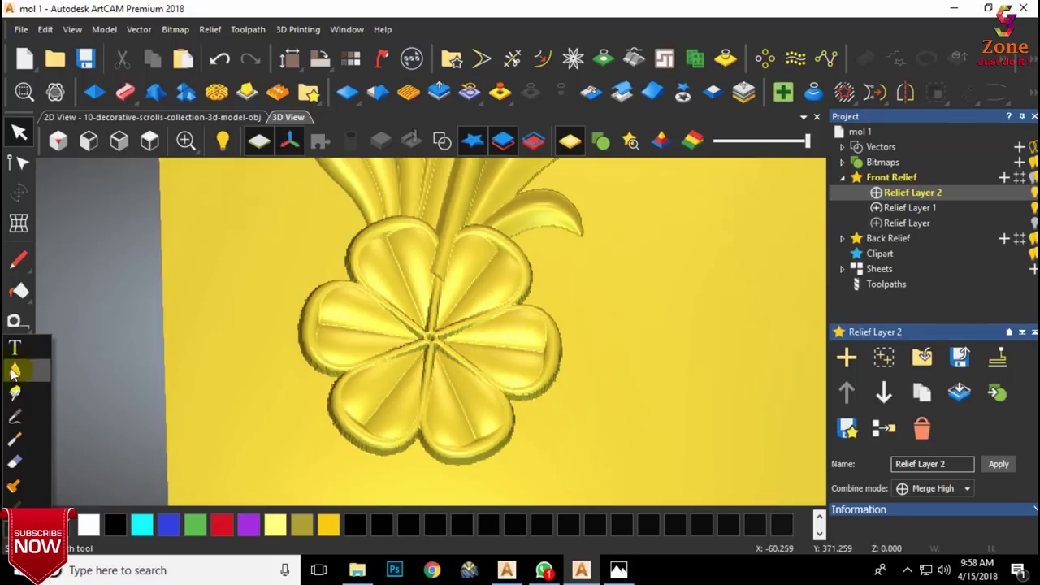
click(16, 372)
scroll(413, 317, up, 2)
mouse_move(456, 352)
mouse_down()
mouse_move(425, 355)
mouse_move(439, 332)
mouse_move(443, 362)
mouse_up()
mouse_move(641, 355)
middle_down()
mouse_move(519, 260)
mouse_move(517, 294)
middle_up()
mouse_move(434, 327)
mouse_down()
mouse_move(392, 304)
mouse_move(480, 352)
mouse_up()
scroll(467, 350, up, 1)
mouse_move(267, 325)
mouse_down()
mouse_move(268, 298)
mouse_move(365, 336)
mouse_up()
scroll(365, 346, down, 1)
middle_drag(373, 381, 259, 396)
drag(401, 209, 419, 204)
drag(537, 237, 555, 255)
mouse_move(561, 379)
mouse_down()
mouse_move(550, 401)
mouse_move(556, 390)
mouse_up()
drag(462, 476, 467, 456)
middle_drag(488, 418, 506, 378)
drag(316, 403, 321, 397)
scroll(394, 309, up, 1)
click(18, 132)
Step: Examine the flower and its centre in the reference picture in Photos, and return to ArtCAM
scroll(455, 325, down, 3)
drag(487, 333, 580, 333)
scroll(580, 334, up, 1)
click(620, 575)
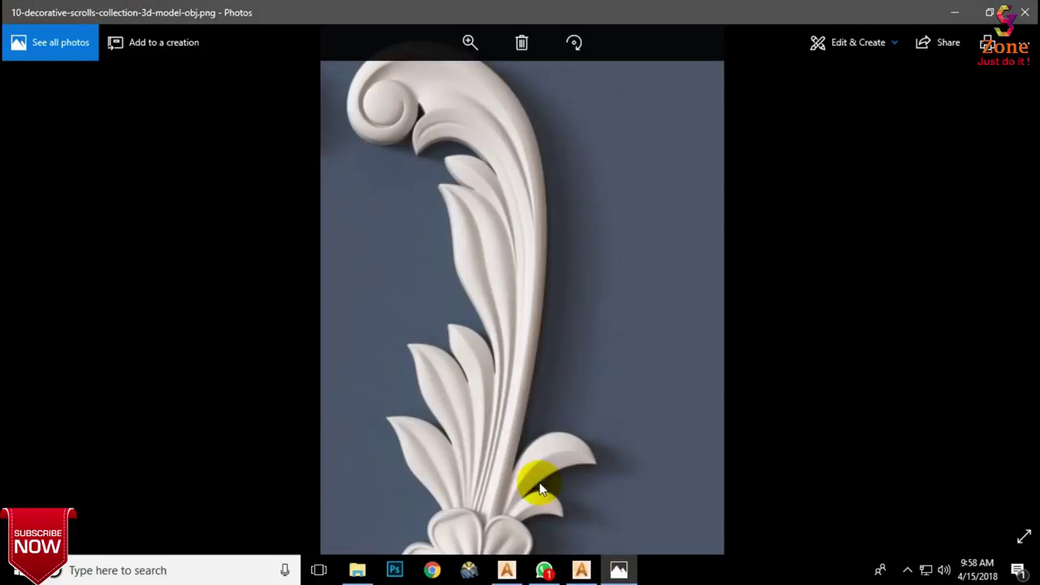
drag(539, 484, 537, 323)
click(587, 575)
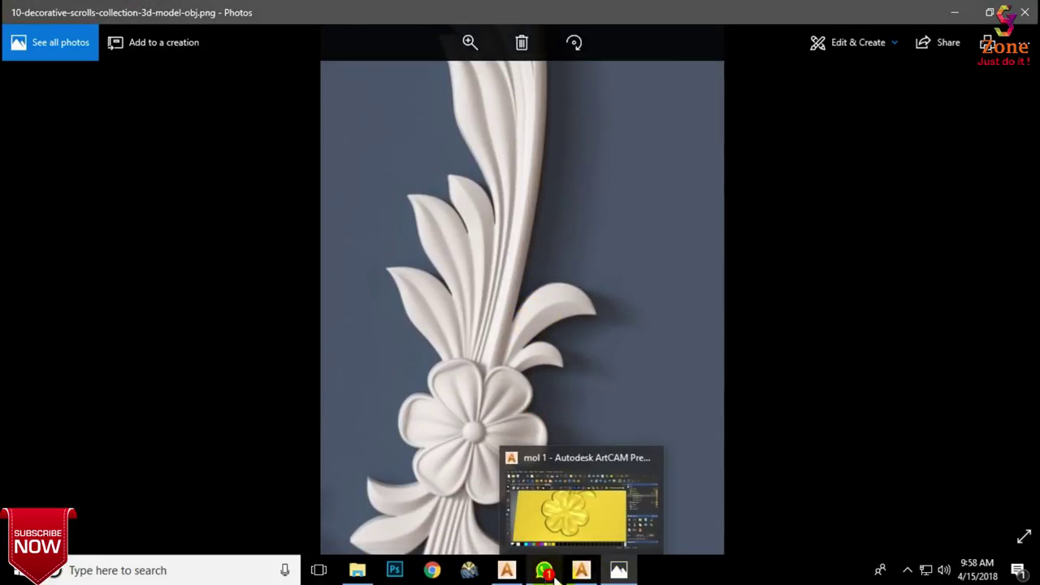
Step: Try a round dome with a 90-degree angle on the small circle at the flower's centre
scroll(411, 318, up, 2)
click(443, 142)
scroll(442, 291, down, 1)
scroll(442, 292, up, 1)
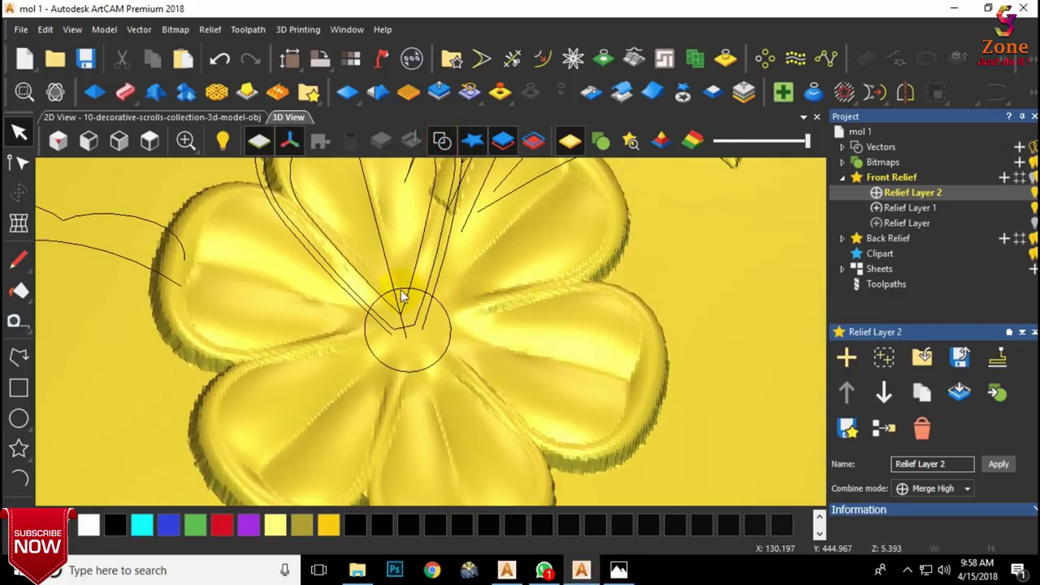
click(399, 288)
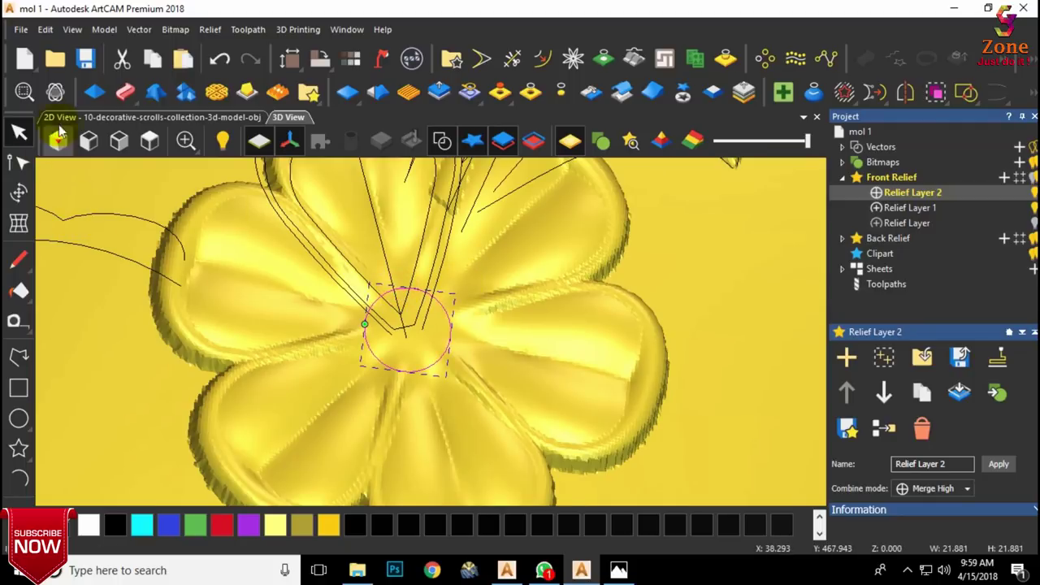
click(94, 91)
drag(990, 294, 990, 249)
scroll(455, 286, up, 3)
middle_drag(480, 311, 434, 290)
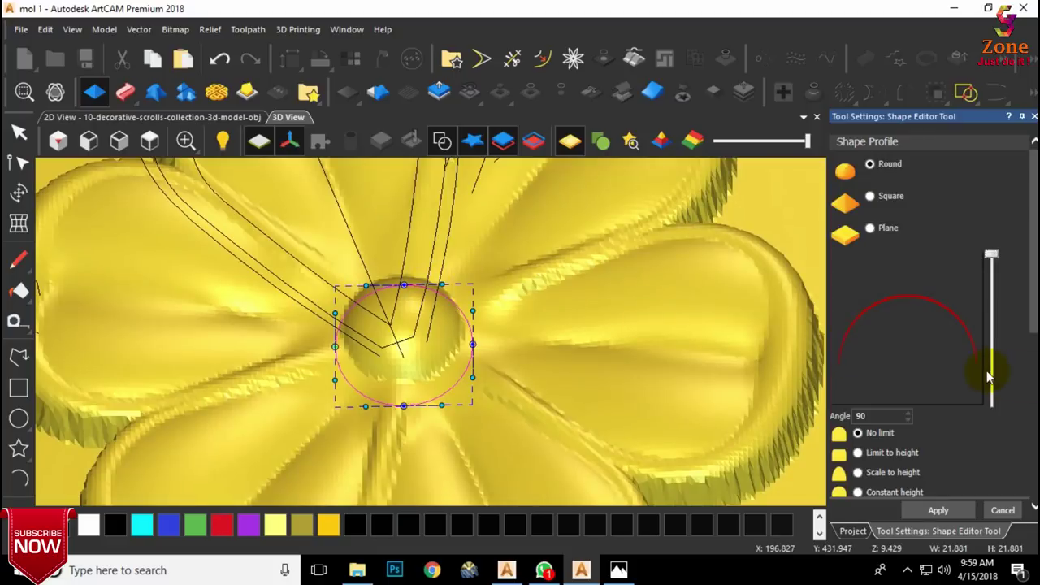
scroll(985, 375, down, 3)
click(160, 143)
scroll(443, 311, up, 10)
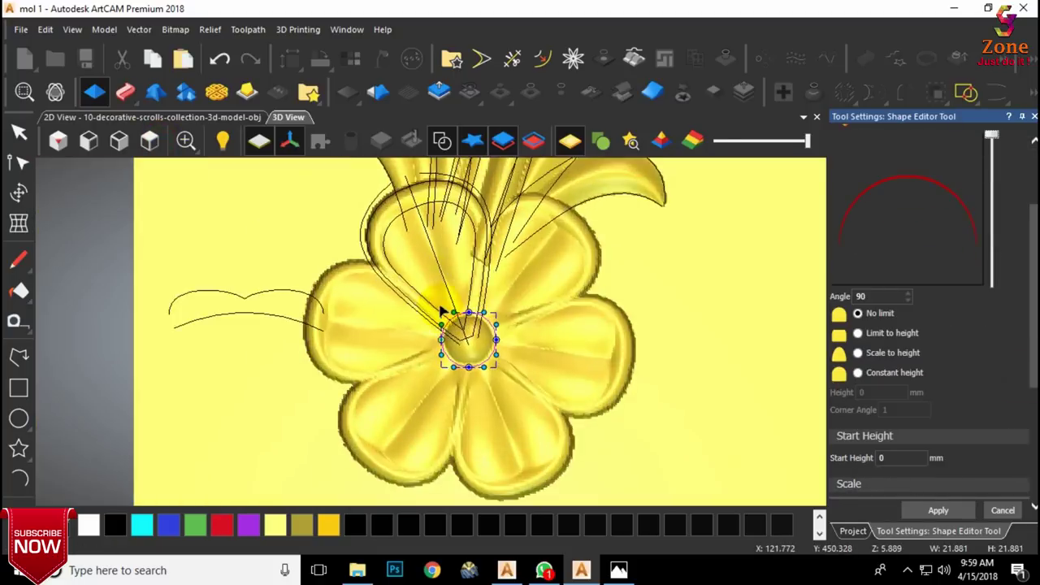
click(593, 370)
scroll(594, 363, down, 1)
click(1033, 116)
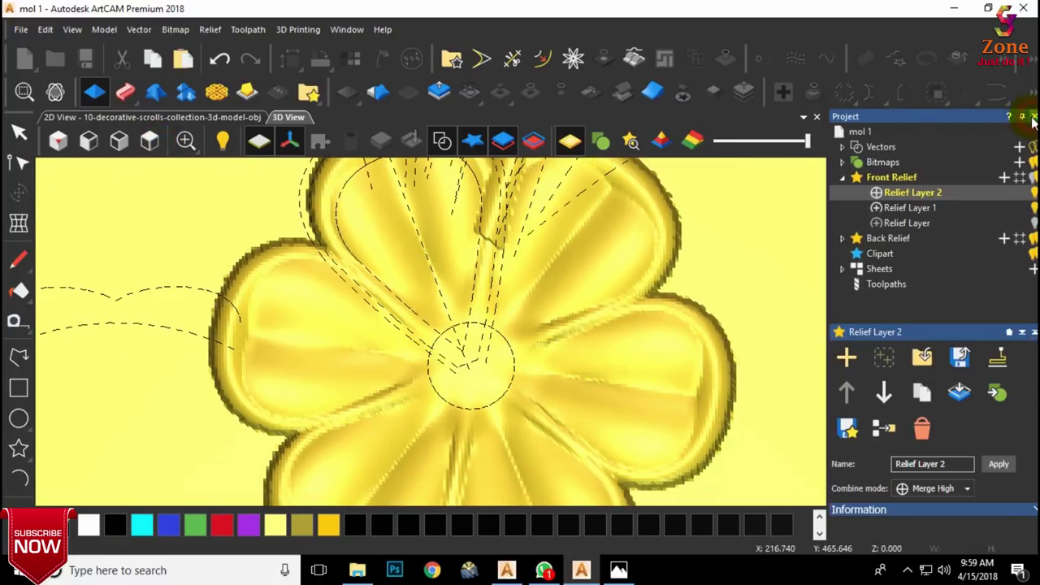
Step: Undo the centre dome and the earlier smoothing strokes on the flower
scroll(534, 325, down, 2)
key(ctrl+z)
key(ctrl+z)
key(ctrl+z)
key(ctrl+z)
key(ctrl+z)
key(ctrl+z)
key(ctrl+z)
key(ctrl+z)
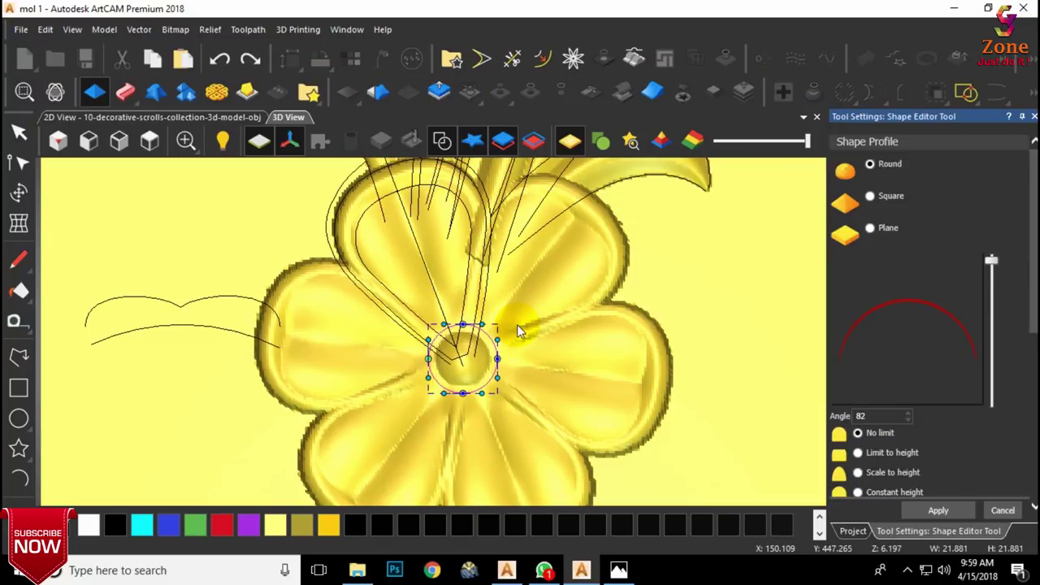
key(ctrl+z)
key(ctrl+z)
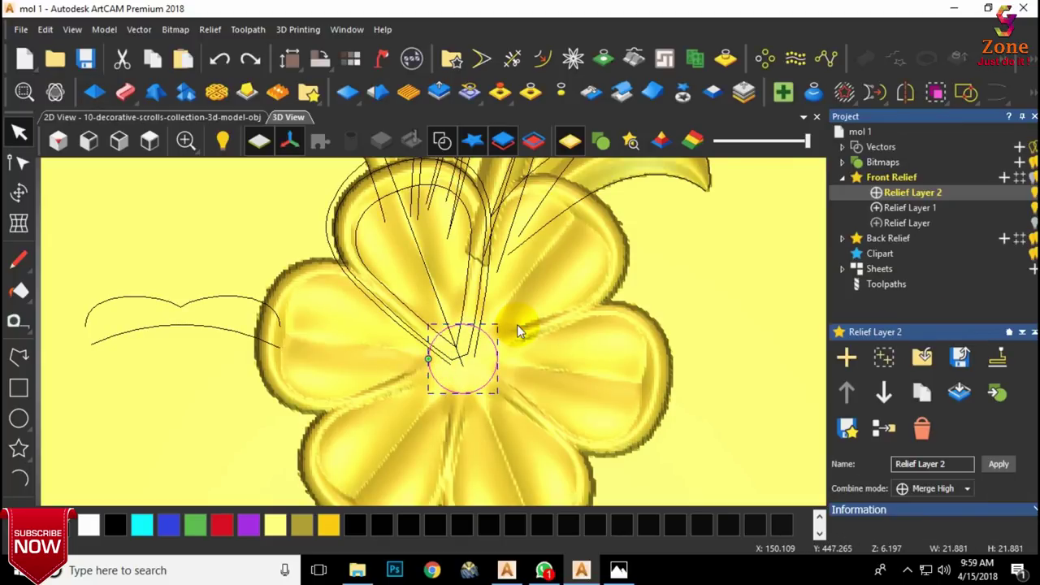
key(ctrl+z)
key(ctrl+z)
key(ctrl+z)
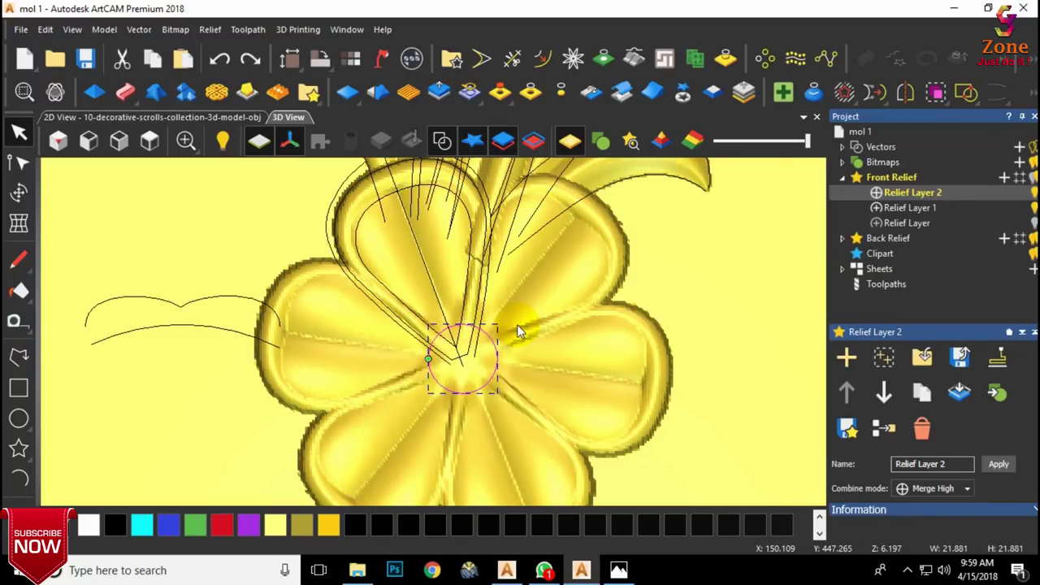
Step: Hide the vectors and set up the Smoothing tool with a radius of 9 pixels and a strength of 7%
click(557, 369)
click(441, 142)
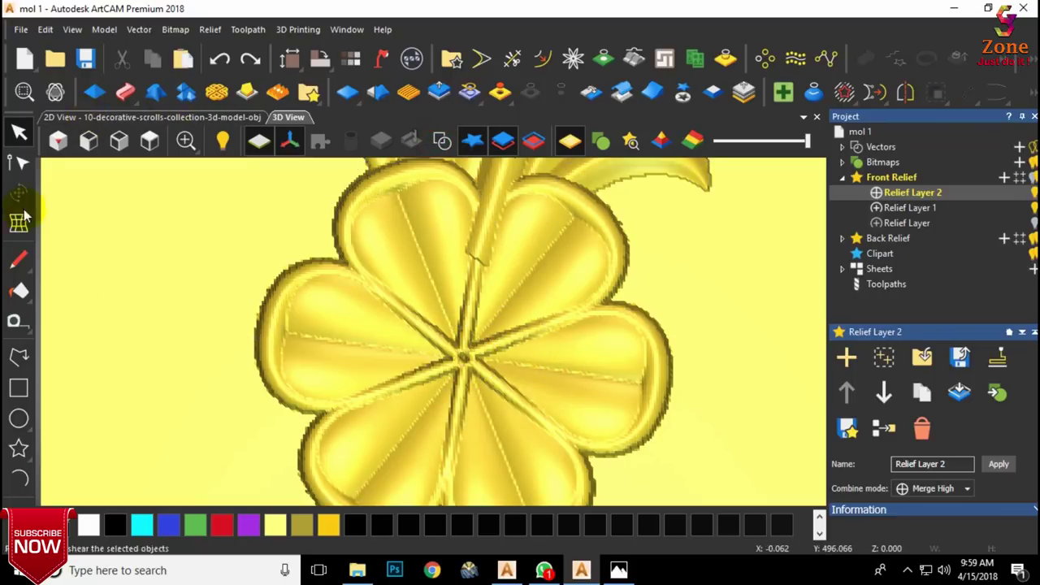
click(18, 527)
click(19, 371)
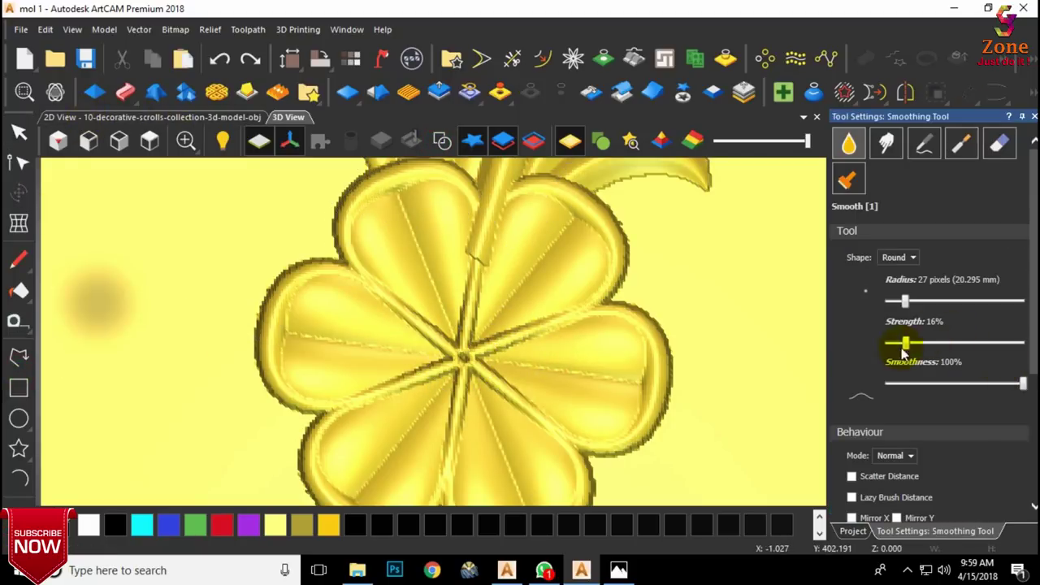
scroll(445, 332, up, 1)
drag(891, 305, 891, 303)
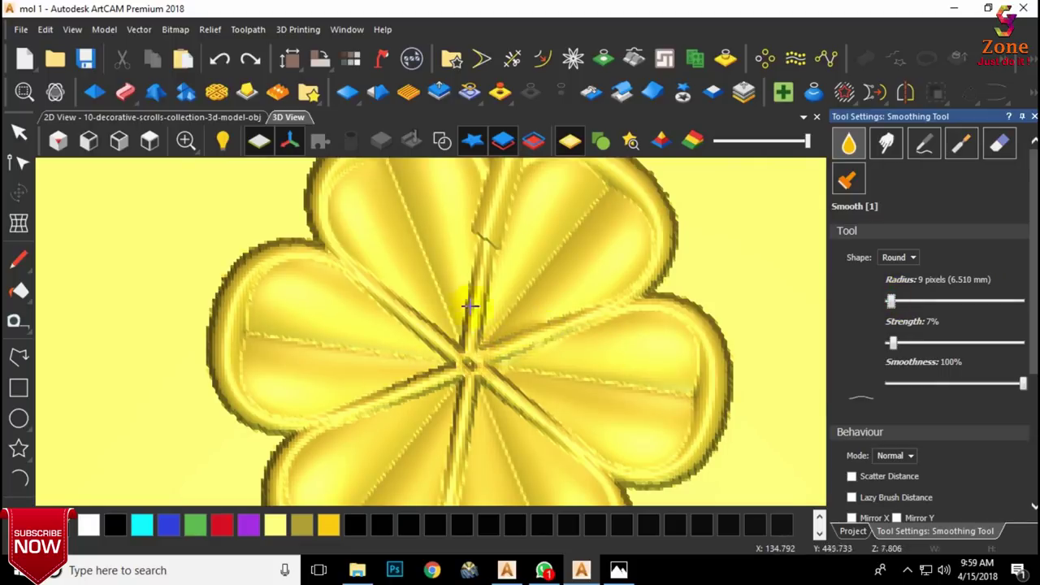
Step: Smooth the inner ends of the petal rims where they meet around the flower's centre
drag(397, 312, 416, 320)
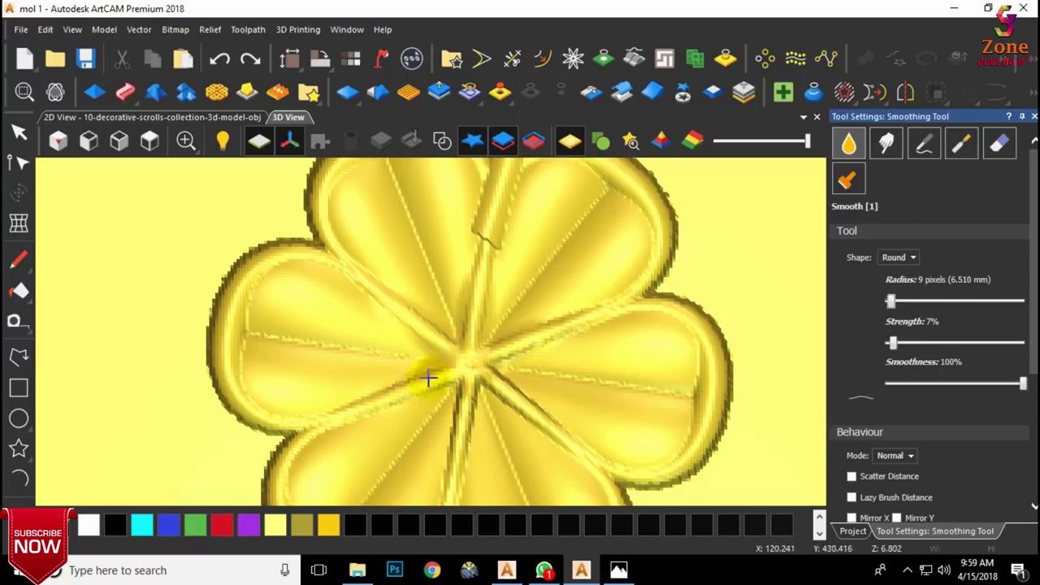
drag(467, 435, 467, 380)
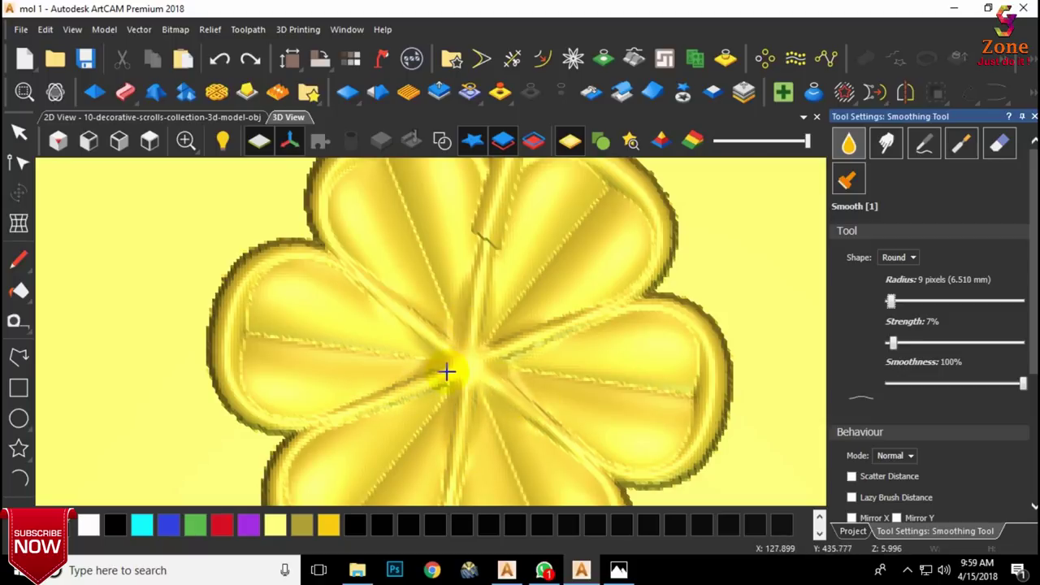
drag(460, 347, 541, 337)
mouse_move(529, 354)
middle_down()
mouse_move(493, 362)
mouse_move(529, 235)
mouse_move(494, 295)
middle_up()
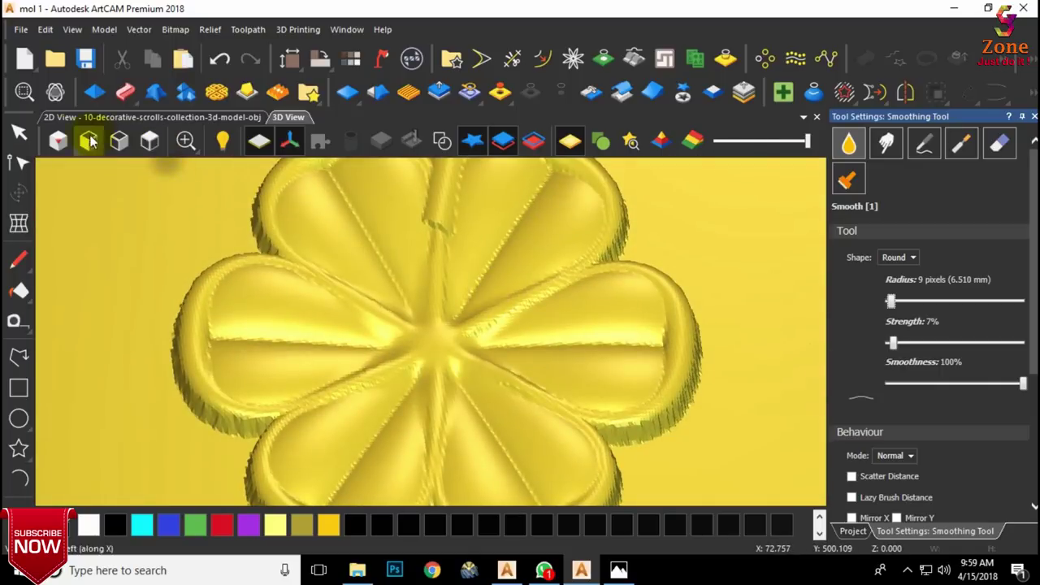
Step: Show the vectors again and return to a top view of the flower, leaving the Smoothing tool
click(60, 140)
click(442, 141)
scroll(464, 321, up, 5)
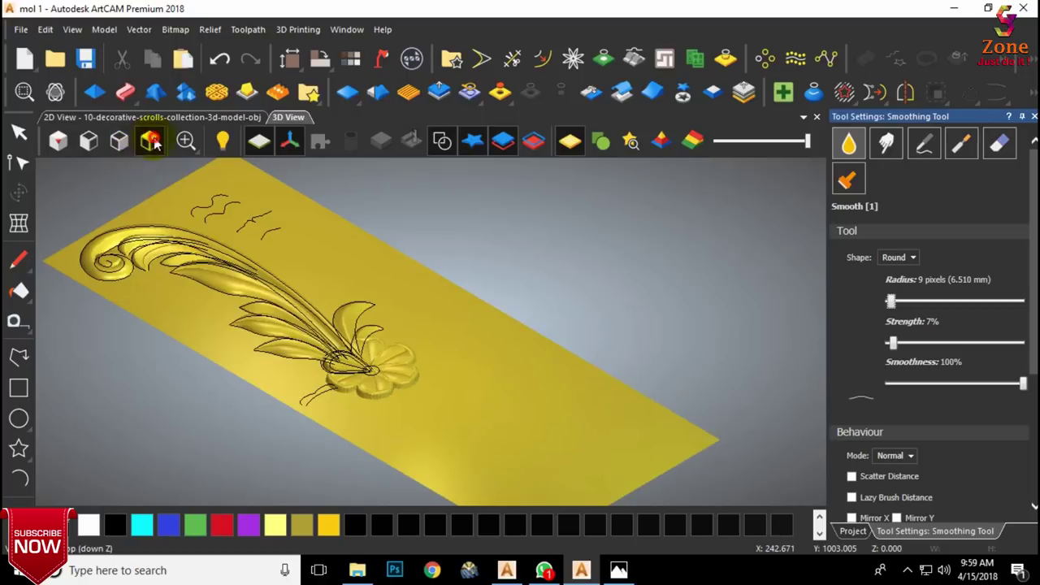
click(150, 140)
scroll(420, 351, up, 10)
click(18, 130)
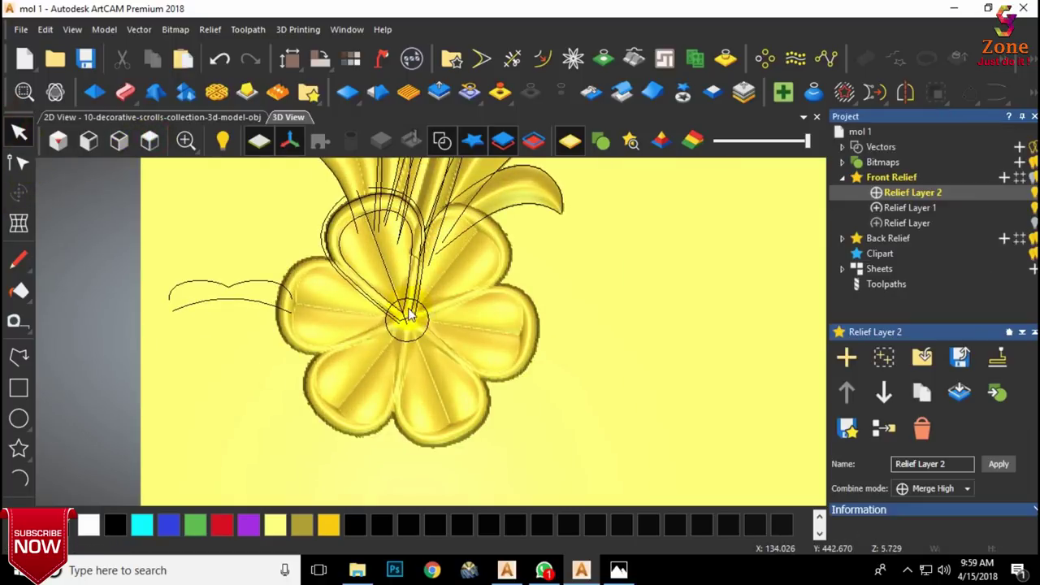
Step: Offset the small circle at the flower's centre outwards by 5.63 mm with sharp corners
click(429, 309)
click(543, 59)
scroll(424, 312, up, 3)
drag(430, 310, 452, 305)
click(475, 304)
click(452, 302)
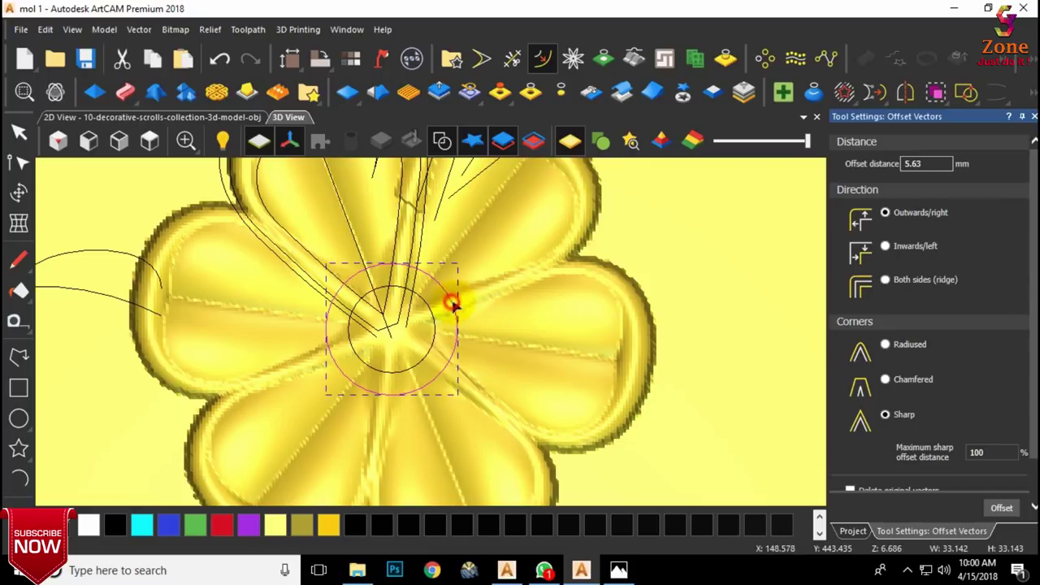
click(1033, 119)
Step: Add a round dome on the larger centre circle with a 90-degree angle, limited to 6 mm height, with a 4 mm start height
click(95, 93)
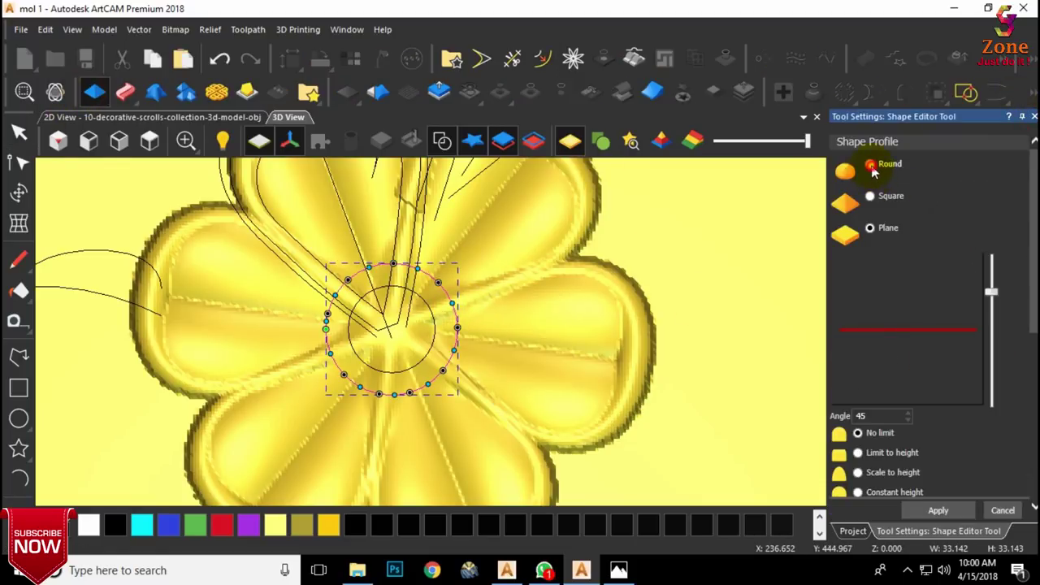
drag(991, 290, 991, 199)
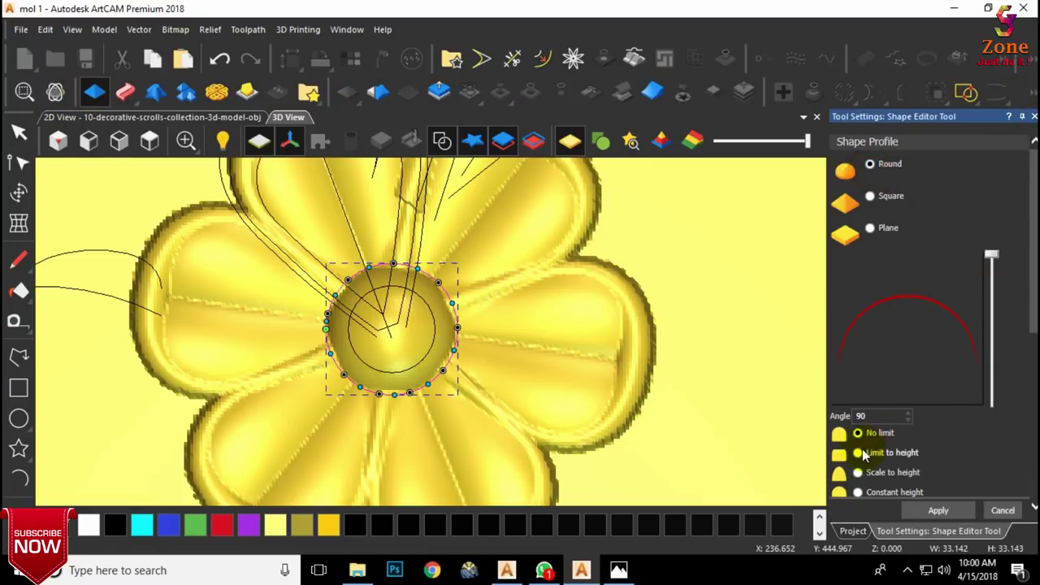
scroll(883, 448, down, 3)
text(5)
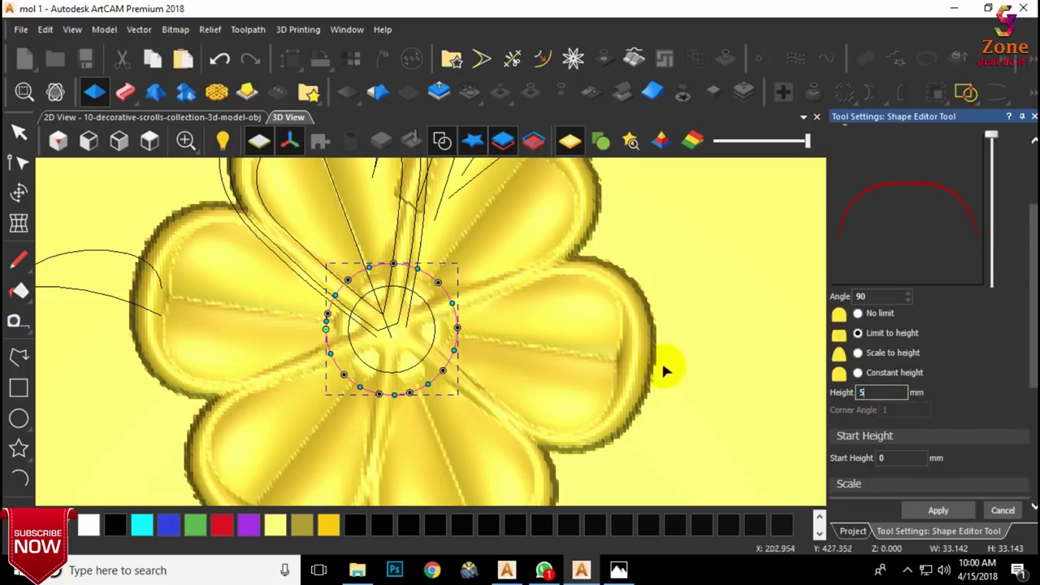
drag(873, 391, 805, 391)
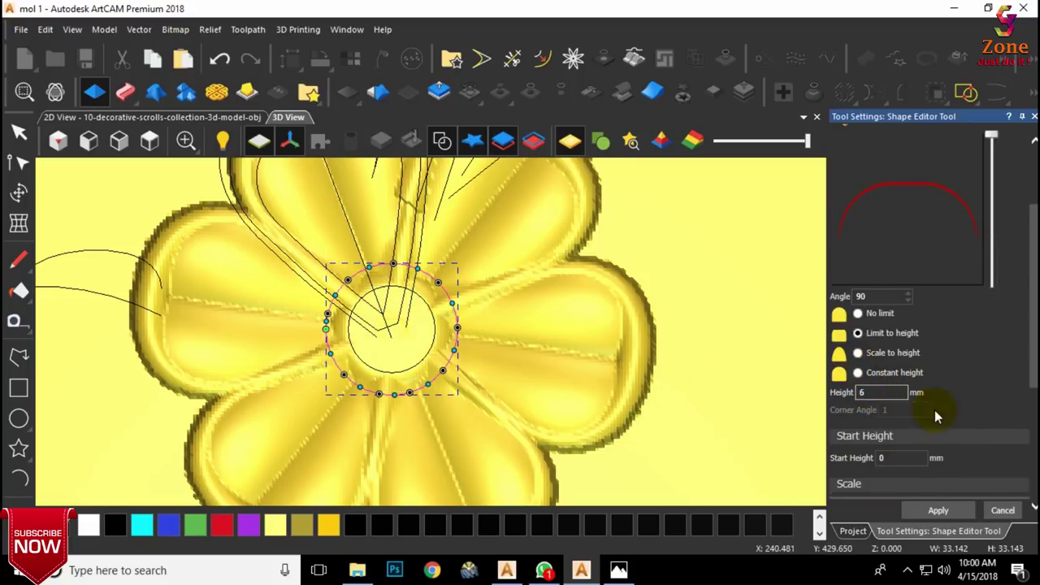
text(4)
scroll(392, 336, up, 2)
middle_drag(392, 338, 508, 341)
scroll(507, 341, down, 2)
click(940, 512)
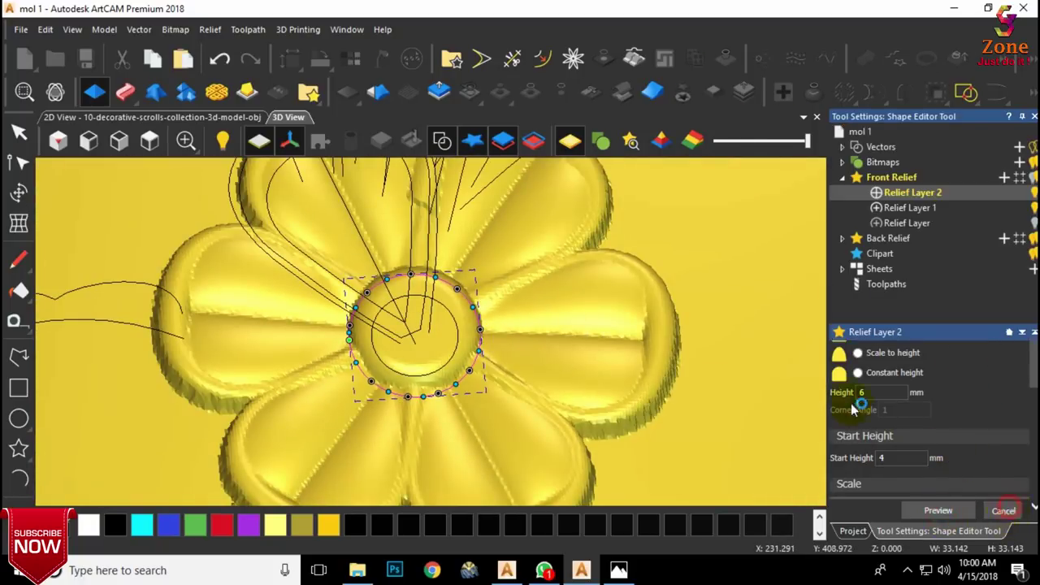
Step: Hide the vectors and return to a top view of the whole relief
click(439, 143)
scroll(455, 337, down, 4)
middle_drag(455, 337, 251, 244)
click(151, 143)
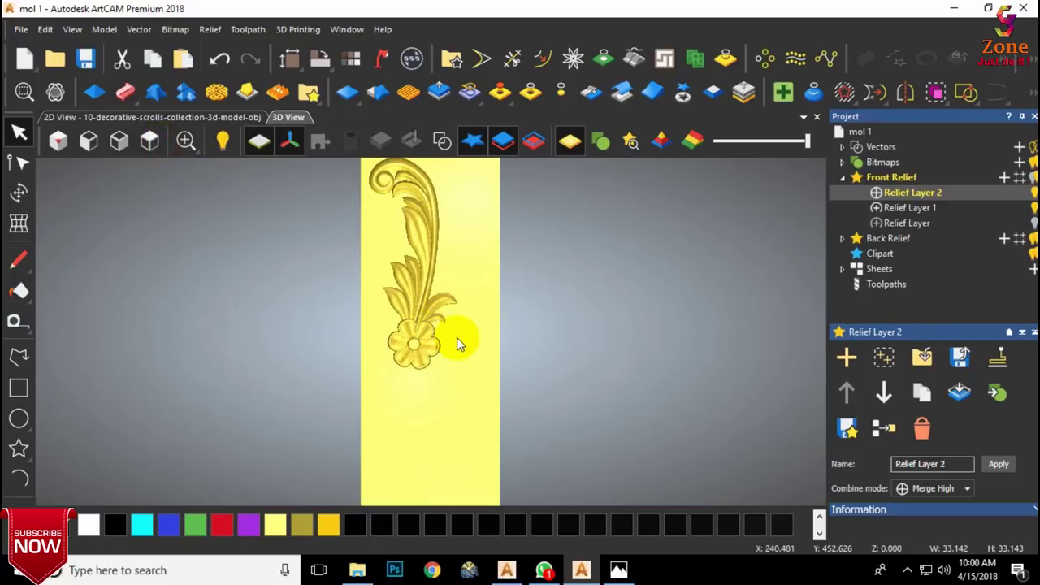
Step: Convert the scroll on Relief Layer 1 to a clipart and mirror a copy of it vertically over the model
click(974, 213)
click(620, 289)
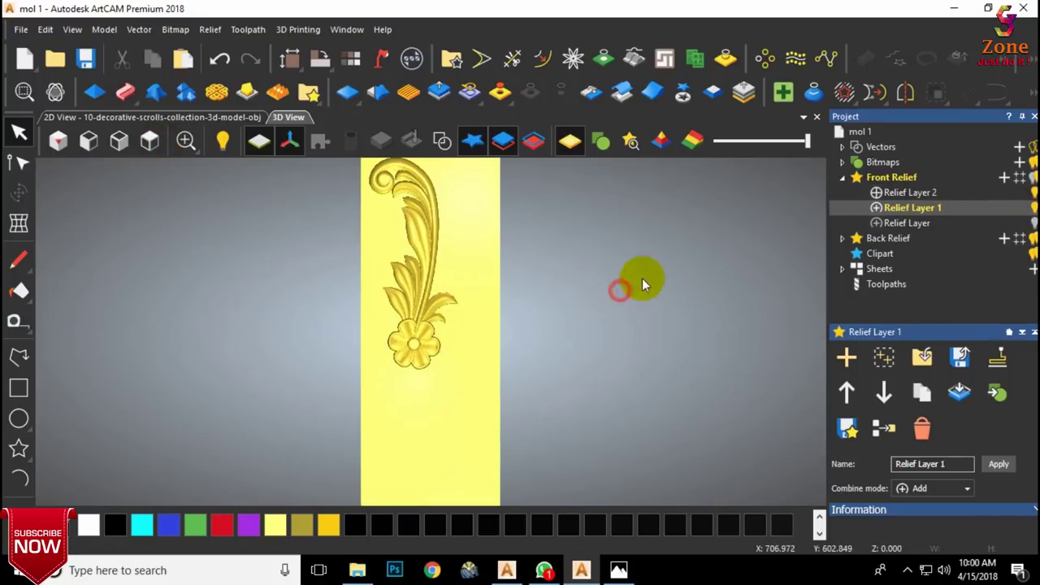
click(683, 92)
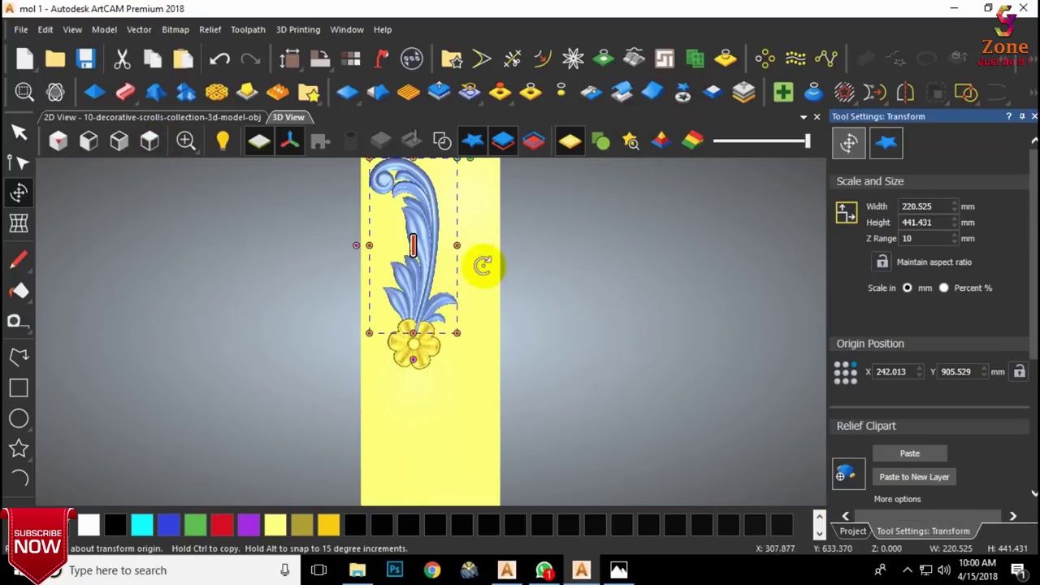
click(905, 91)
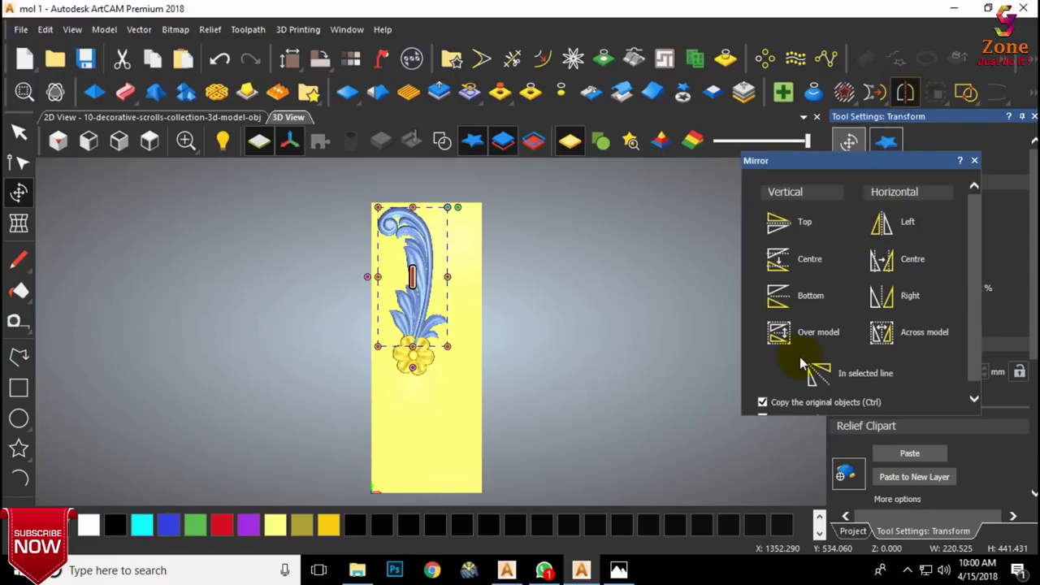
click(802, 337)
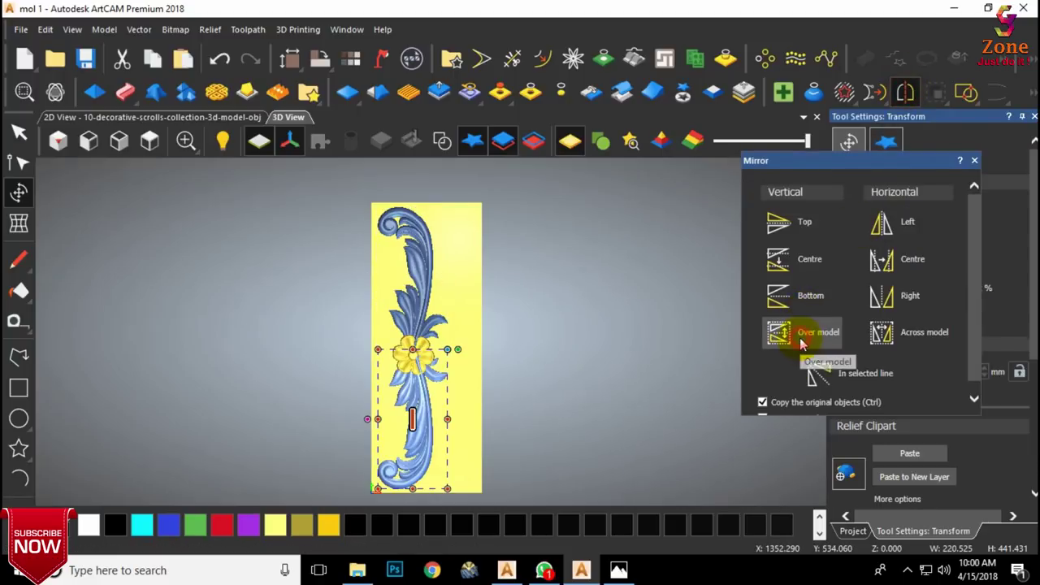
Step: Replace the lower scroll with a copy mirrored across the model and shift it left under the flower
click(913, 336)
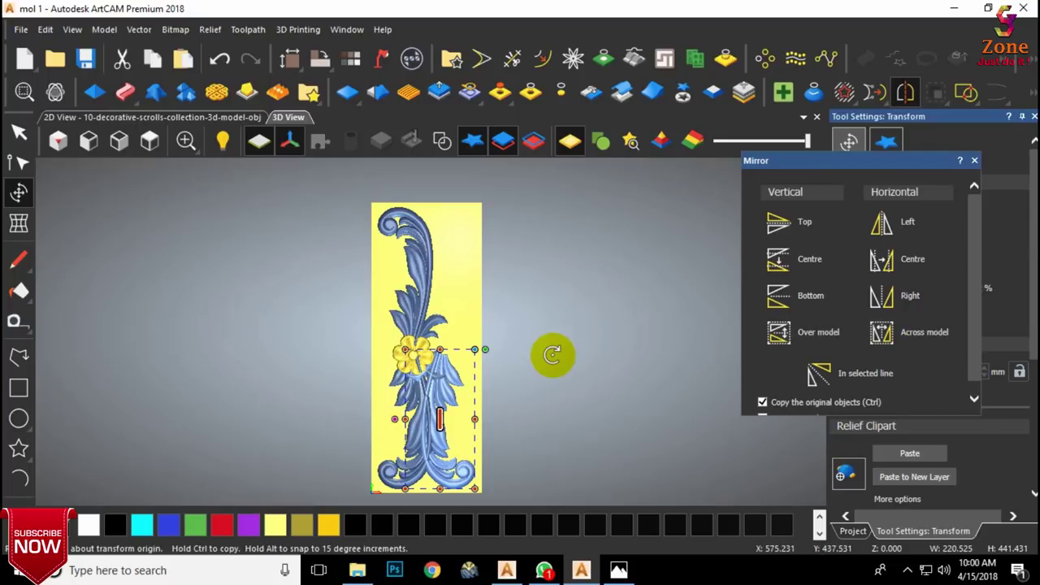
click(554, 351)
click(409, 467)
drag(410, 470, 412, 396)
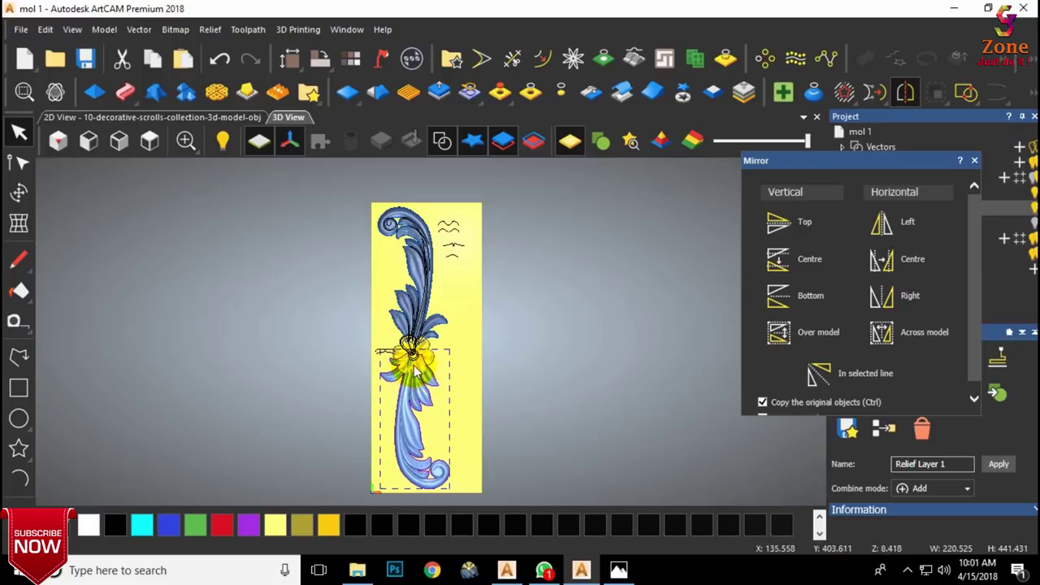
scroll(413, 363, up, 3)
key(Left)
key(Left)
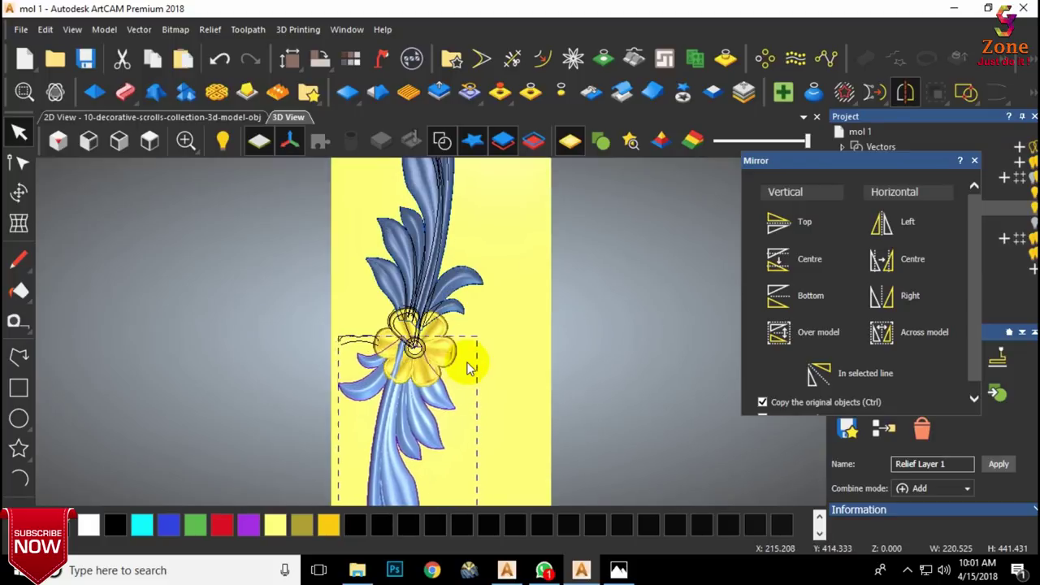
scroll(468, 368, down, 3)
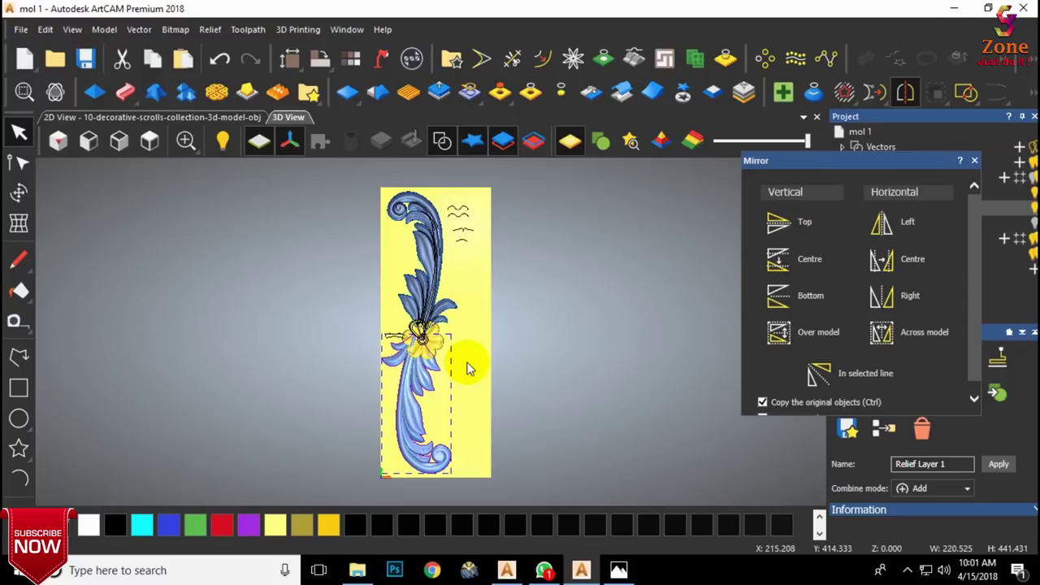
scroll(439, 355, up, 3)
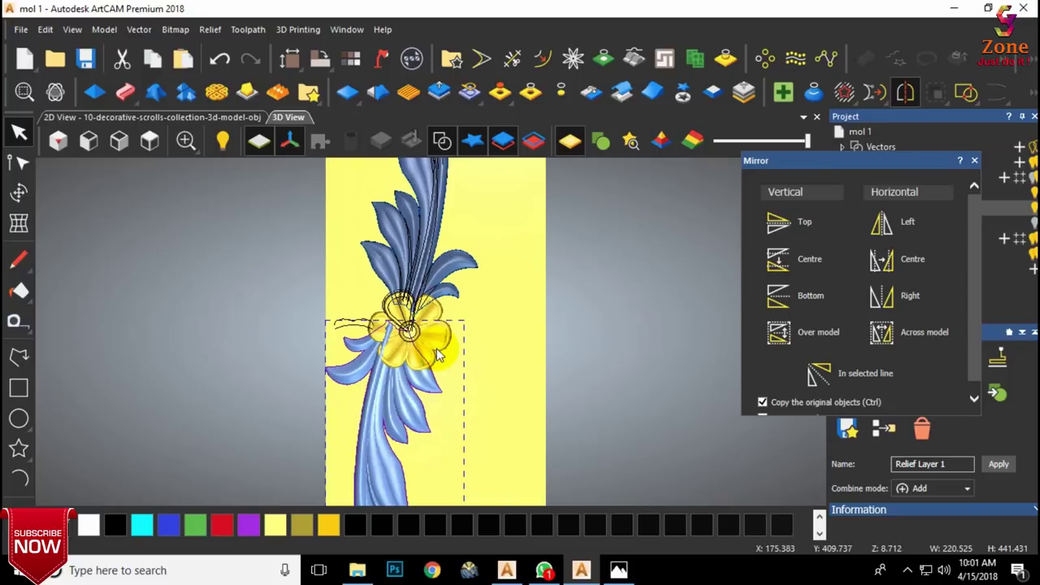
Step: Select the upper scroll together with the lower one and nudge both right towards the middle of the panel
shift+click(432, 190)
key(Right)
key(Right)
key(Right)
key(Right)
key(Right)
key(Right)
key(Right)
key(Right)
key(Right)
key(Right)
key(Right)
scroll(492, 299, down, 3)
scroll(453, 325, up, 1)
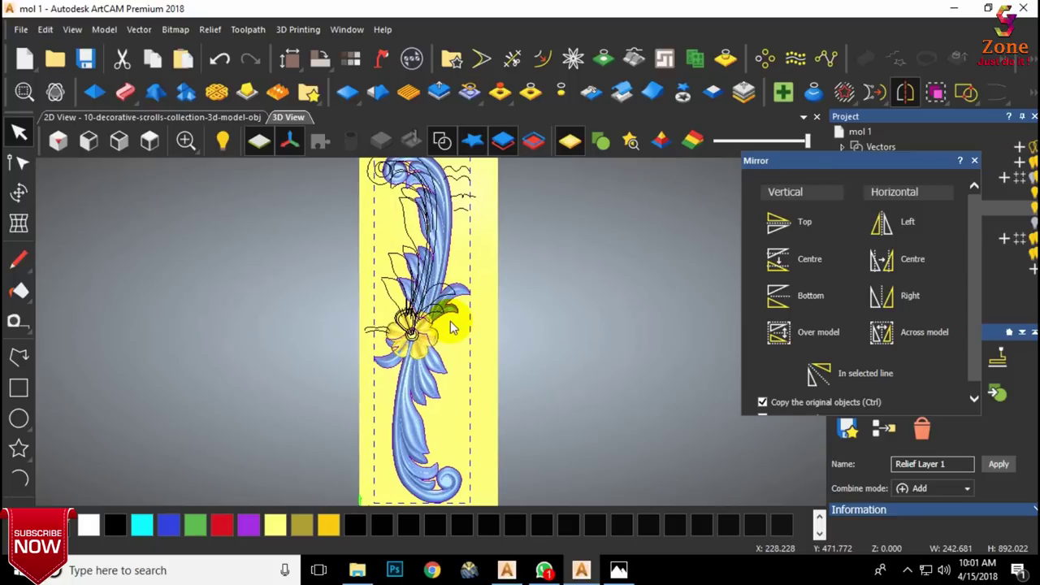
scroll(443, 326, up, 2)
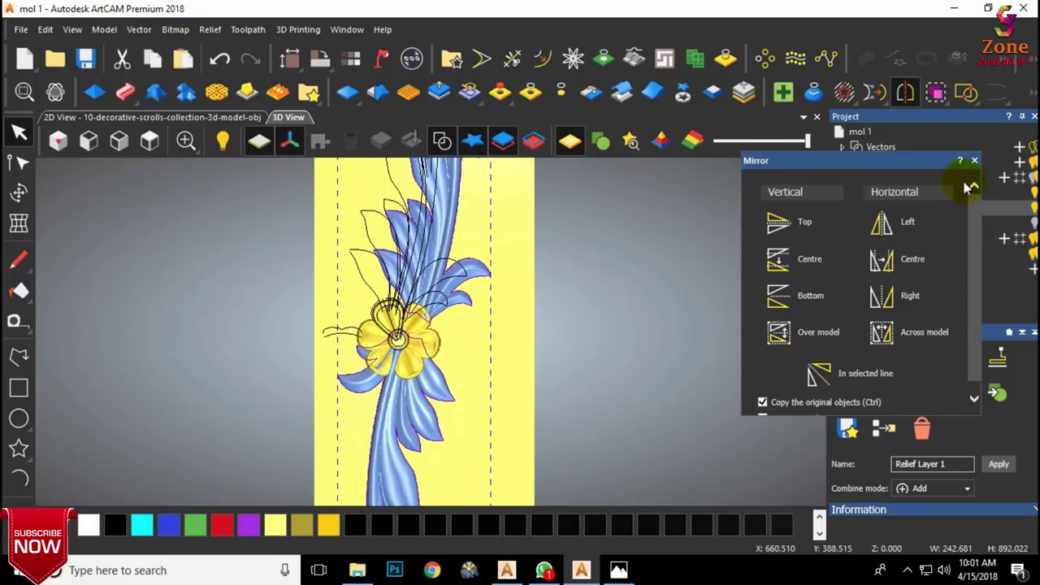
Step: Paste both scroll cliparts into Relief Layer 1 and hide the vectors
click(974, 162)
click(19, 193)
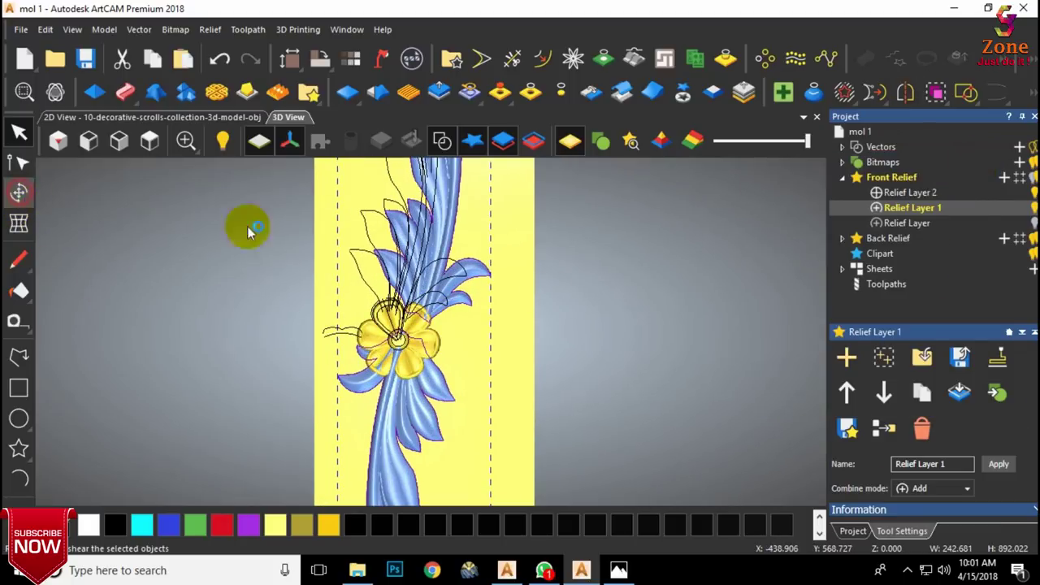
click(907, 453)
scroll(420, 341, up, 2)
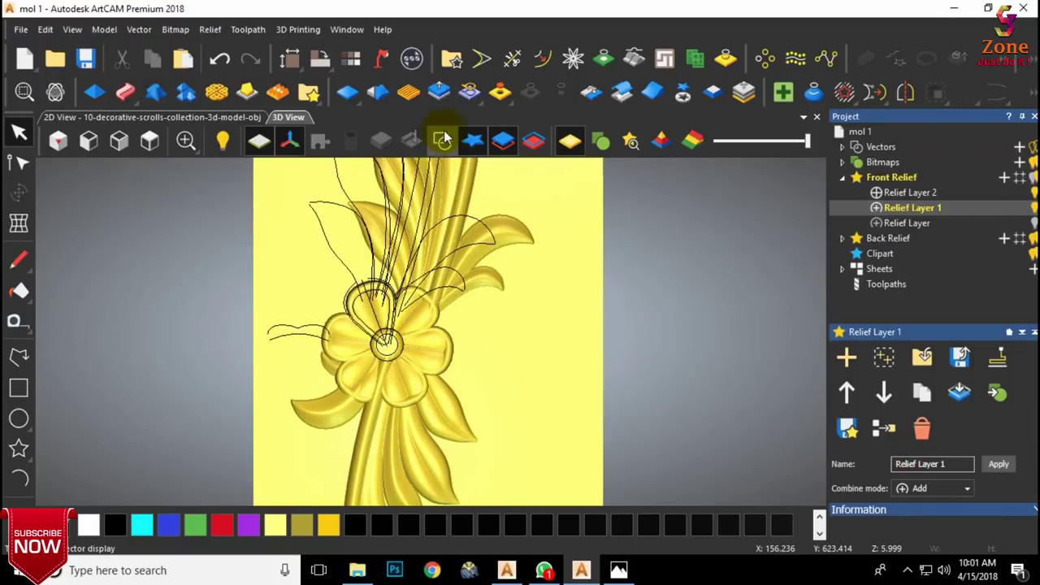
click(442, 140)
scroll(432, 337, down, 2)
Step: Convert the flower on Relief Layer 2 to a clipart and nudge it right to an origin X of 222.984 mm
click(905, 195)
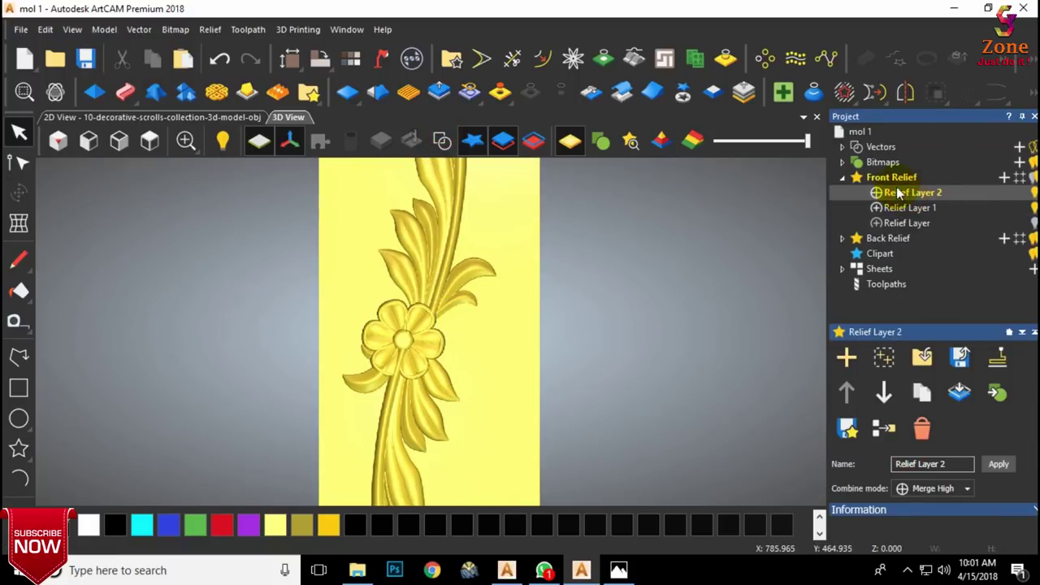
click(684, 92)
key(Right)
key(Right)
key(Right)
key(Right)
key(Right)
key(Right)
key(Right)
key(Right)
key(Right)
key(Right)
key(Right)
key(Right)
key(Right)
key(Right)
key(Right)
key(Right)
key(Right)
key(Right)
key(Right)
key(Right)
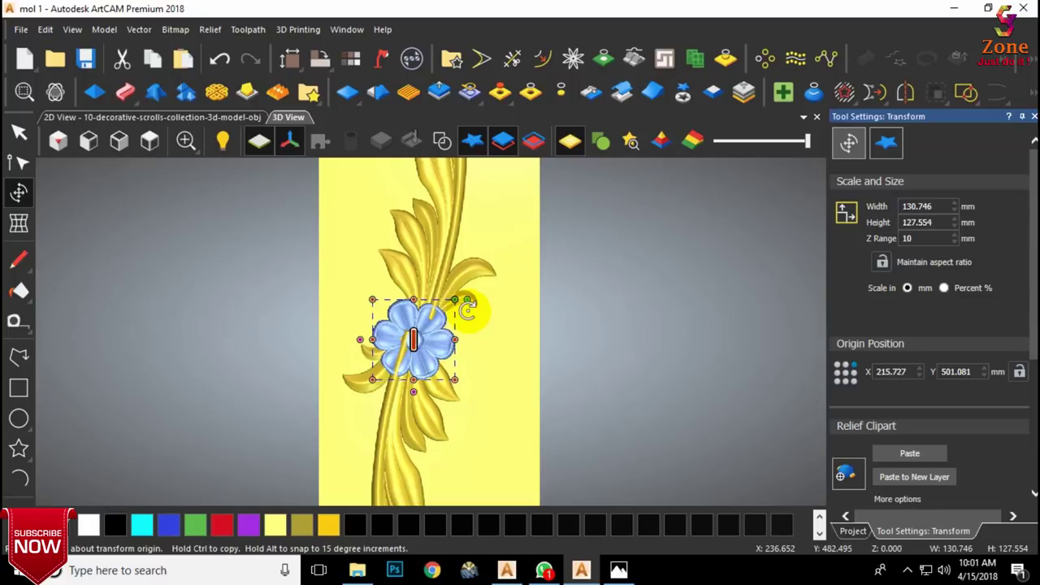
key(Right)
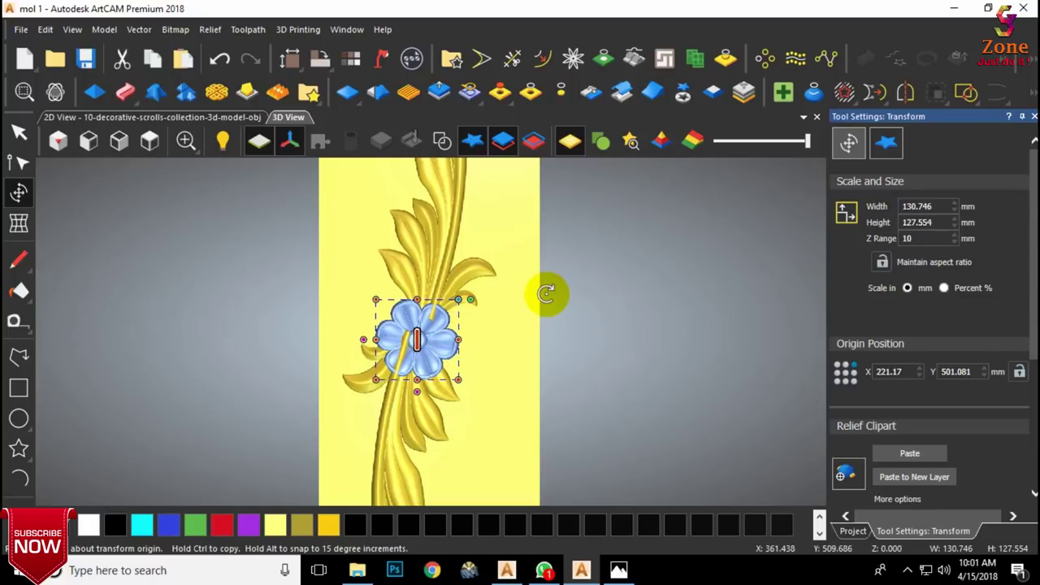
key(Right)
scroll(546, 294, down, 3)
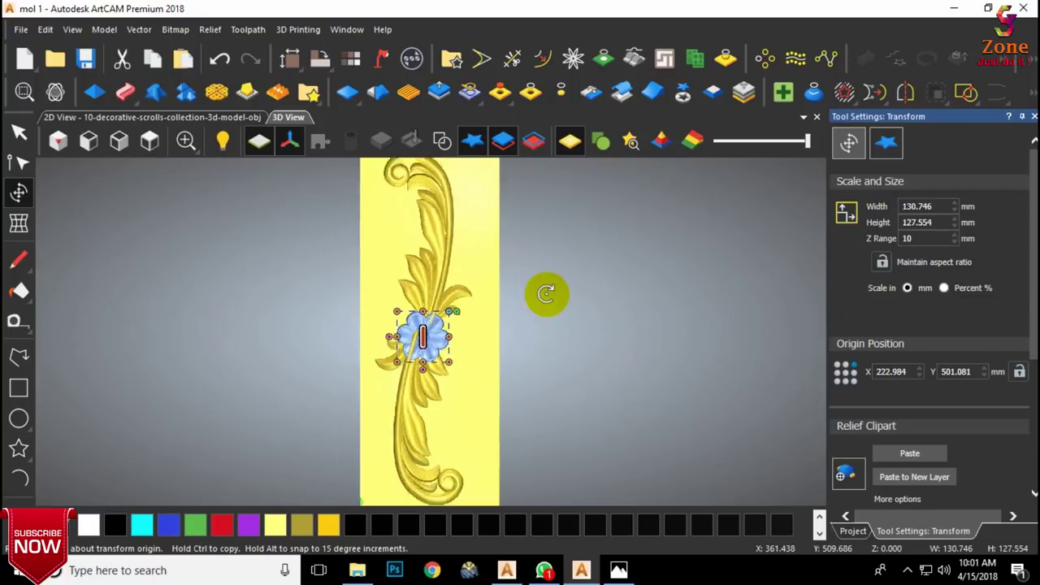
Step: Nudge the flower up and slightly right to an origin position of X 224.799, Y 510.152 mm
scroll(427, 349, up, 2)
scroll(454, 331, up, 1)
key(Up)
key(Up)
key(Up)
key(Up)
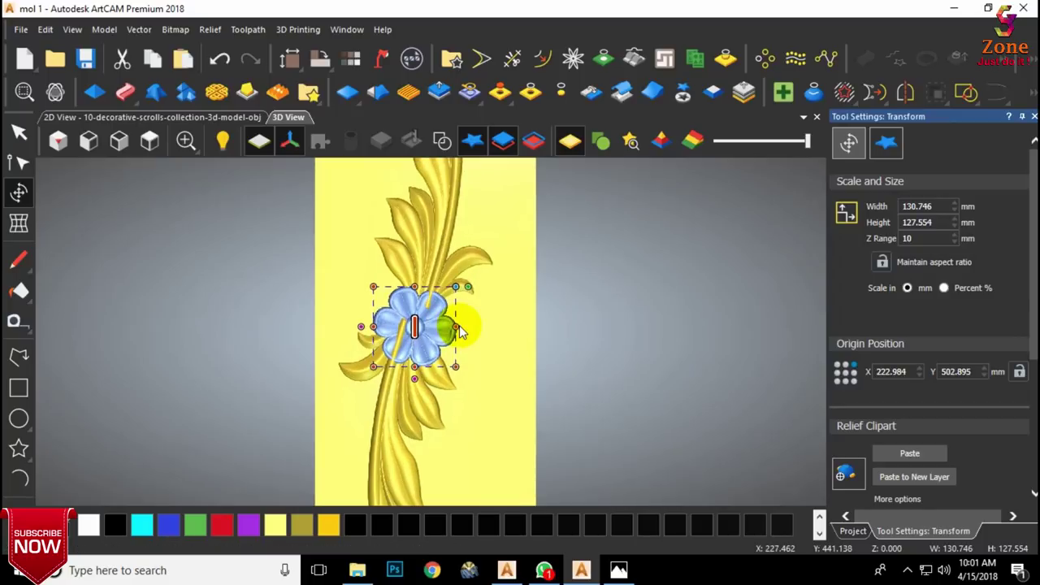
key(Right)
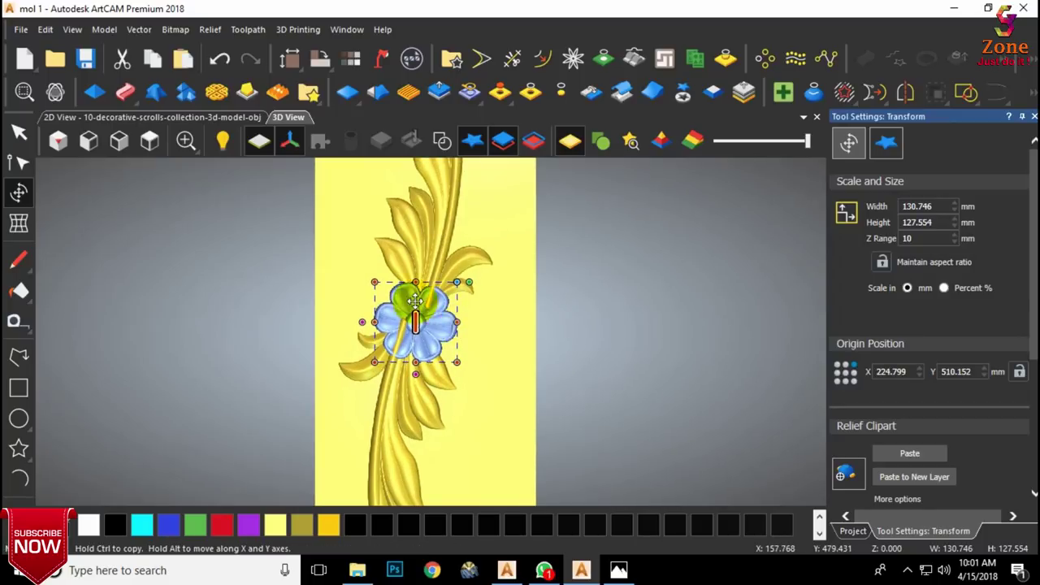
Step: Select the repositioned flower clipart and paste it into Relief Layer 2
scroll(411, 313, up, 2)
click(533, 323)
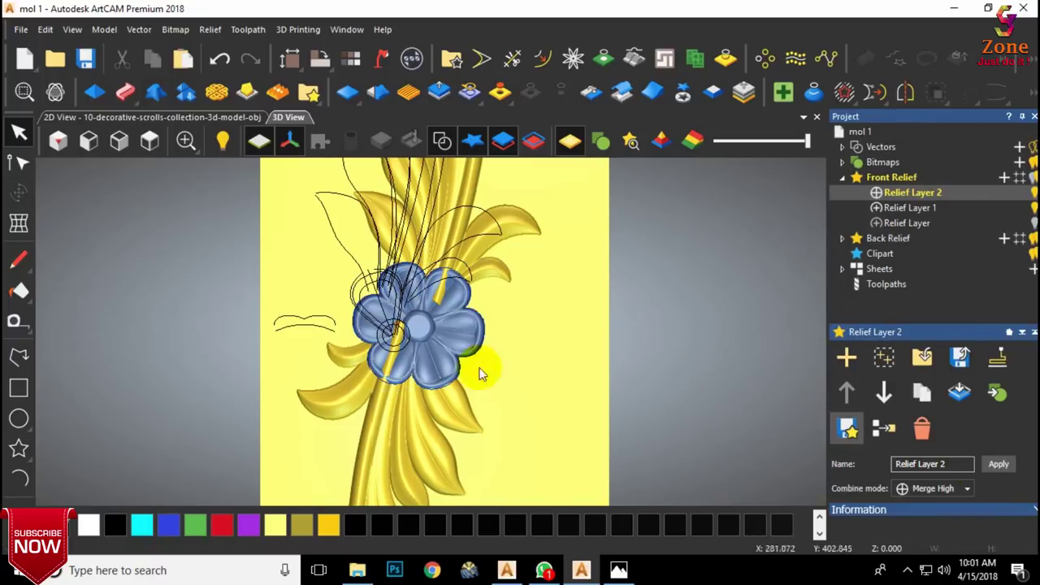
click(433, 327)
scroll(431, 325, up, 1)
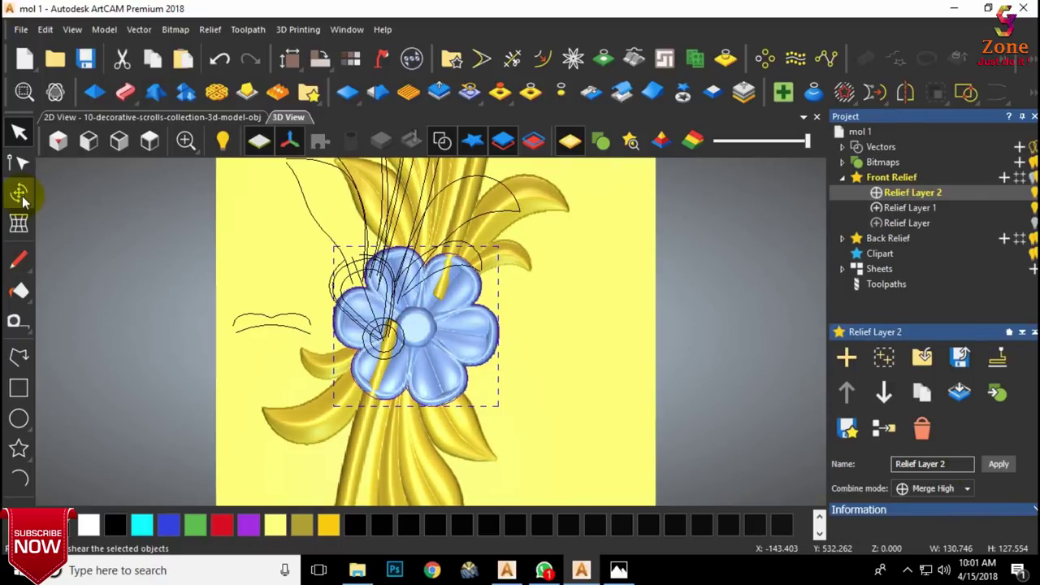
click(18, 193)
click(849, 452)
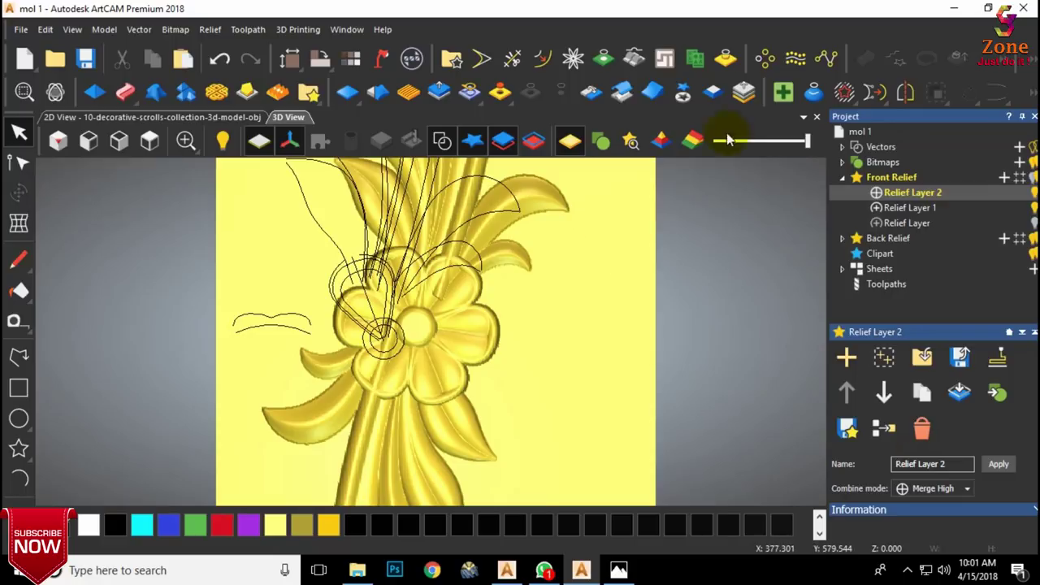
Step: Create a boundary vector from the selected Relief Layer 2 around the flower, and make Relief Layer 1 active
click(726, 59)
click(763, 384)
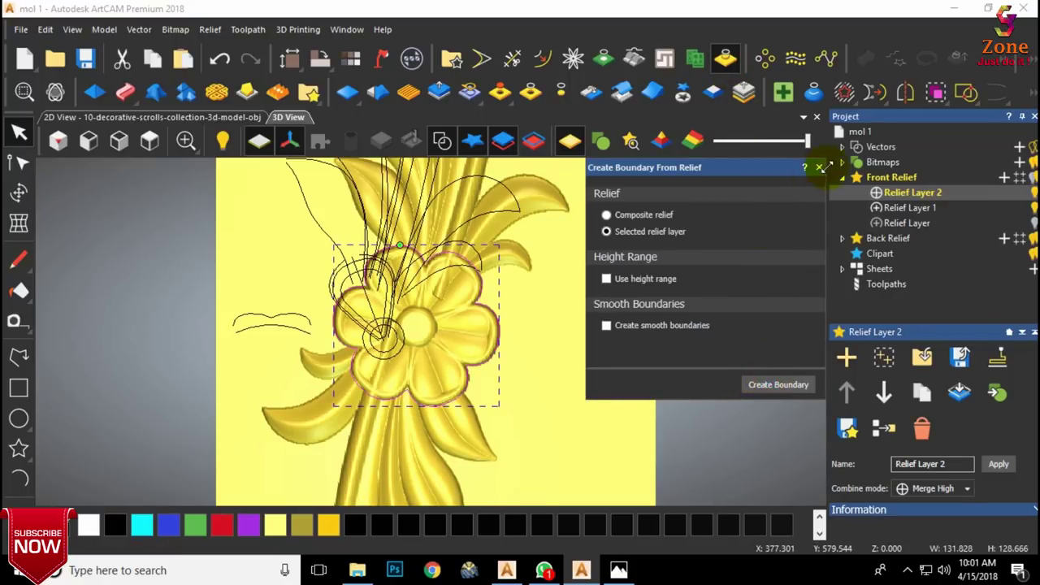
click(819, 168)
click(911, 208)
scroll(455, 267, up, 1)
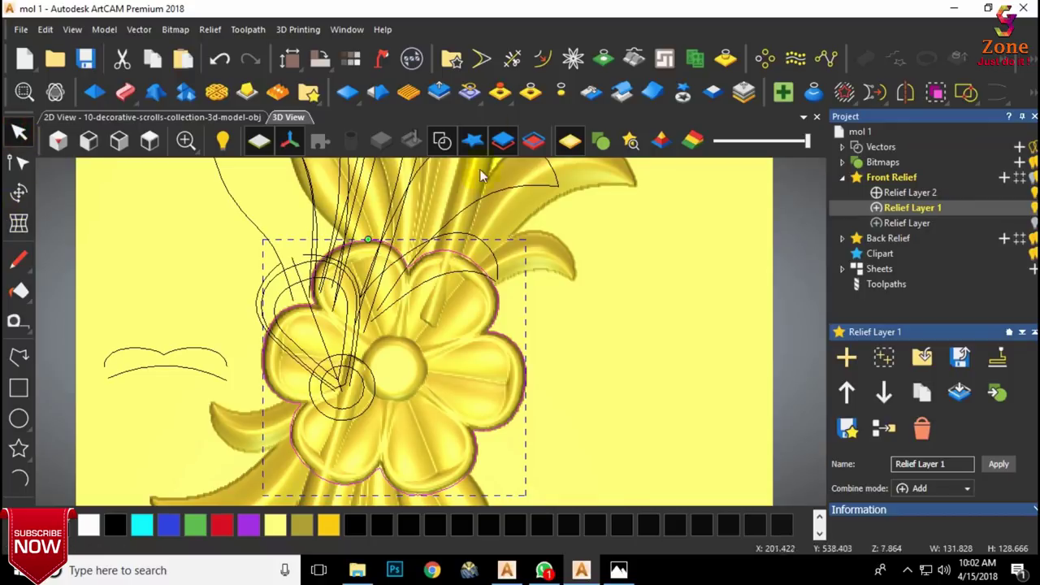
Step: Try an inward offset of the flower's boundary vector and delete the resulting outline
click(542, 59)
click(443, 278)
click(1034, 116)
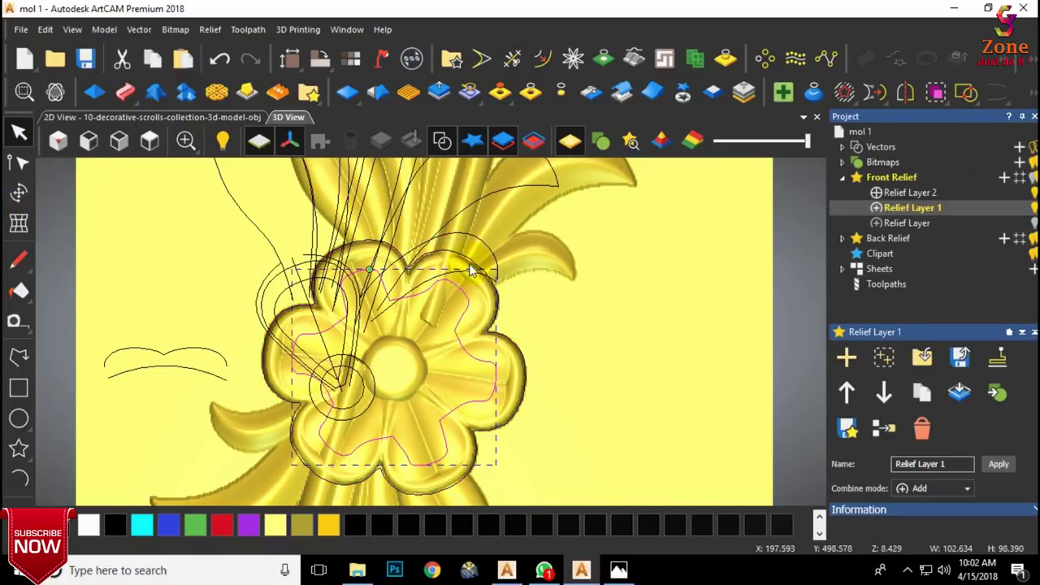
key(Delete)
Step: Reselect the flower's outer boundary vector and undo its accidental move
click(455, 252)
drag(455, 252, 444, 268)
key(ctrl+z)
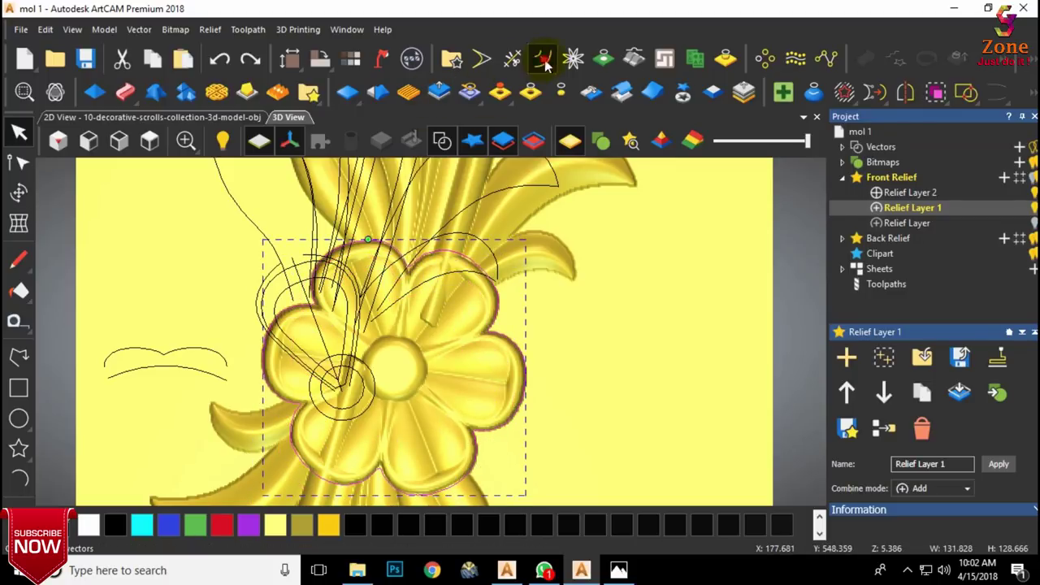
Step: Clear Relief Layer 1 beneath the flower inside a 7.121 mm inward, sharp-cornered offset of its boundary, and hide the vectors
click(542, 59)
drag(448, 255, 445, 264)
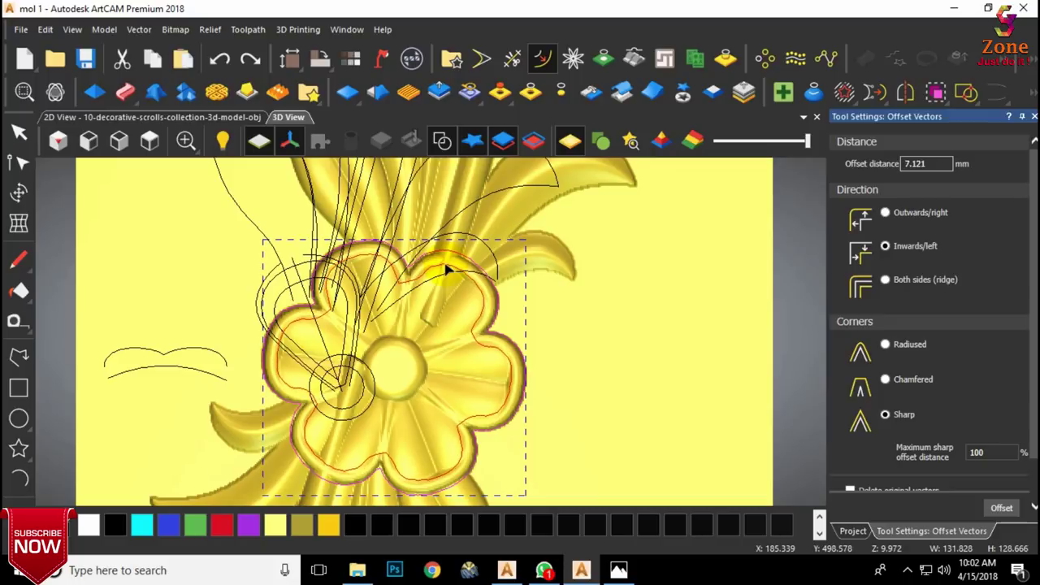
click(1033, 117)
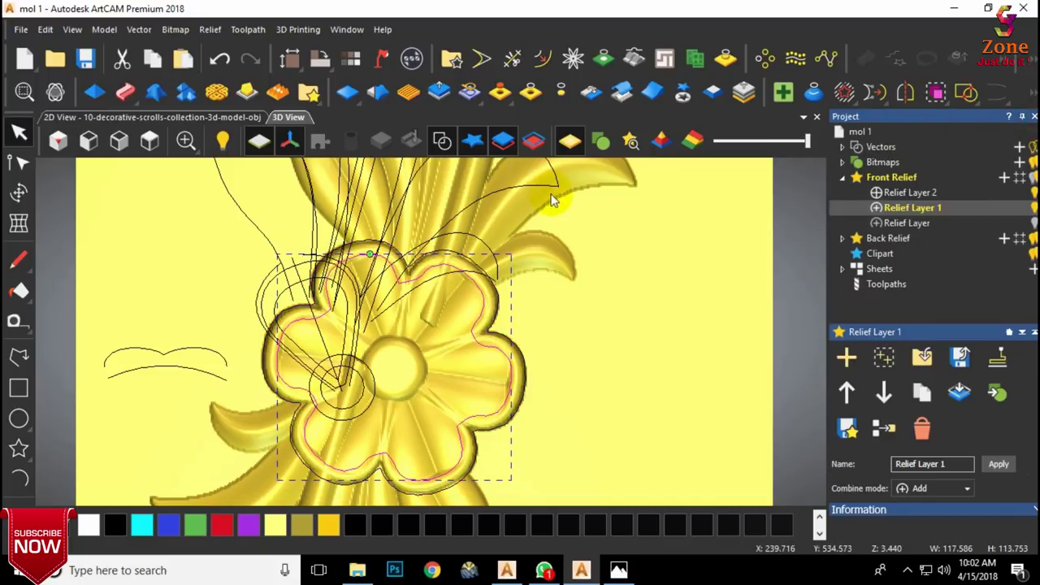
click(443, 145)
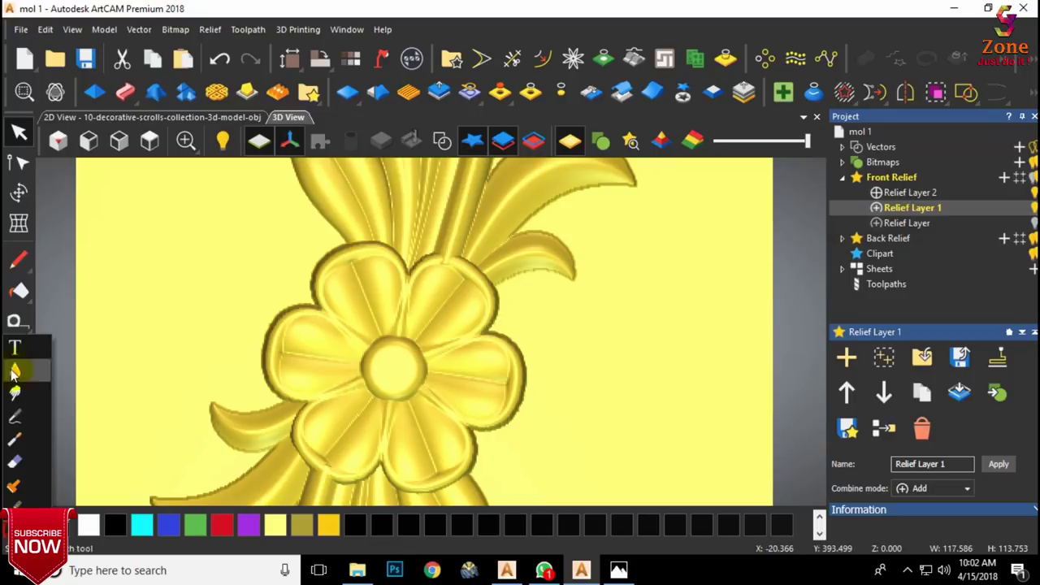
click(18, 526)
click(18, 371)
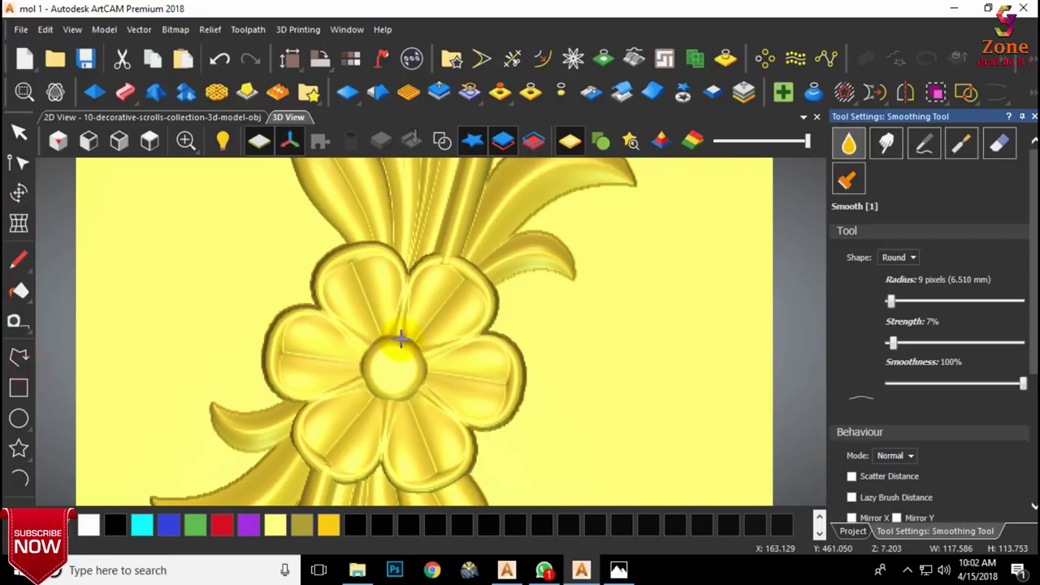
scroll(337, 447, up, 3)
scroll(476, 244, down, 3)
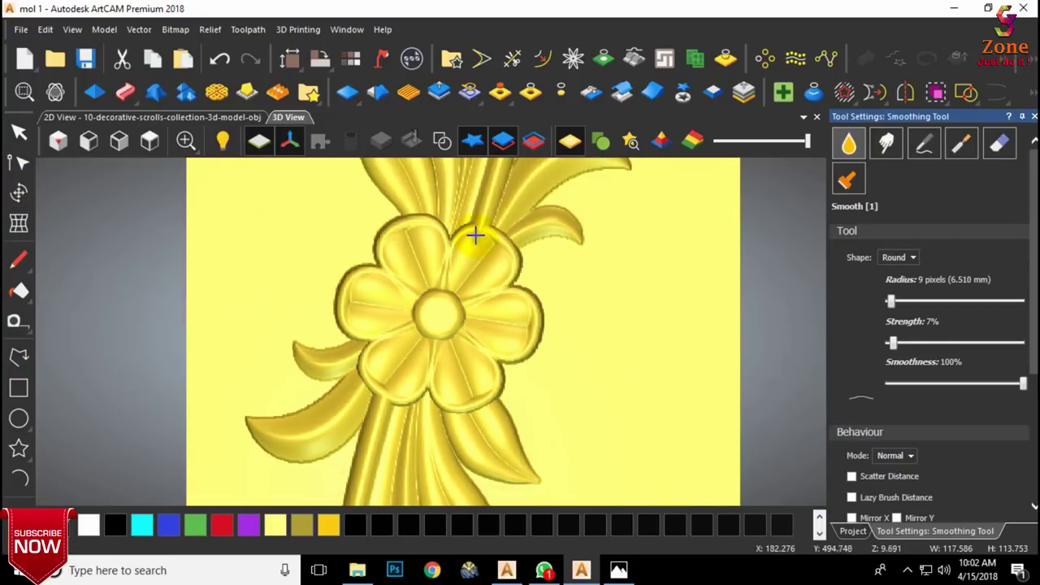
scroll(453, 325, down, 2)
scroll(452, 325, up, 1)
mouse_move(452, 325)
middle_down()
mouse_move(499, 184)
mouse_move(478, 301)
mouse_move(440, 339)
middle_up()
scroll(438, 341, up, 1)
scroll(438, 340, up, 1)
click(18, 133)
Step: Examine the whole mirrored scroll relief and how its leaves and stems meet the central flower
scroll(330, 307, down, 6)
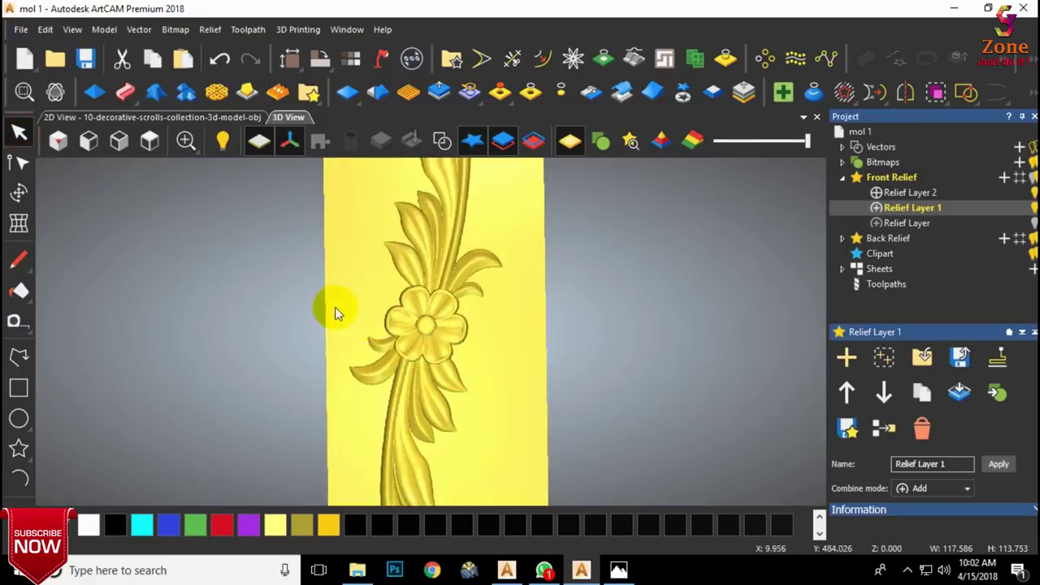
scroll(426, 308, up, 2)
scroll(445, 349, down, 3)
scroll(447, 355, up, 2)
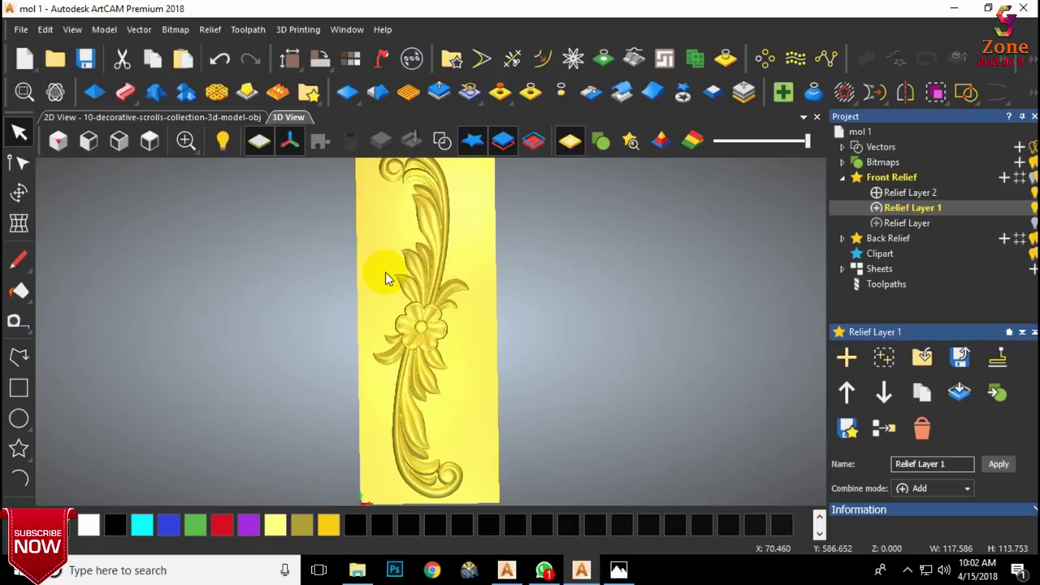
scroll(387, 275, down, 1)
scroll(423, 274, up, 1)
scroll(455, 296, down, 1)
scroll(454, 363, up, 2)
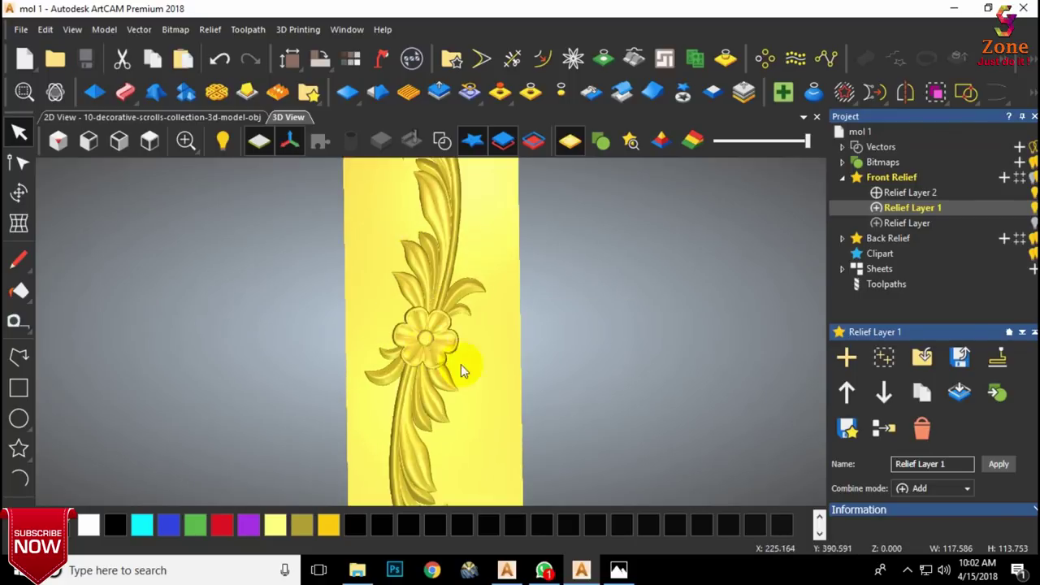
scroll(455, 364, down, 2)
Step: Apply the Brushed Gold reflection map to the model's material and hide the flat zero plane around the relief
click(381, 58)
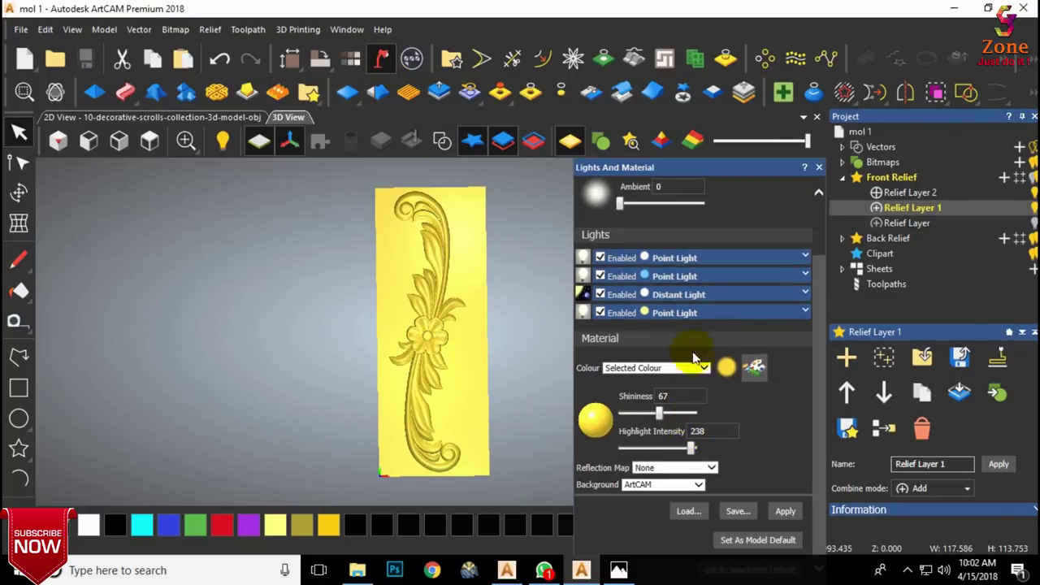
click(711, 468)
click(664, 362)
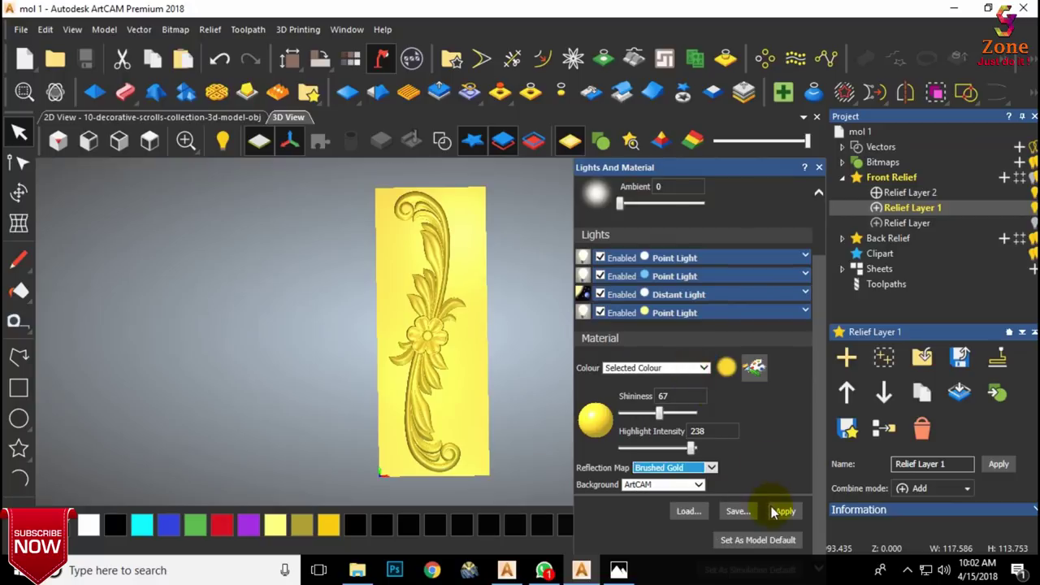
click(821, 172)
click(267, 143)
Step: Examine the gold scroll relief and its central flower from several angles, both close up and as a whole
scroll(449, 362, up, 2)
drag(449, 362, 435, 255)
scroll(402, 272, up, 1)
scroll(401, 272, down, 2)
drag(326, 234, 485, 392)
scroll(487, 390, up, 3)
drag(578, 365, 428, 378)
scroll(433, 383, down, 3)
drag(500, 471, 575, 334)
scroll(375, 392, up, 3)
scroll(488, 398, down, 3)
scroll(461, 313, up, 2)
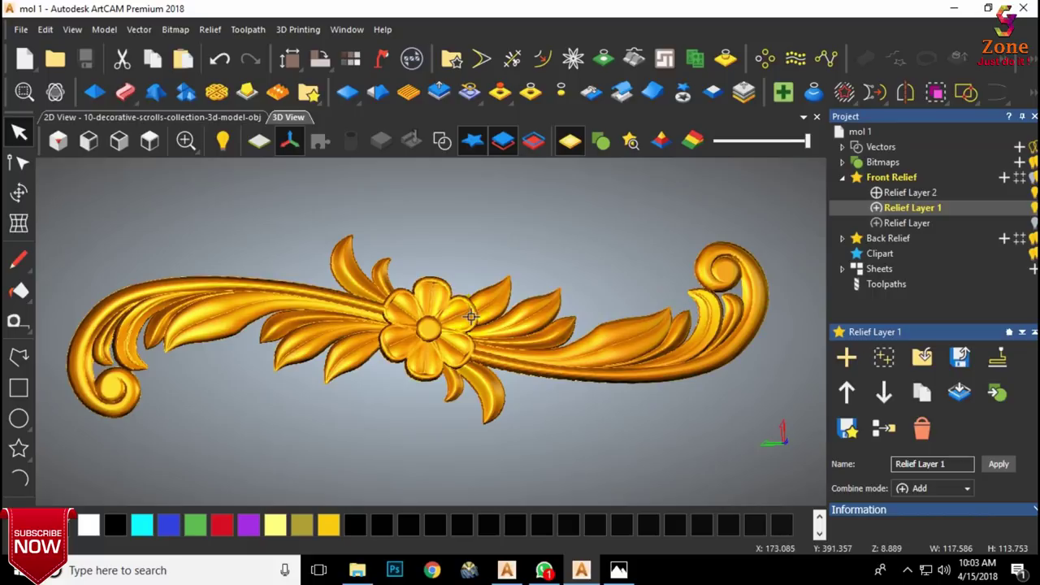
drag(403, 303, 405, 306)
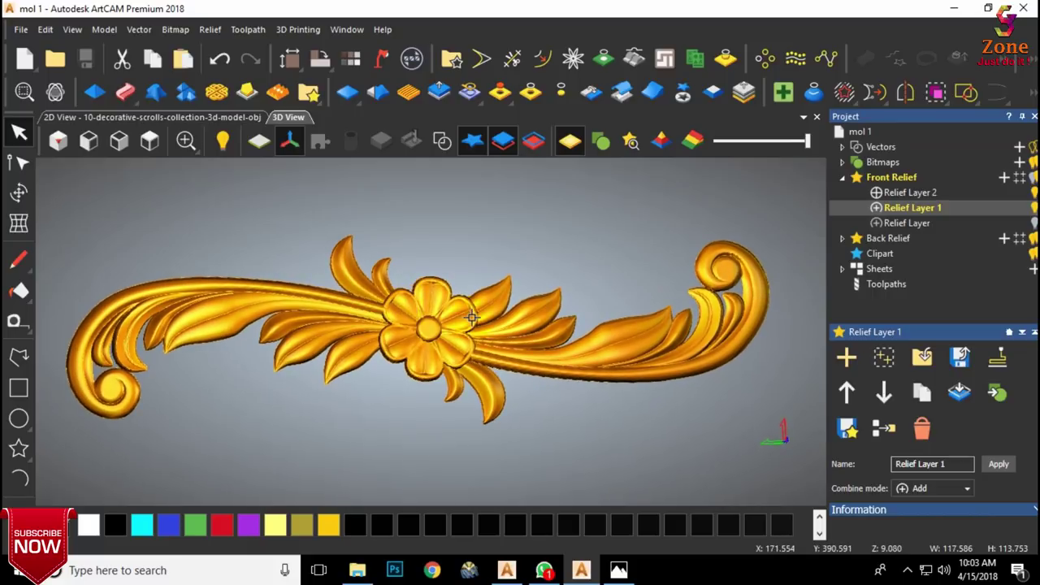